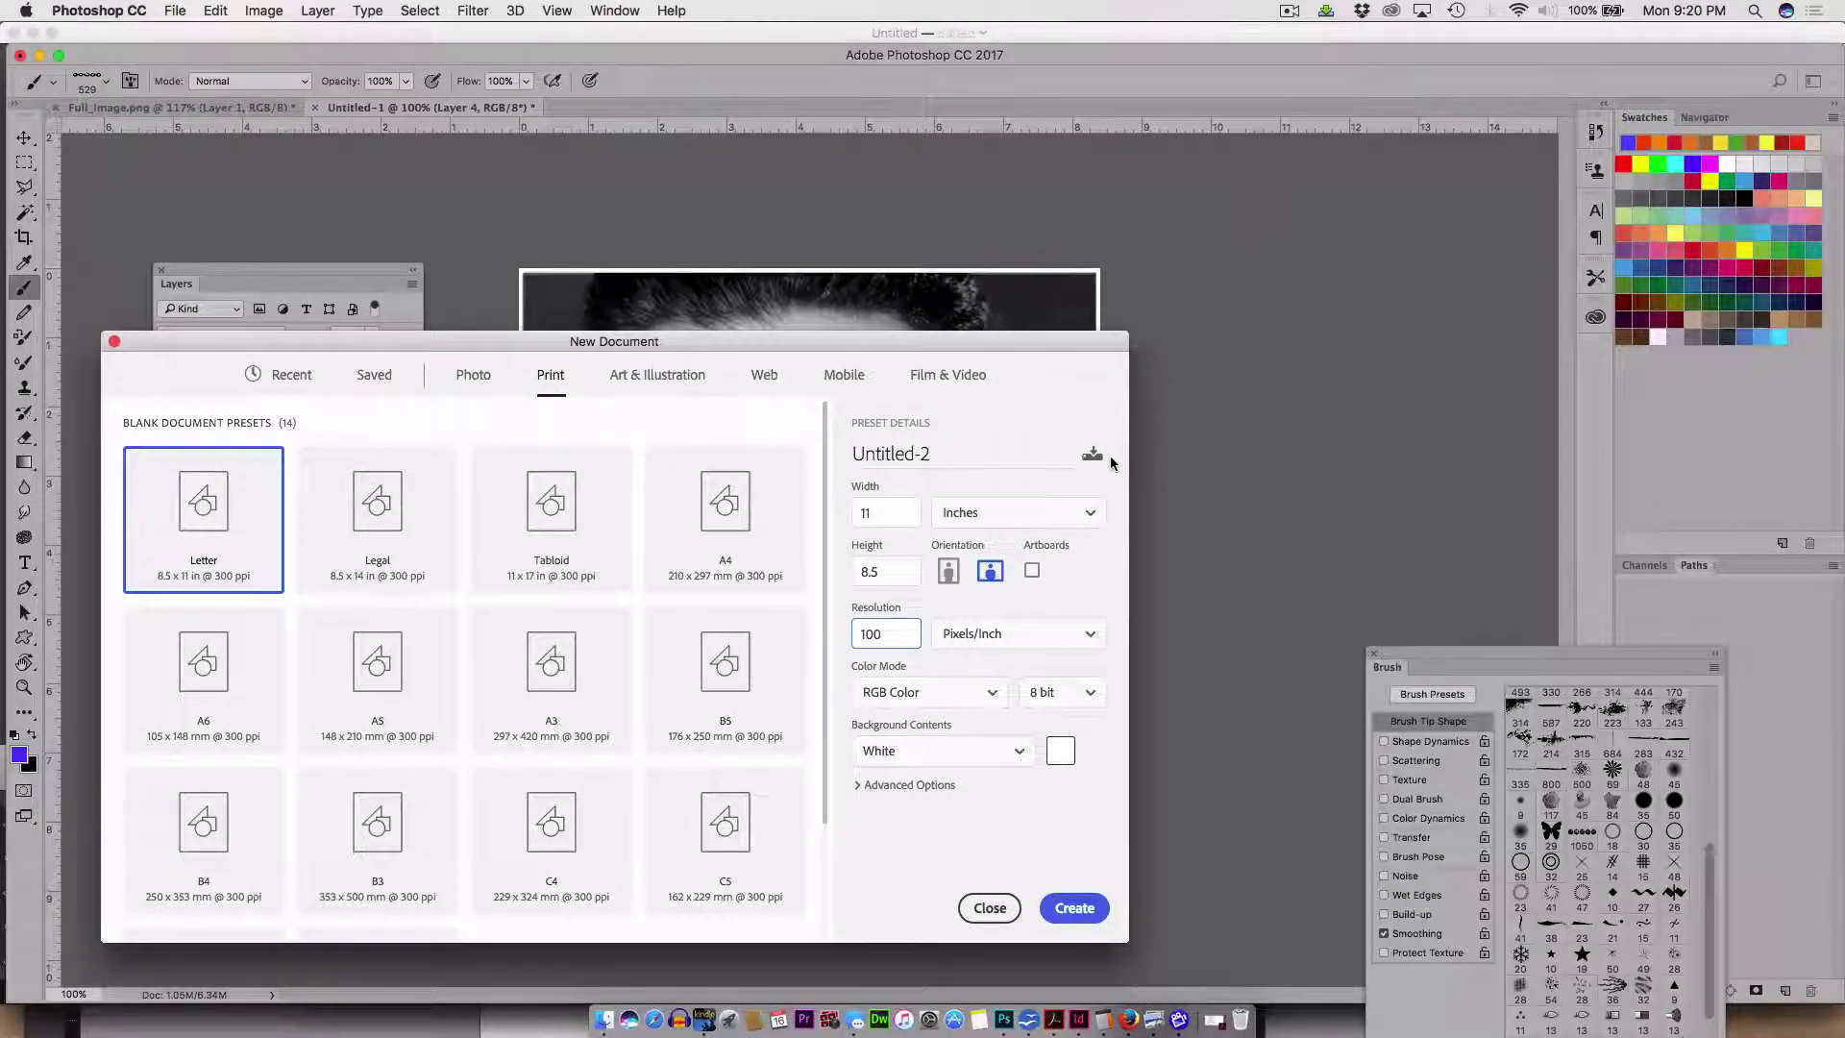
# - Create a new letter-size document and fill a large central marquee rectangle with blue
pyautogui.click(1071, 908)
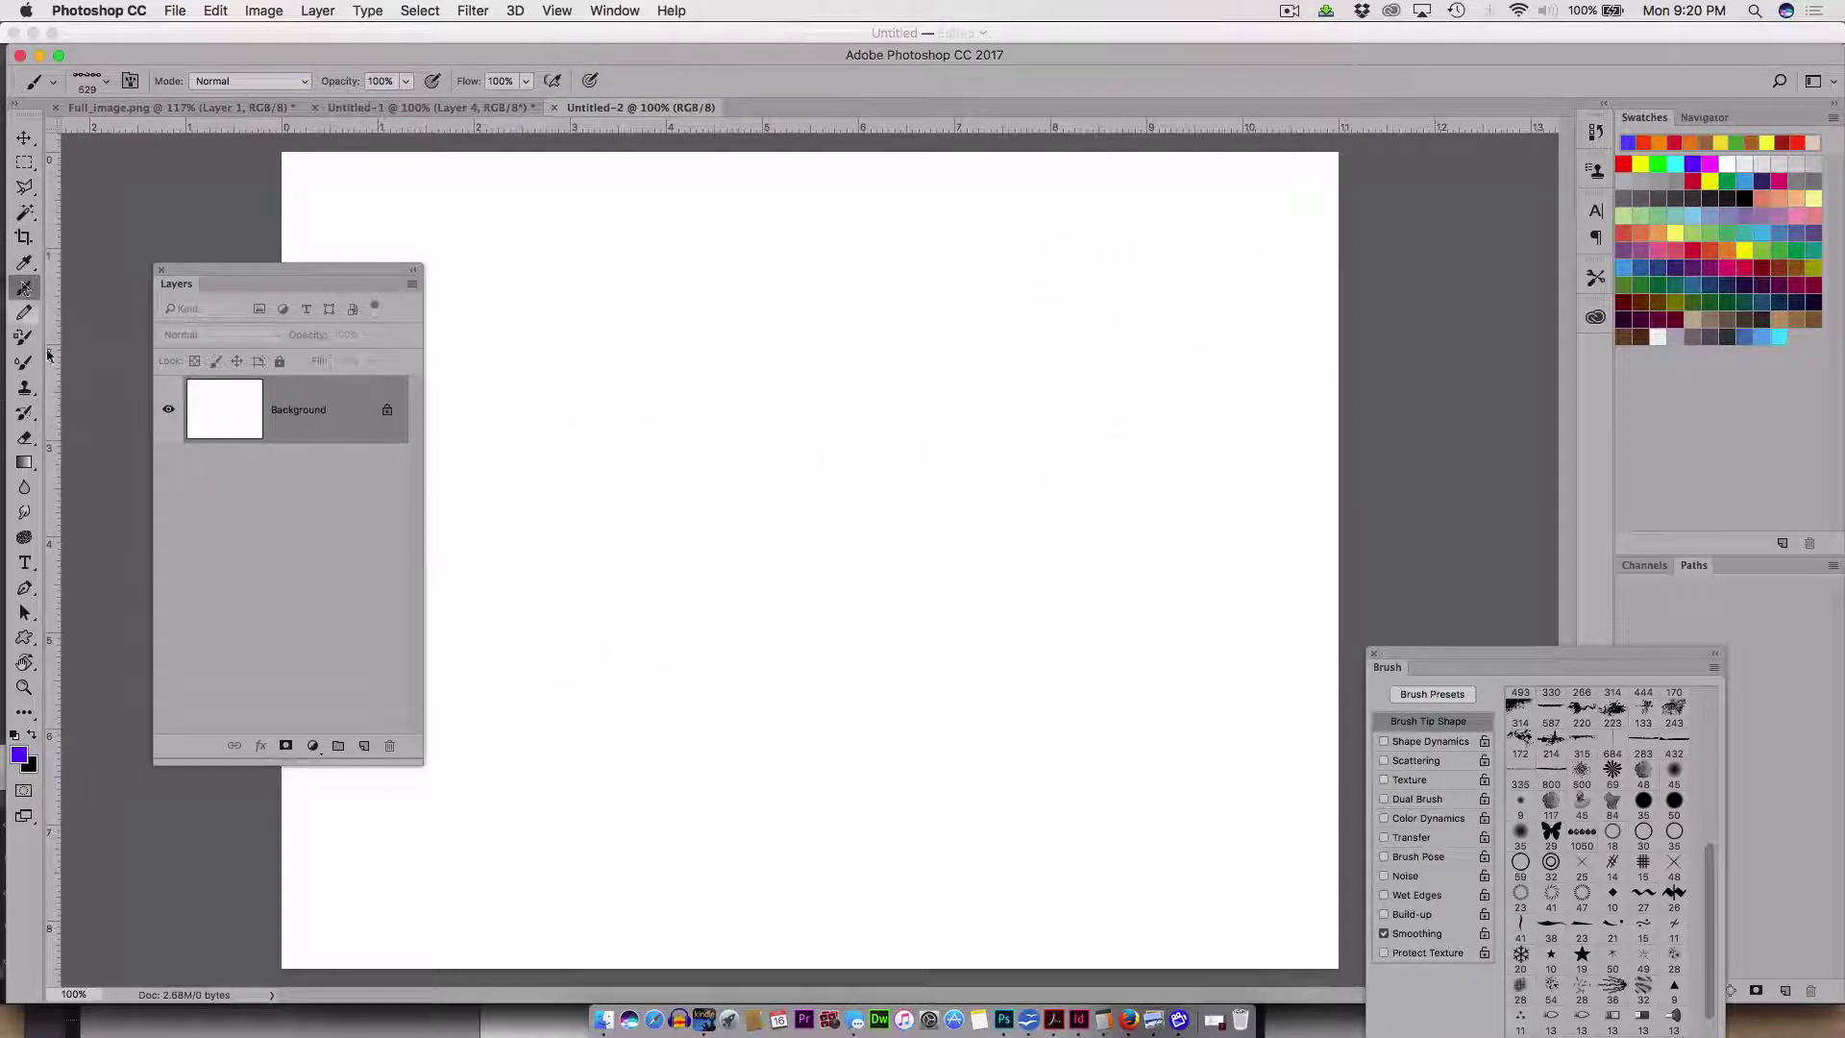
pyautogui.click(24, 162)
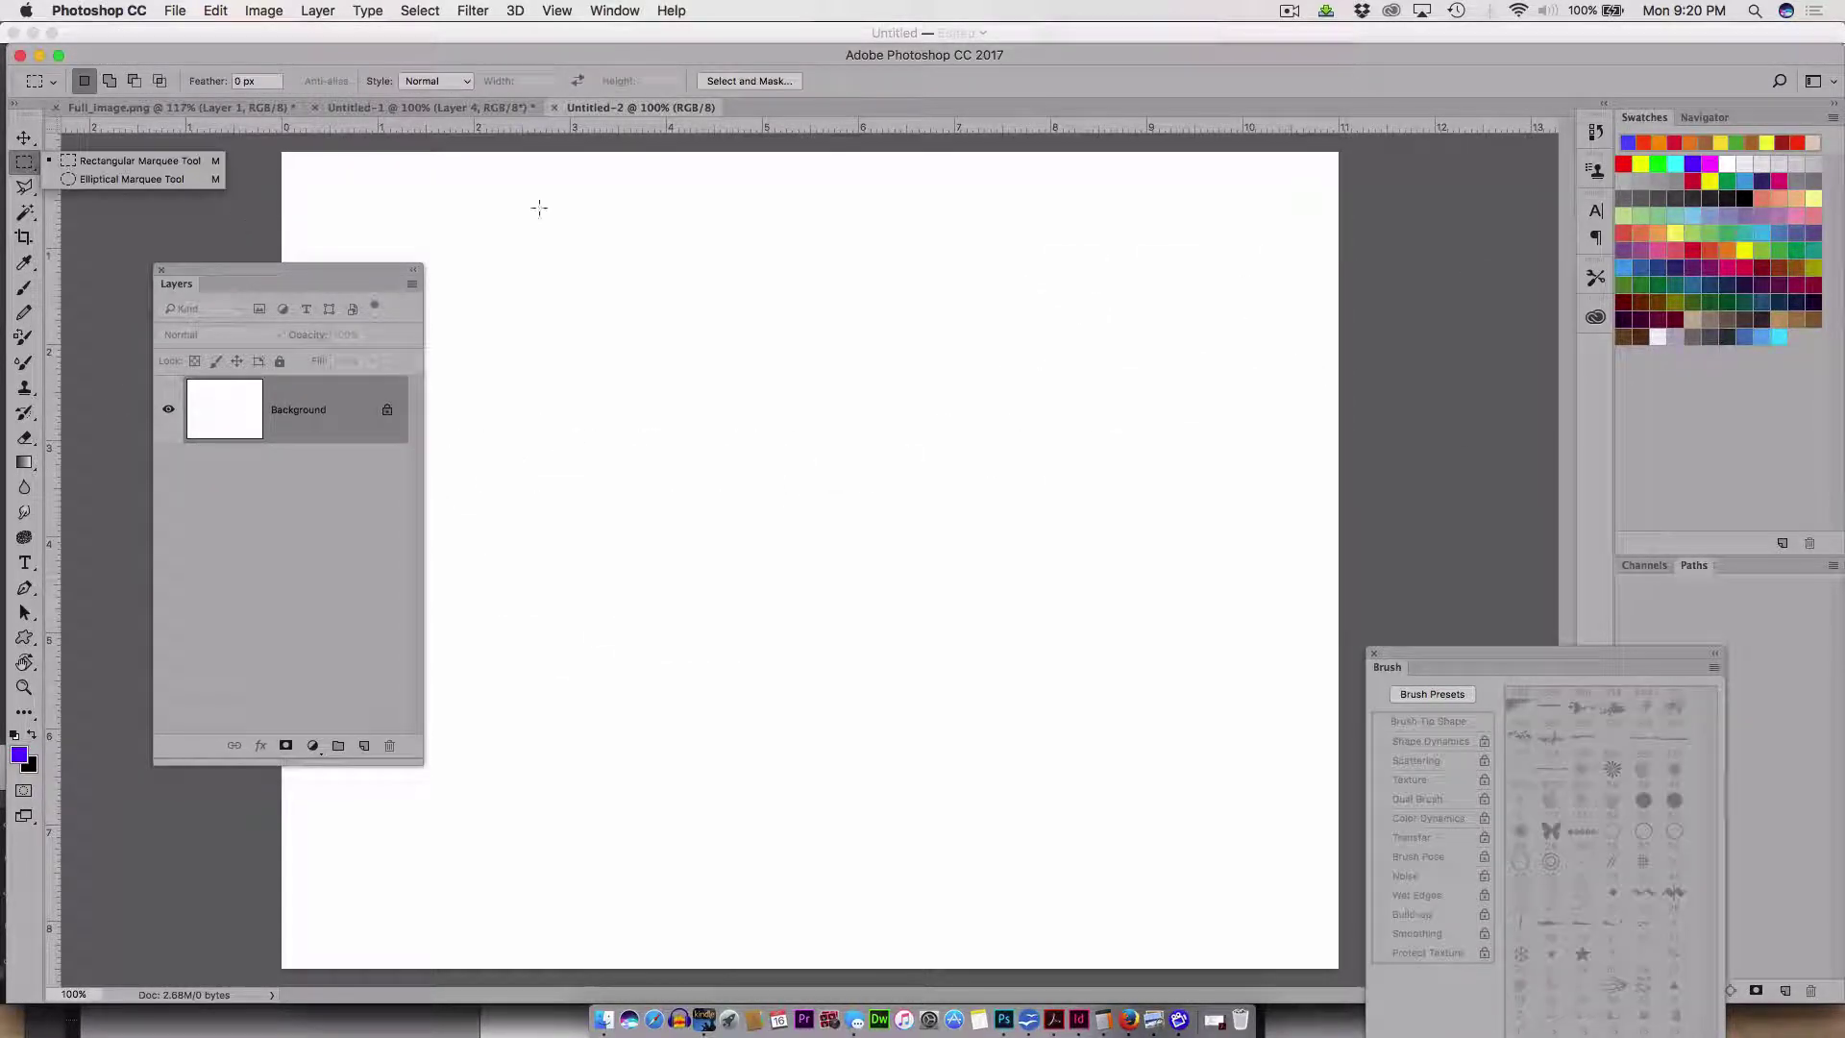
pyautogui.click(834, 442)
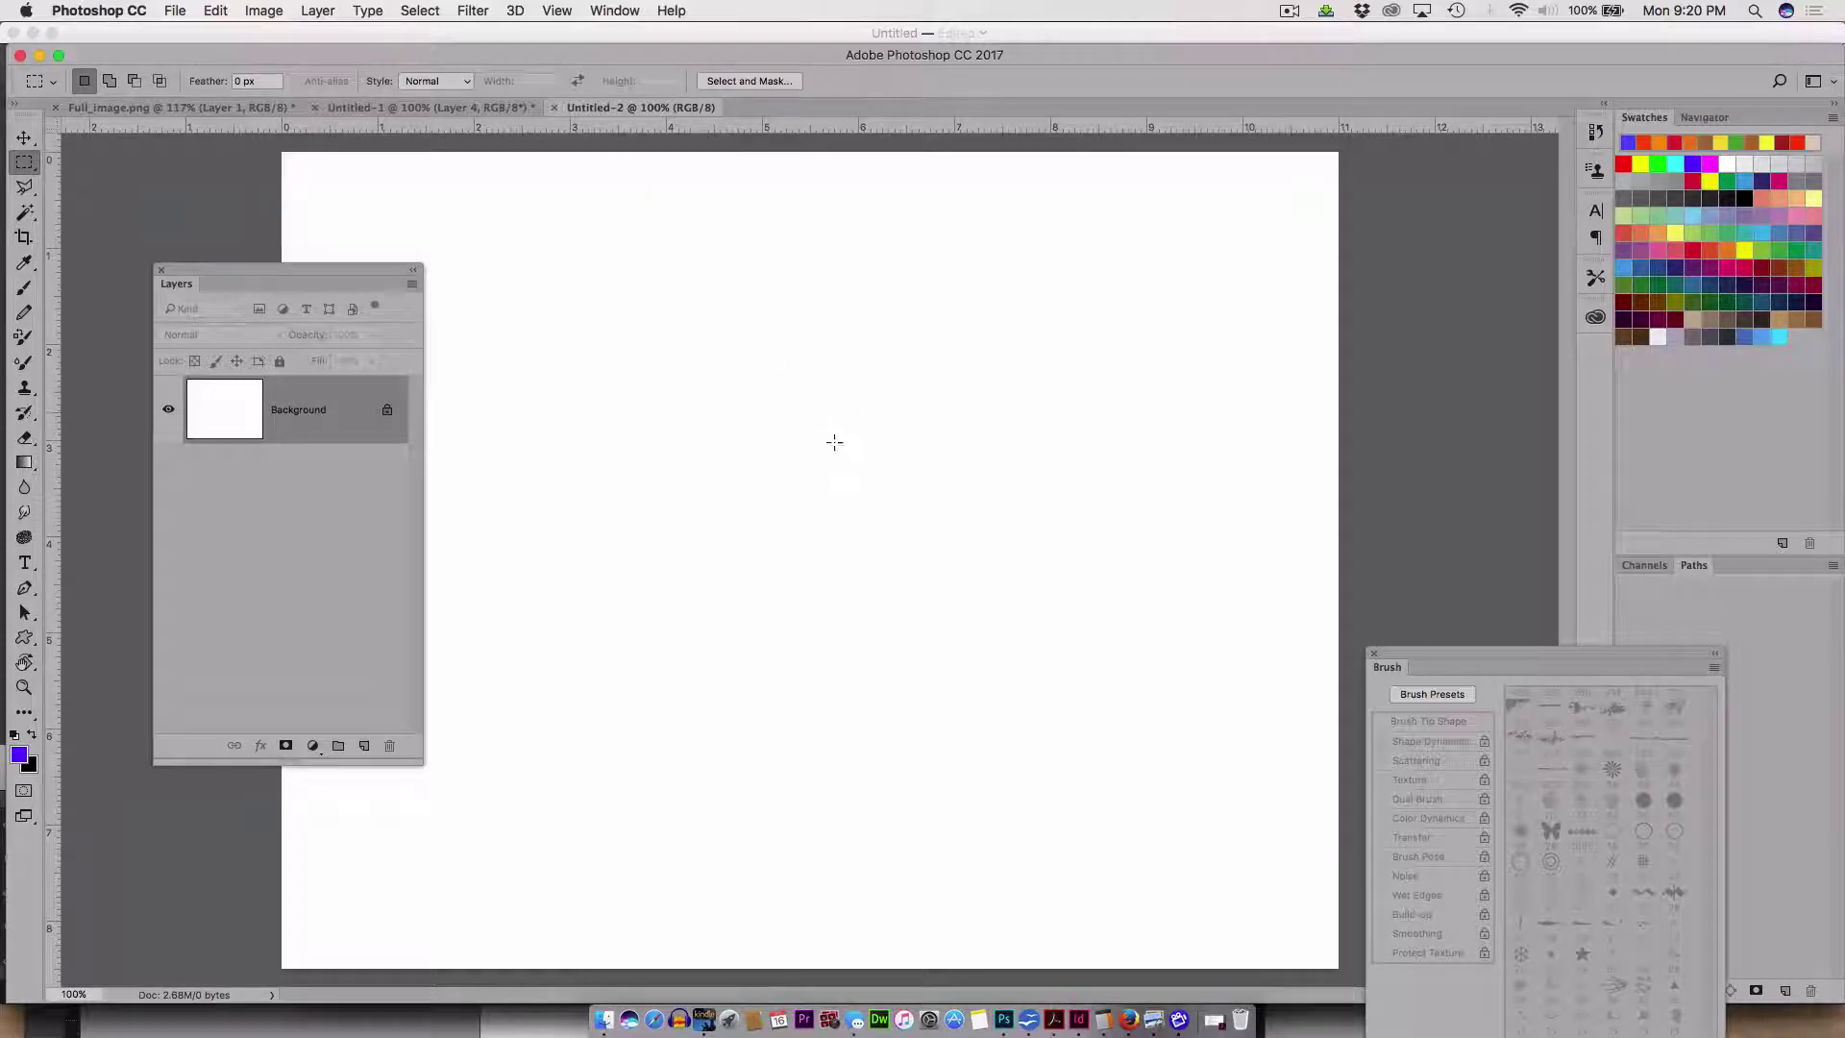
pyautogui.moveTo(1237, 888); pyautogui.dragTo(667, 469)
pyautogui.hotkey('alt', 'BackSpace')
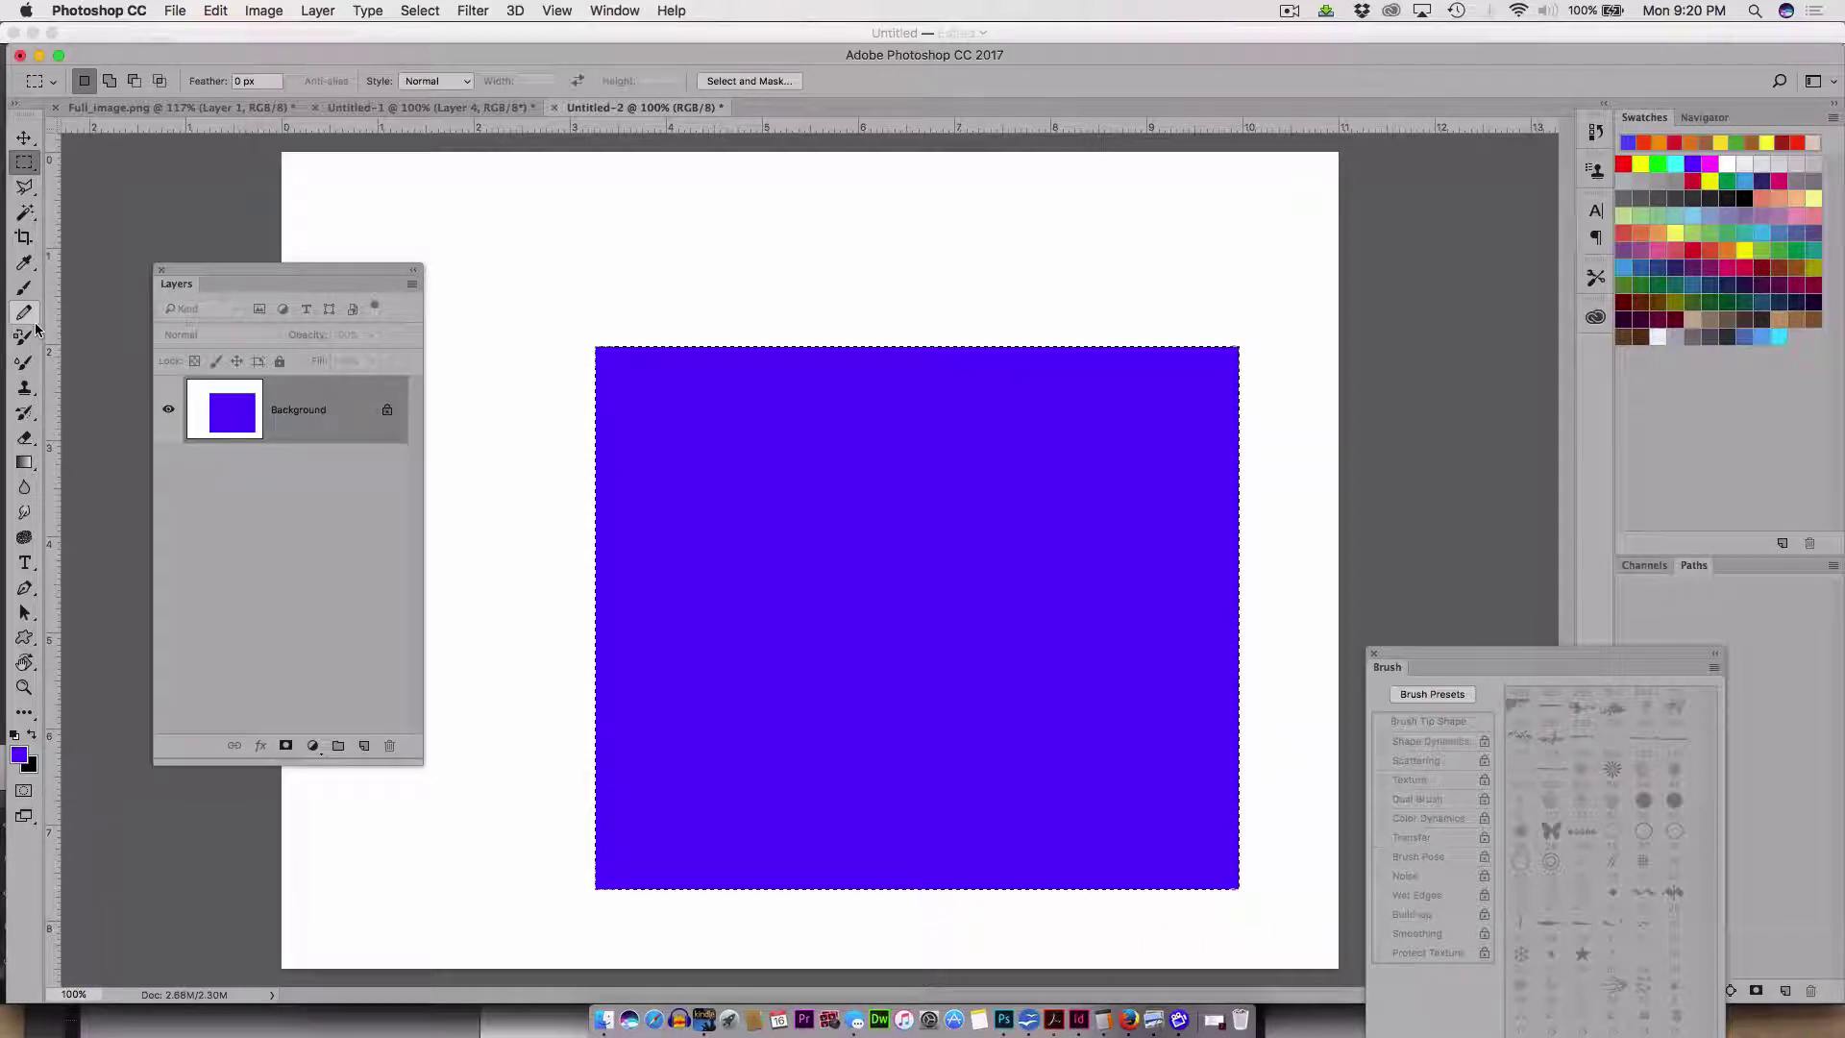
# - Stamp a dark black chain-link brush across the top of the blue rectangle
pyautogui.press('b')
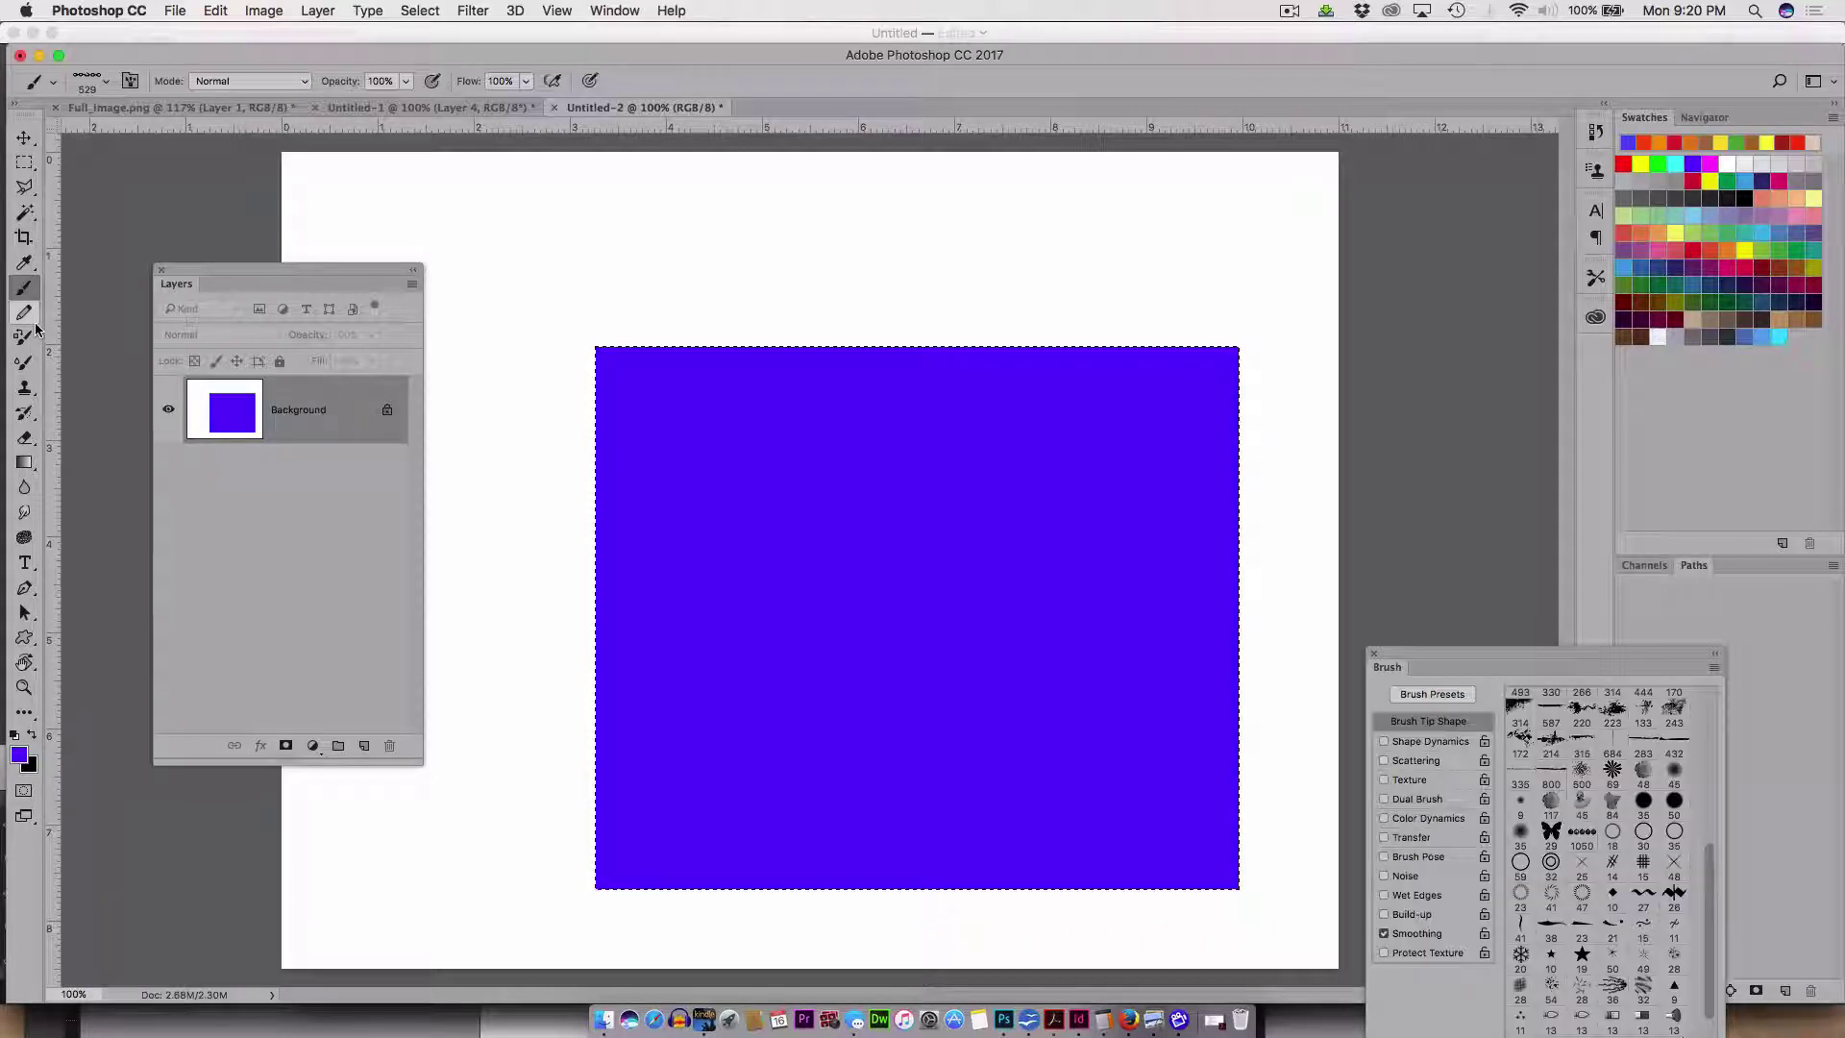
pyautogui.click(34, 737)
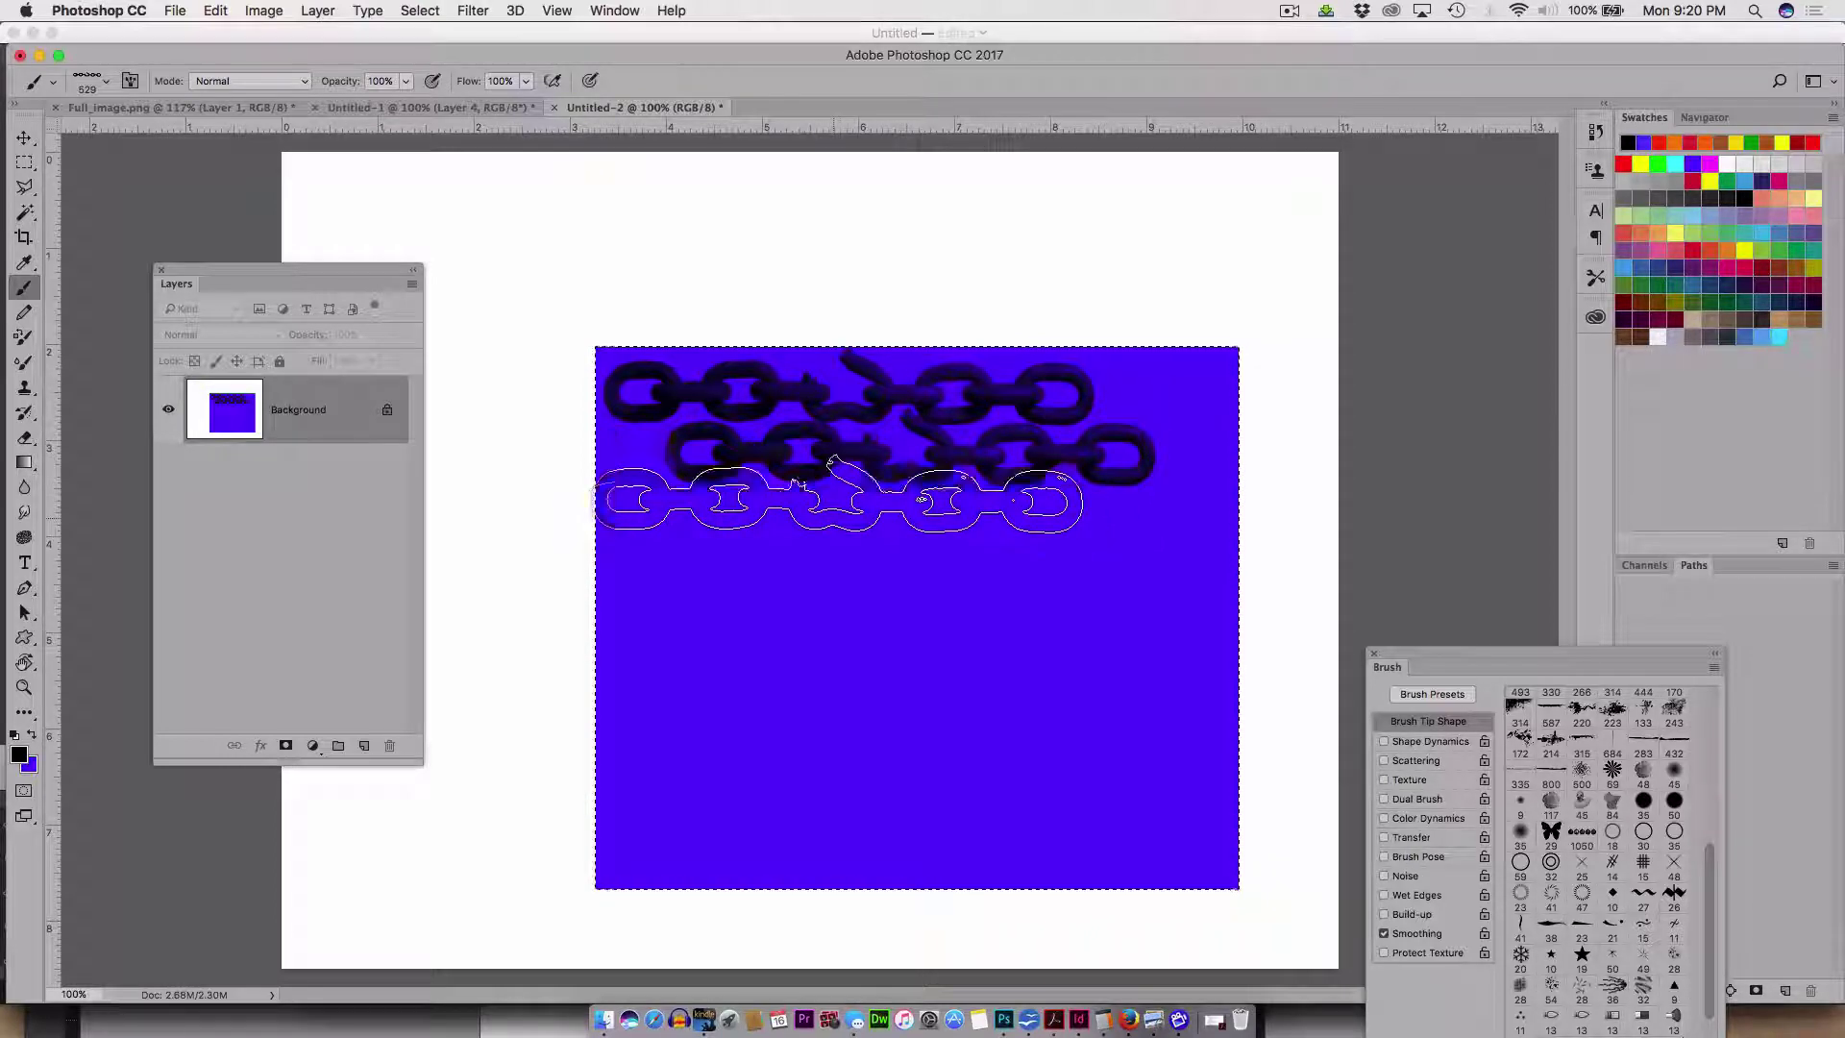
pyautogui.click(921, 544)
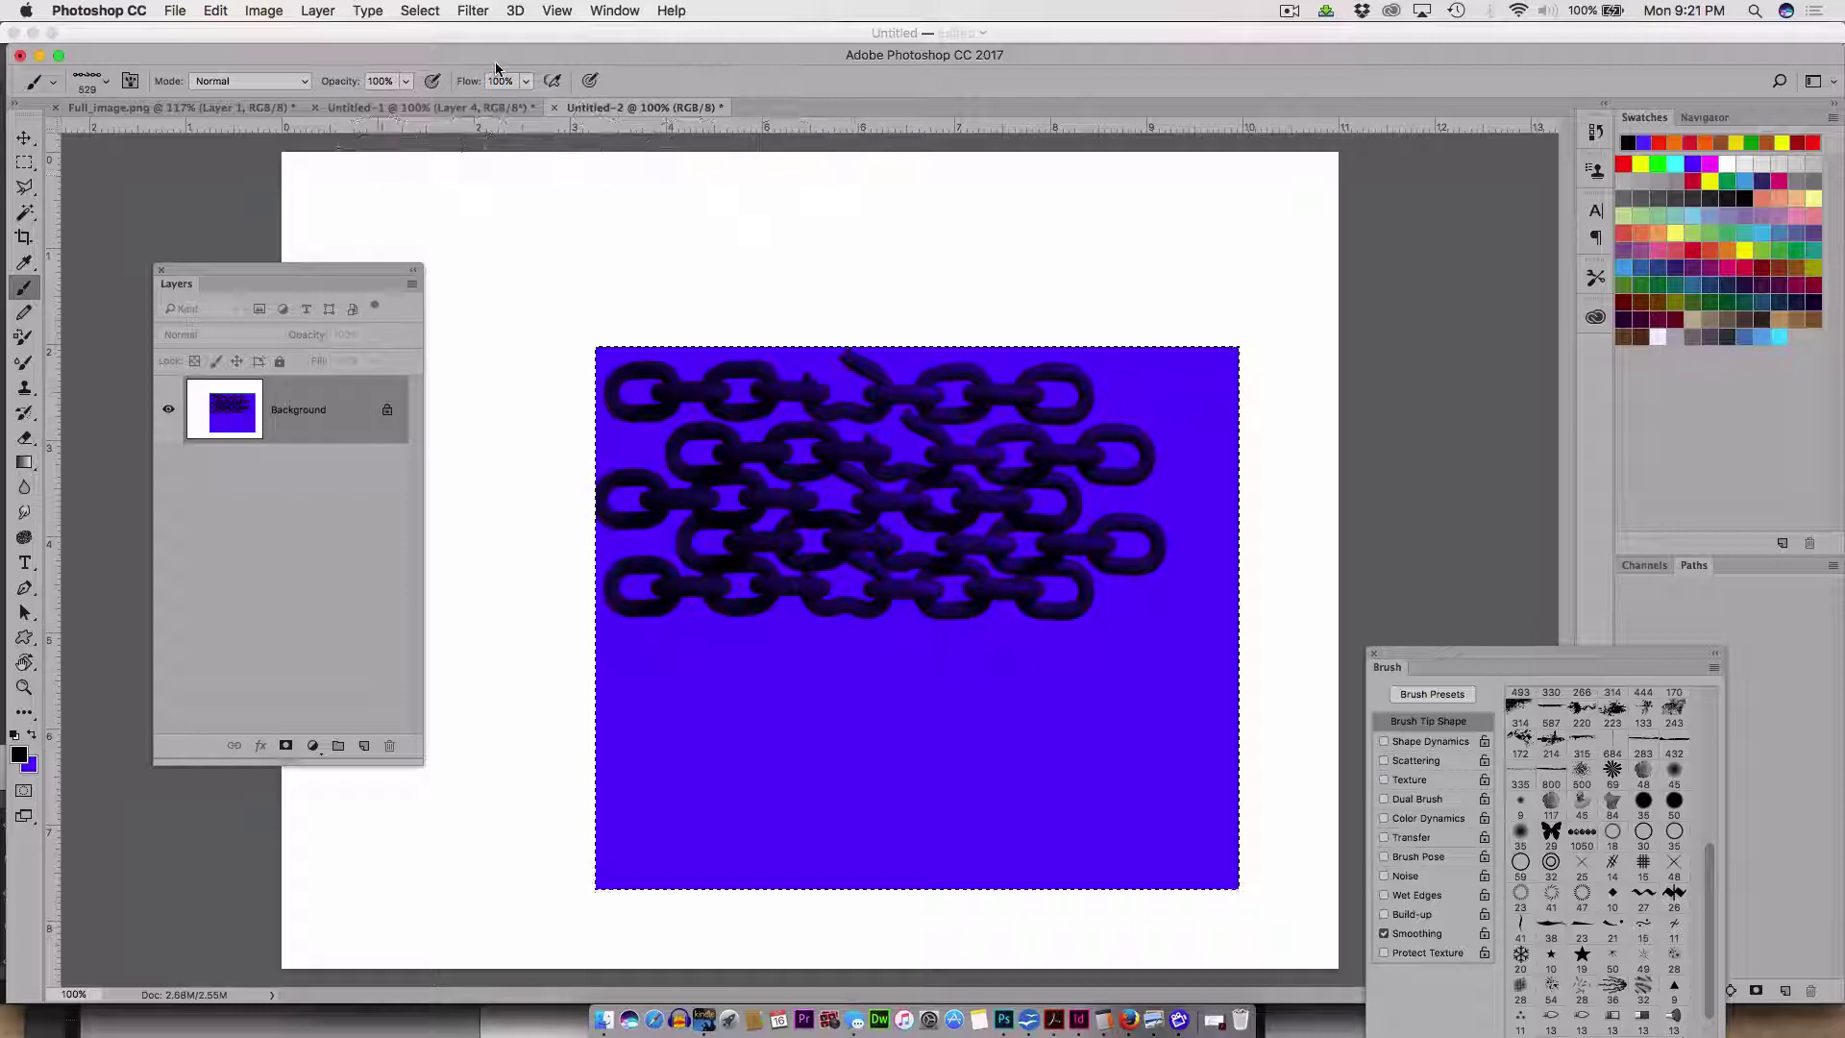
# - Lower brush opacity to 48% and stamp a fainter chain in the lower half
pyautogui.click(408, 82)
pyautogui.moveTo(406, 104); pyautogui.dragTo(359, 104)
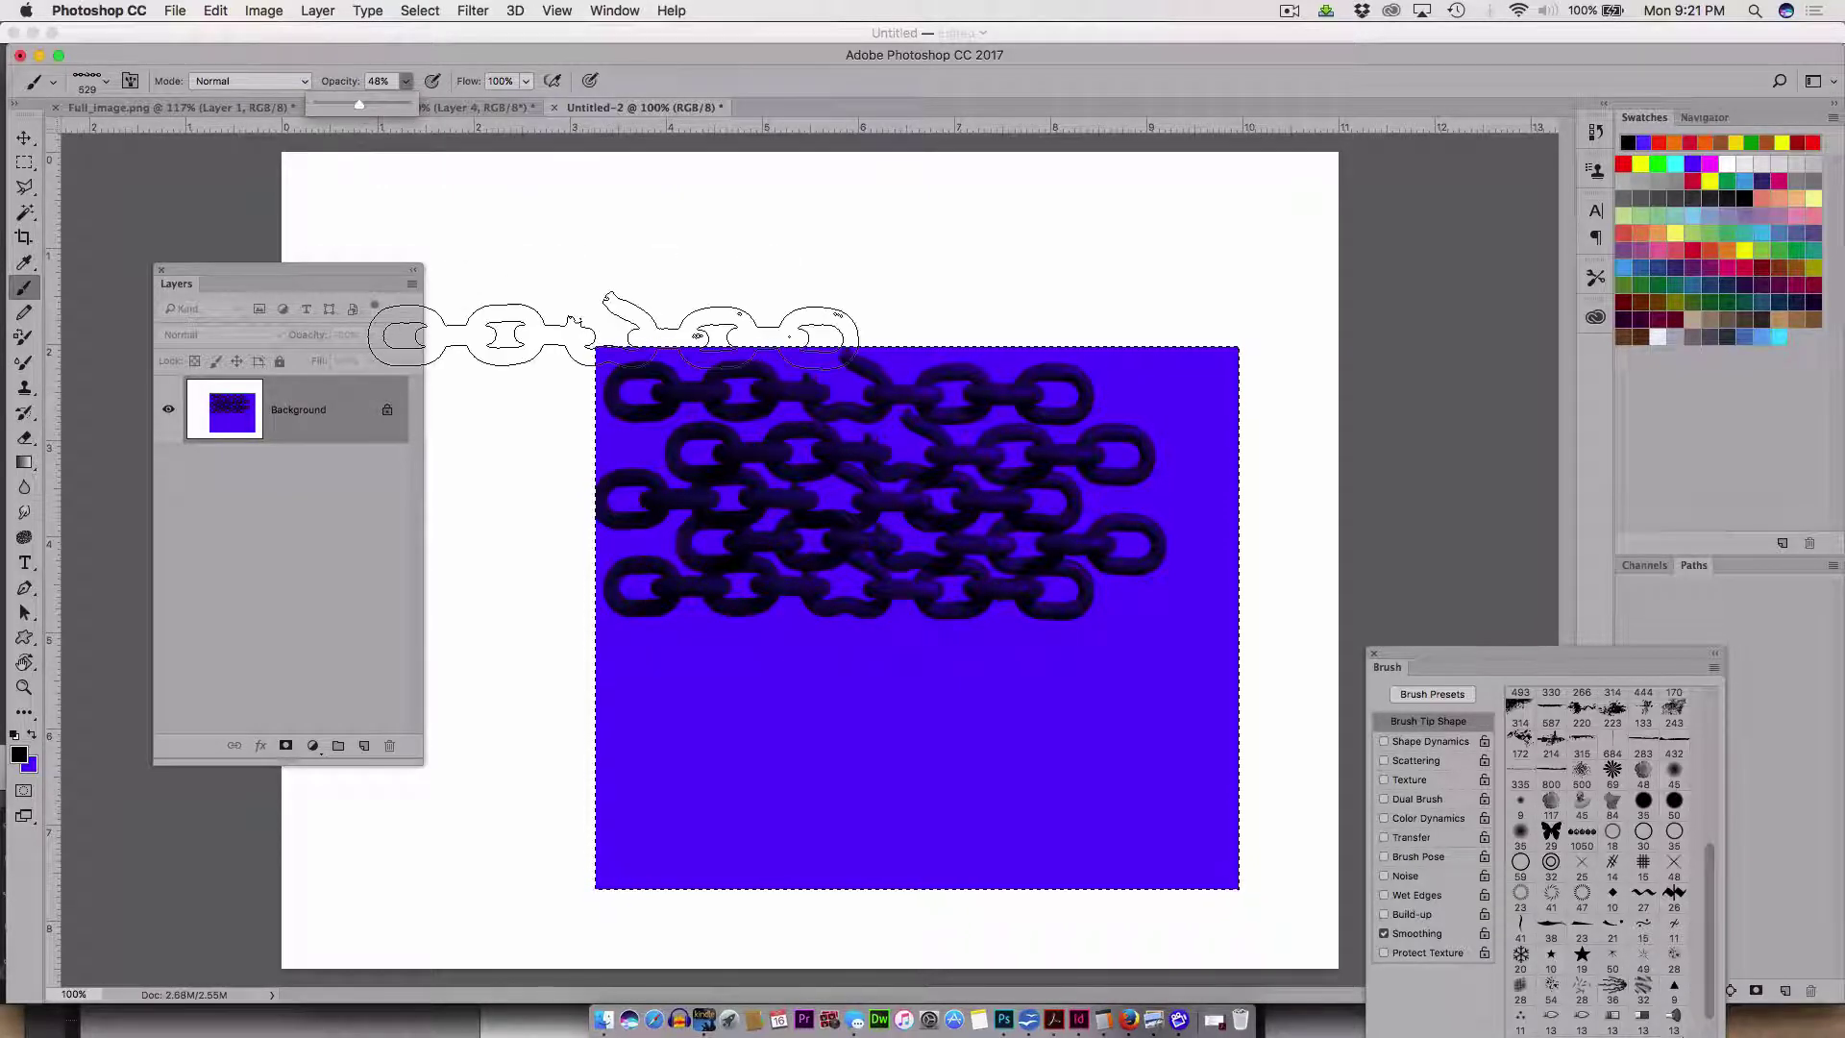
pyautogui.click(958, 648)
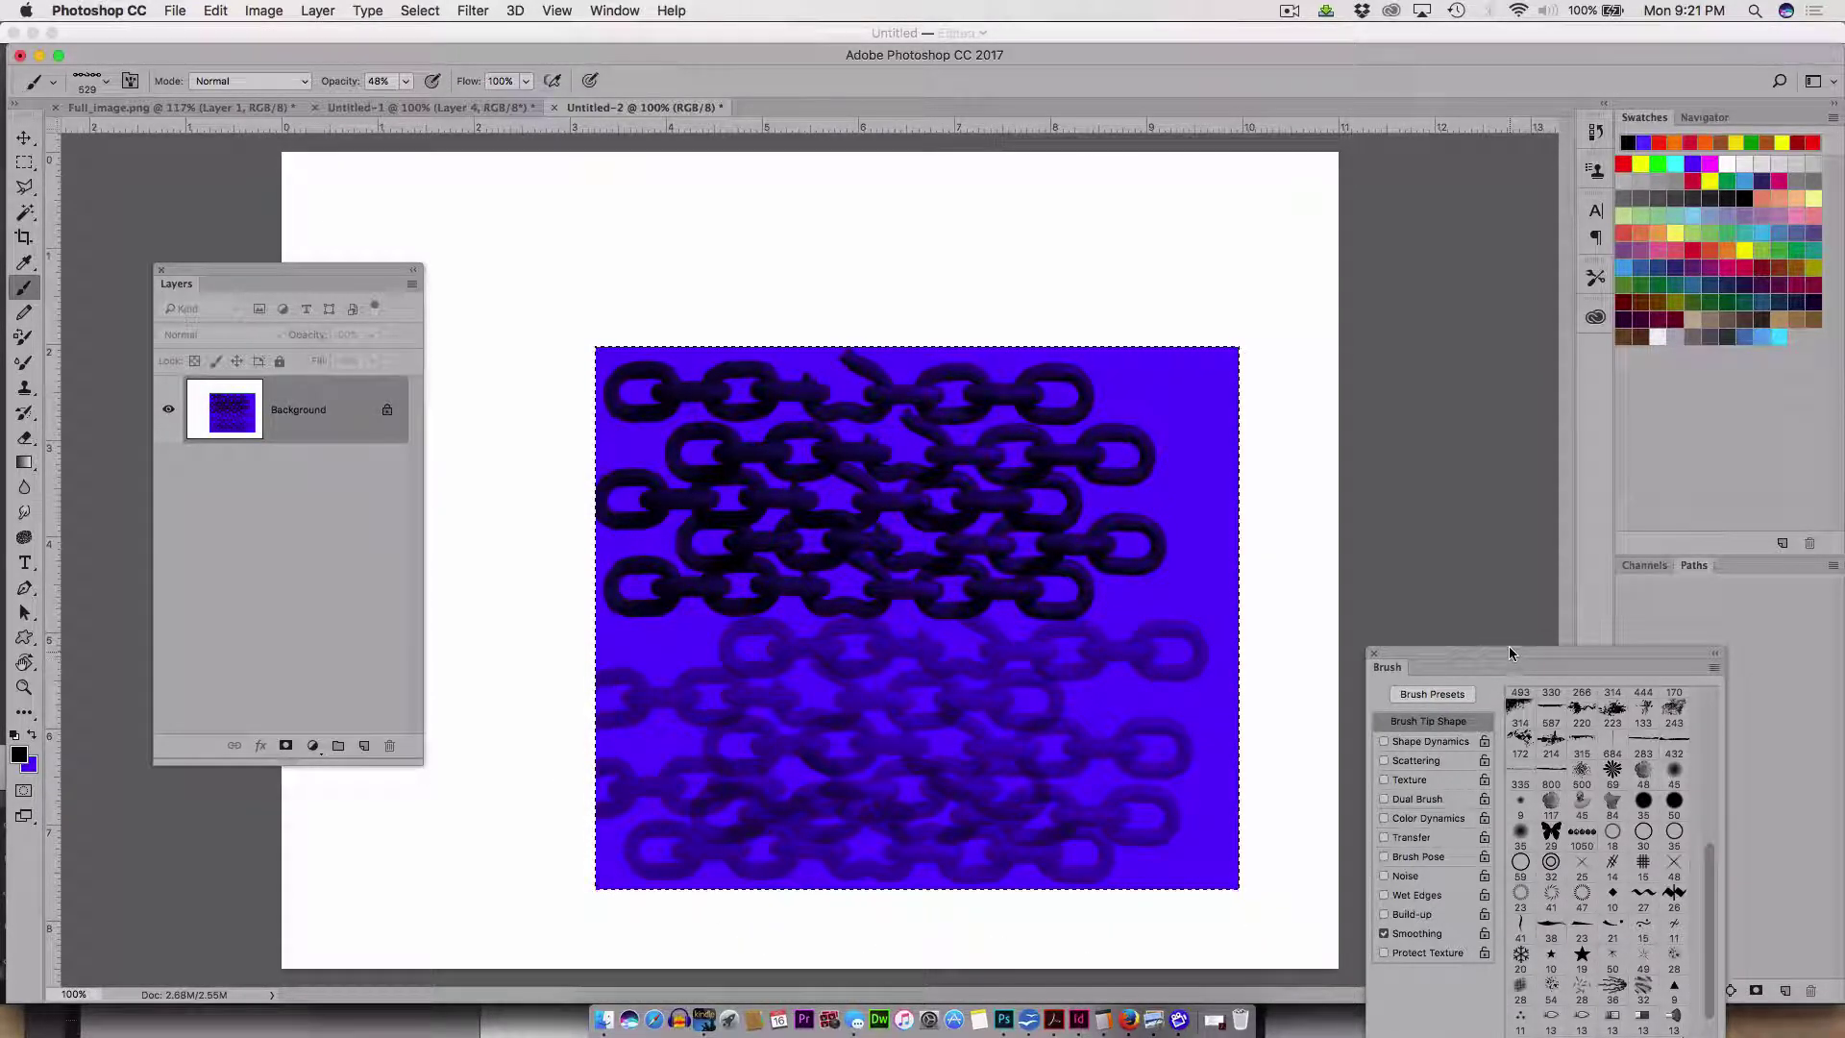
# - Pick the 20 px snowflake brush tip enlarged to 80 px, then switch to Firefox
pyautogui.moveTo(1515, 659); pyautogui.dragTo(1450, 257)
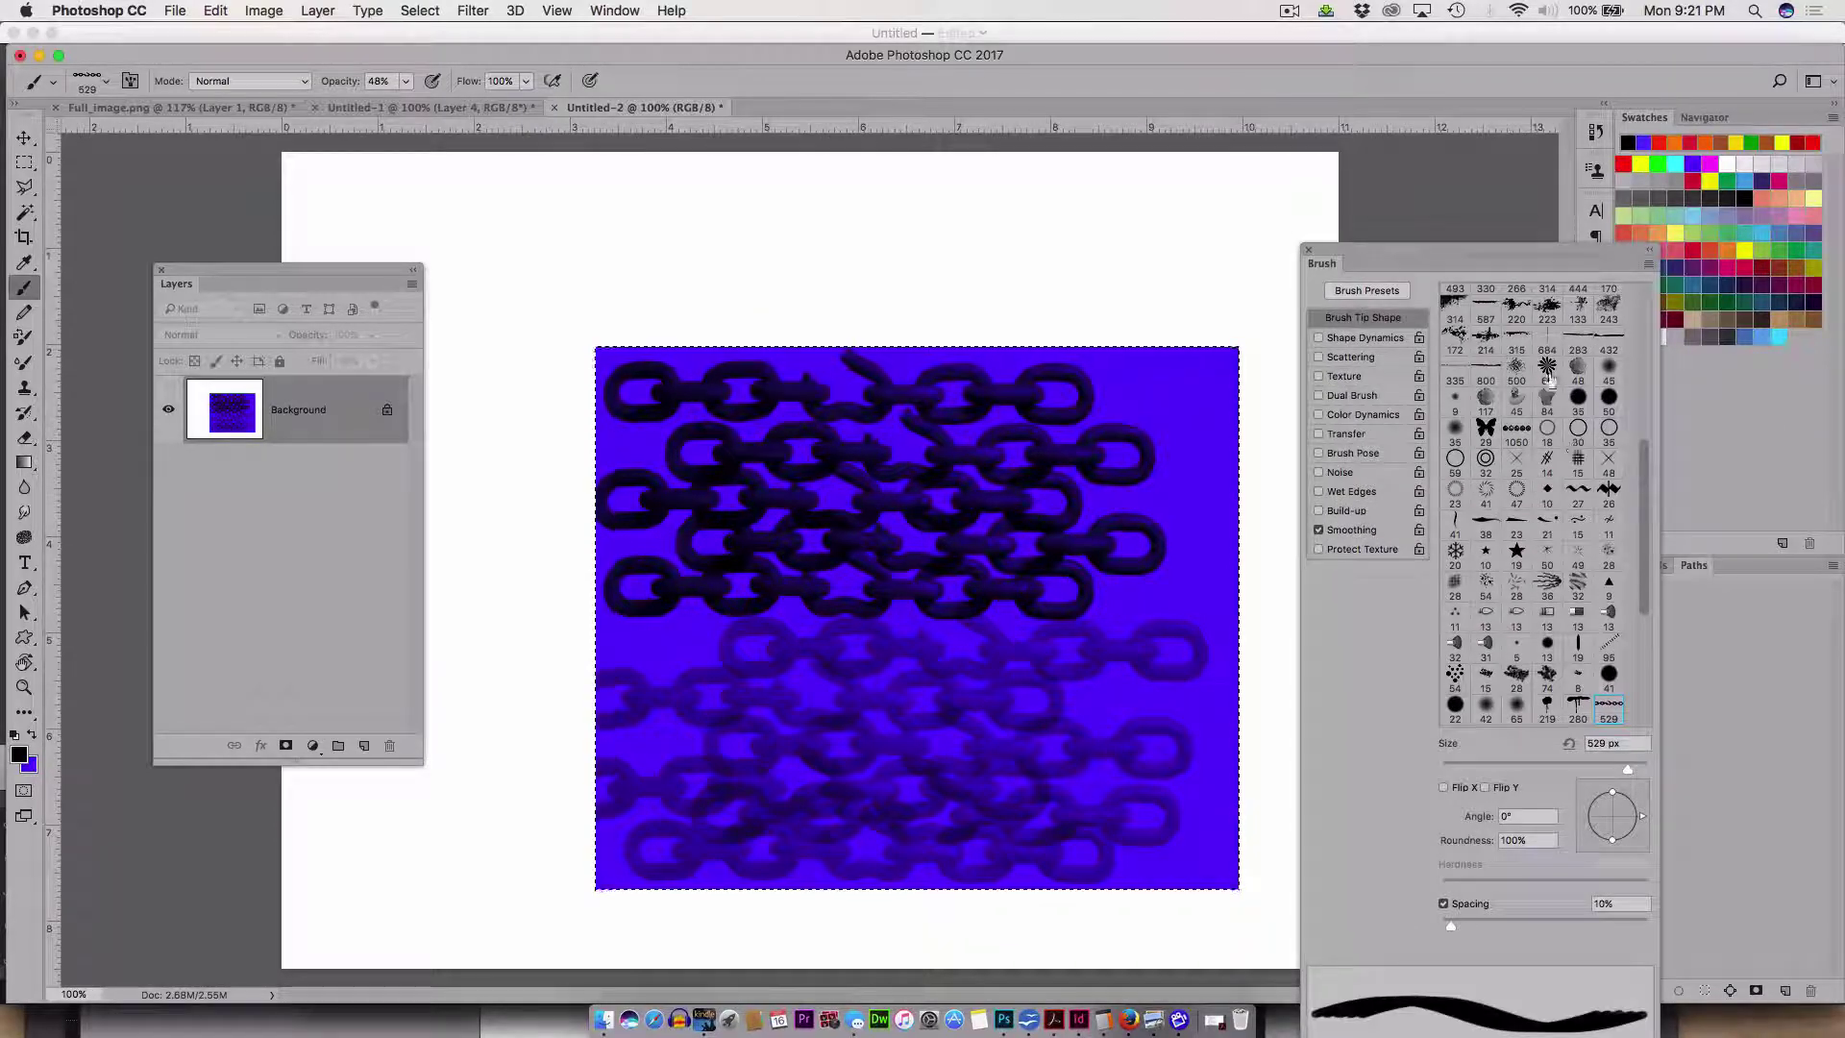
pyautogui.click(1456, 557)
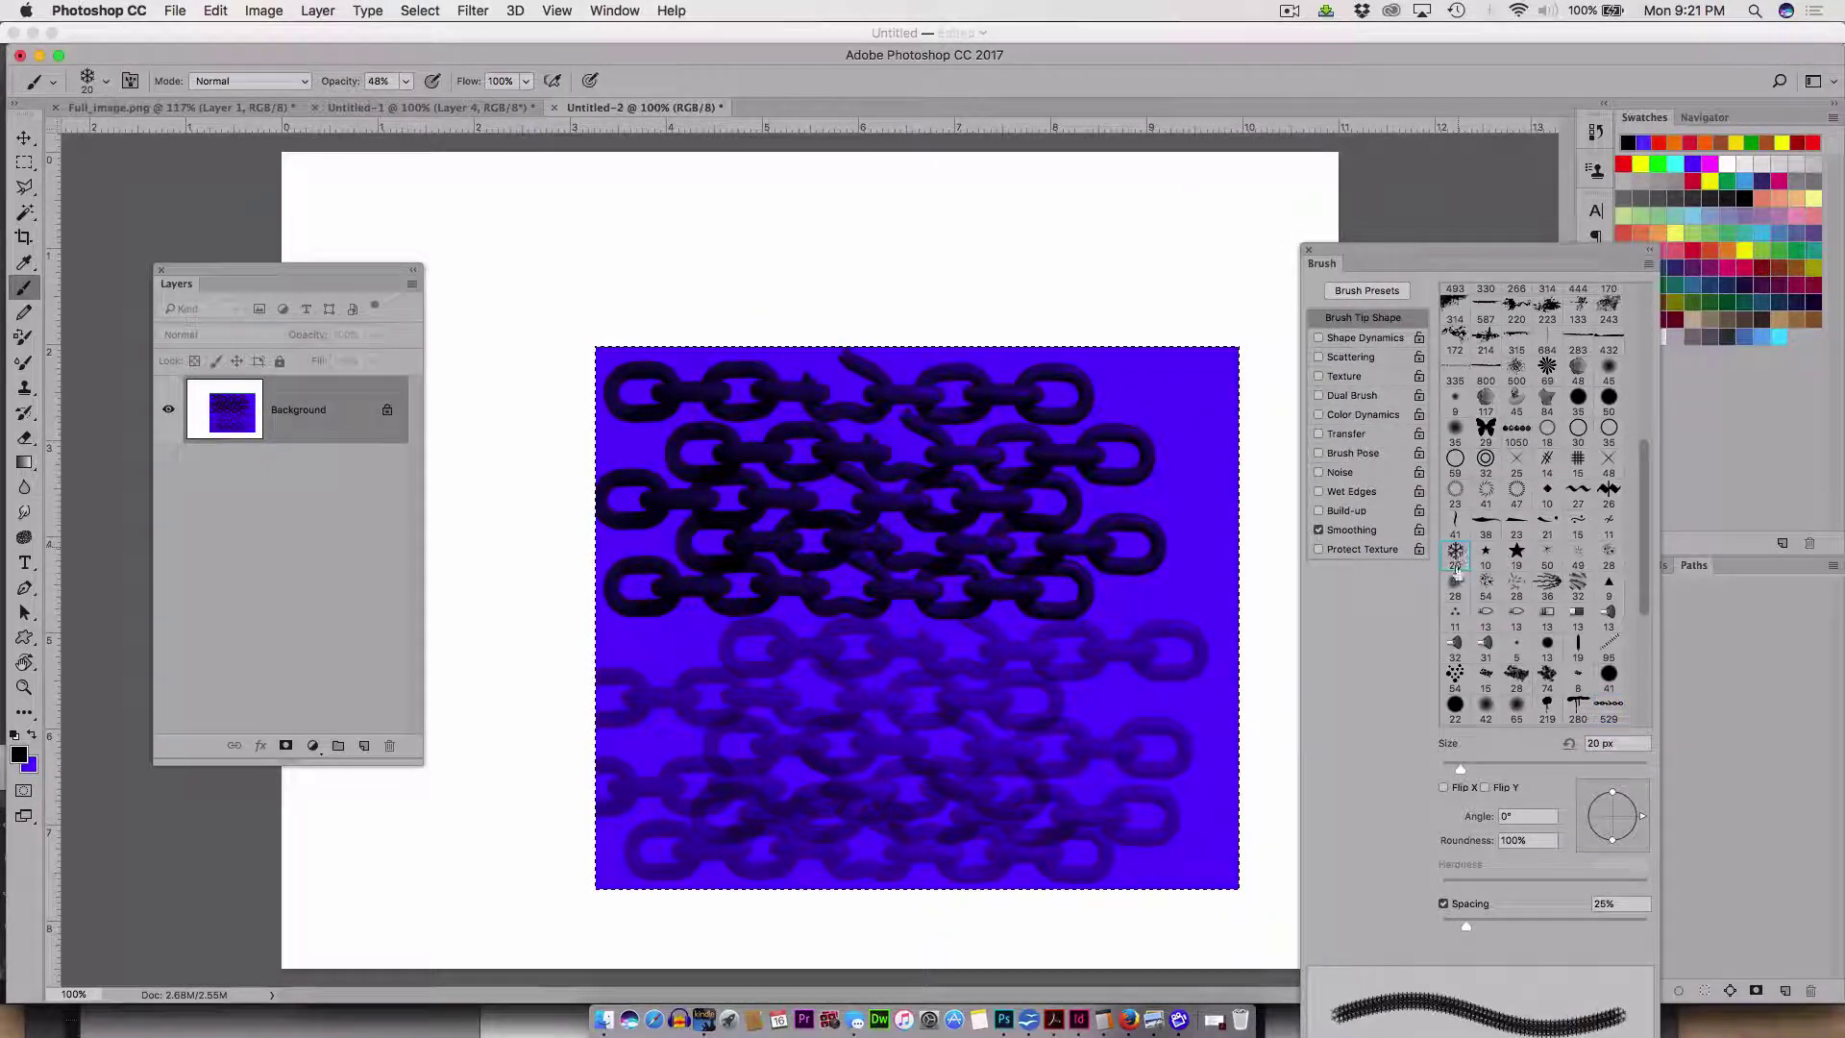
pyautogui.press(']')
pyautogui.press(']')
pyautogui.press(']')
pyautogui.press(']')
pyautogui.press(']')
pyautogui.press(']')
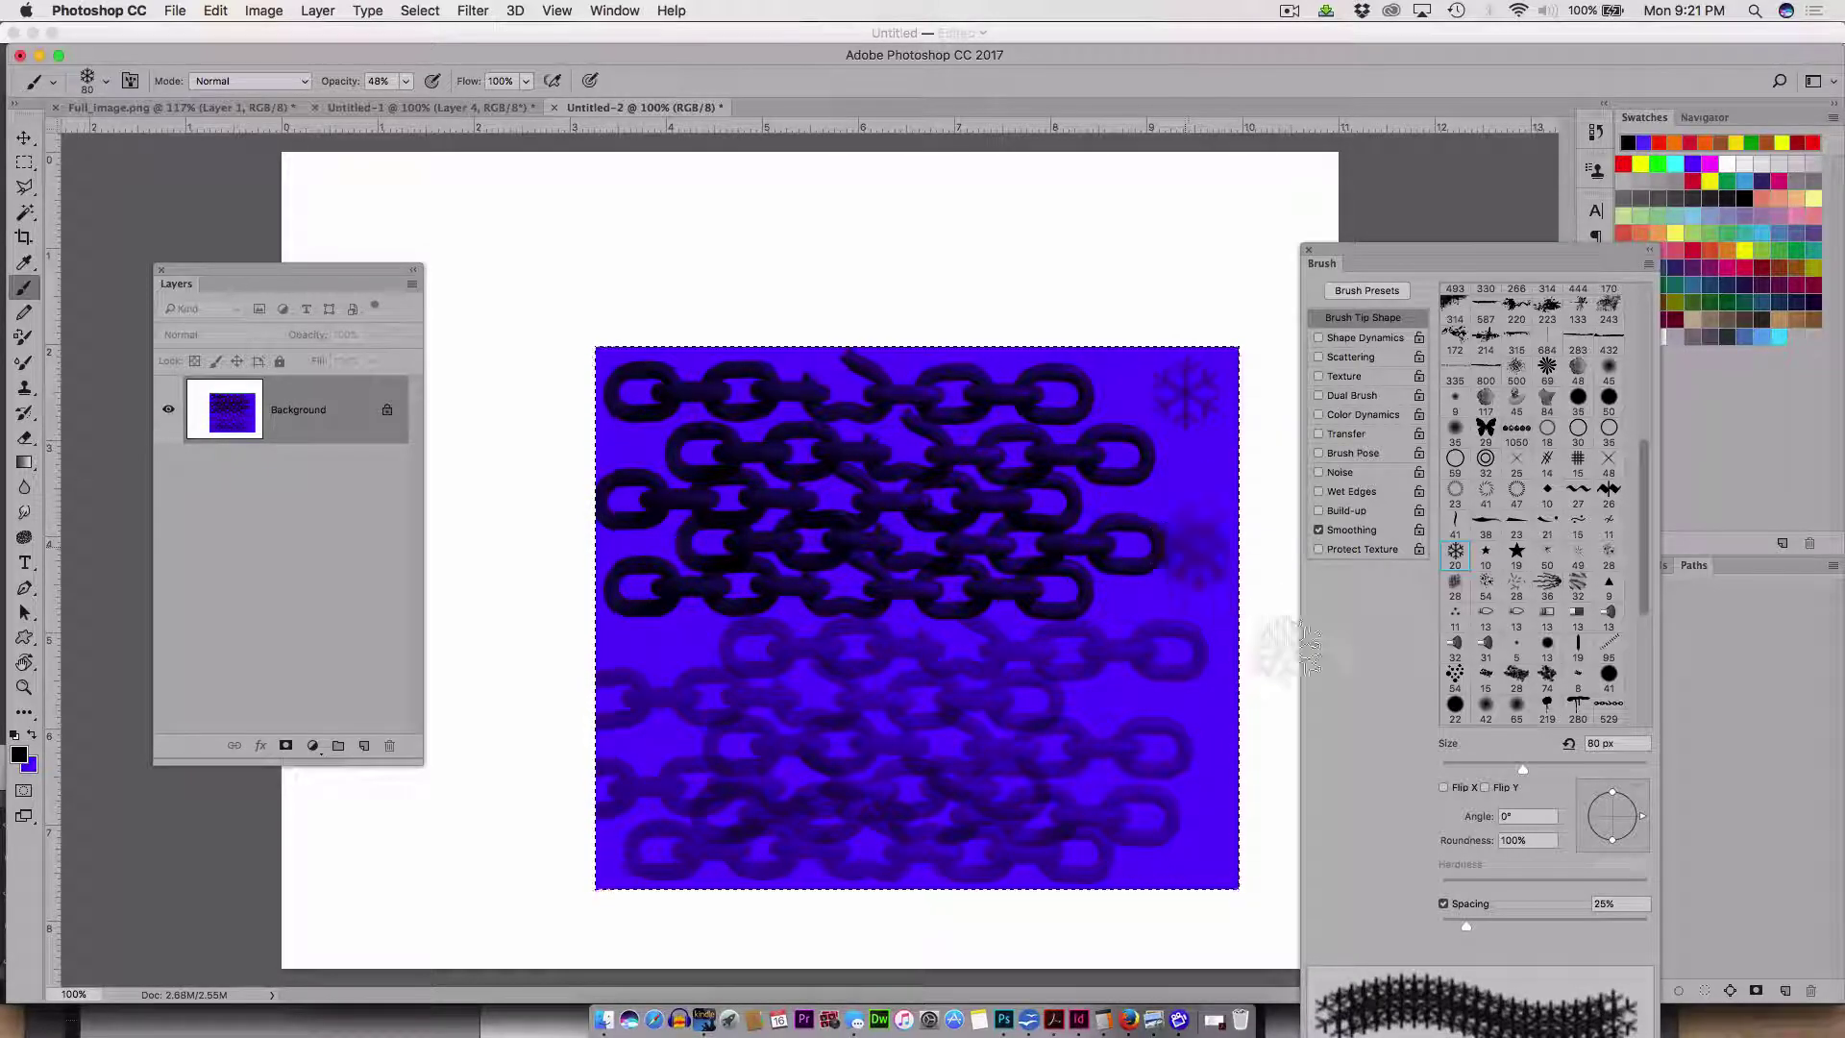
pyautogui.press('super+shift+2')
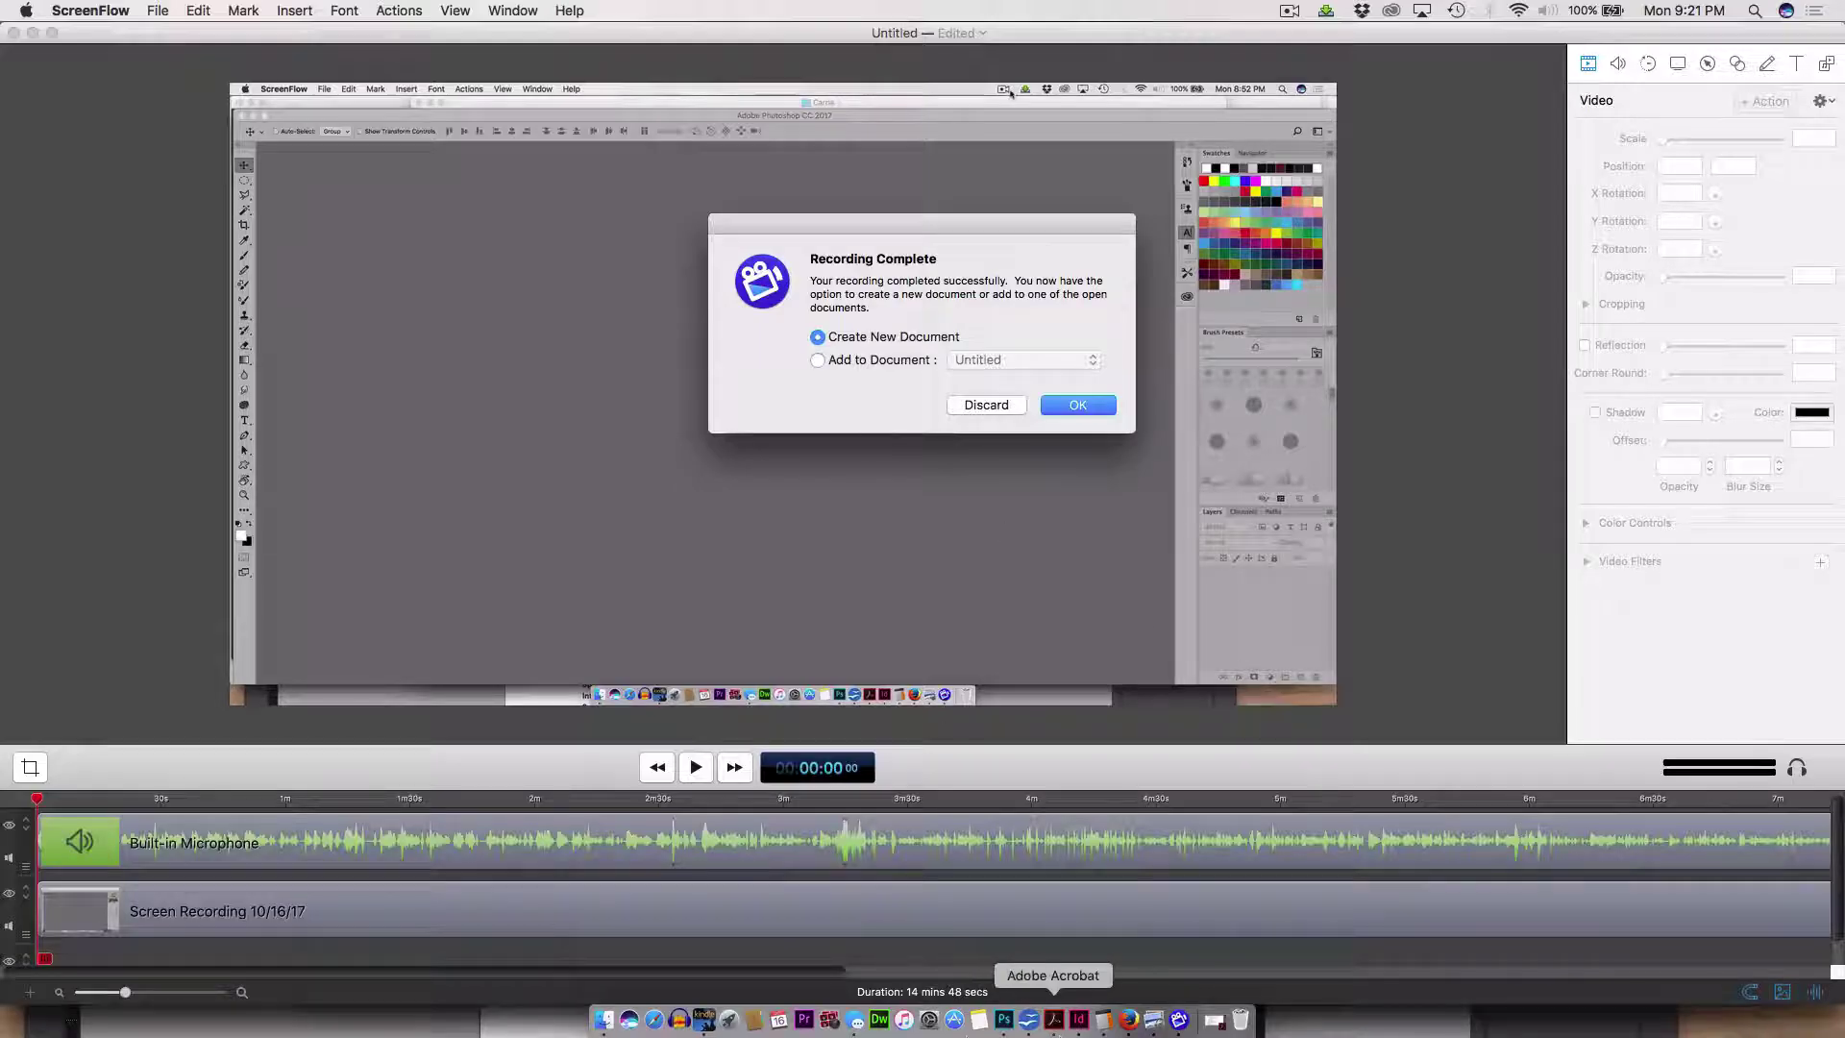
pyautogui.click(1129, 1023)
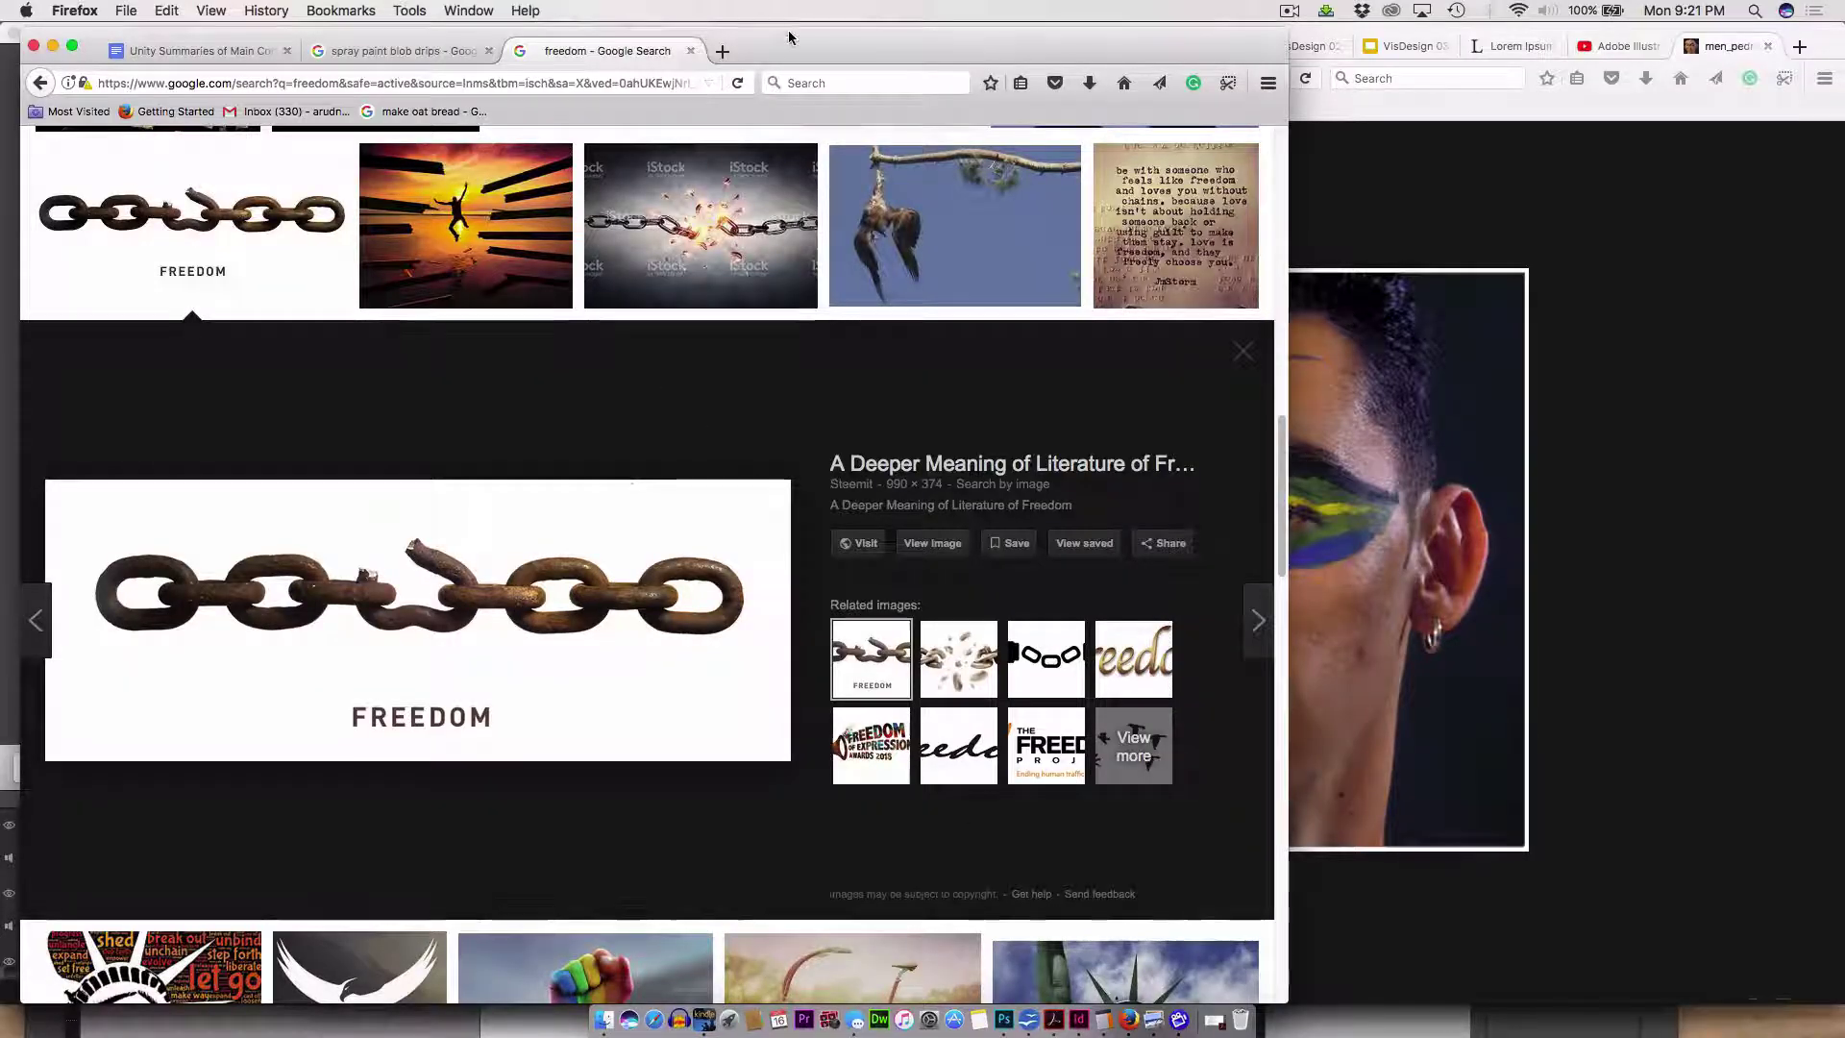
# - Search Google Images for 'rusty metal'
pyautogui.click(828, 83)
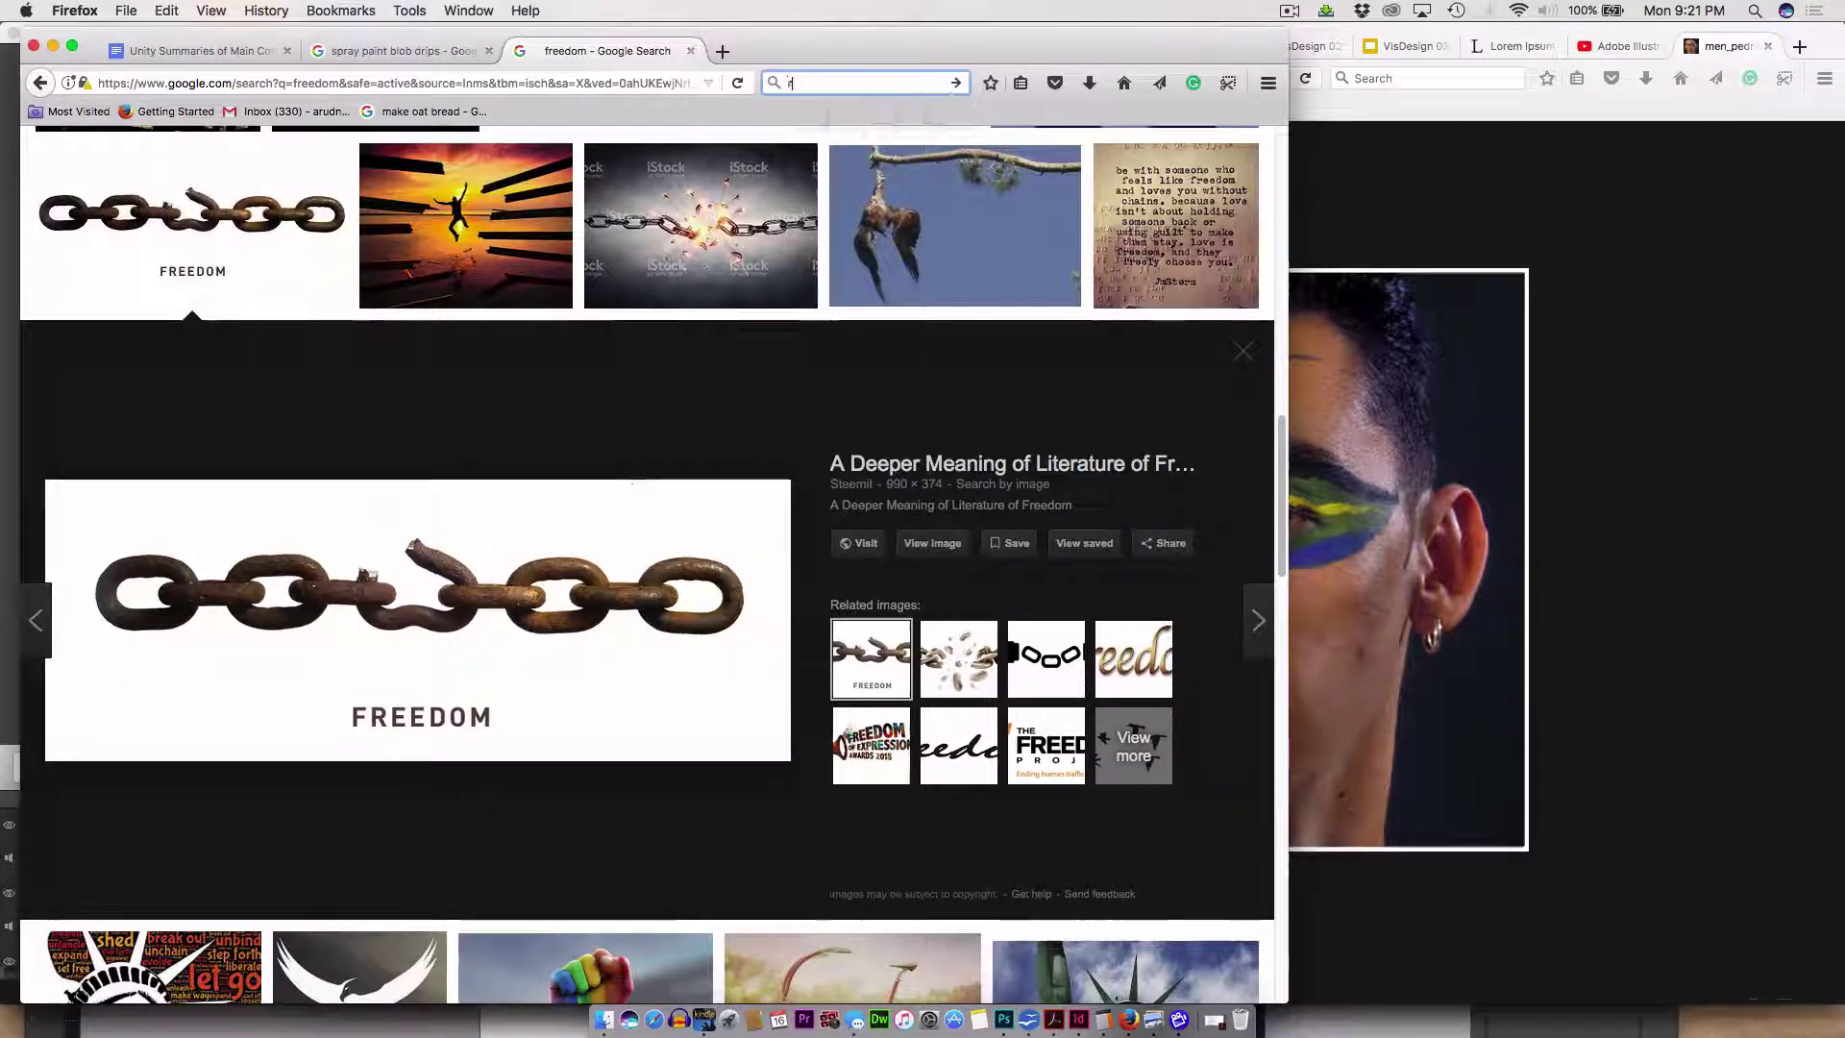
pyautogui.write('rust')
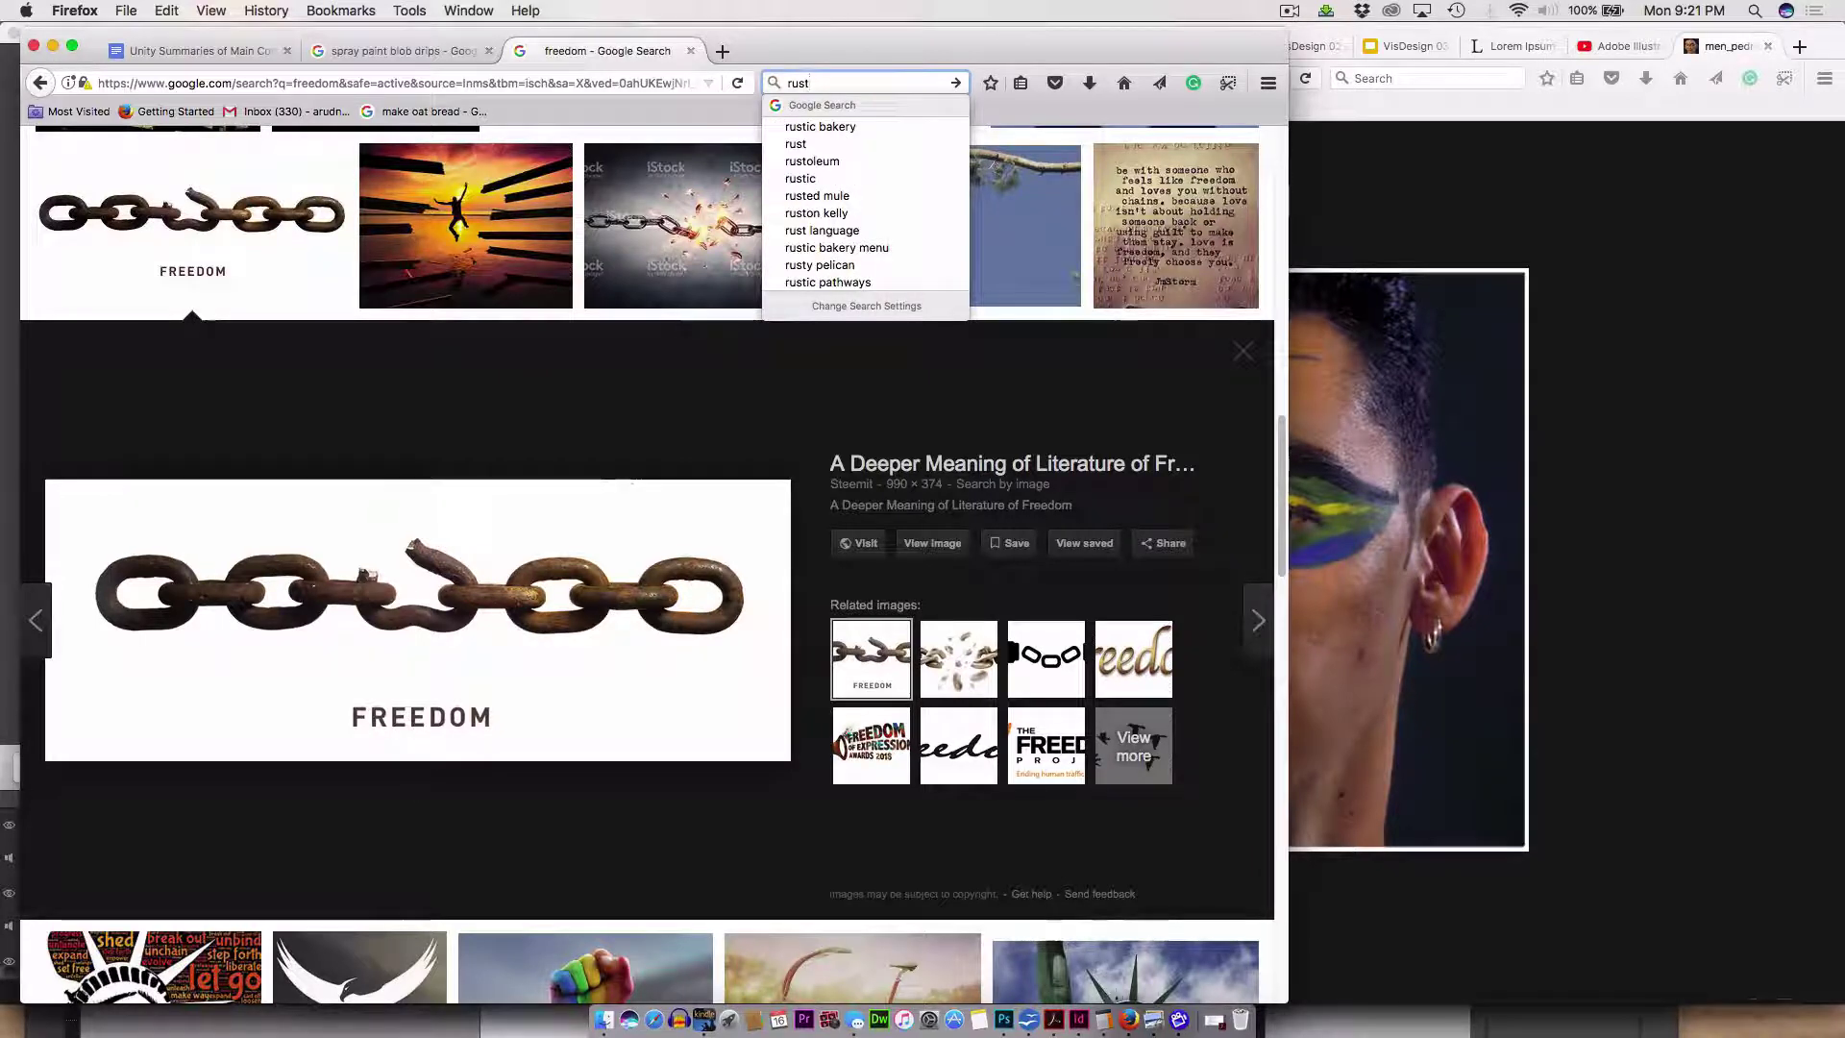
pyautogui.write('y metal')
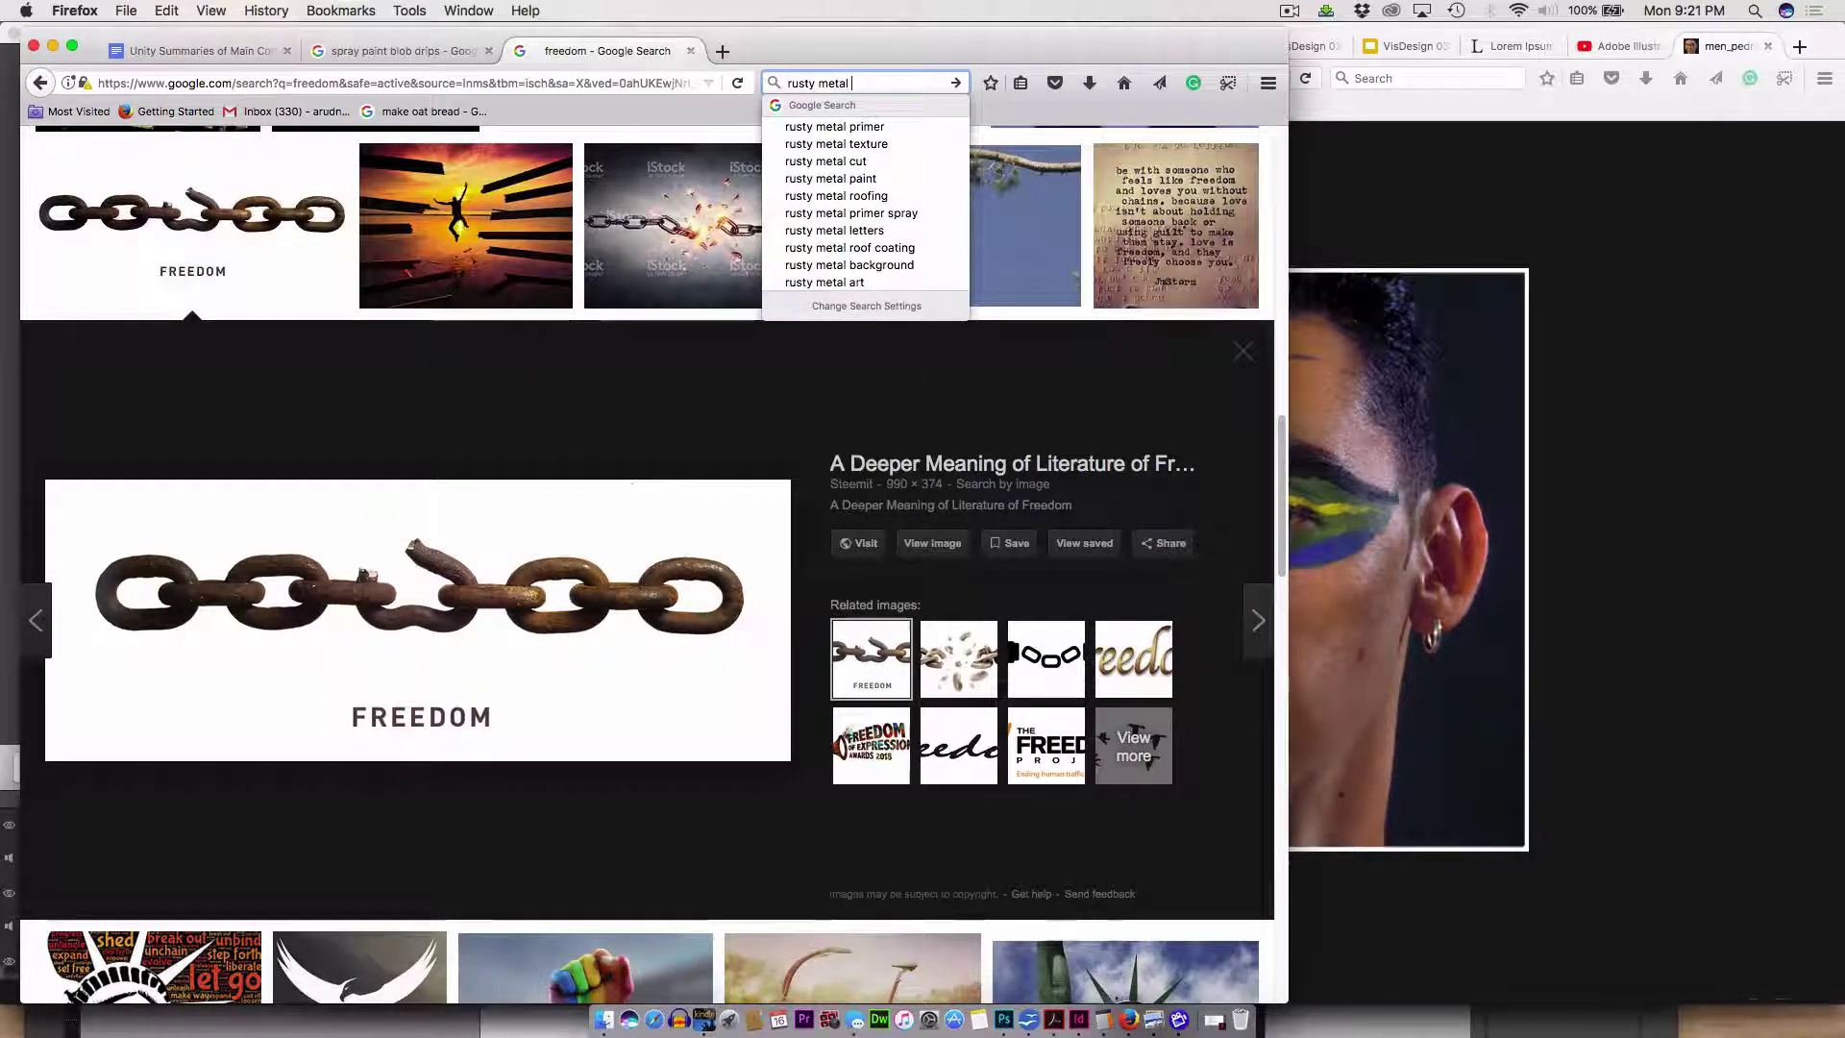
pyautogui.press('Return')
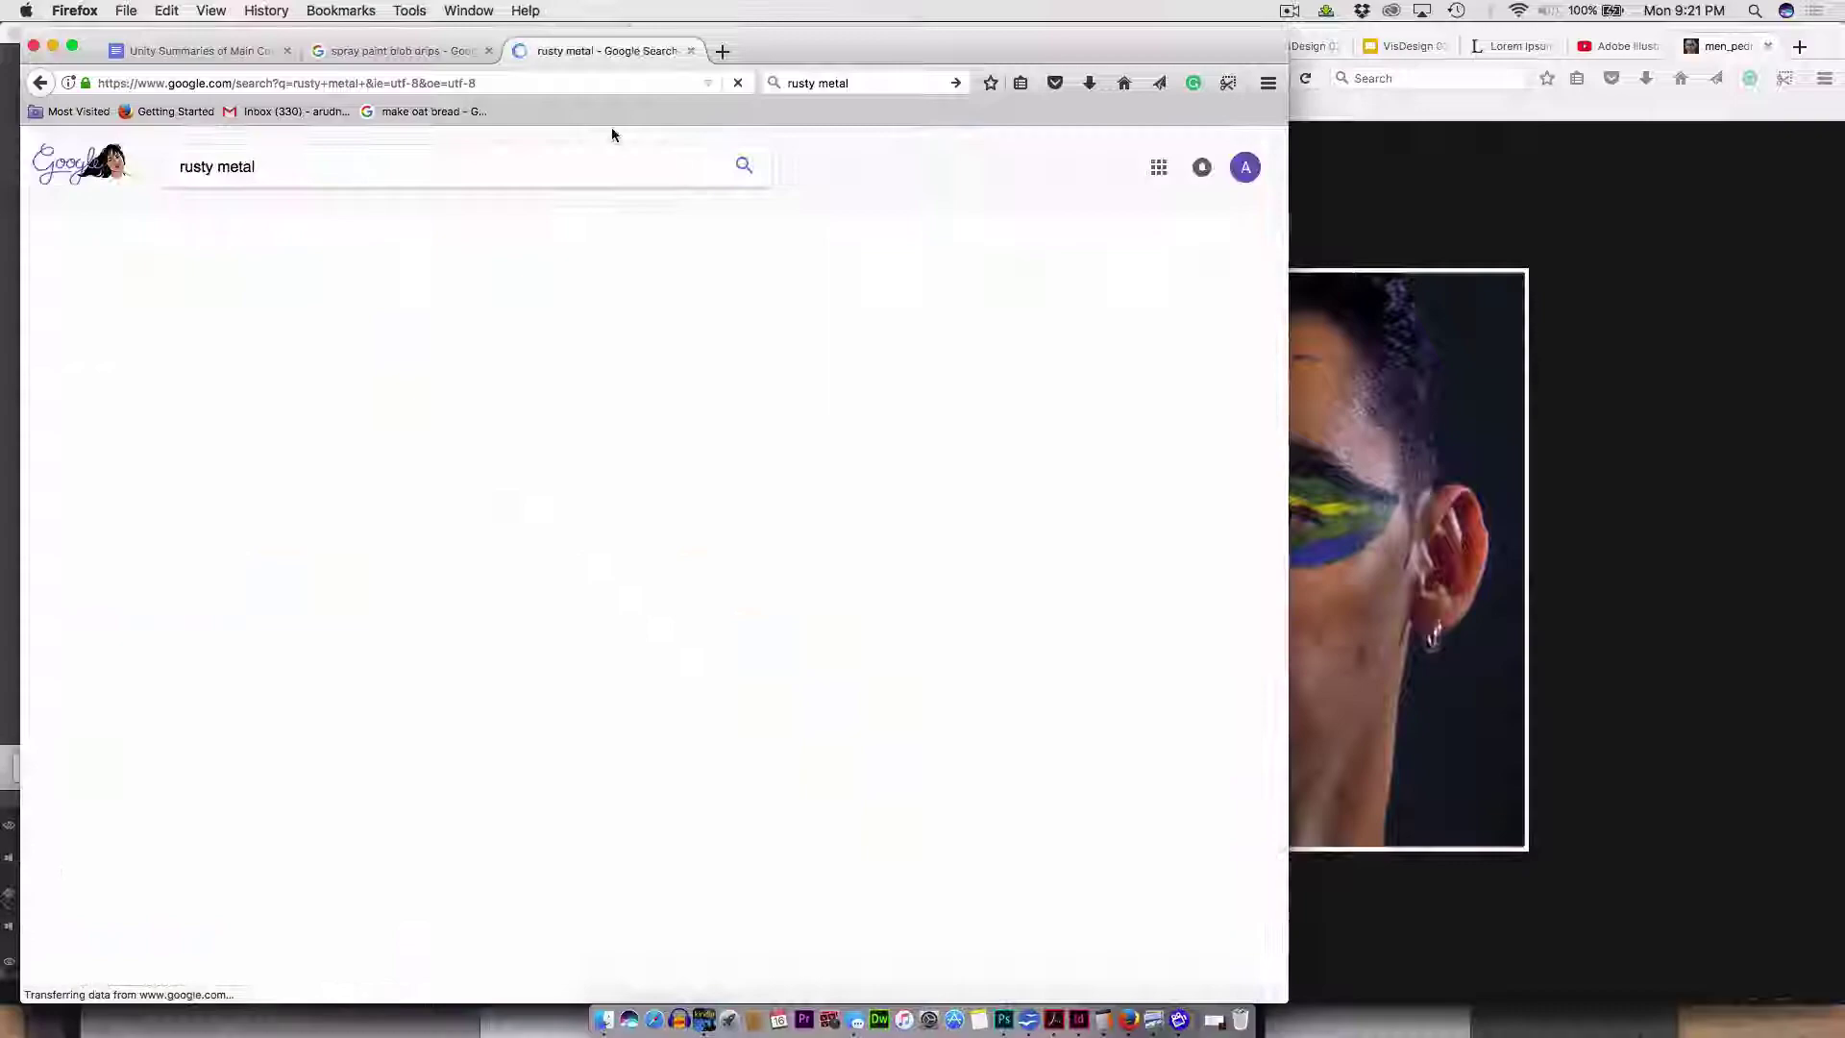
pyautogui.click(331, 360)
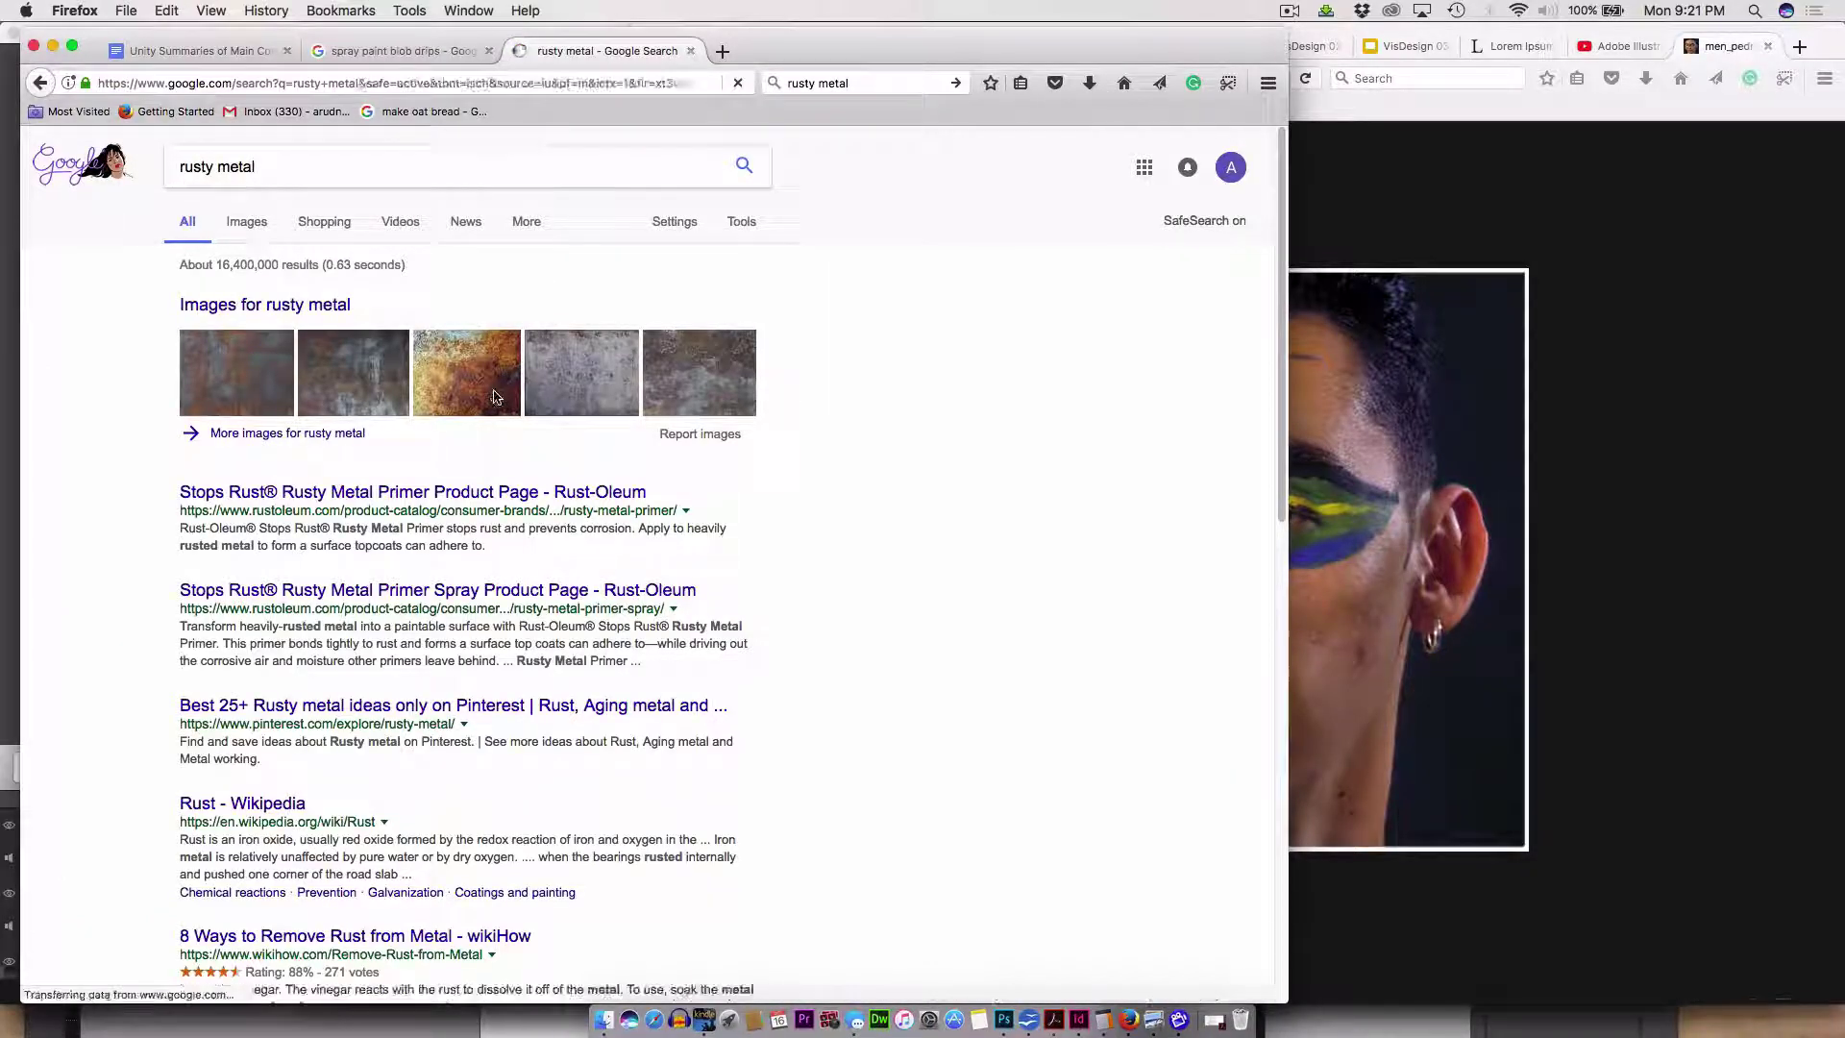
# - Copy the large grey-and-orange rusty metal wallpaper image from its preview
pyautogui.click(231, 375)
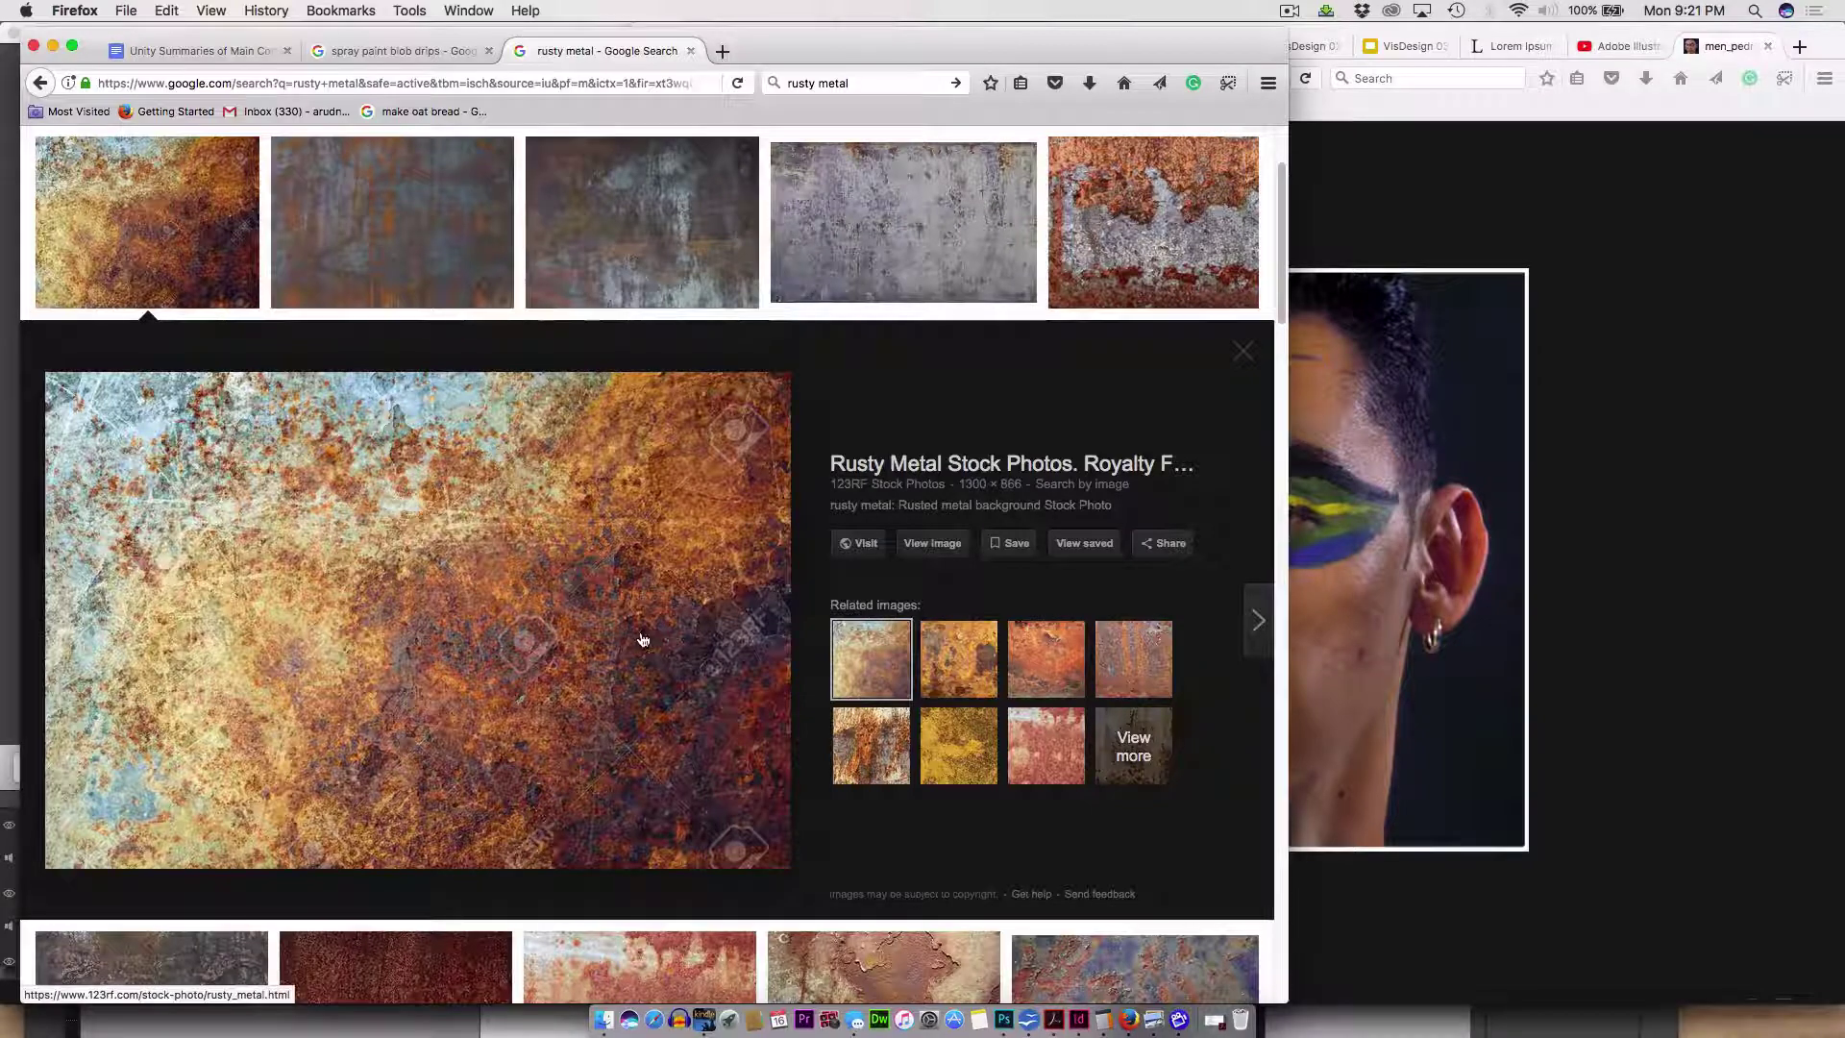
pyautogui.click(1154, 229)
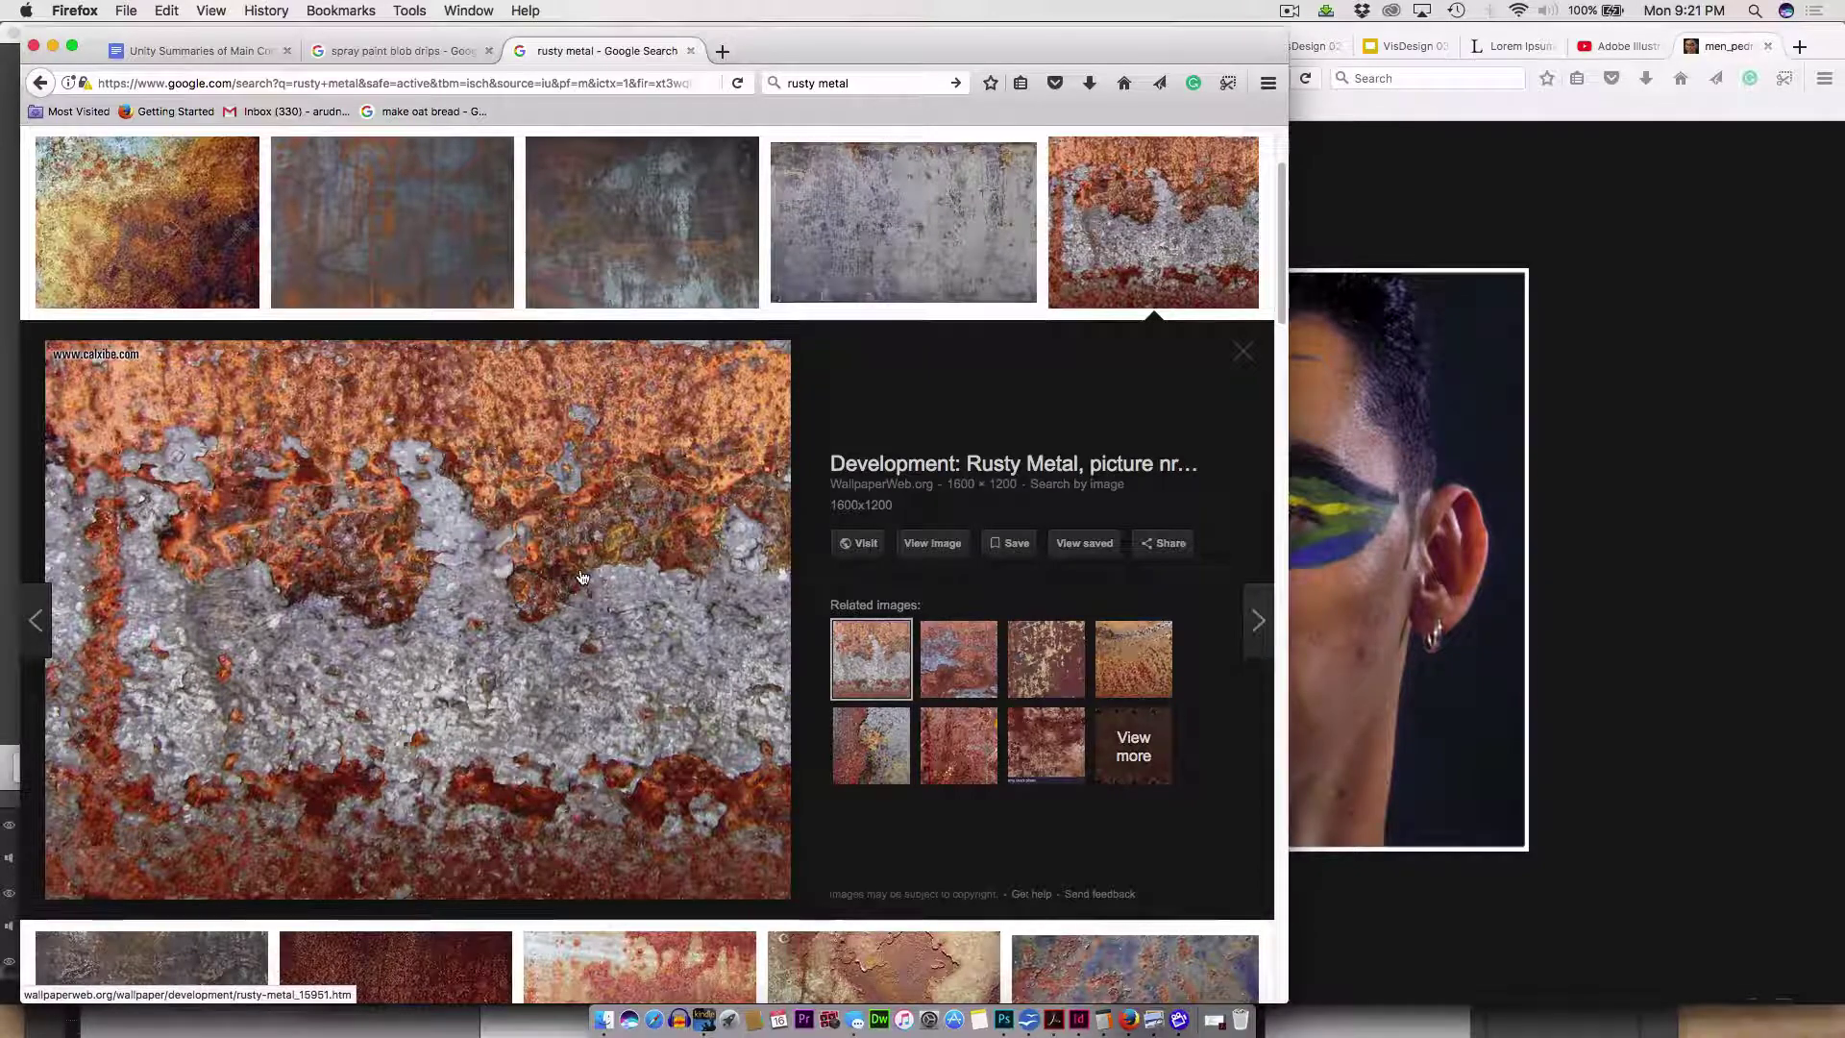
pyautogui.rightClick(581, 577)
pyautogui.click(676, 768)
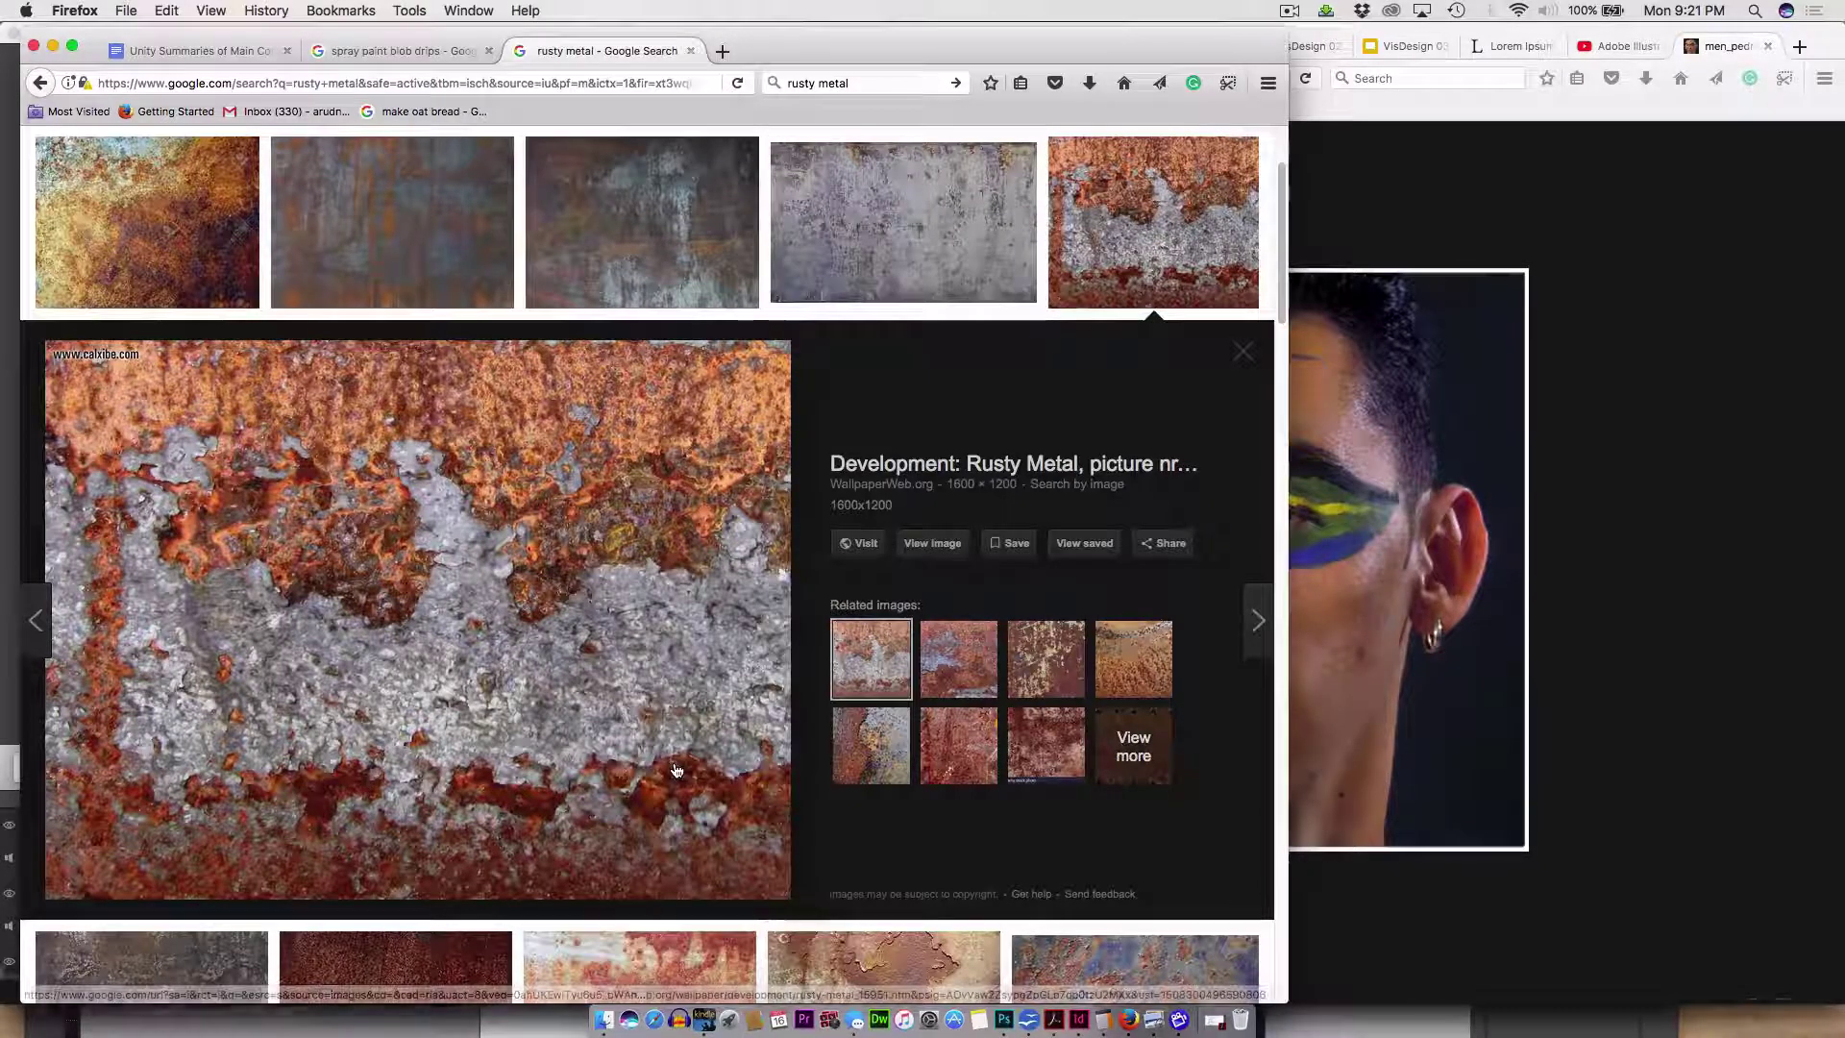
# - Paste the copied rust texture into Photoshop as Layer 1, converting its colour profile
pyautogui.press('super+Tab')
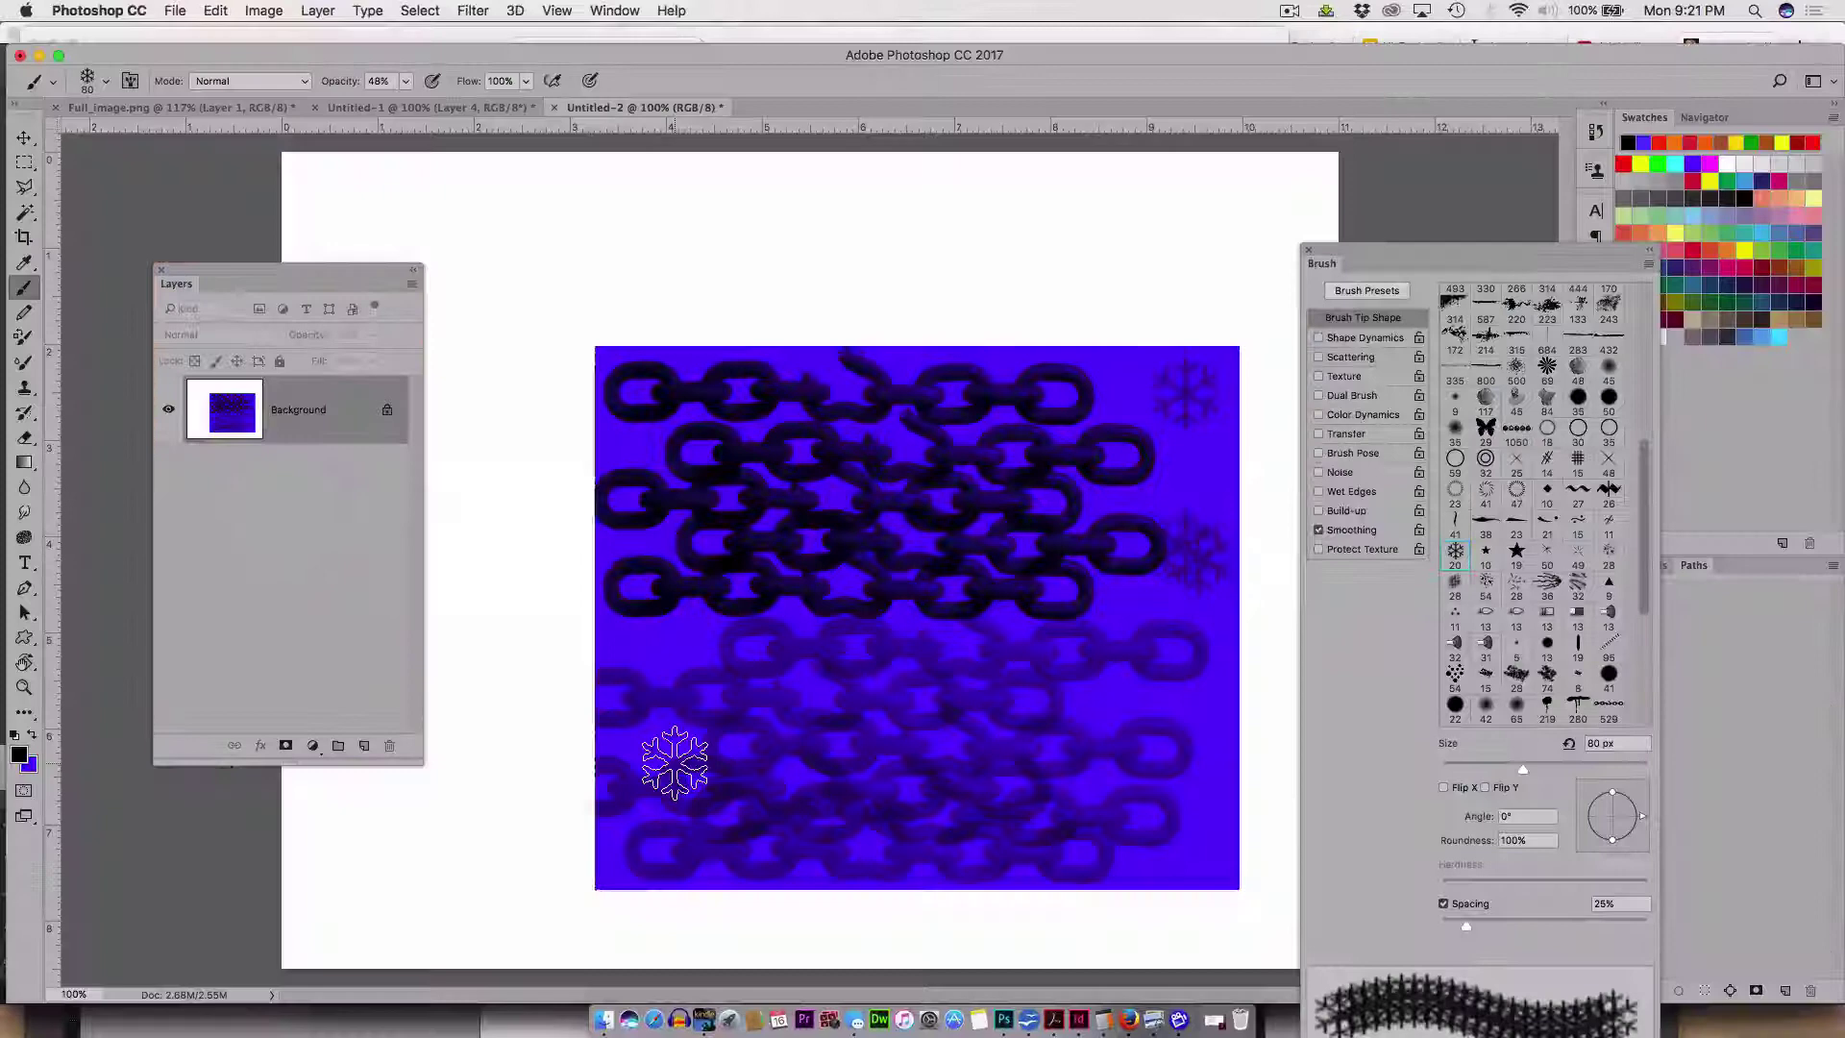
pyautogui.press('super+v')
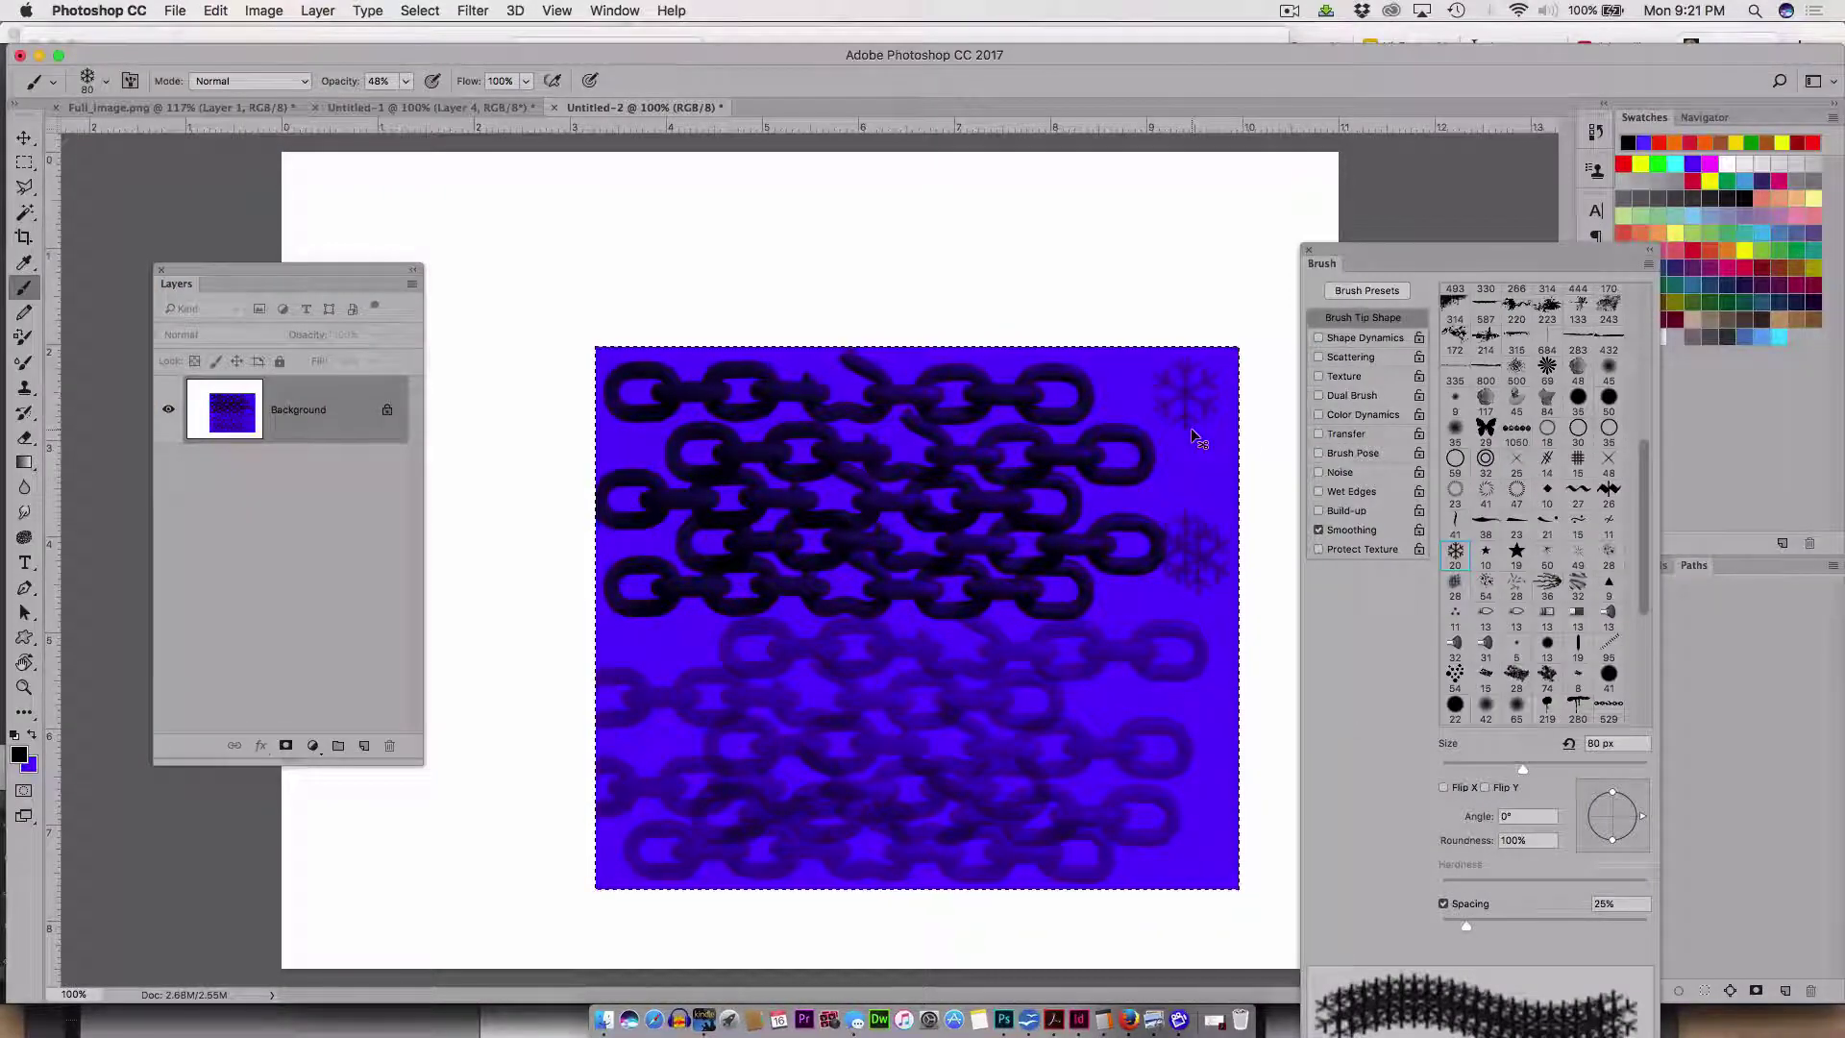
pyautogui.press('super+d')
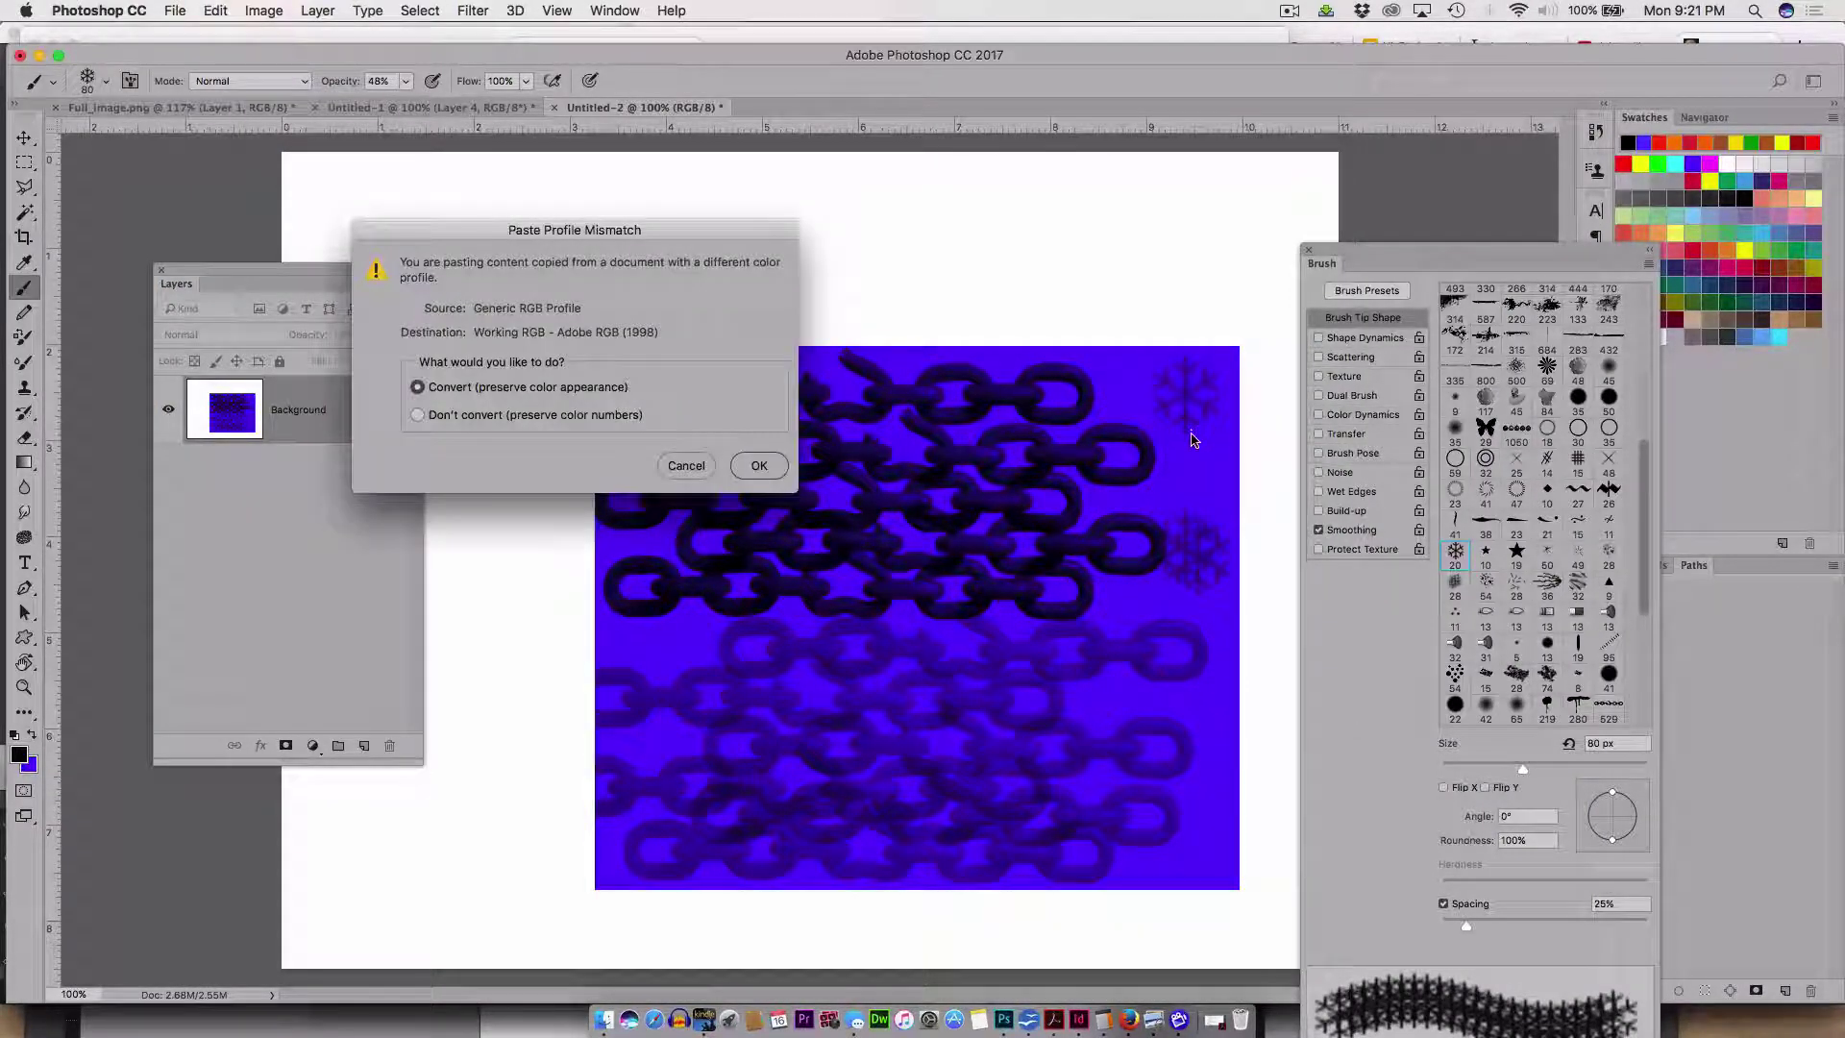
pyautogui.click(753, 465)
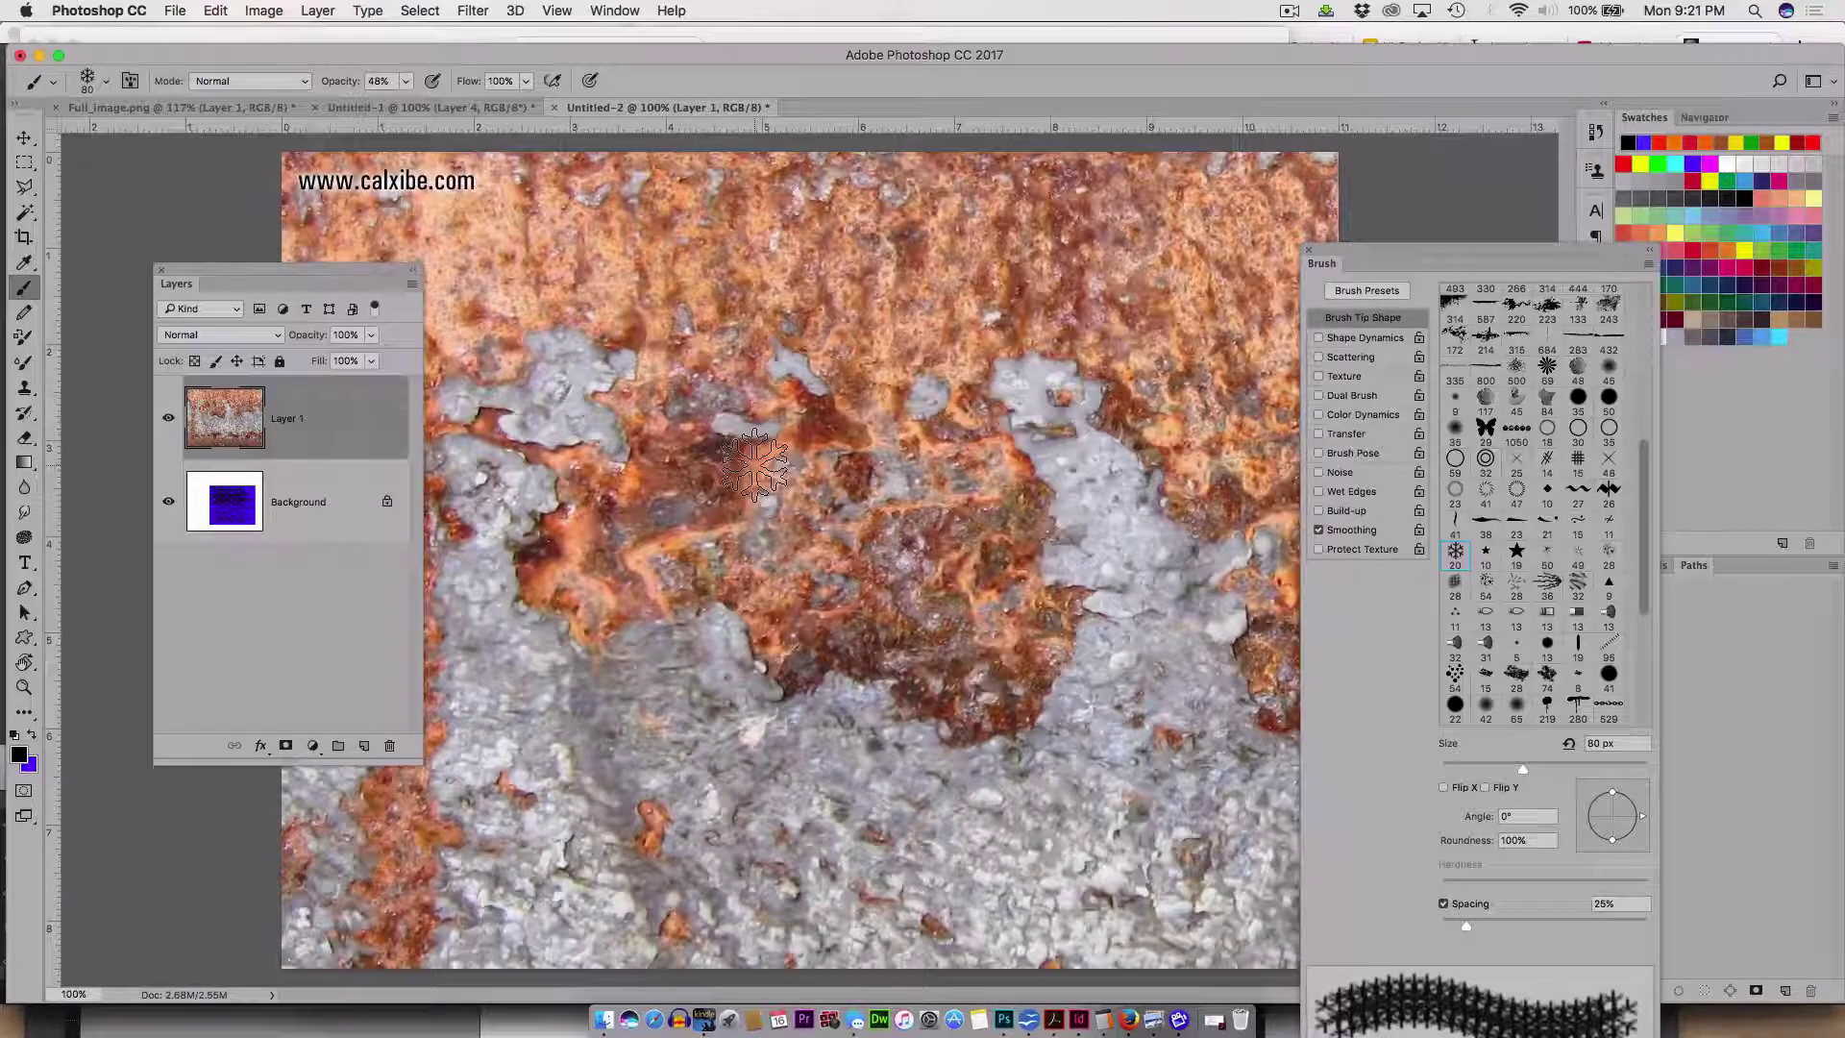
pyautogui.moveTo(1361, 255)
pyautogui.mouseDown()
pyautogui.moveTo(1520, 343)
pyautogui.moveTo(1541, 606)
pyautogui.moveTo(1458, 557)
pyautogui.moveTo(1461, 657)
pyautogui.mouseUp()
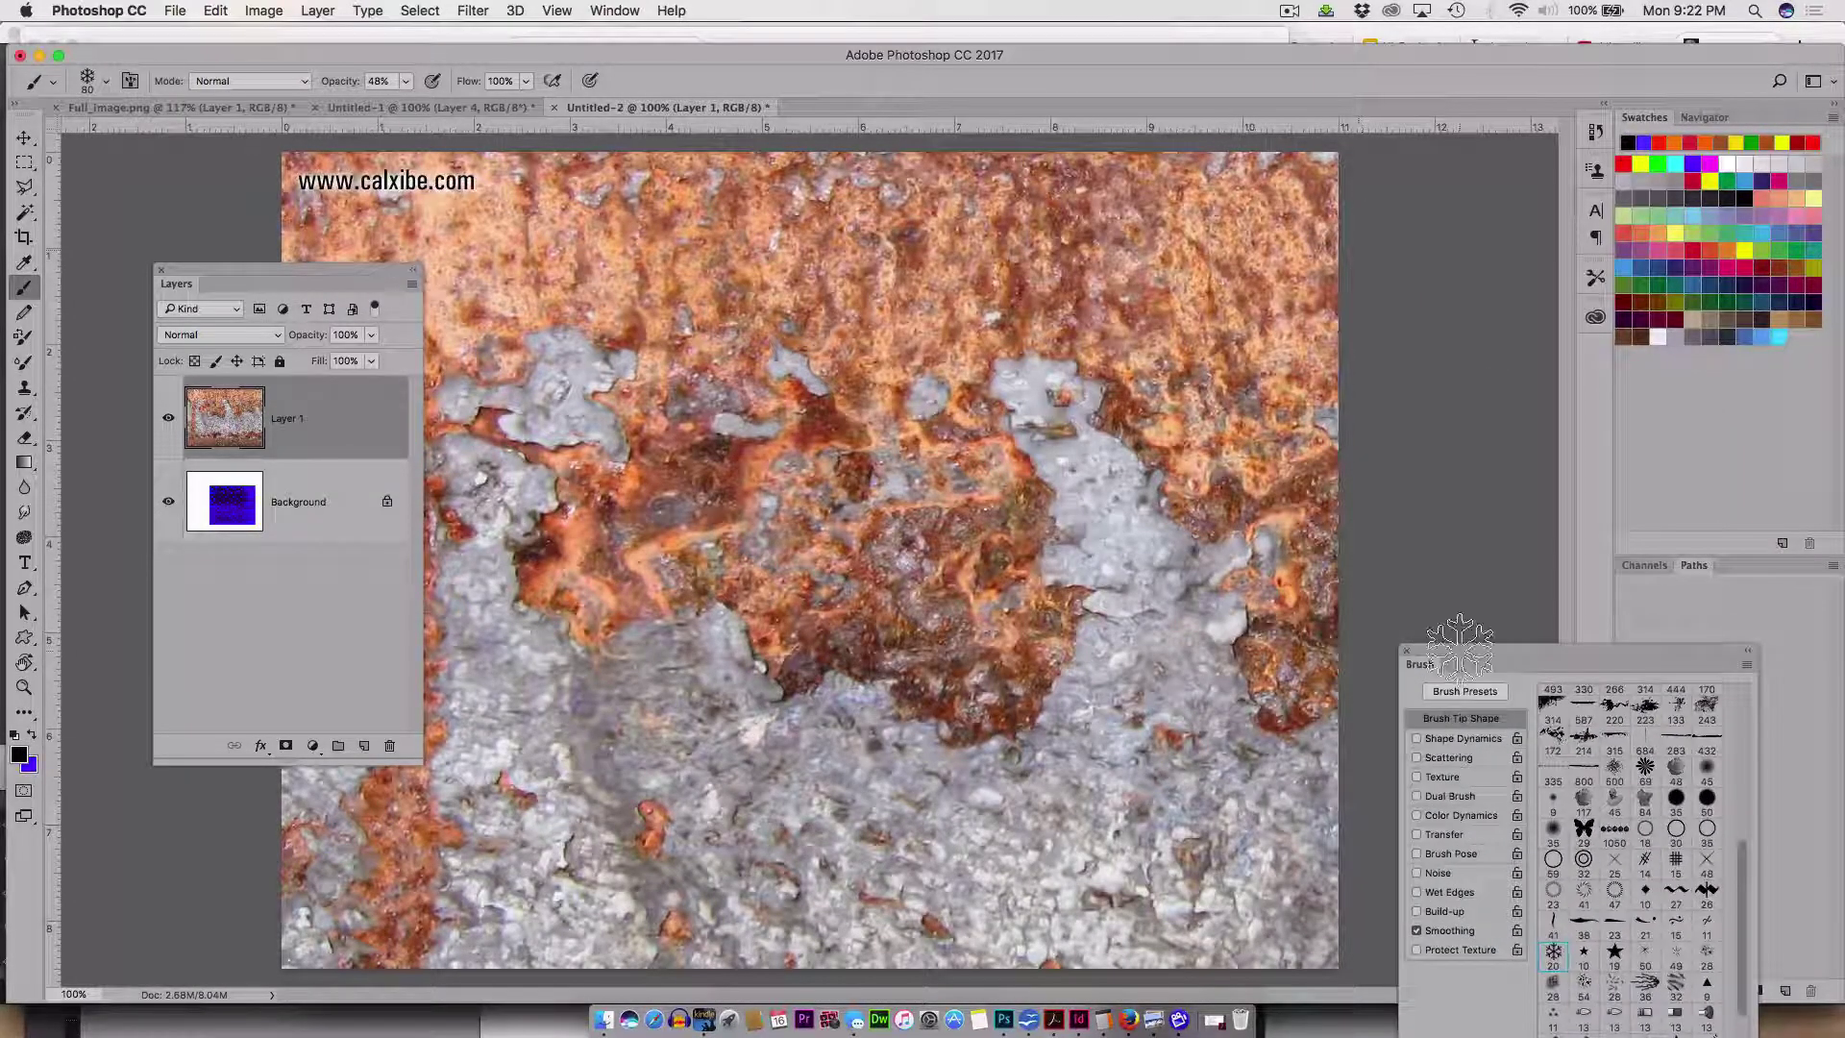
# - Set Layer 1's opacity to 72% so the blue shows through the rust
pyautogui.click(261, 335)
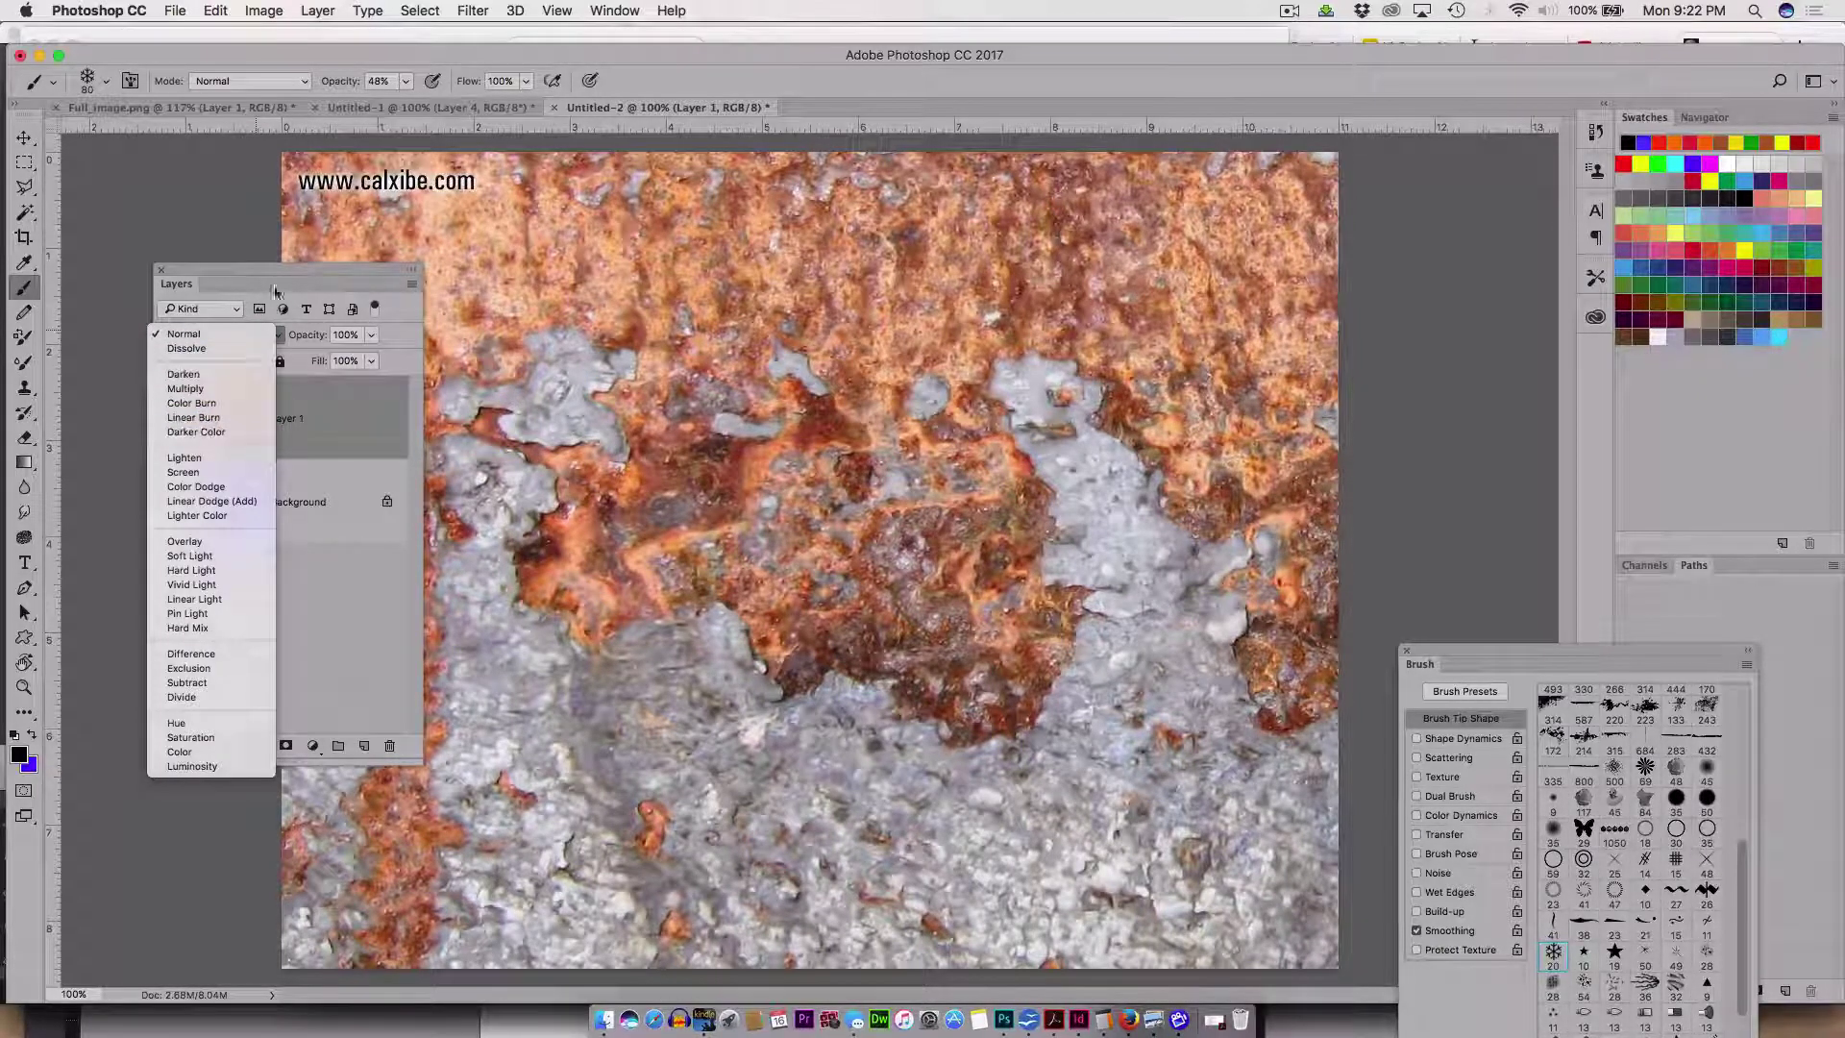
pyautogui.click(184, 334)
pyautogui.click(371, 334)
pyautogui.click(325, 358)
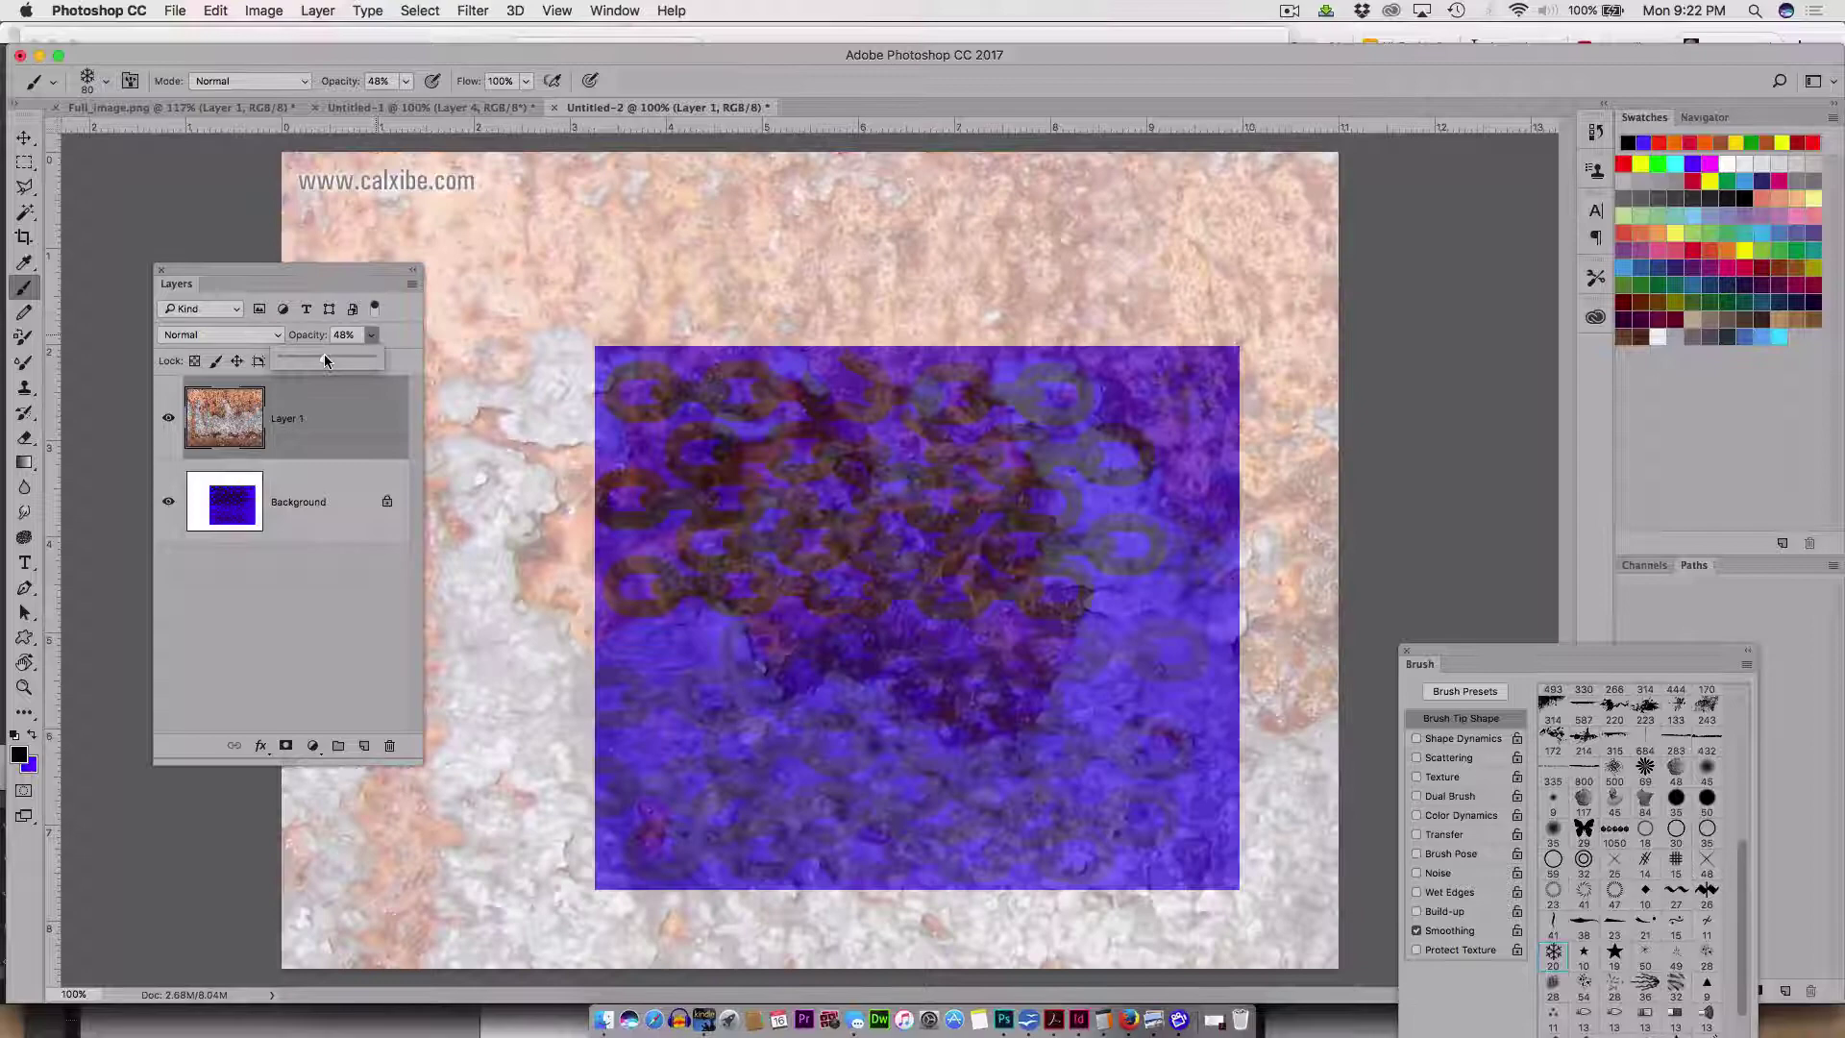
pyautogui.moveTo(325, 360); pyautogui.dragTo(338, 360)
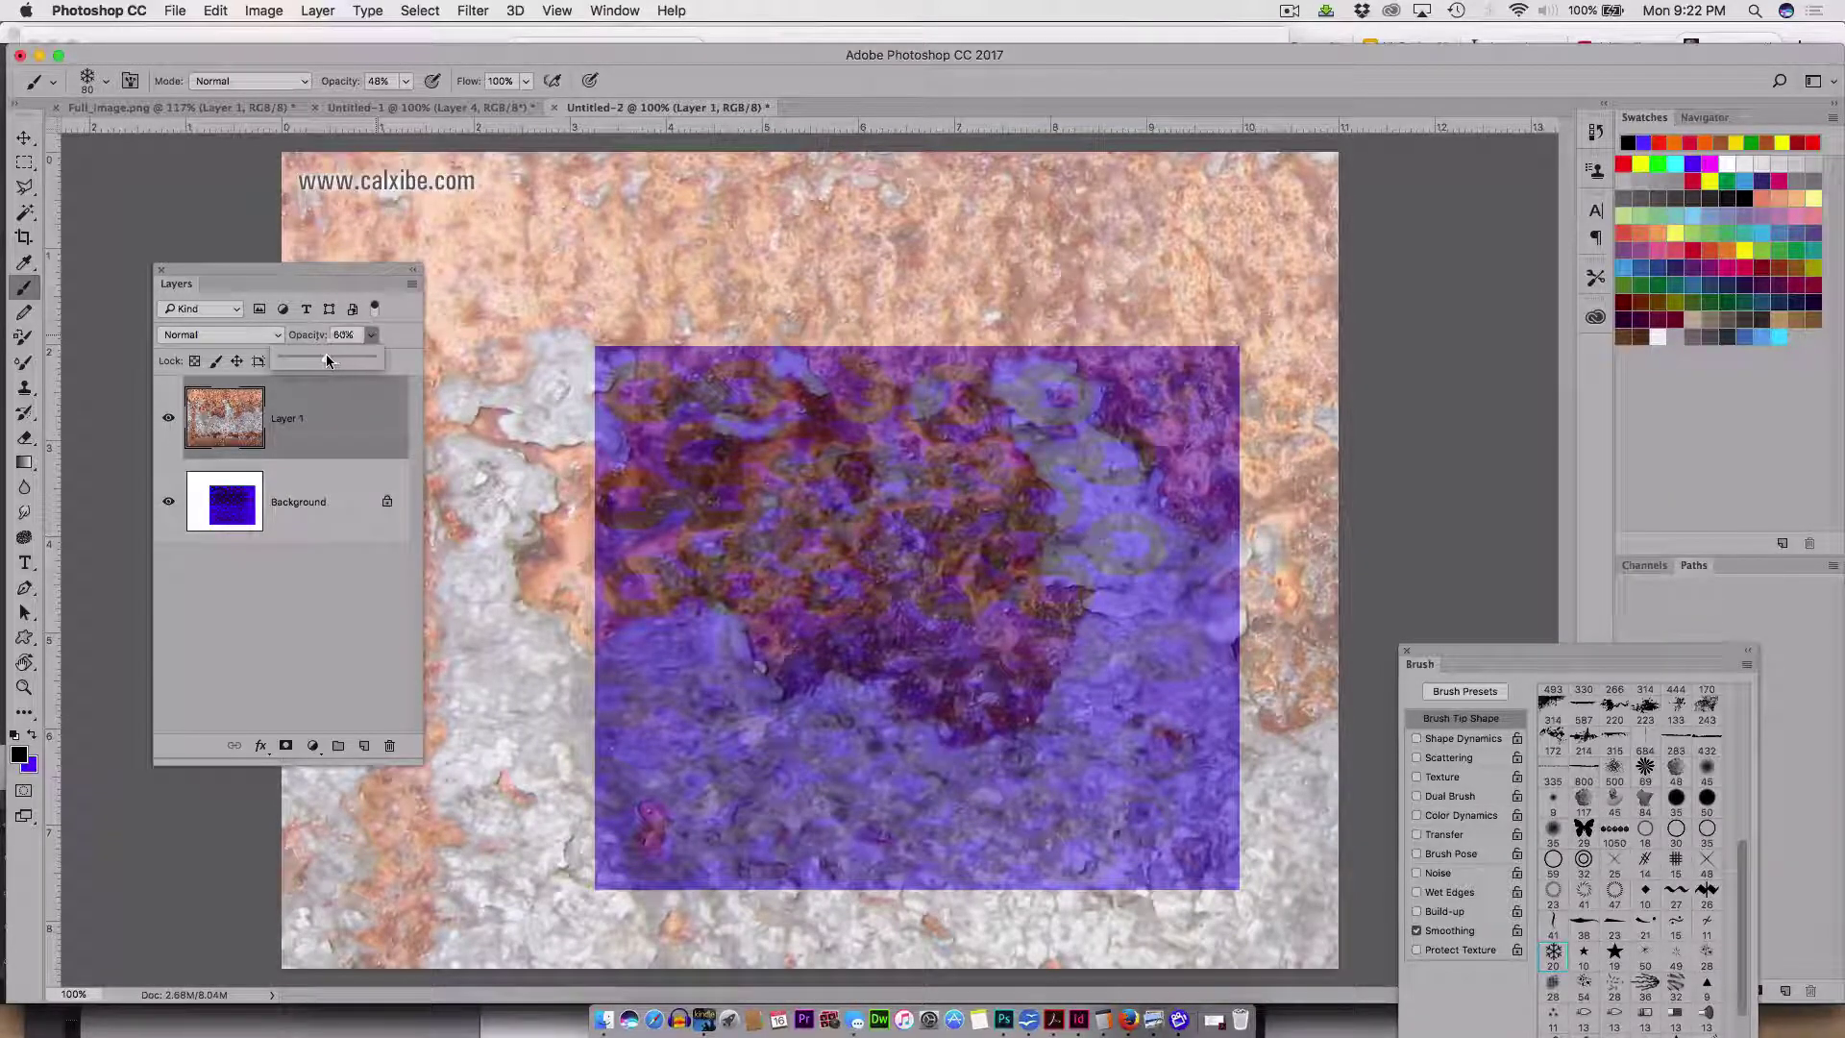
pyautogui.moveTo(326, 358); pyautogui.dragTo(373, 371)
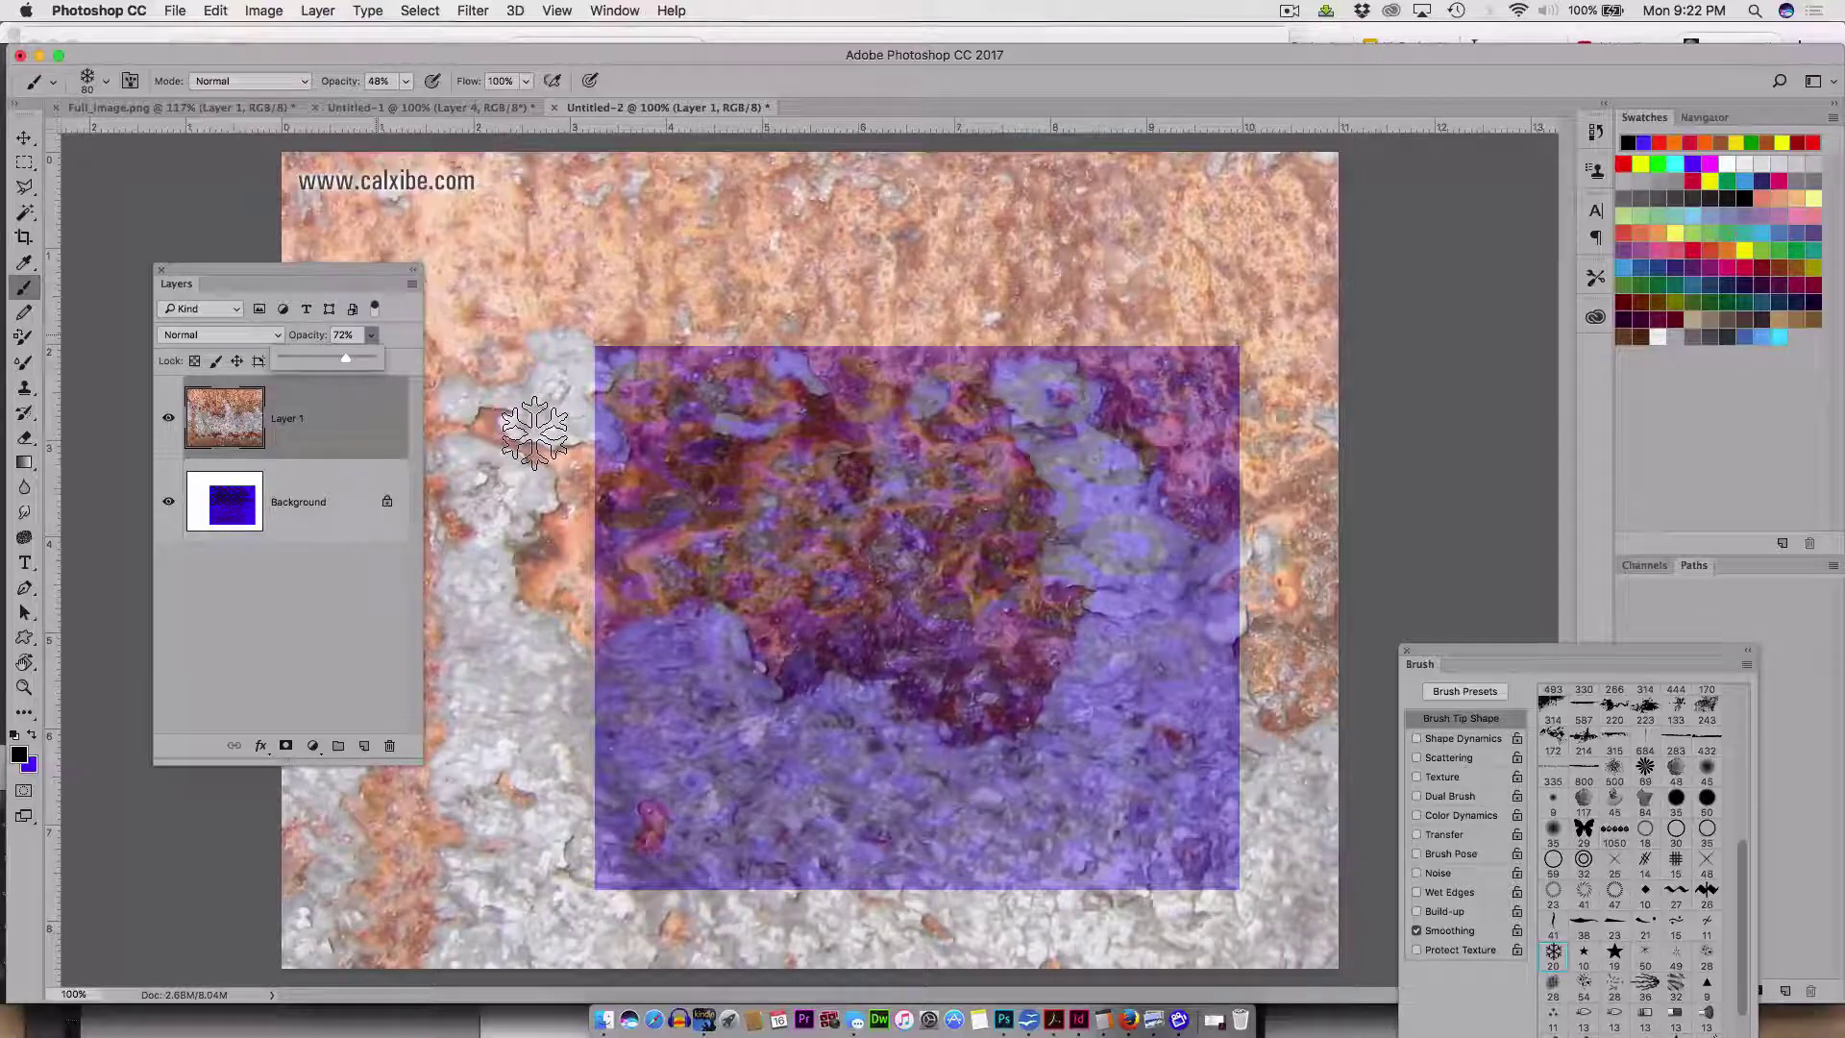
# - Hide Layer 1 and Background and add a new empty Layer 2
pyautogui.click(164, 425)
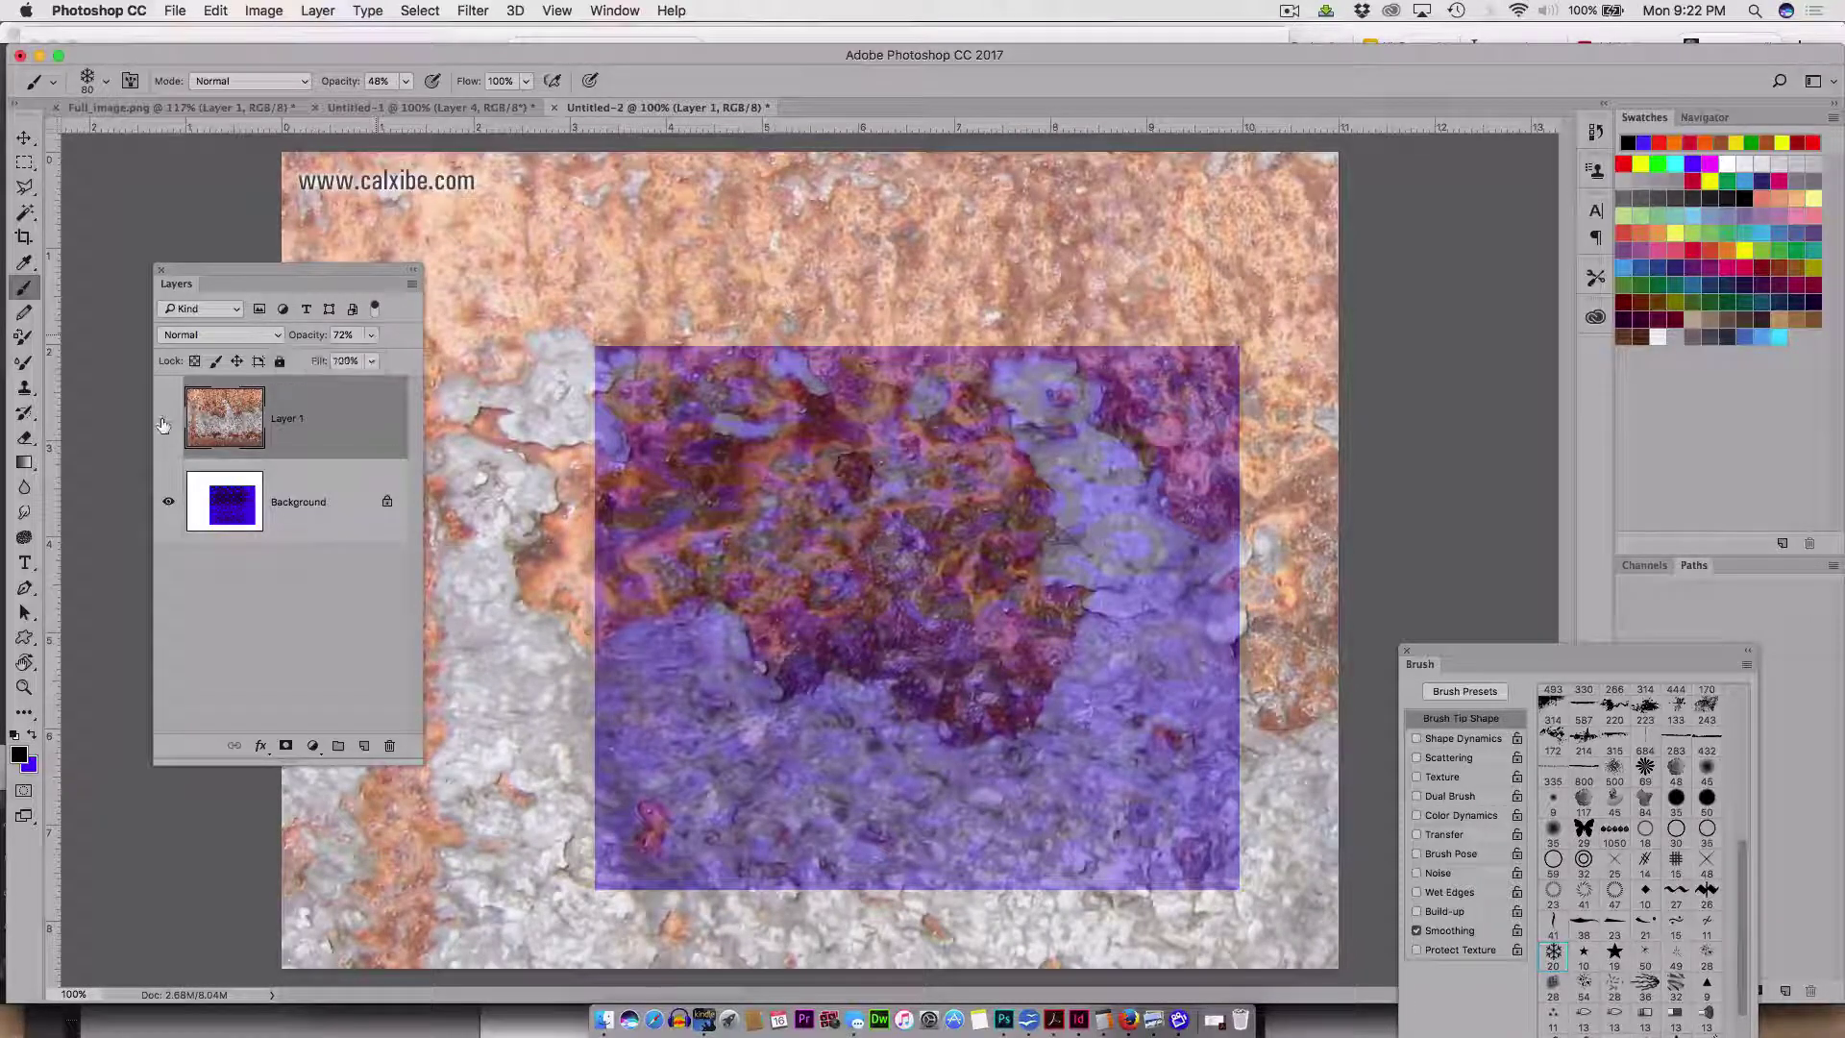
pyautogui.click(165, 420)
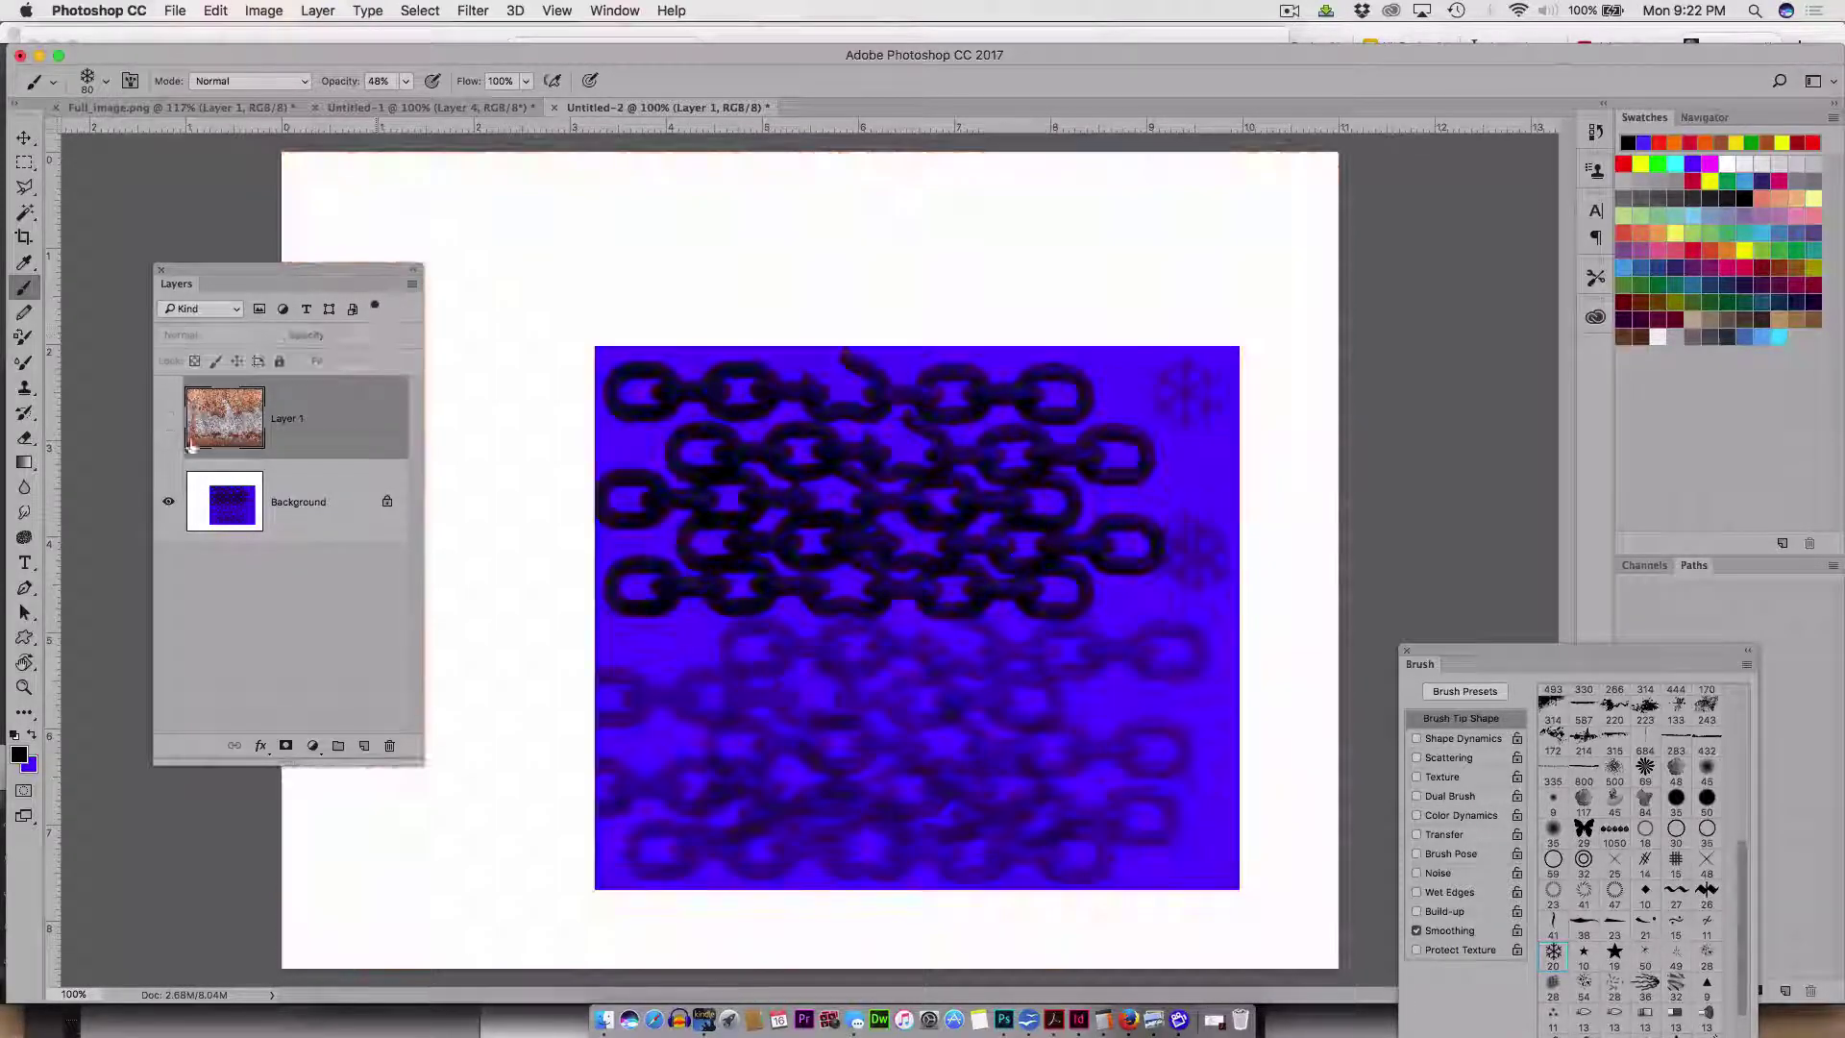
pyautogui.click(364, 746)
pyautogui.click(169, 588)
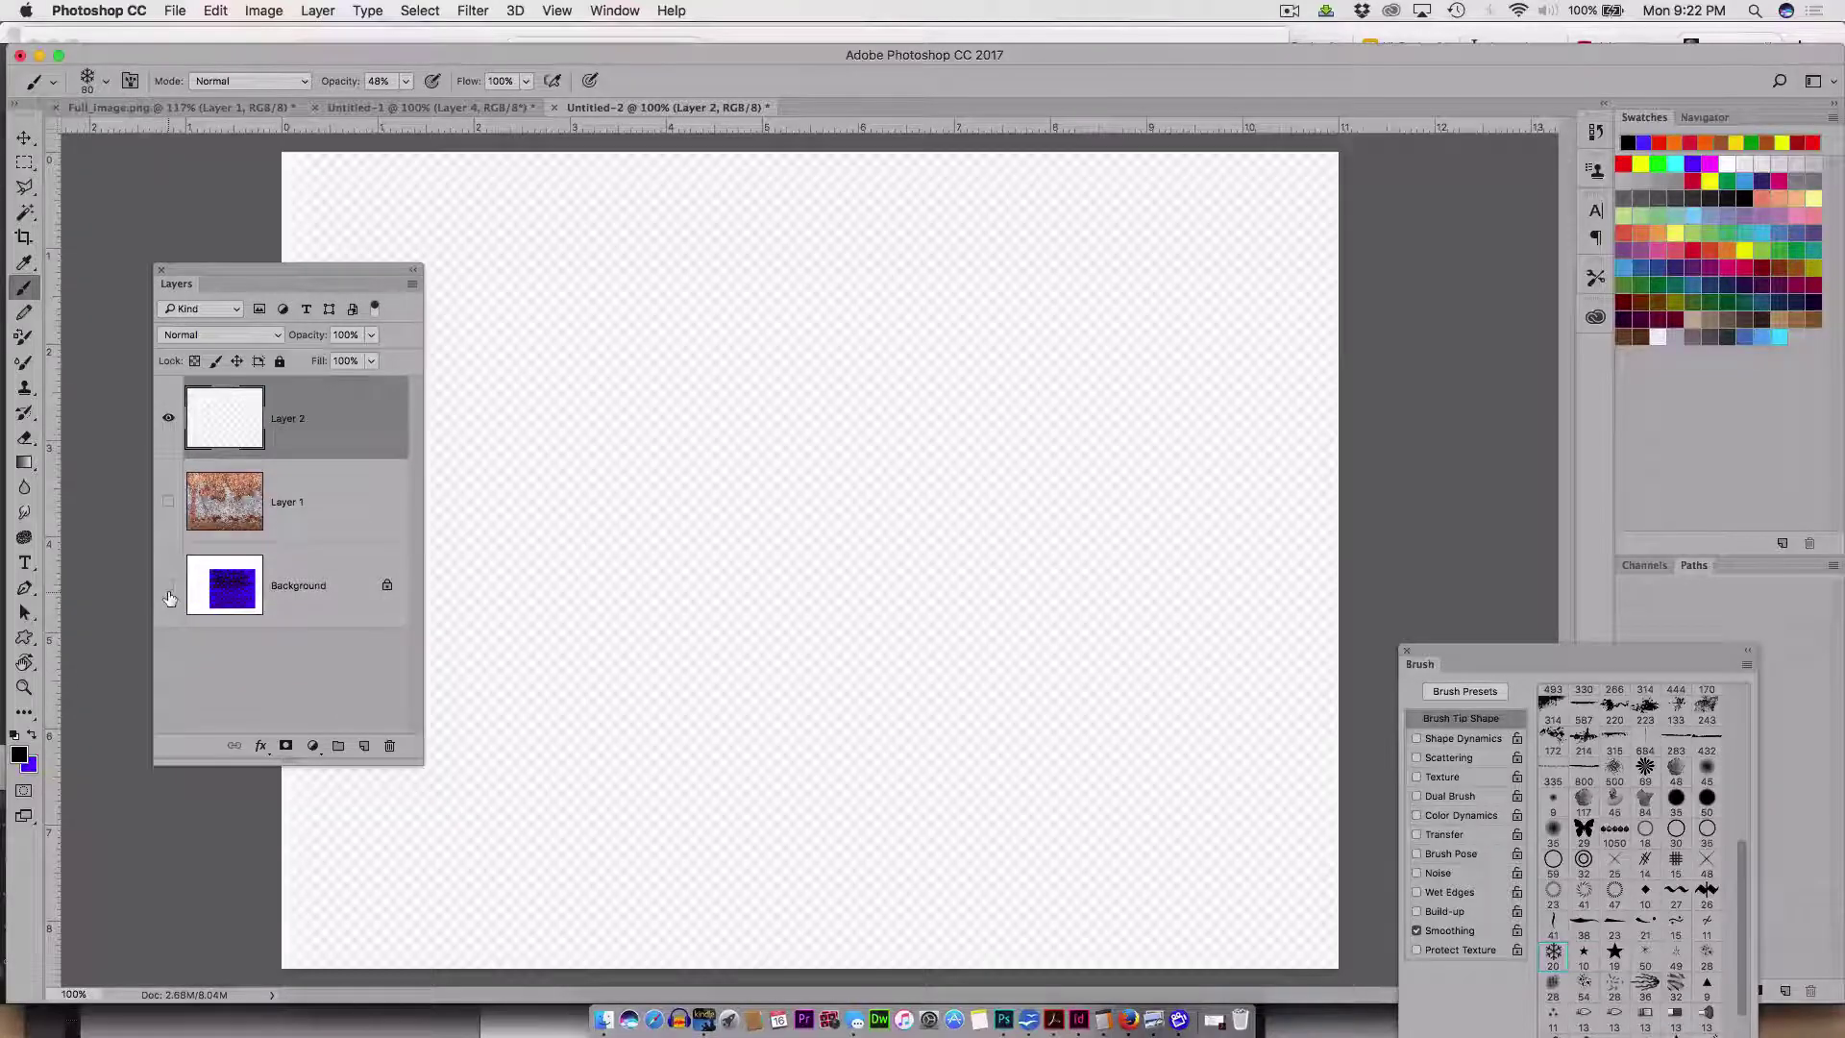
# - Fill a large rectangle inset from the canvas edges with white on Layer 2
pyautogui.click(32, 164)
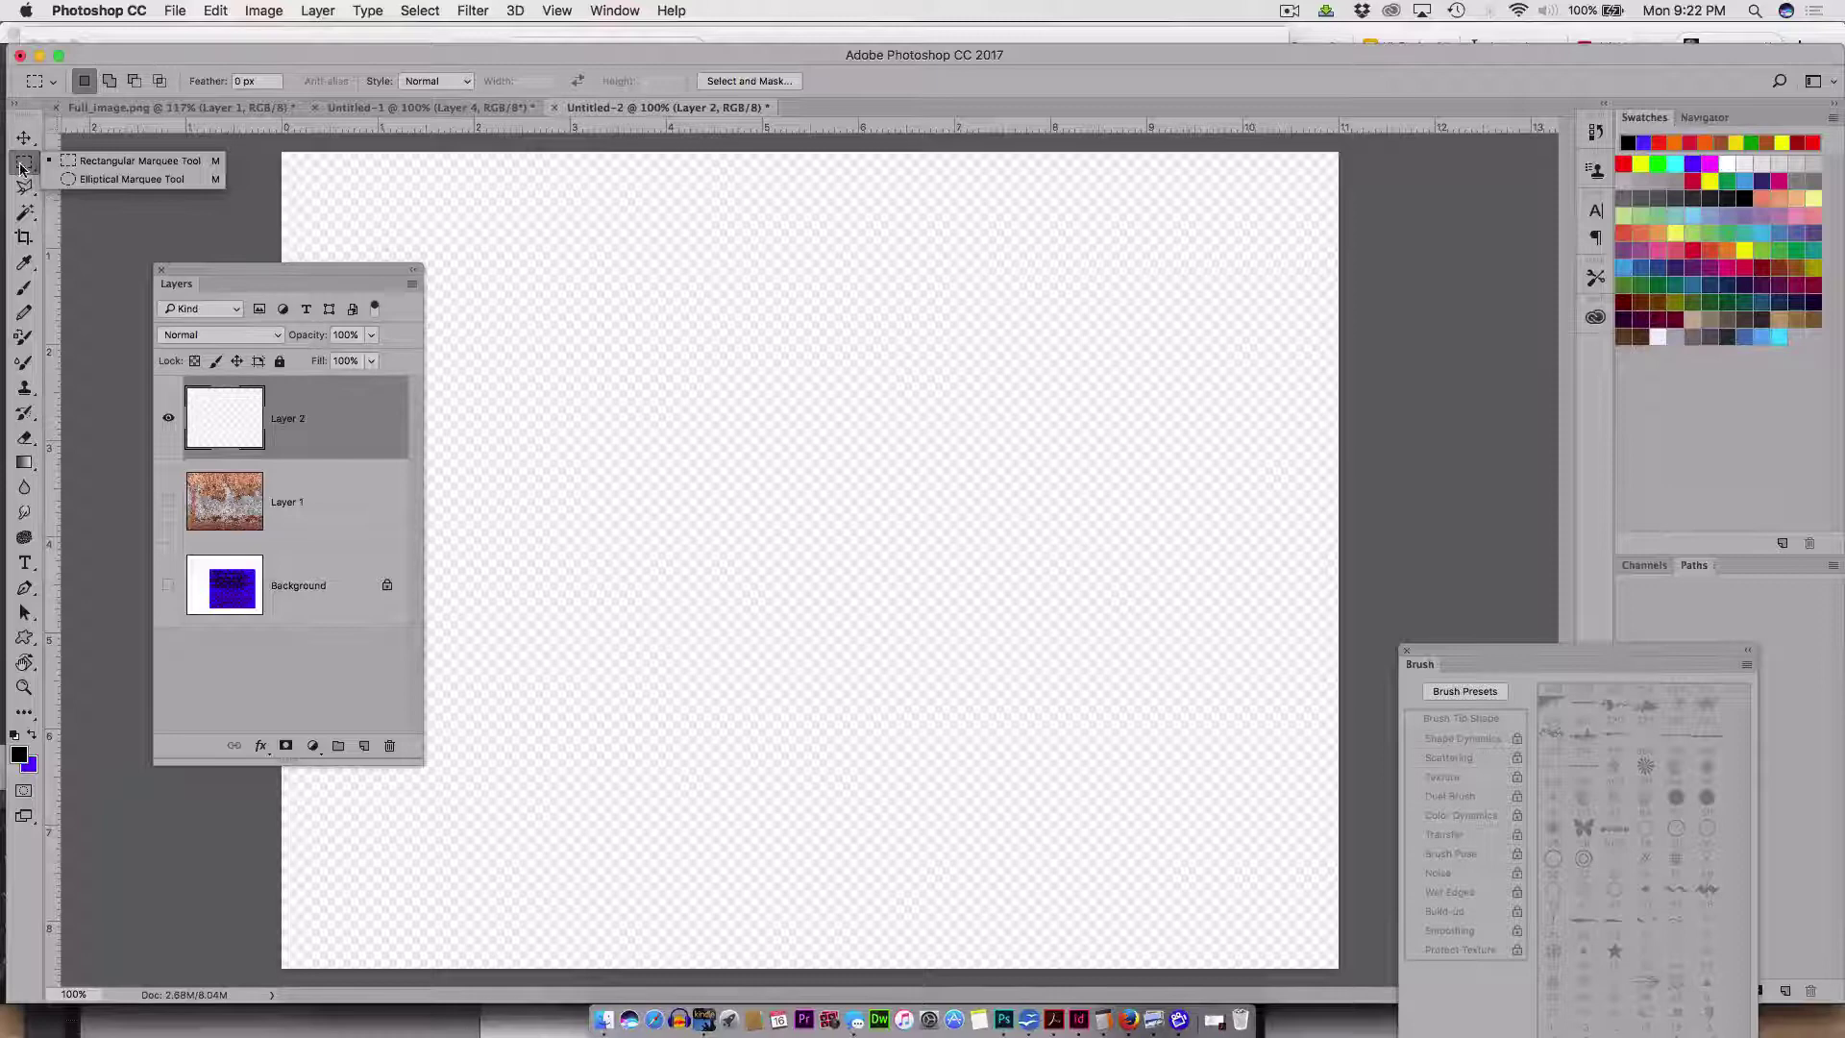
pyautogui.click(114, 161)
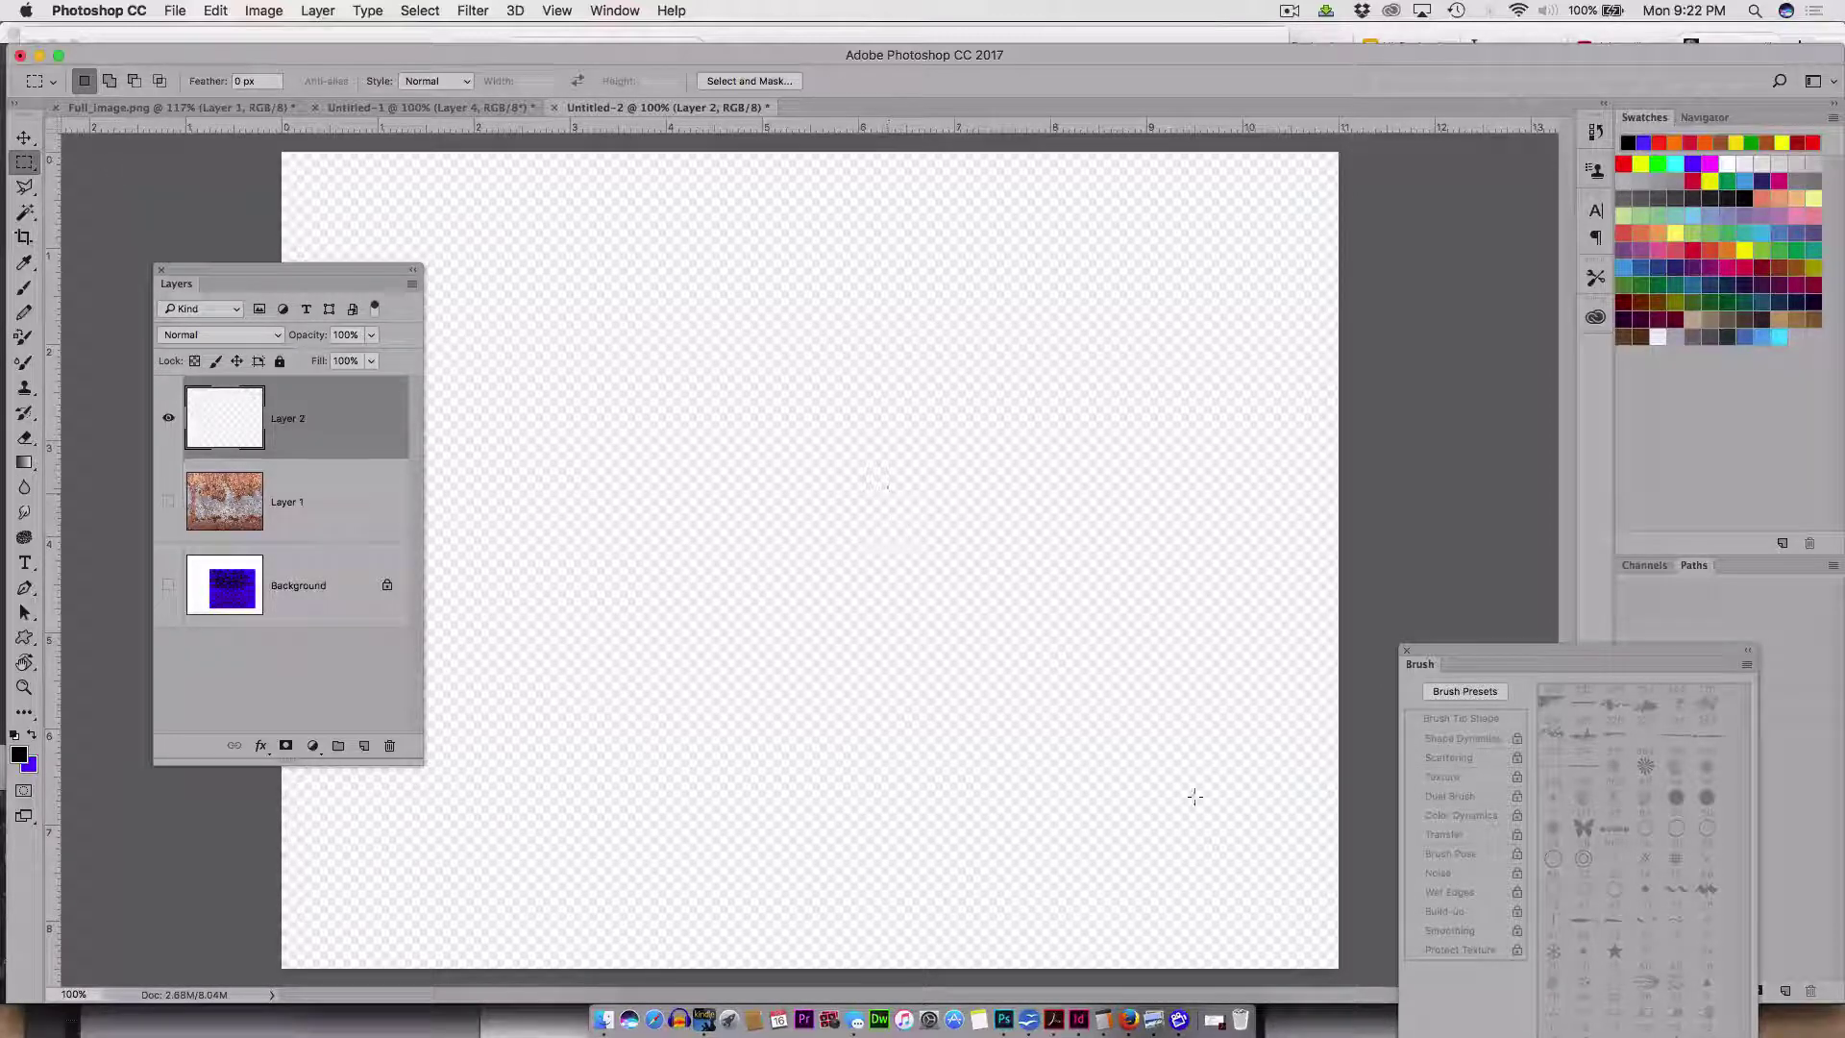
pyautogui.moveTo(1285, 900); pyautogui.dragTo(393, 196)
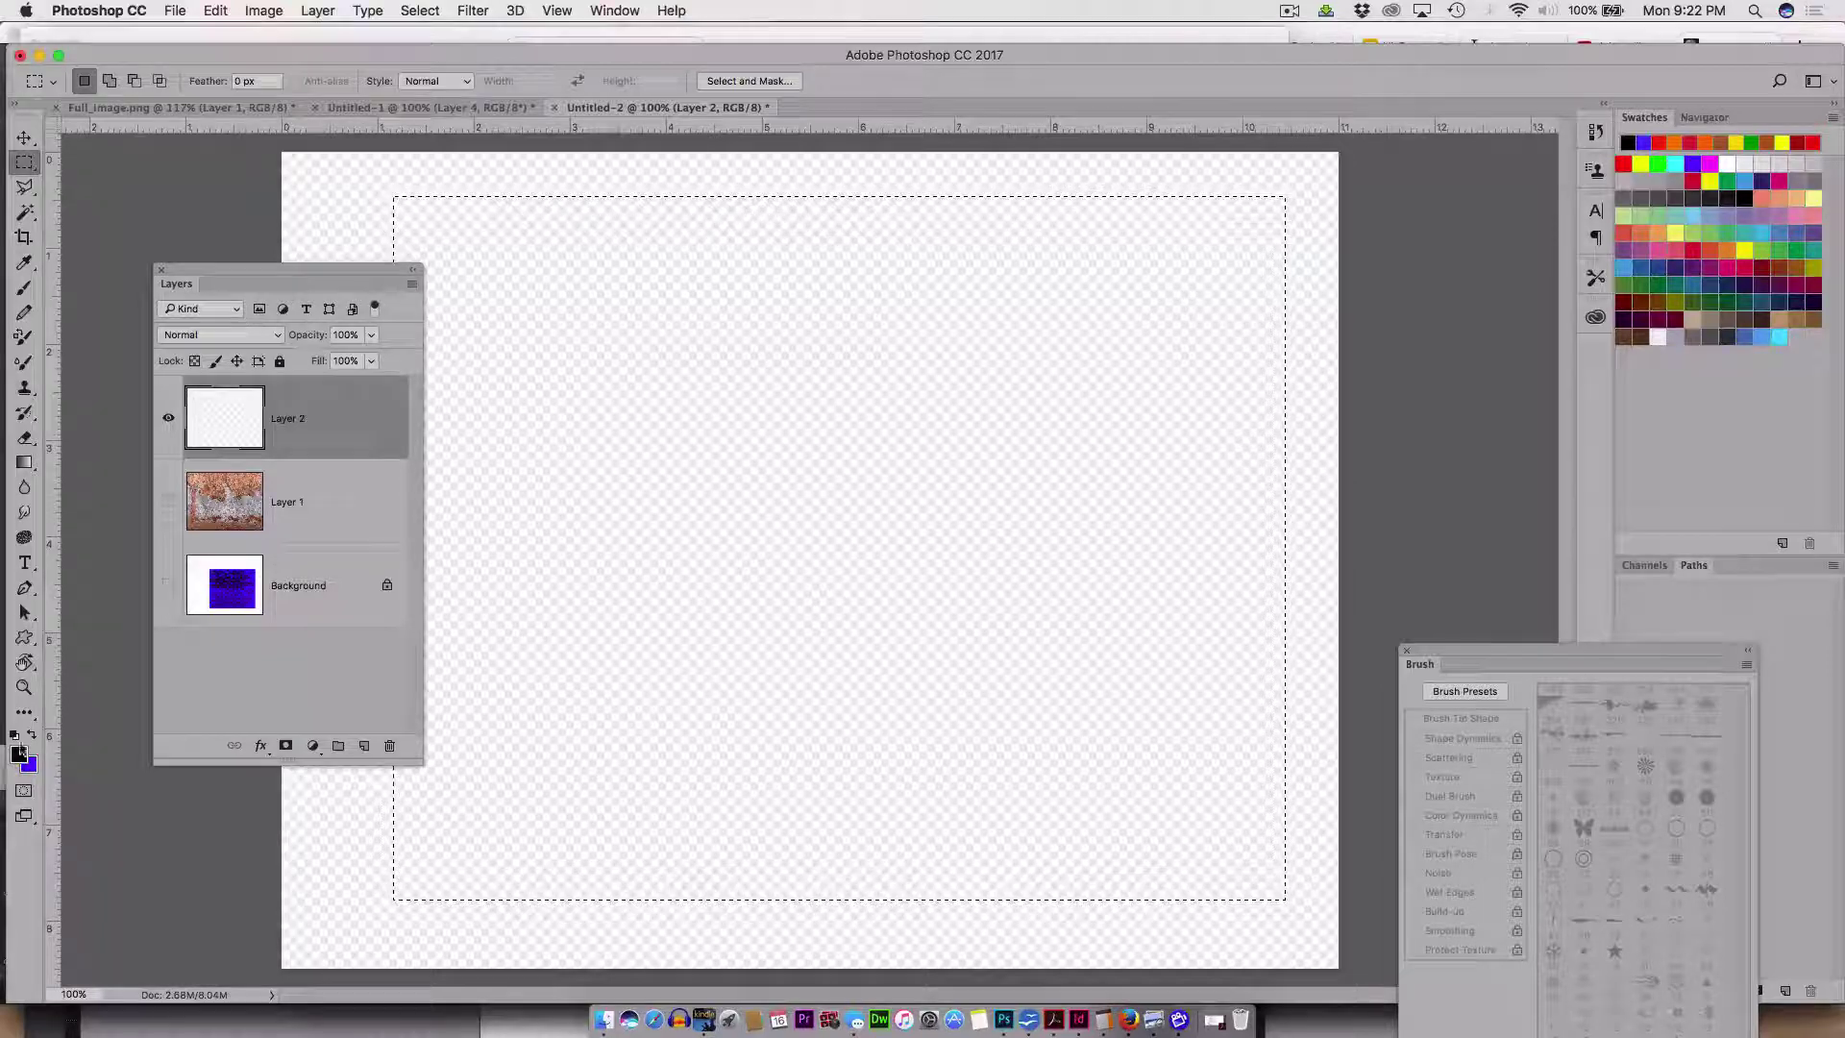
pyautogui.click(13, 735)
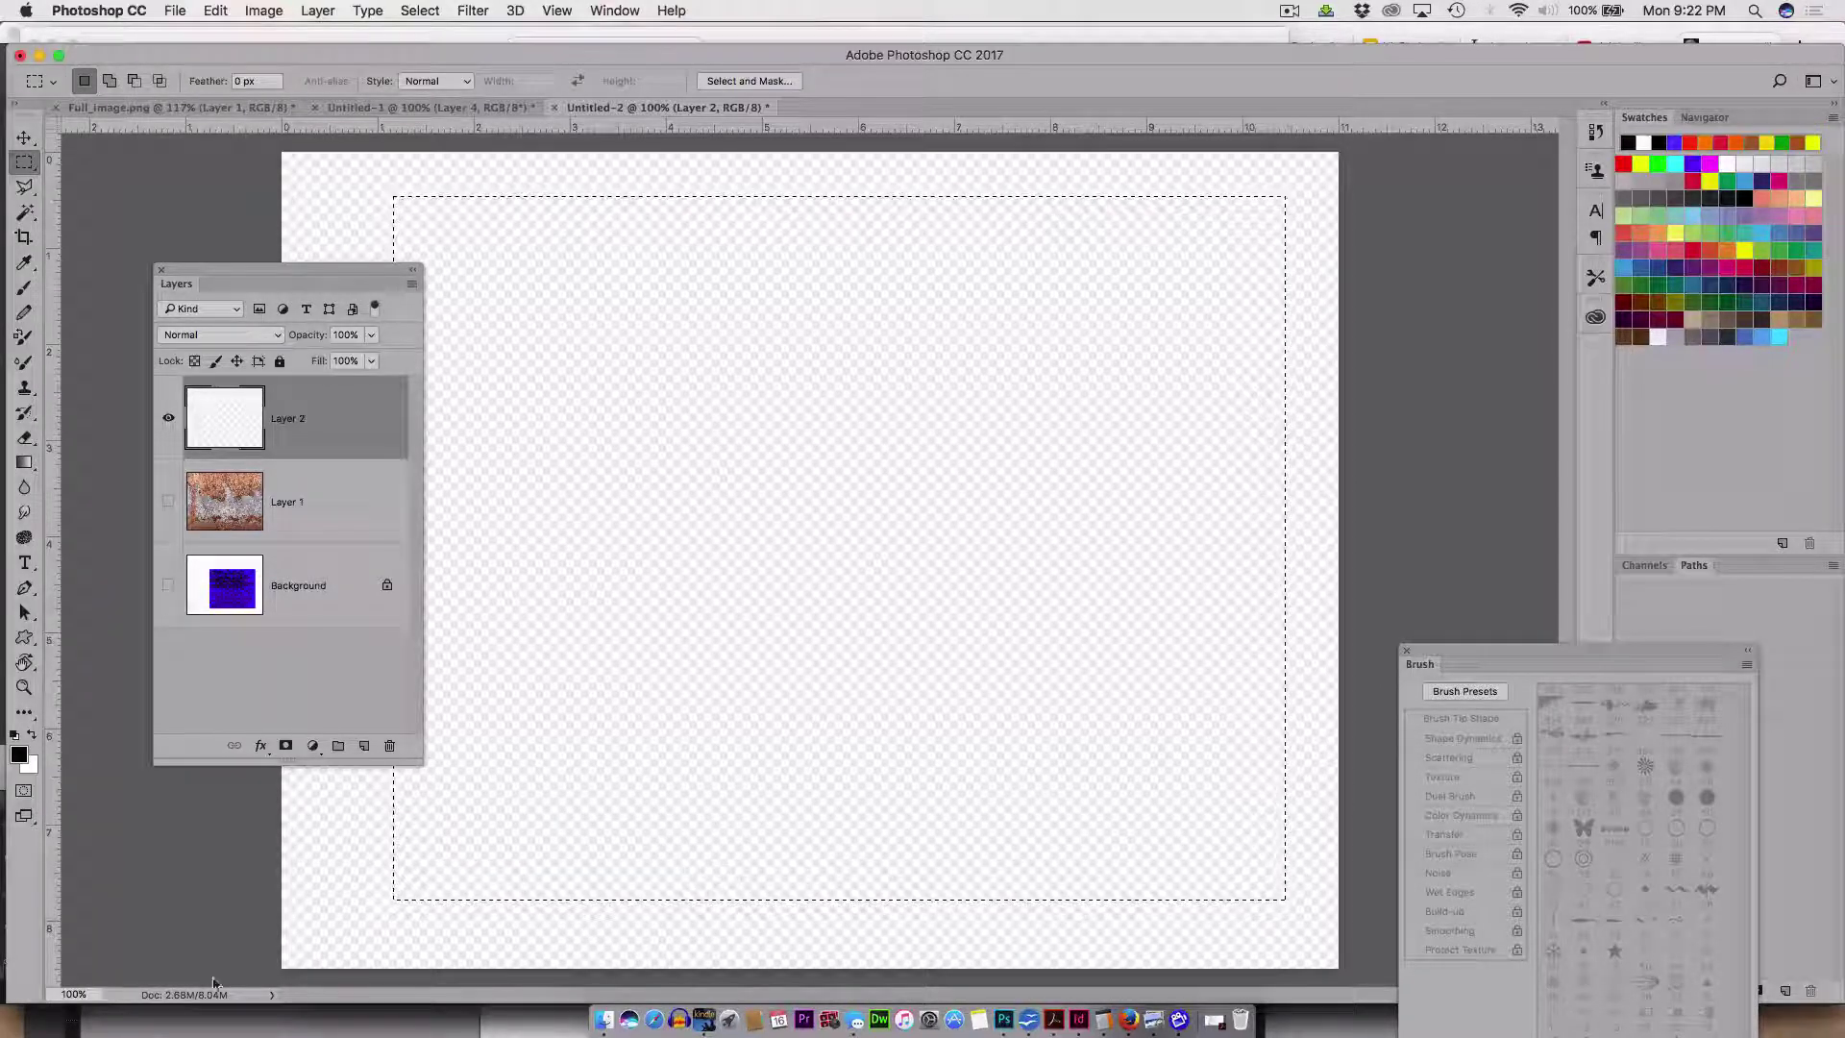
pyautogui.press('x')
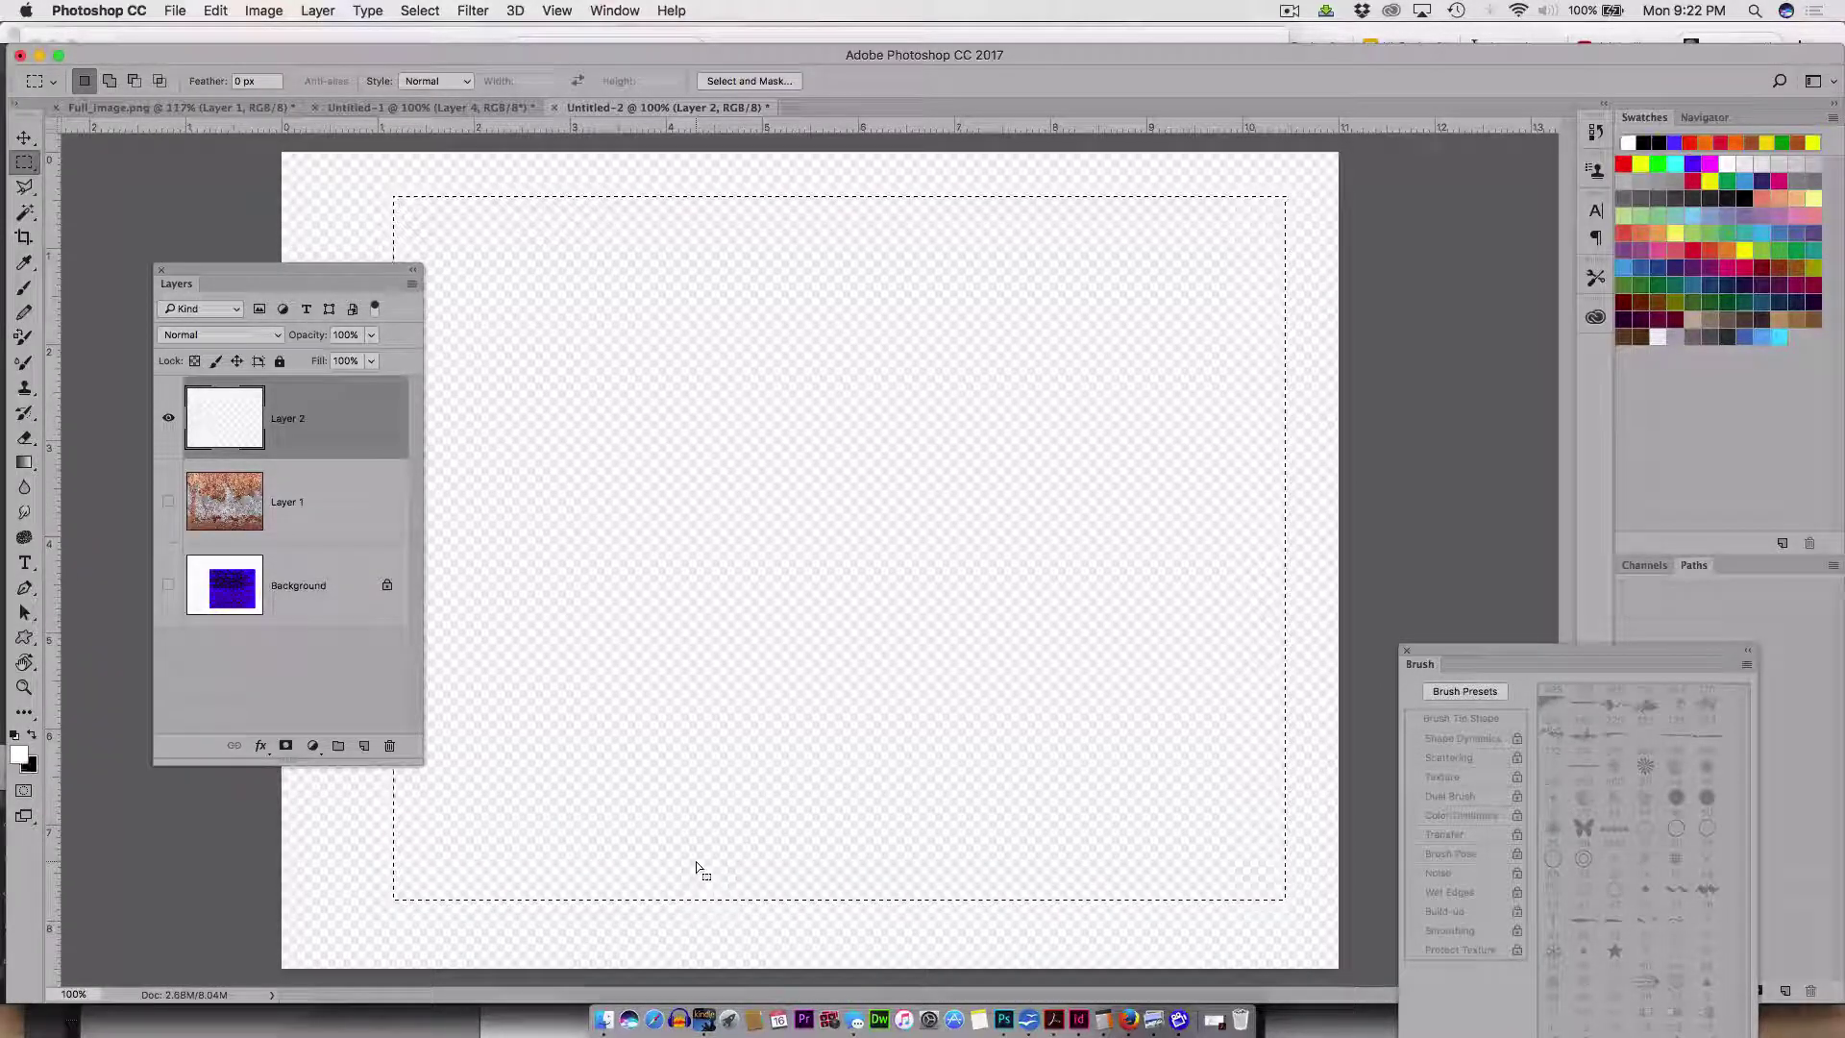
pyautogui.hotkey('alt', 'Delete')
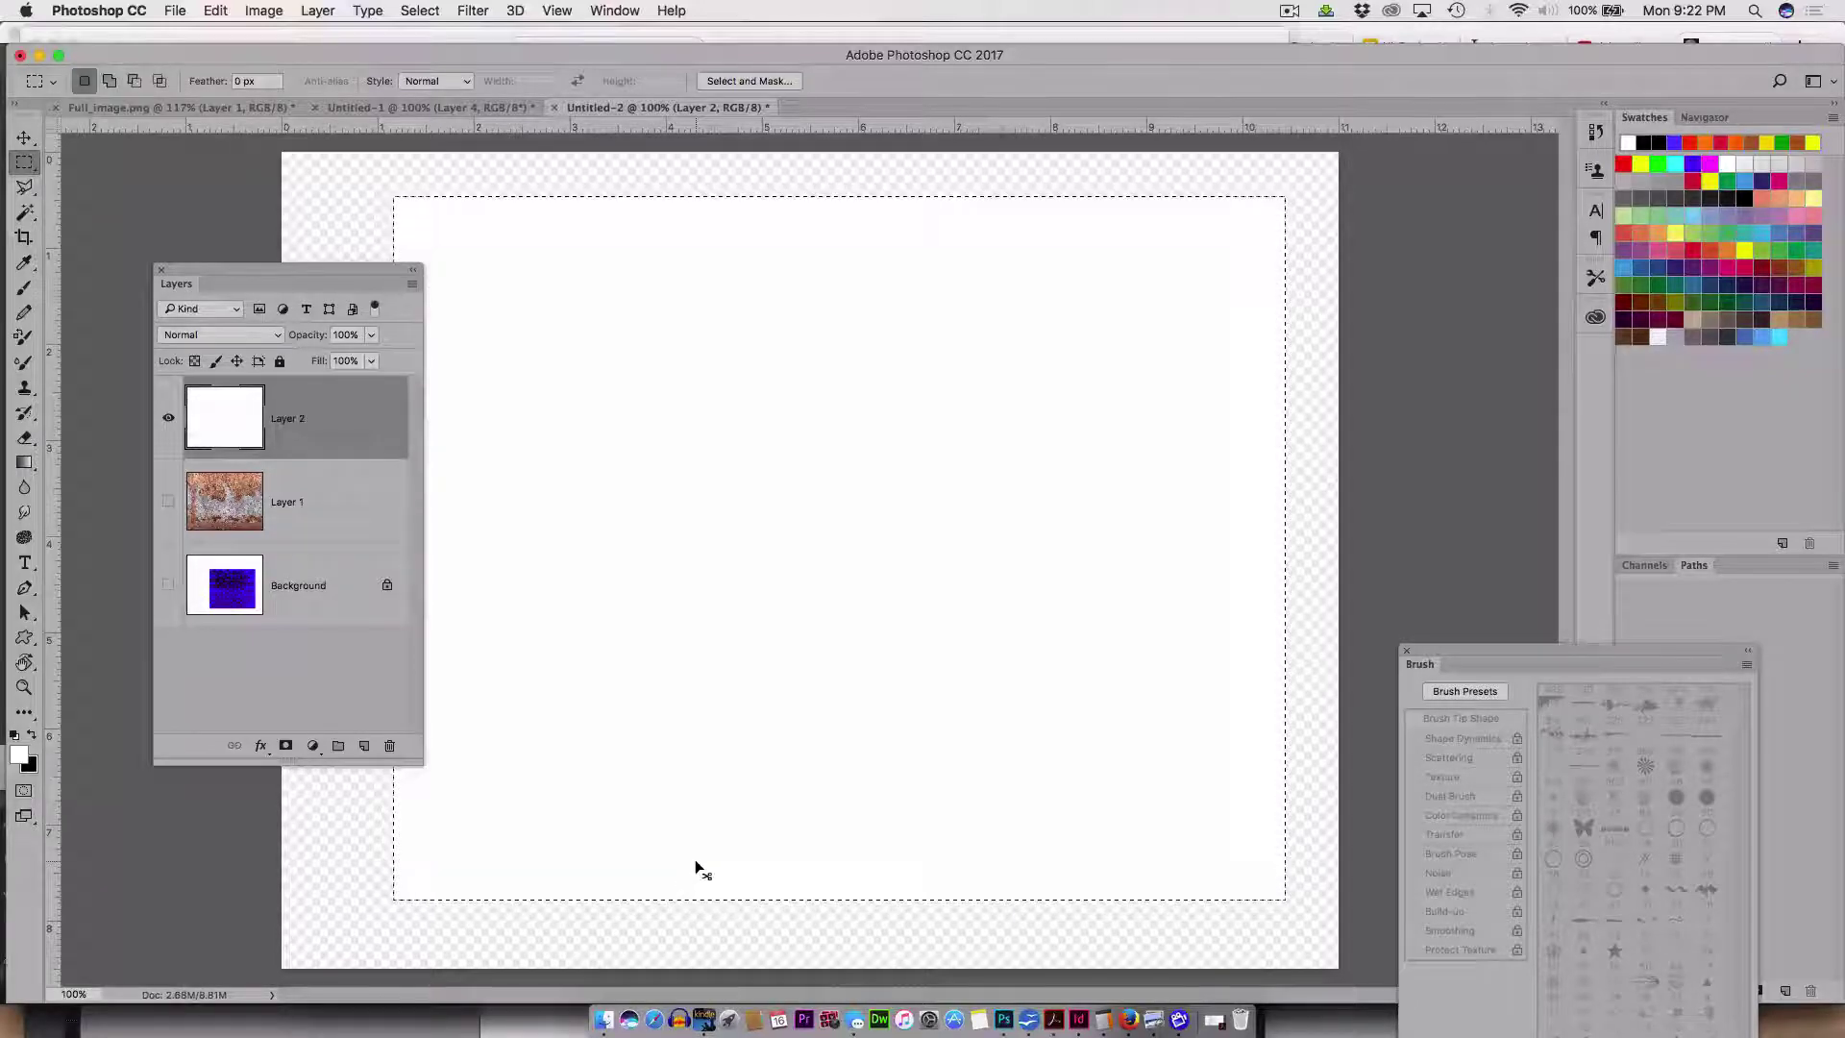
pyautogui.press('super+d')
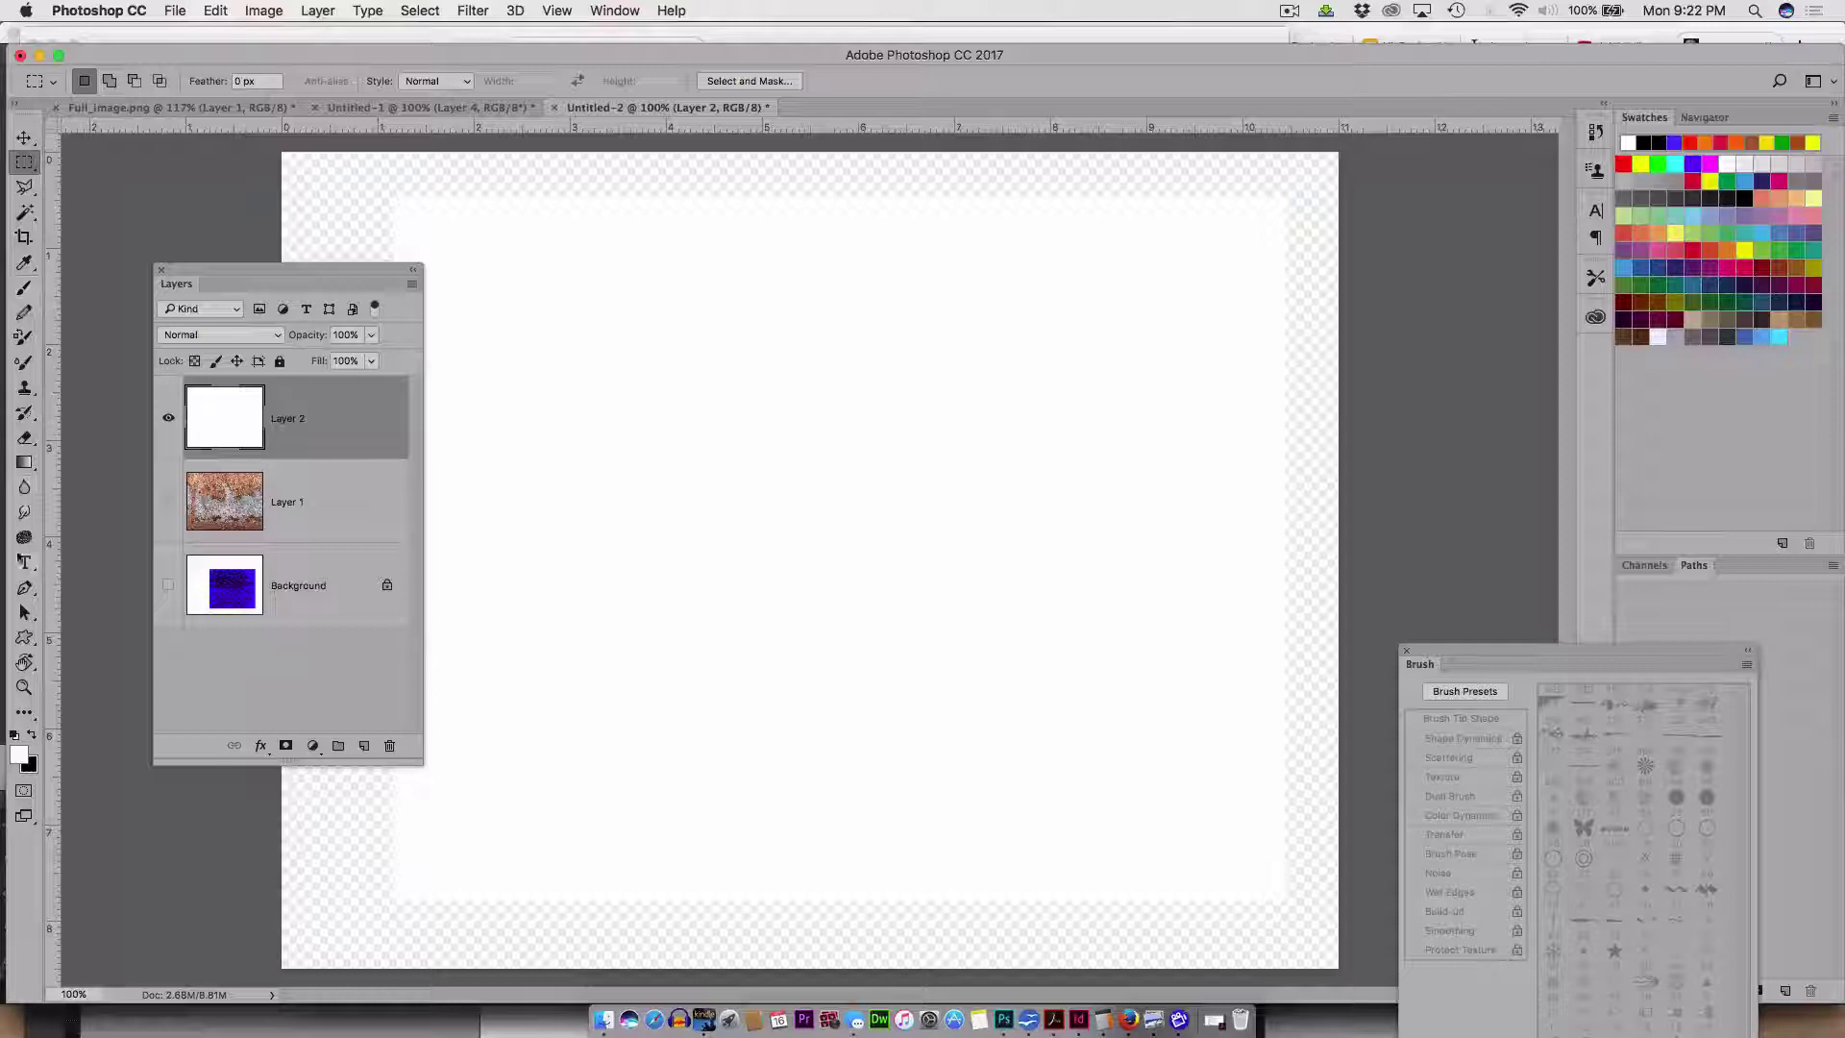
# - Select the Horizontal Type Tool with grey #767676 as the foreground colour
pyautogui.click(27, 563)
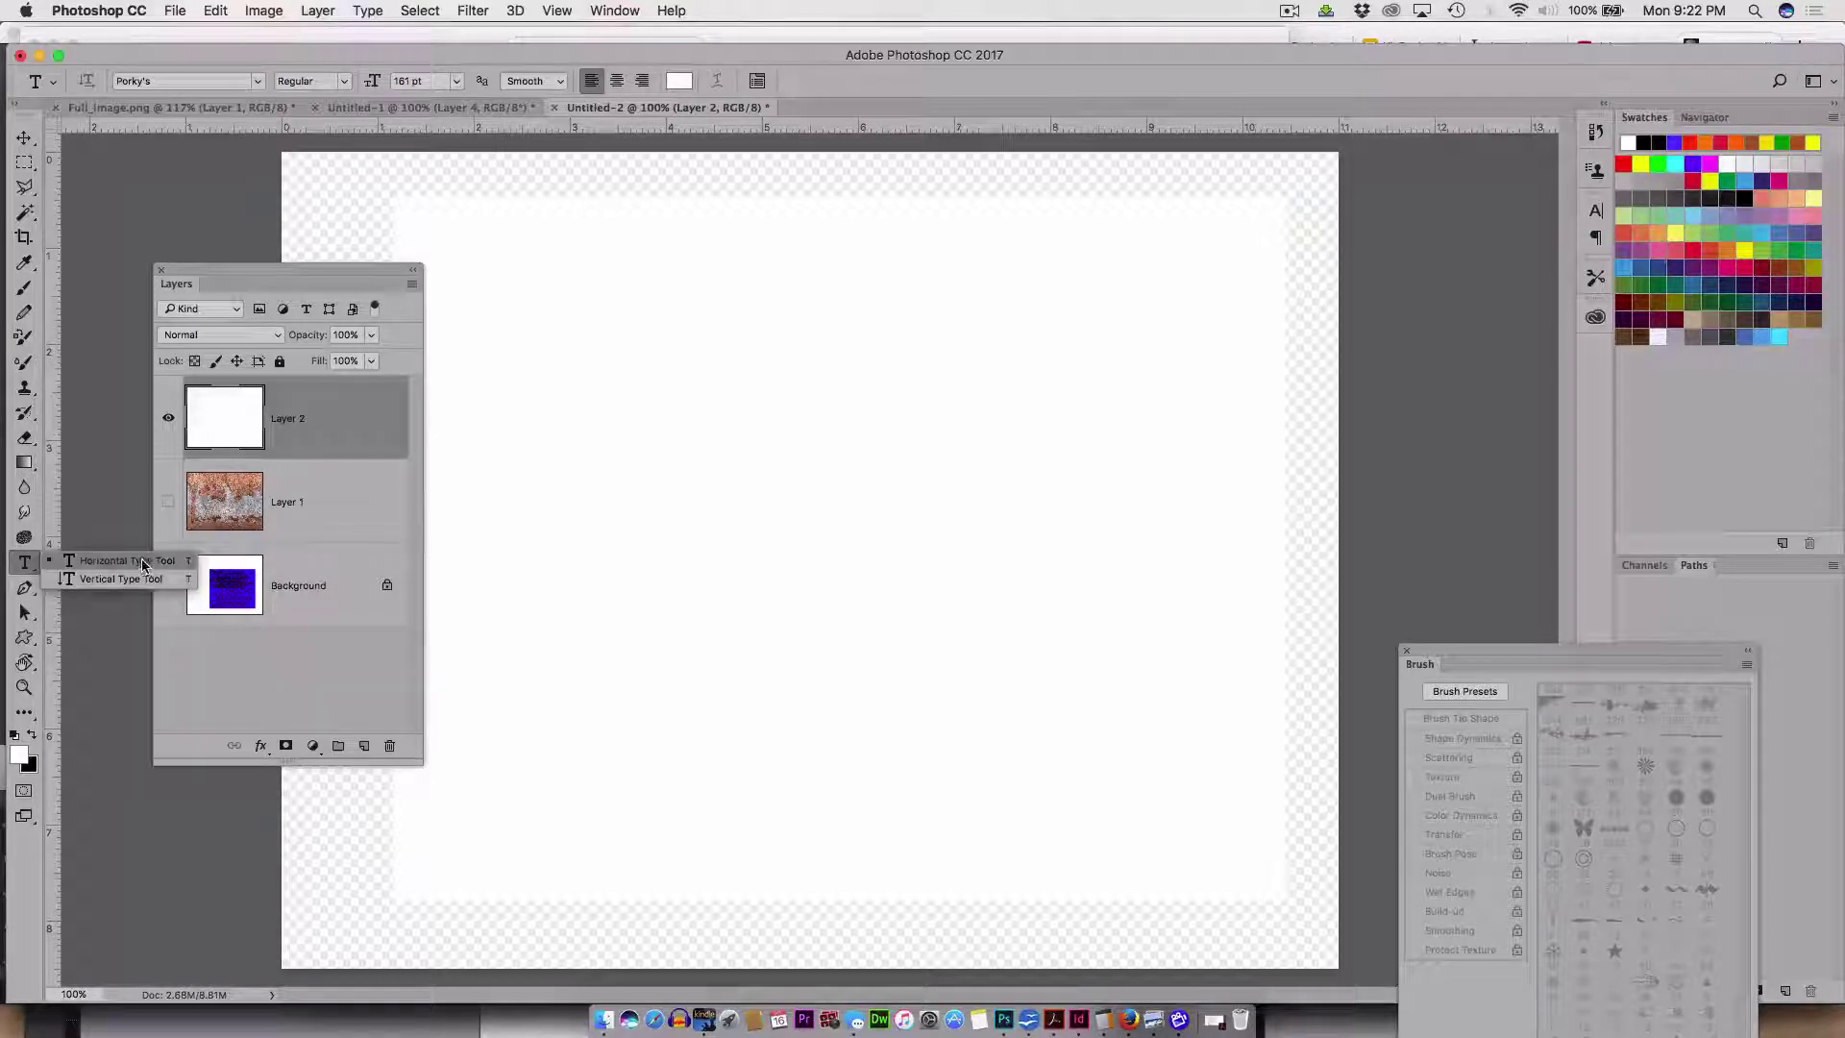
pyautogui.click(106, 557)
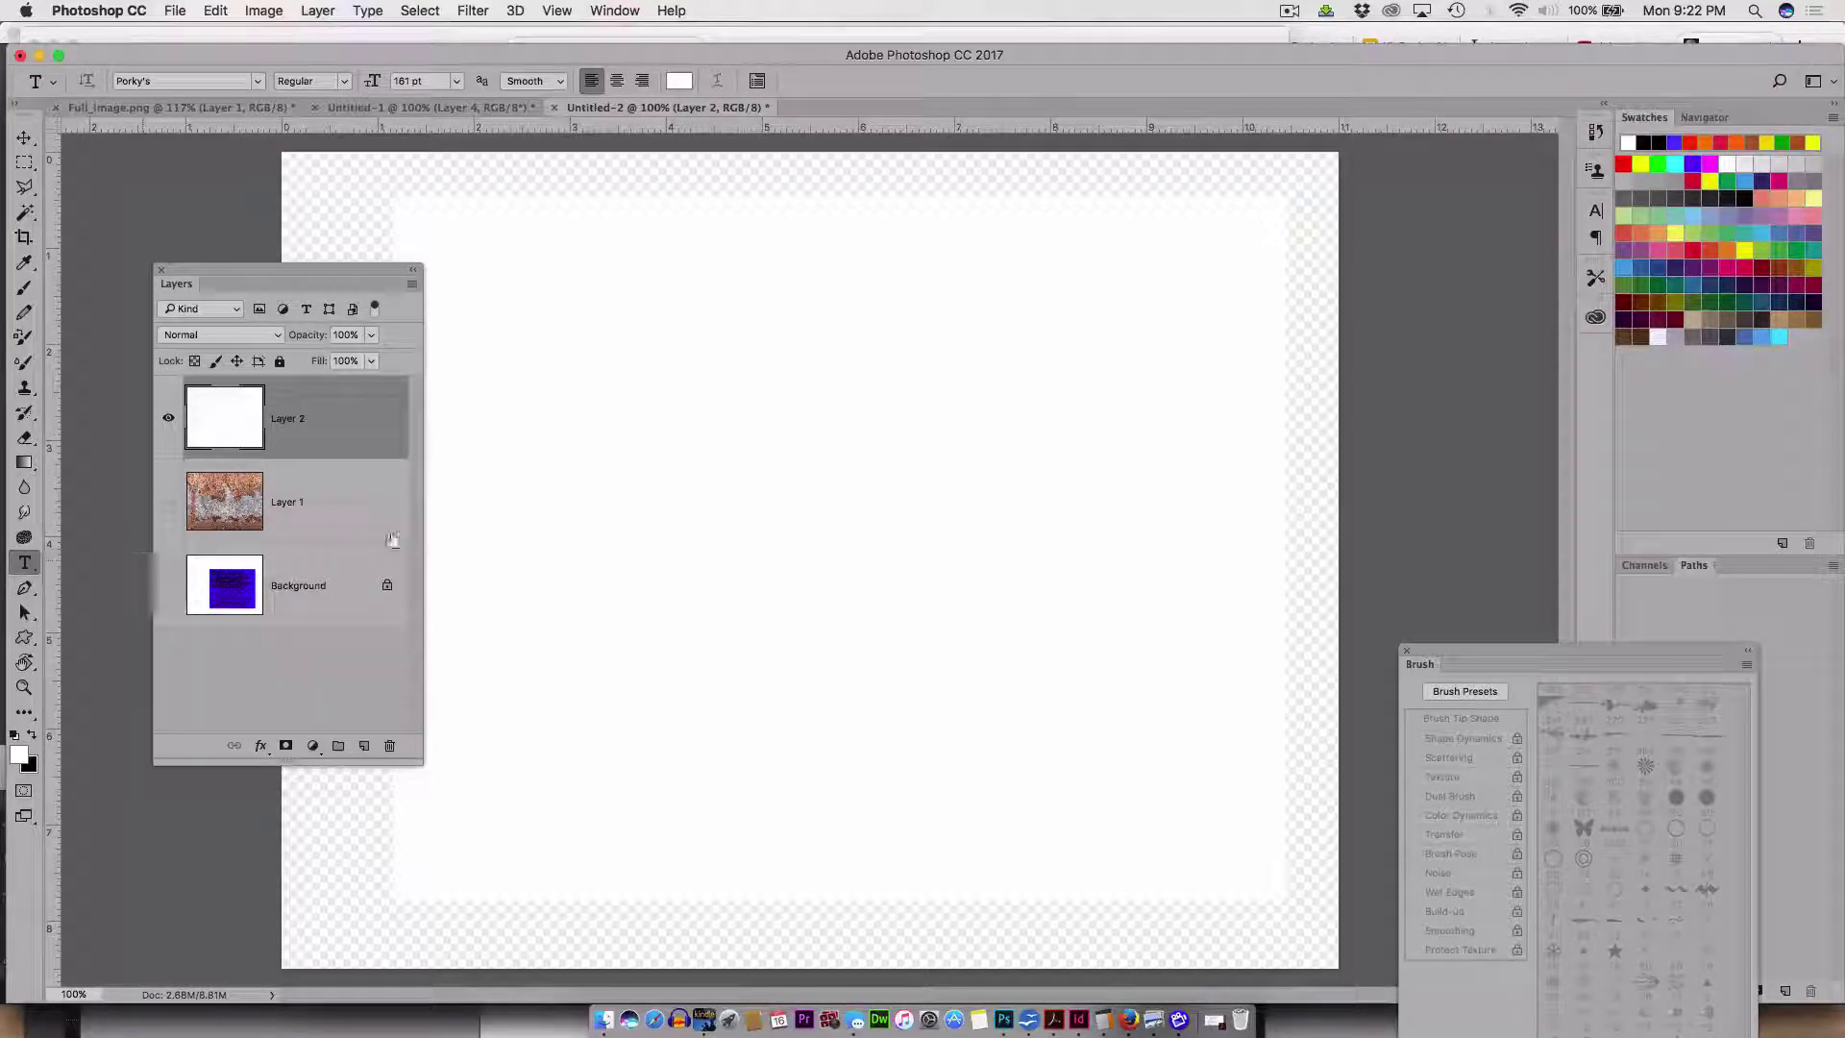
pyautogui.click(33, 735)
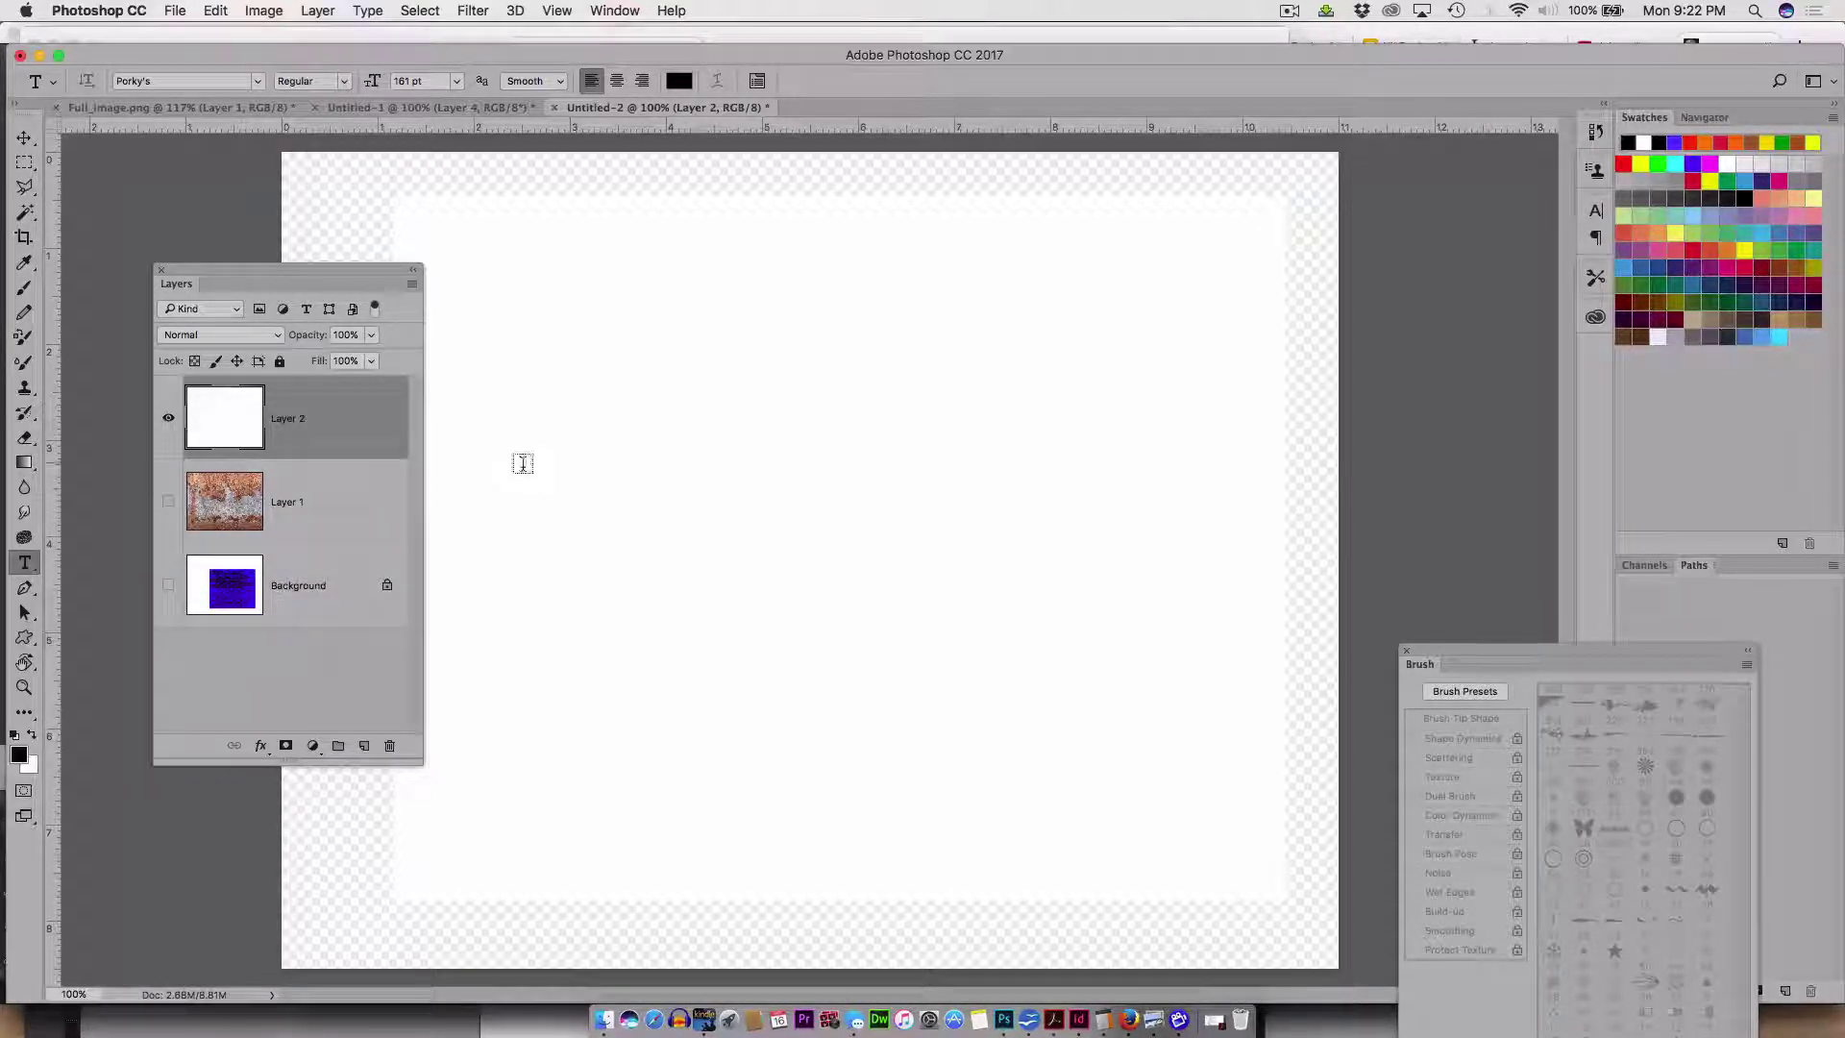
pyautogui.click(19, 756)
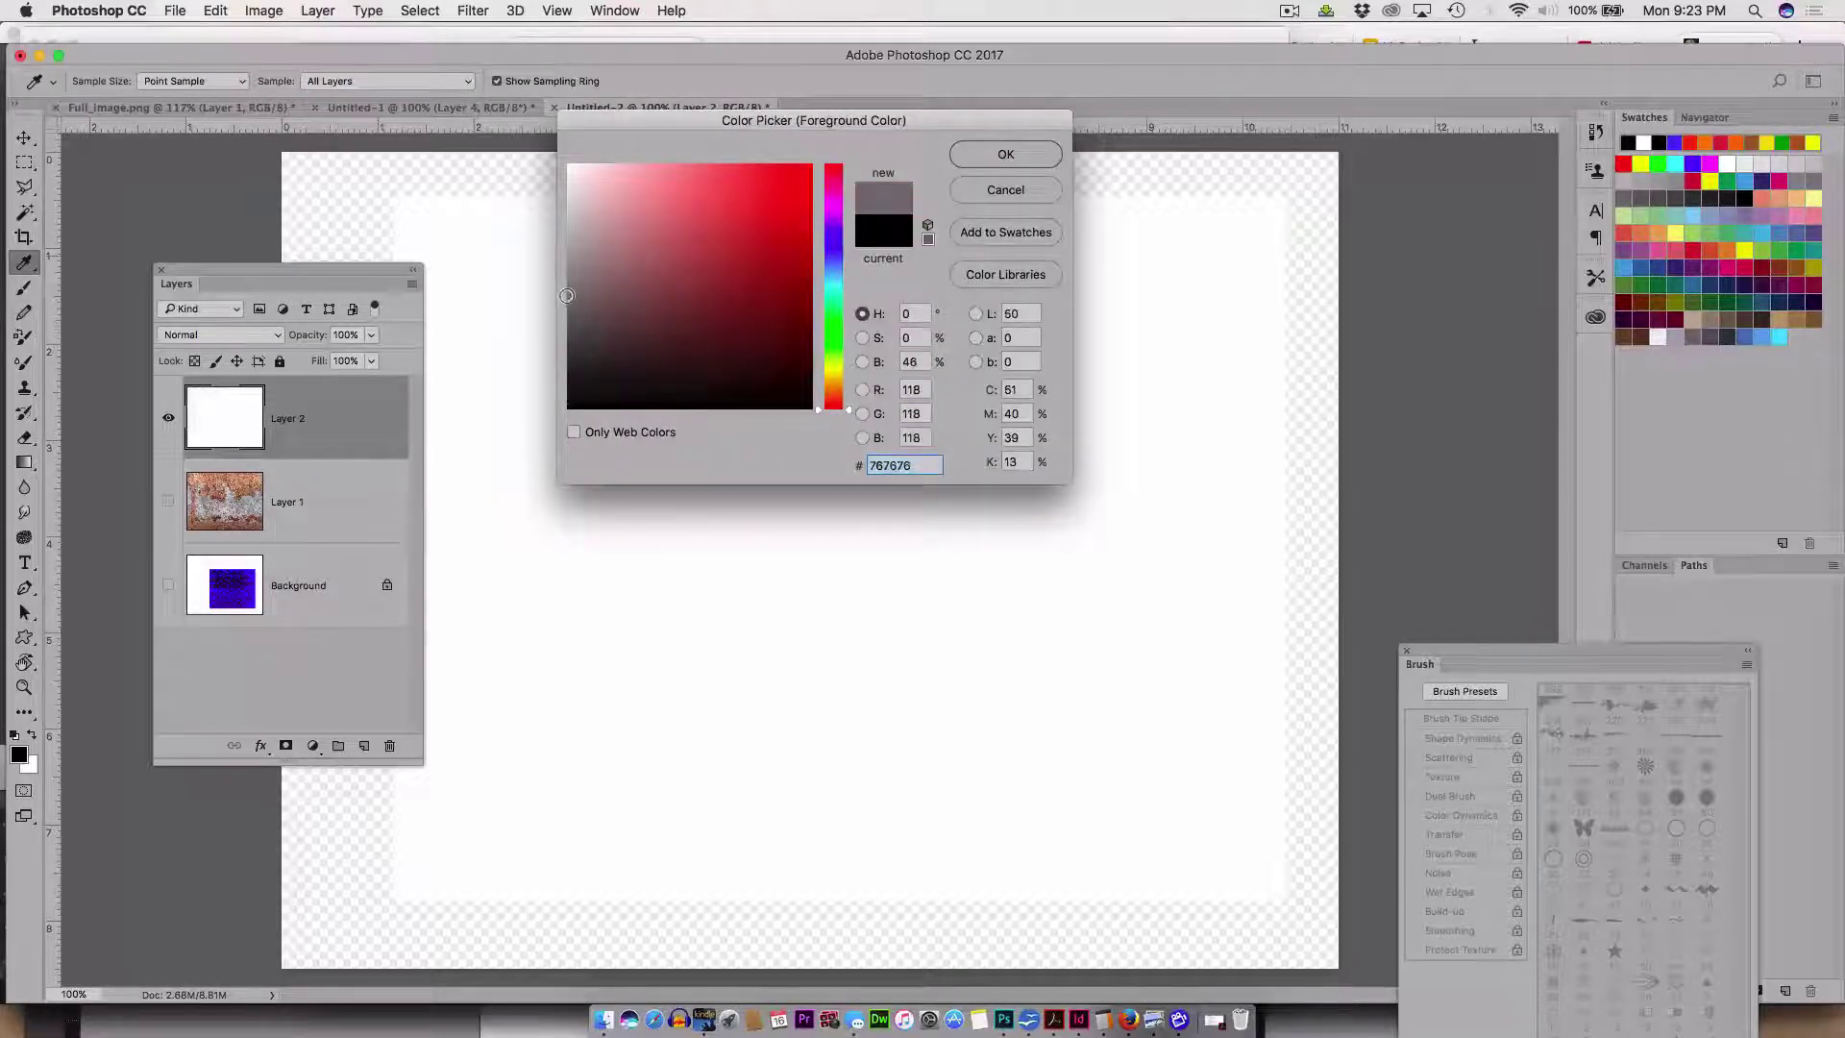
pyautogui.click(1005, 154)
pyautogui.press('t')
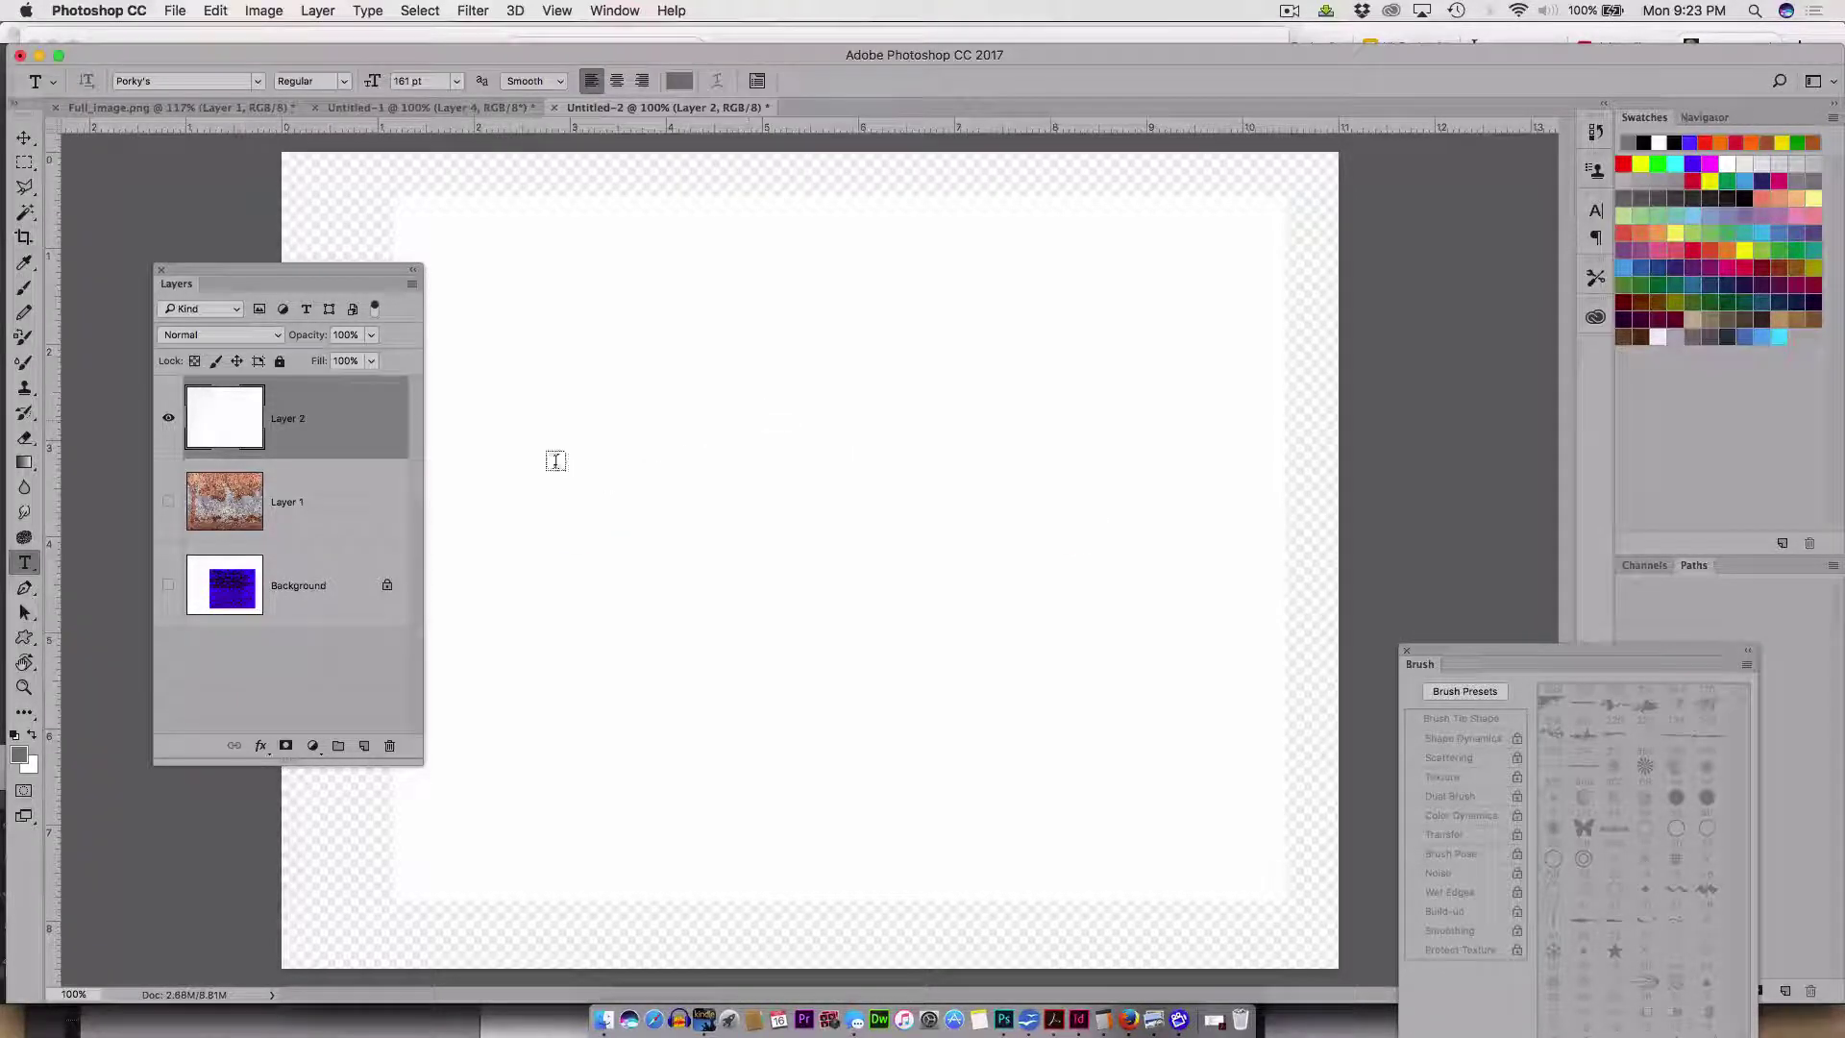
# - Type 'FUN' in Alphabet Black in the upper left of the white rectangle
pyautogui.click(539, 453)
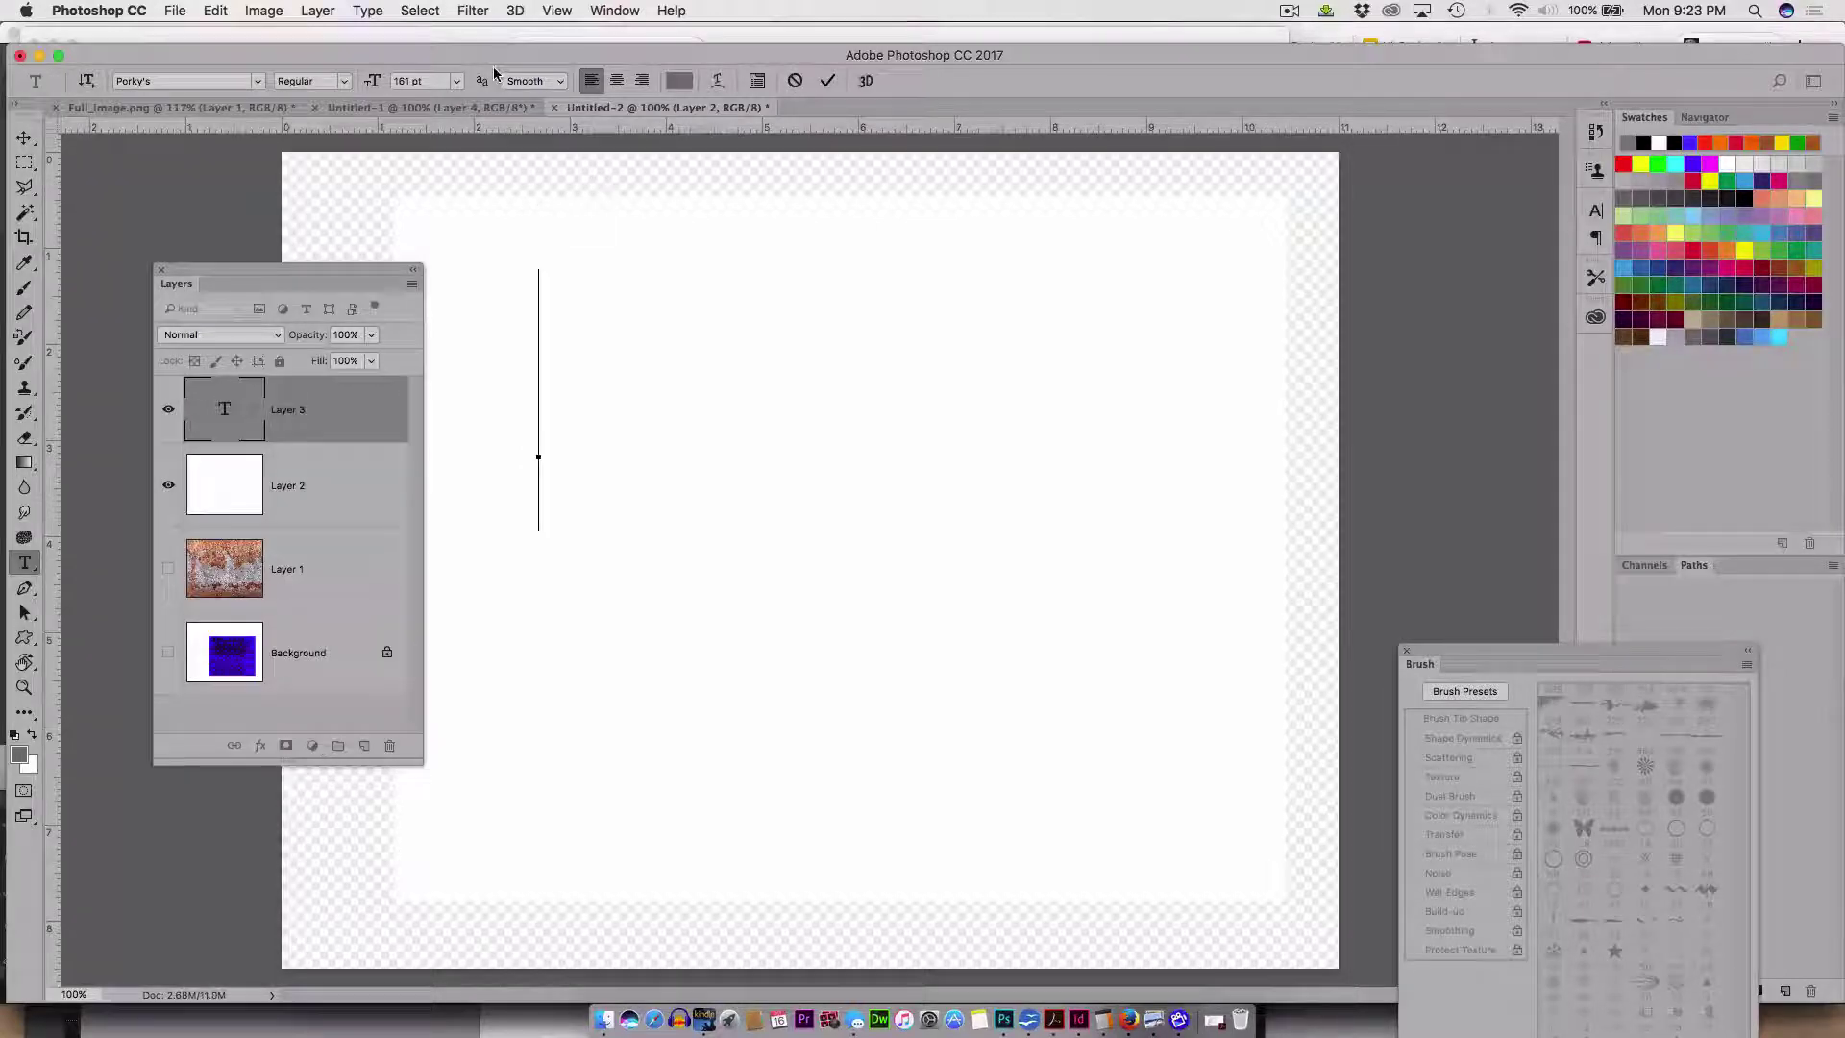
pyautogui.click(257, 85)
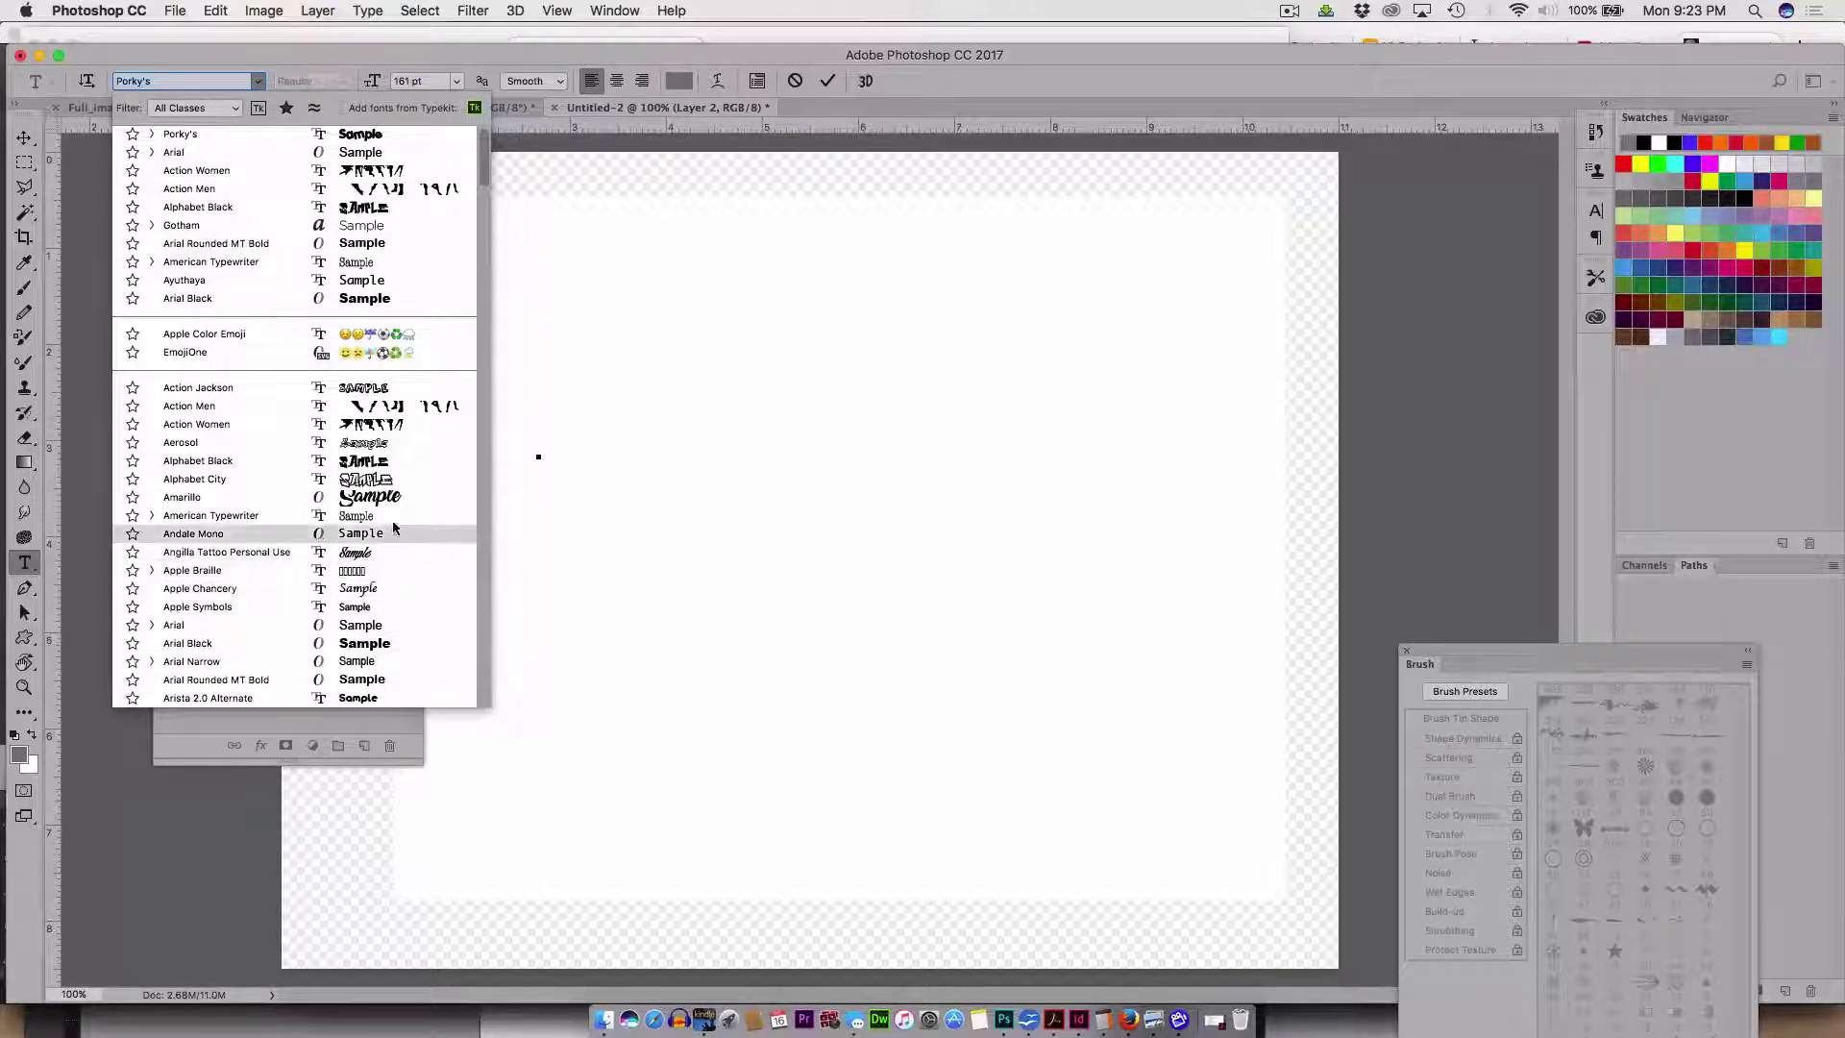
pyautogui.click(389, 462)
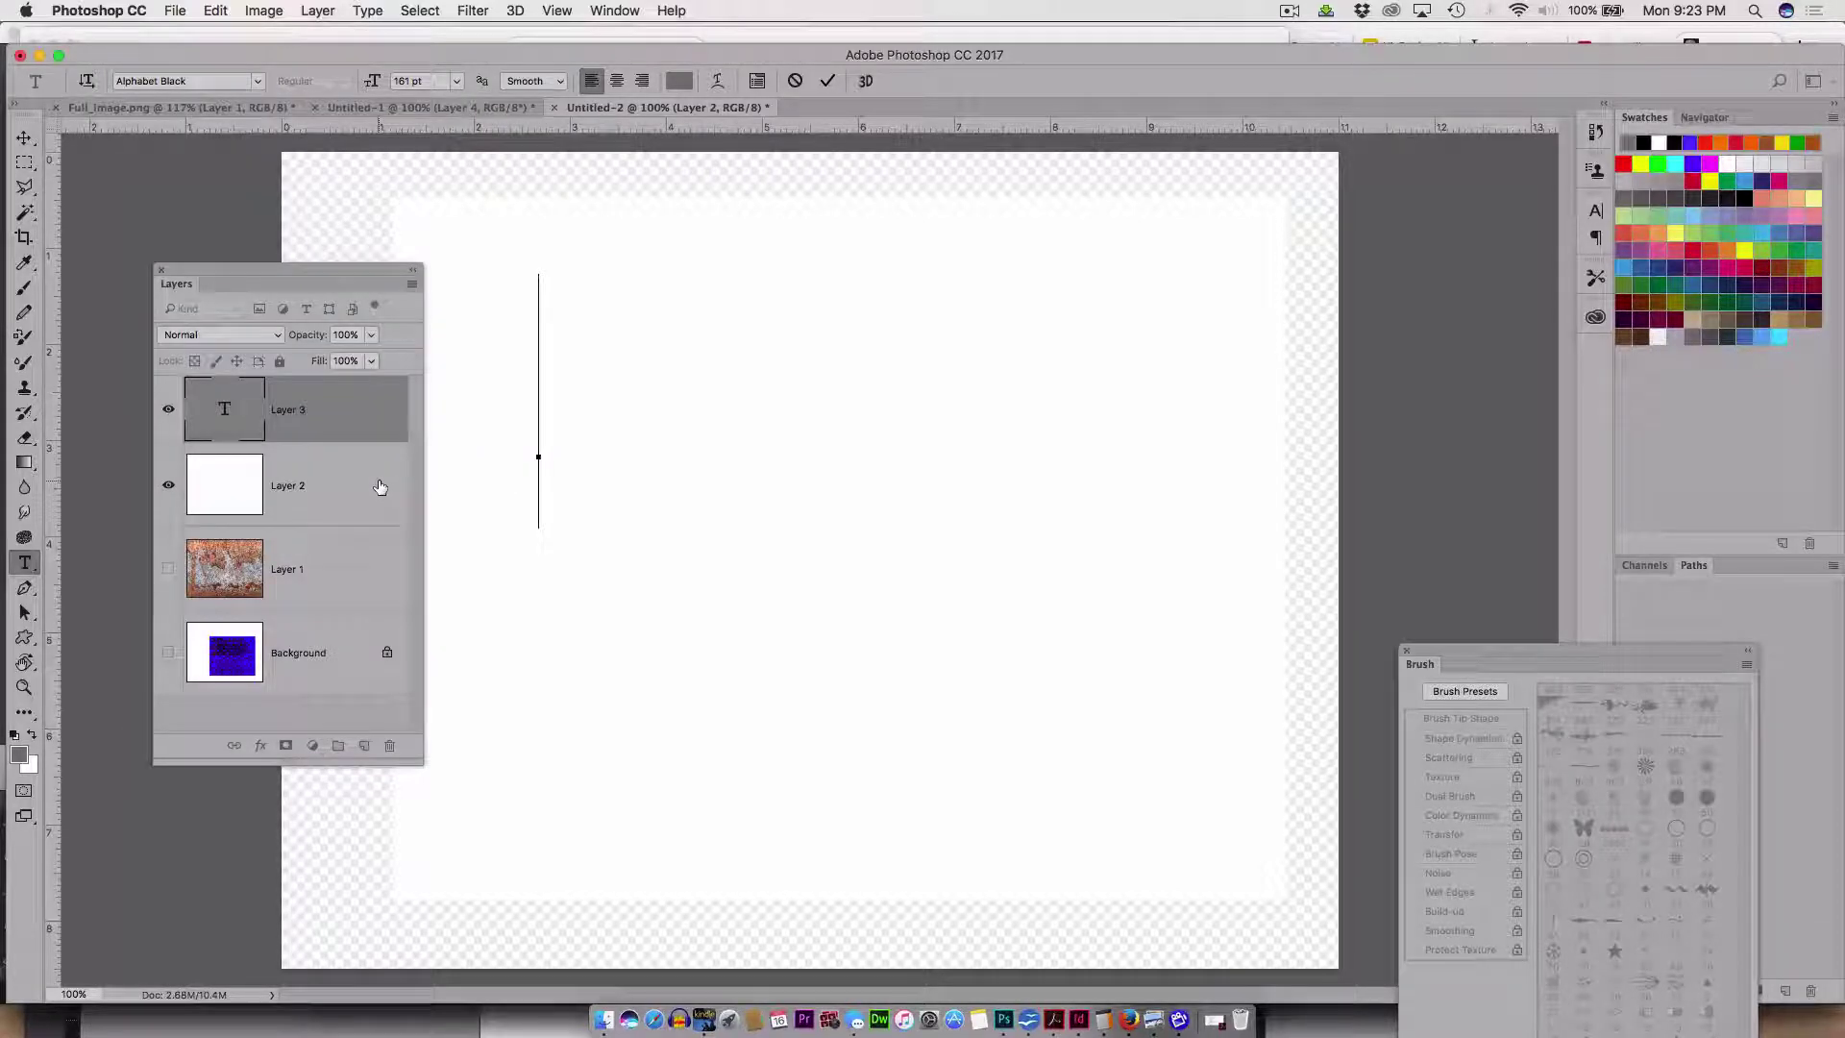
pyautogui.write('FU')
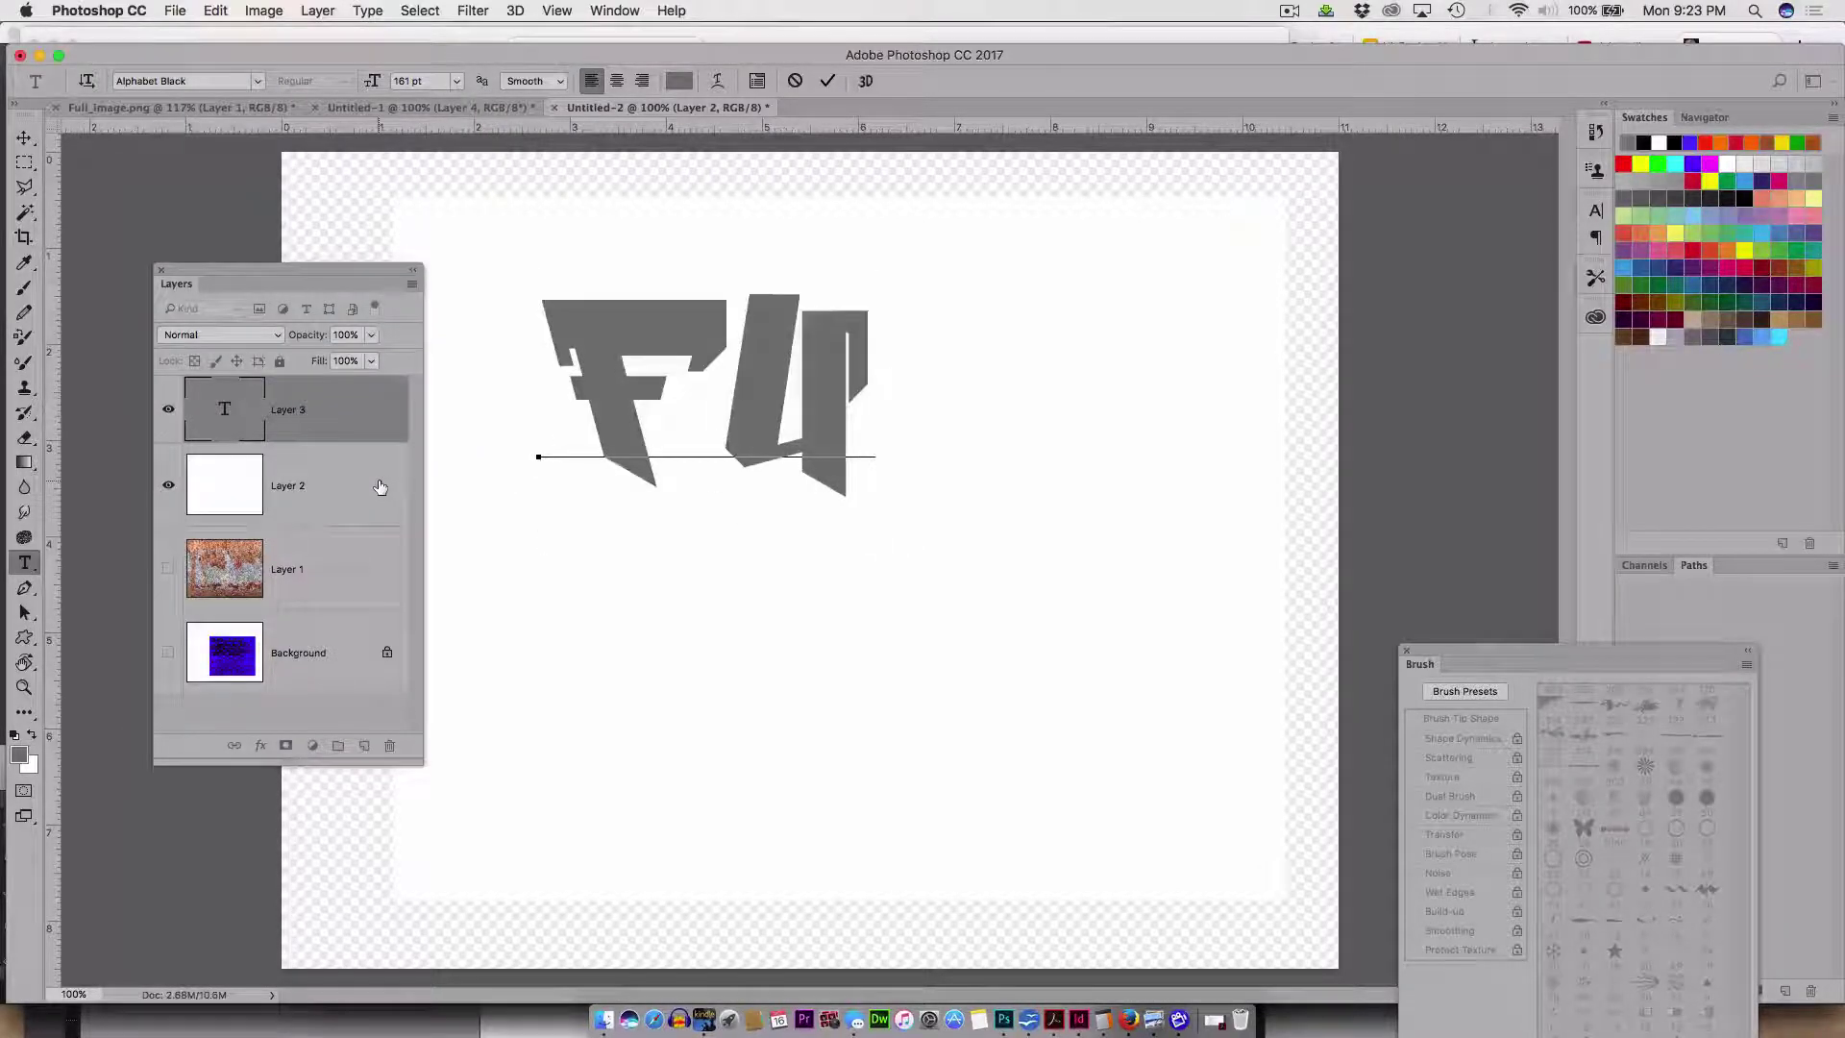
pyautogui.write('N')
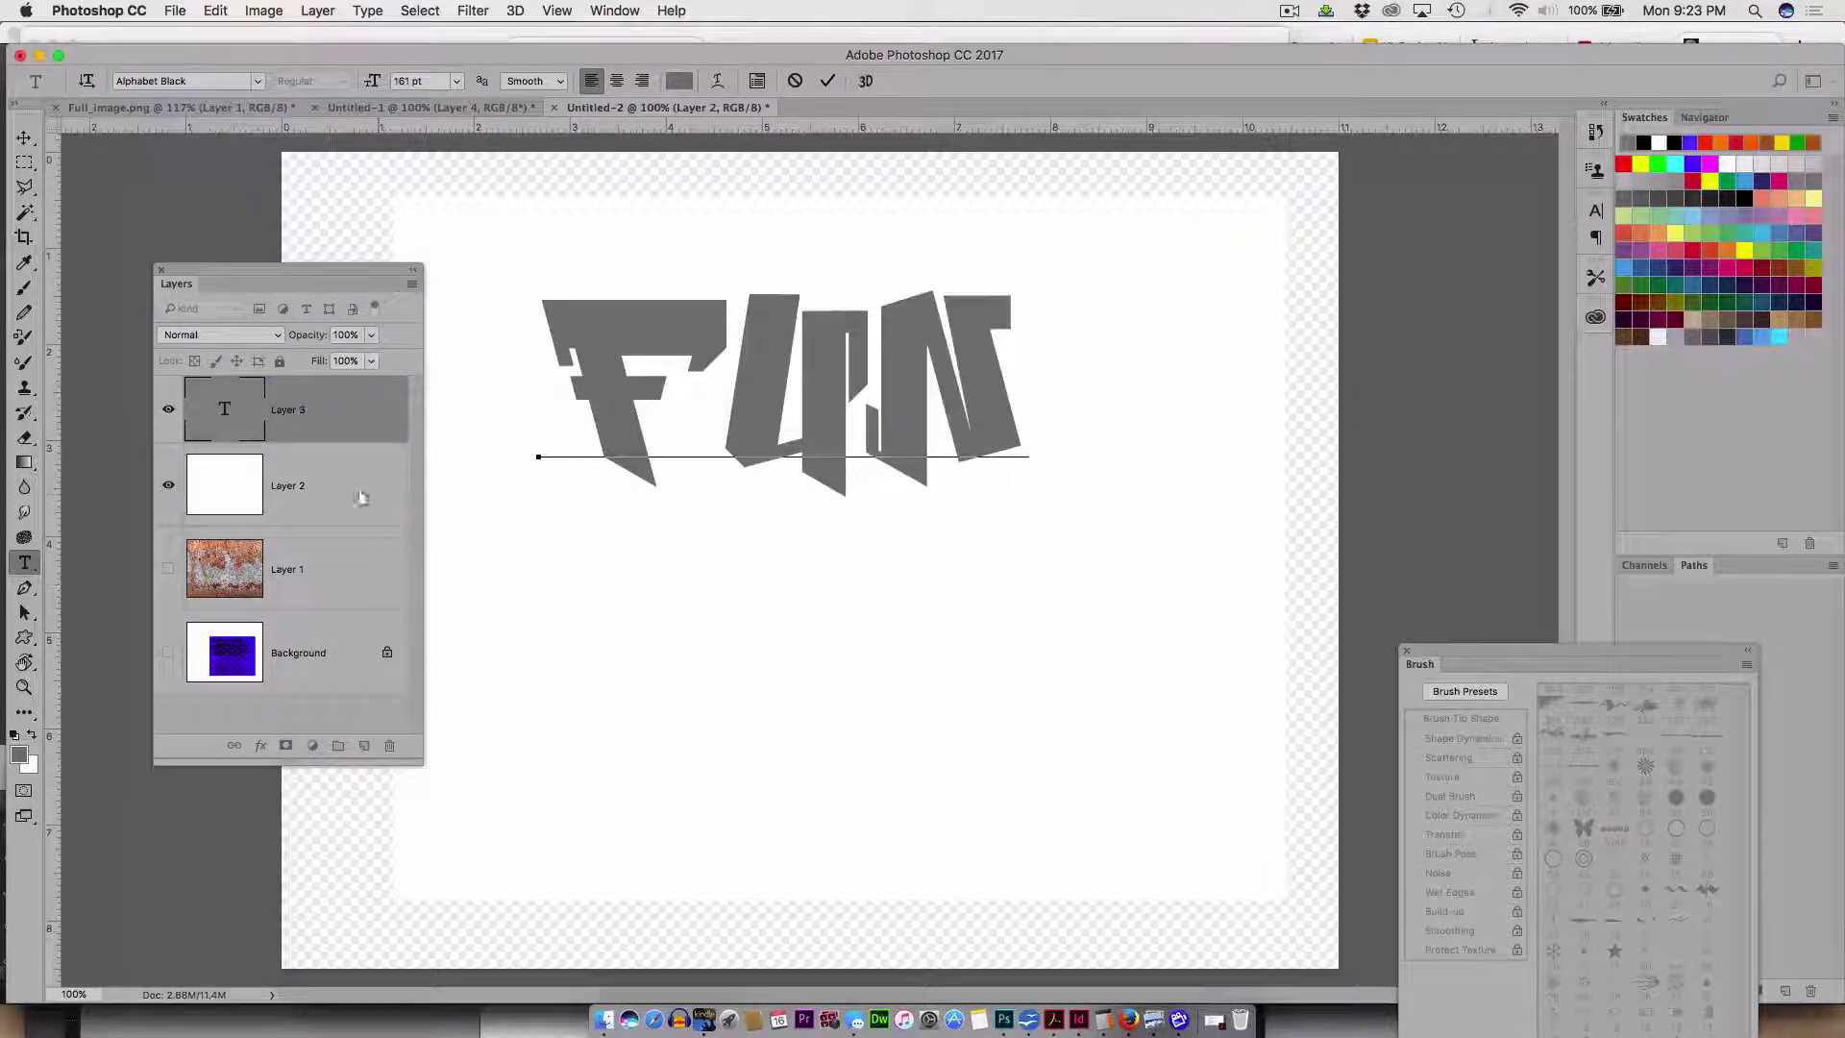
pyautogui.click(24, 137)
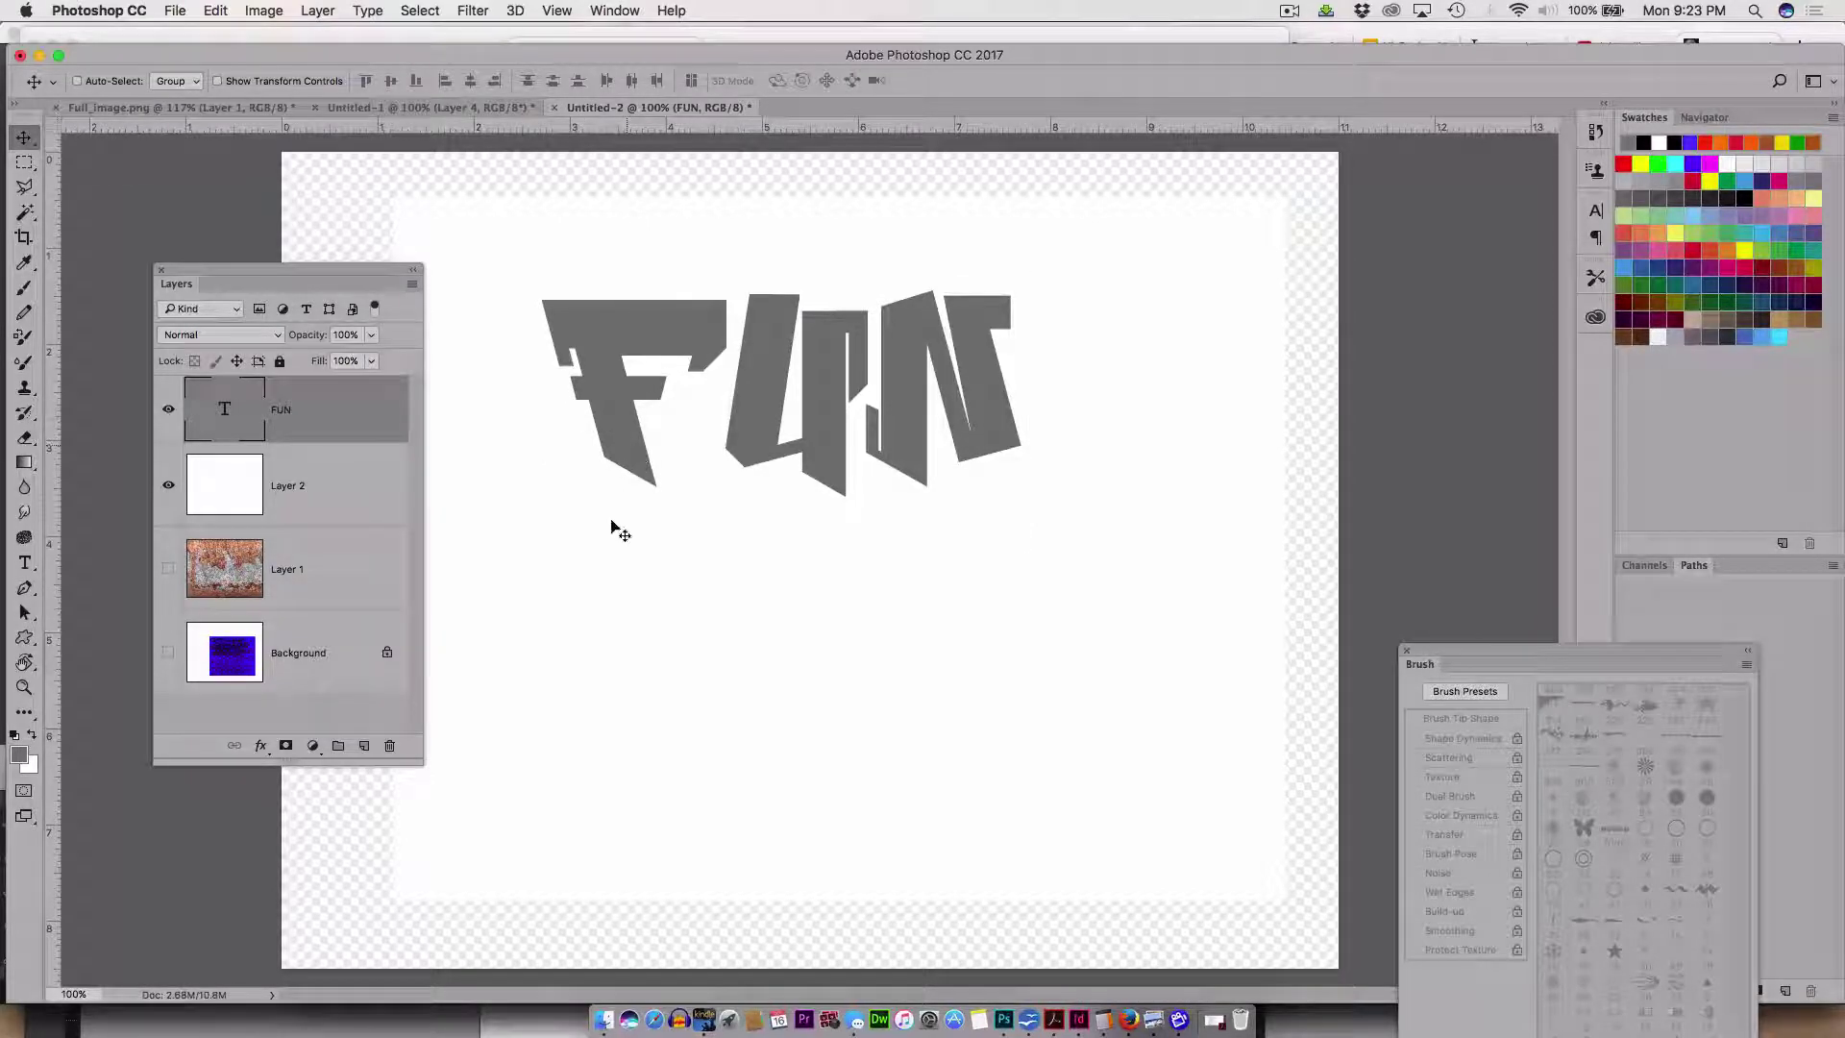
# - Move the FUN text lower, duplicate its layer, and hide the original FUN layer
pyautogui.moveTo(622, 442); pyautogui.dragTo(615, 550)
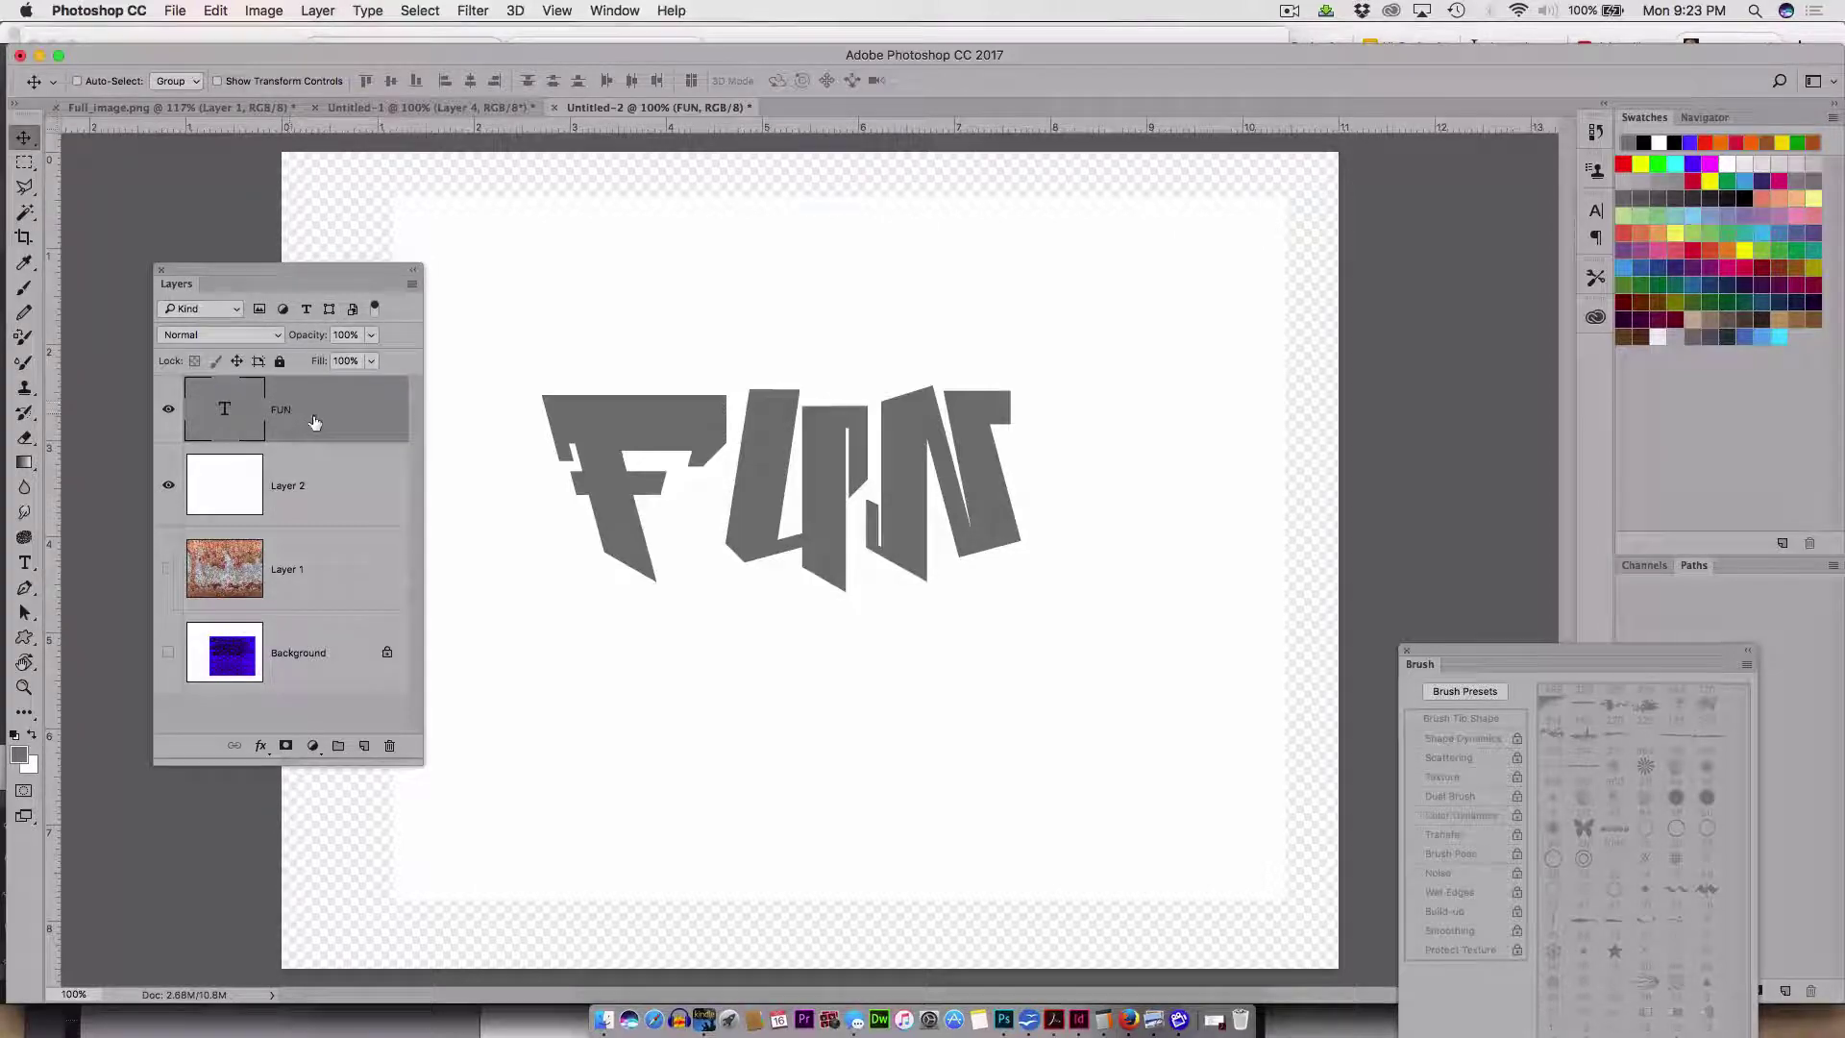
pyautogui.moveTo(312, 421); pyautogui.dragTo(365, 745)
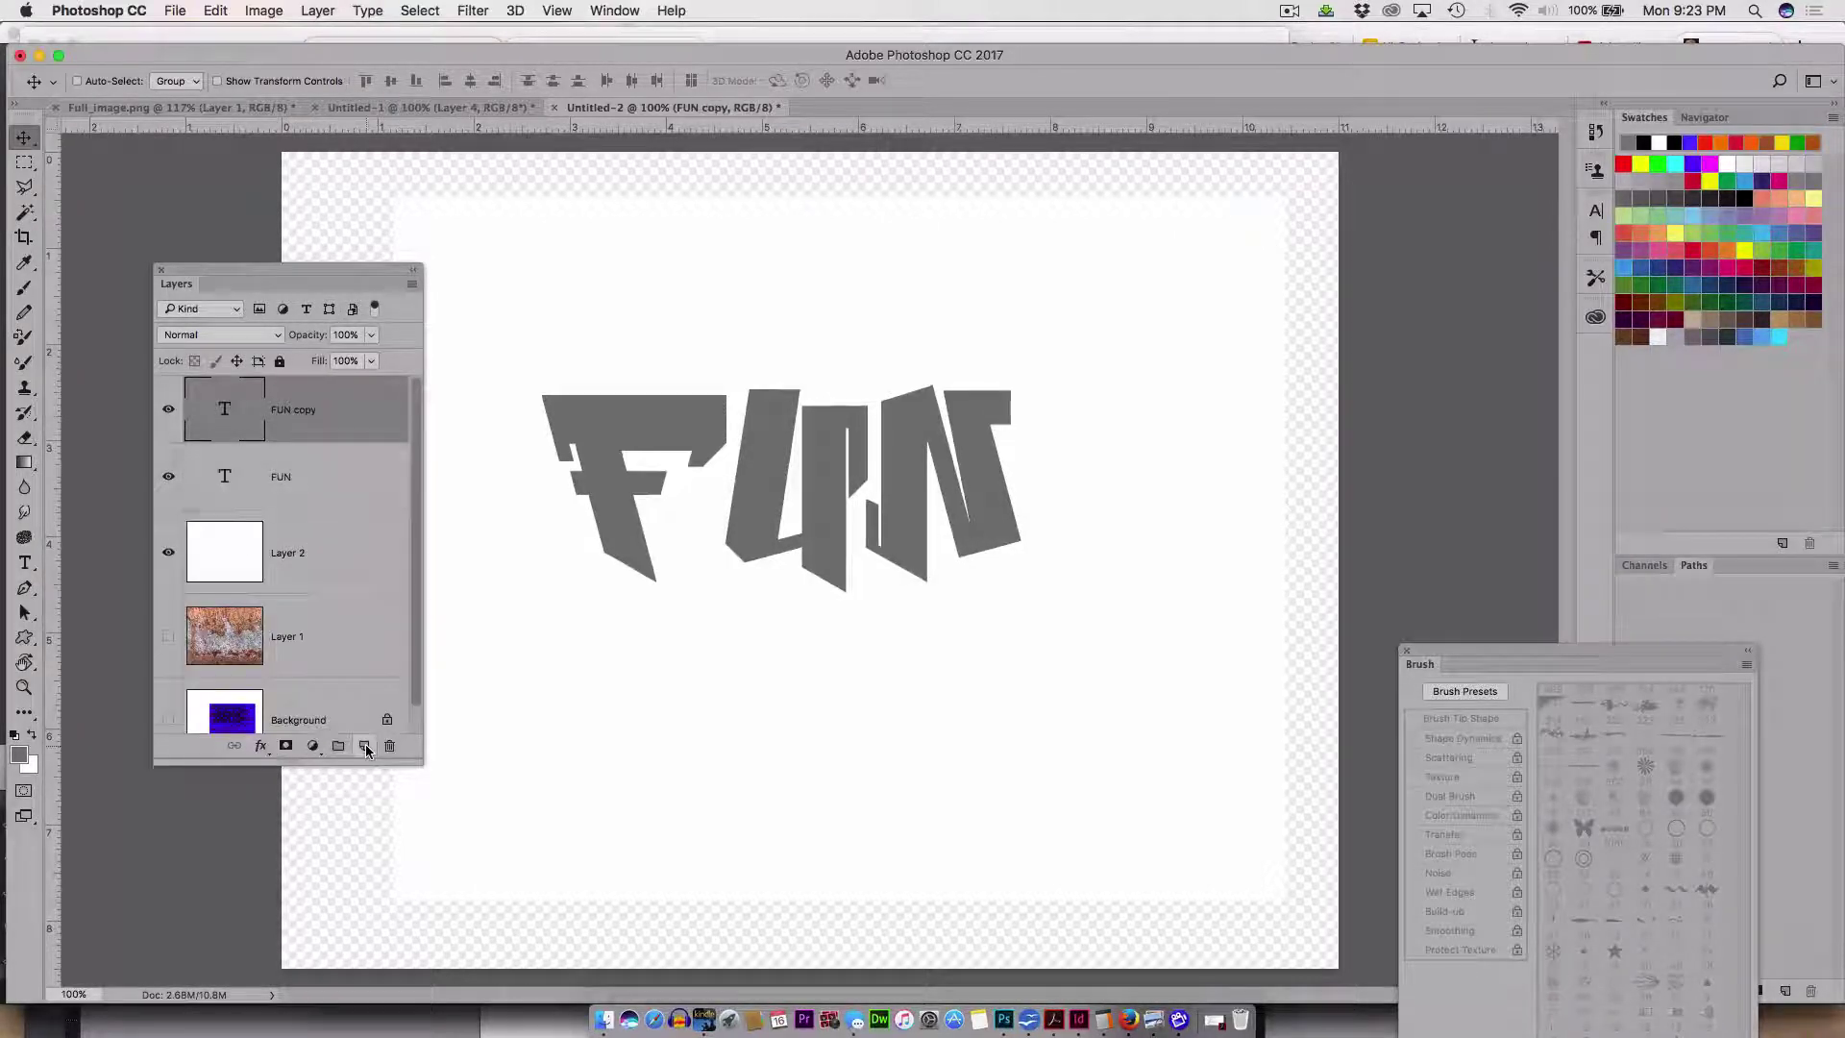
pyautogui.click(166, 474)
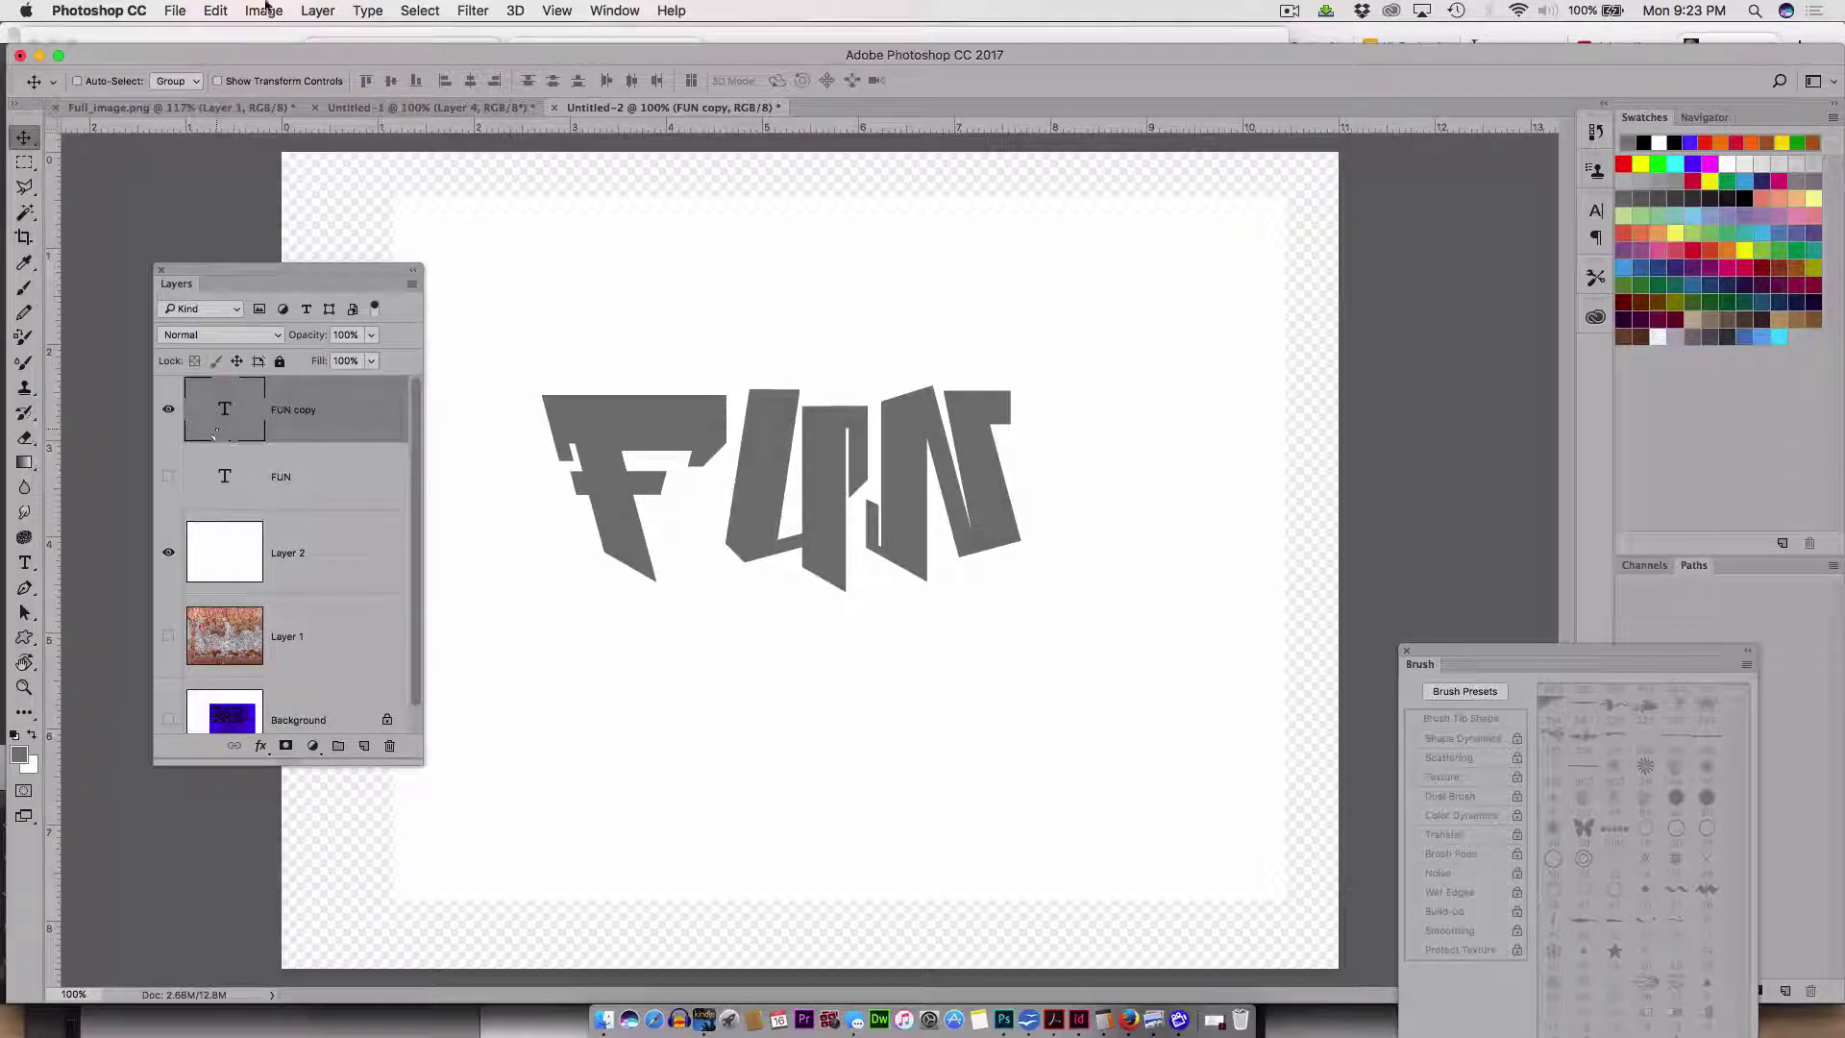
# - Rasterize the FUN copy type layer
pyautogui.click(317, 12)
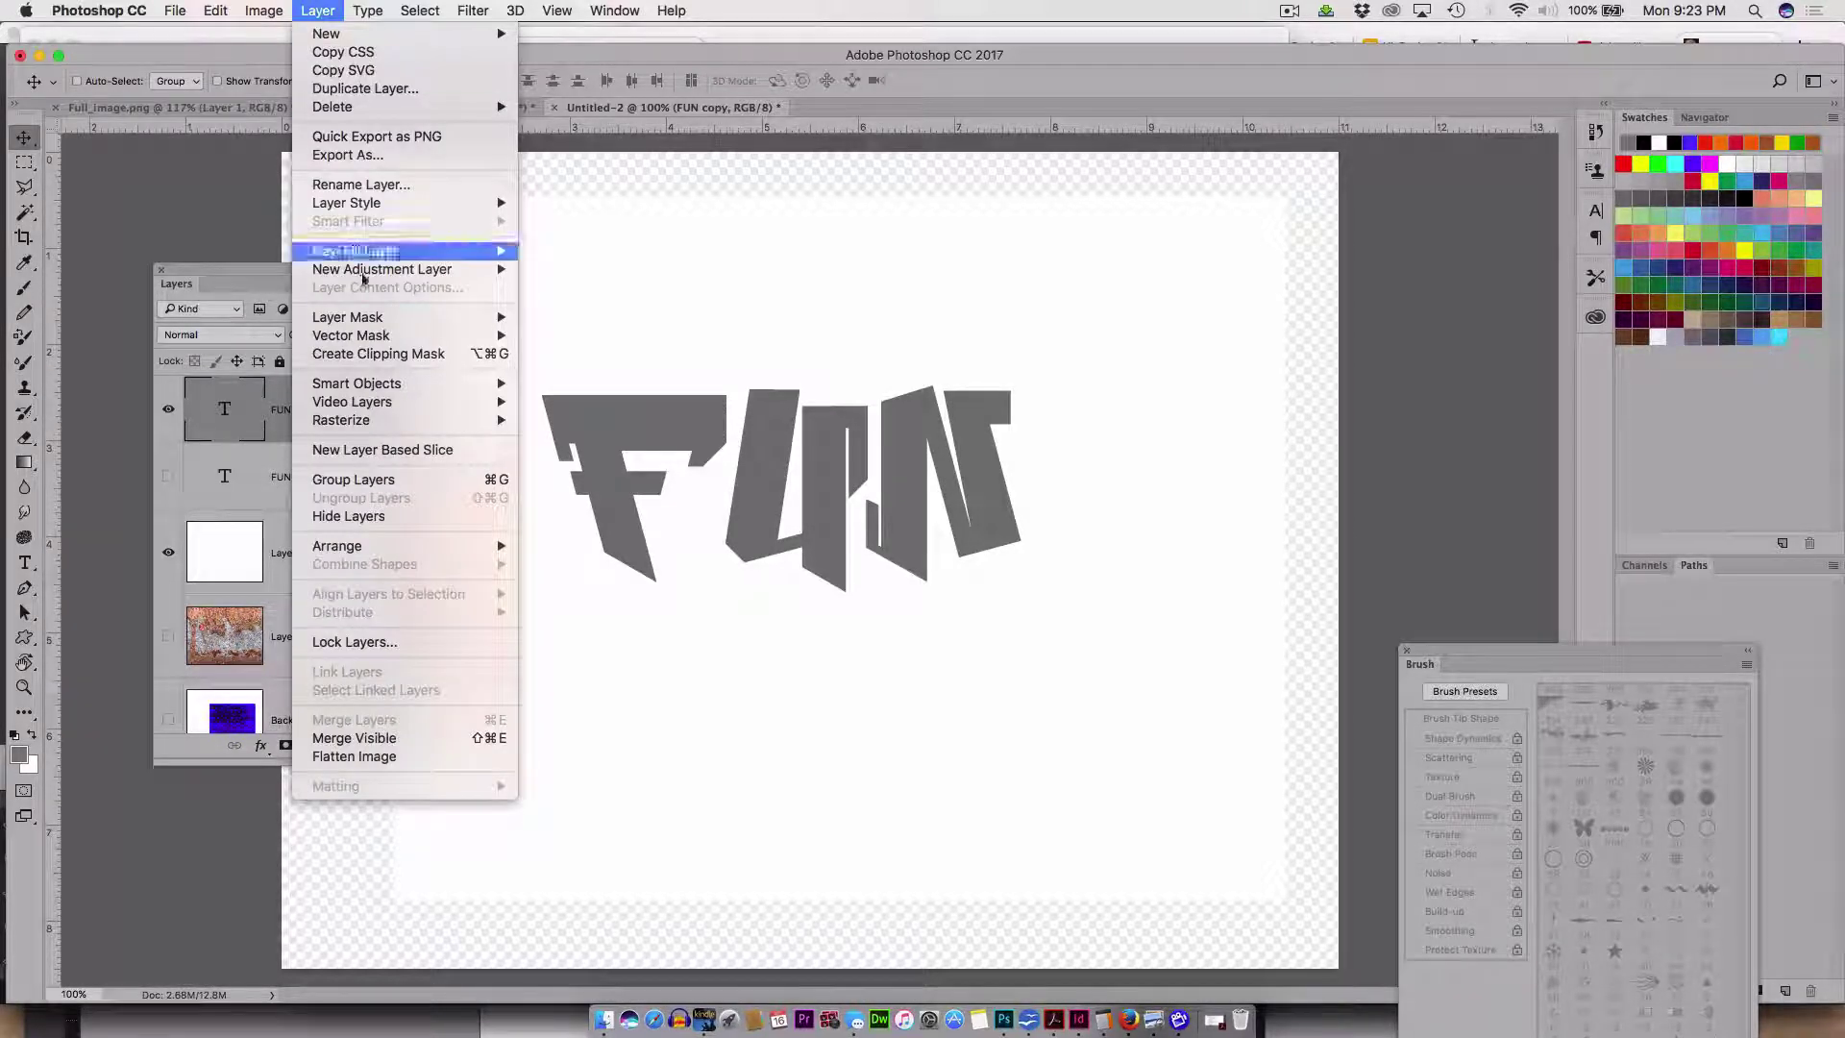
pyautogui.moveTo(360, 420)
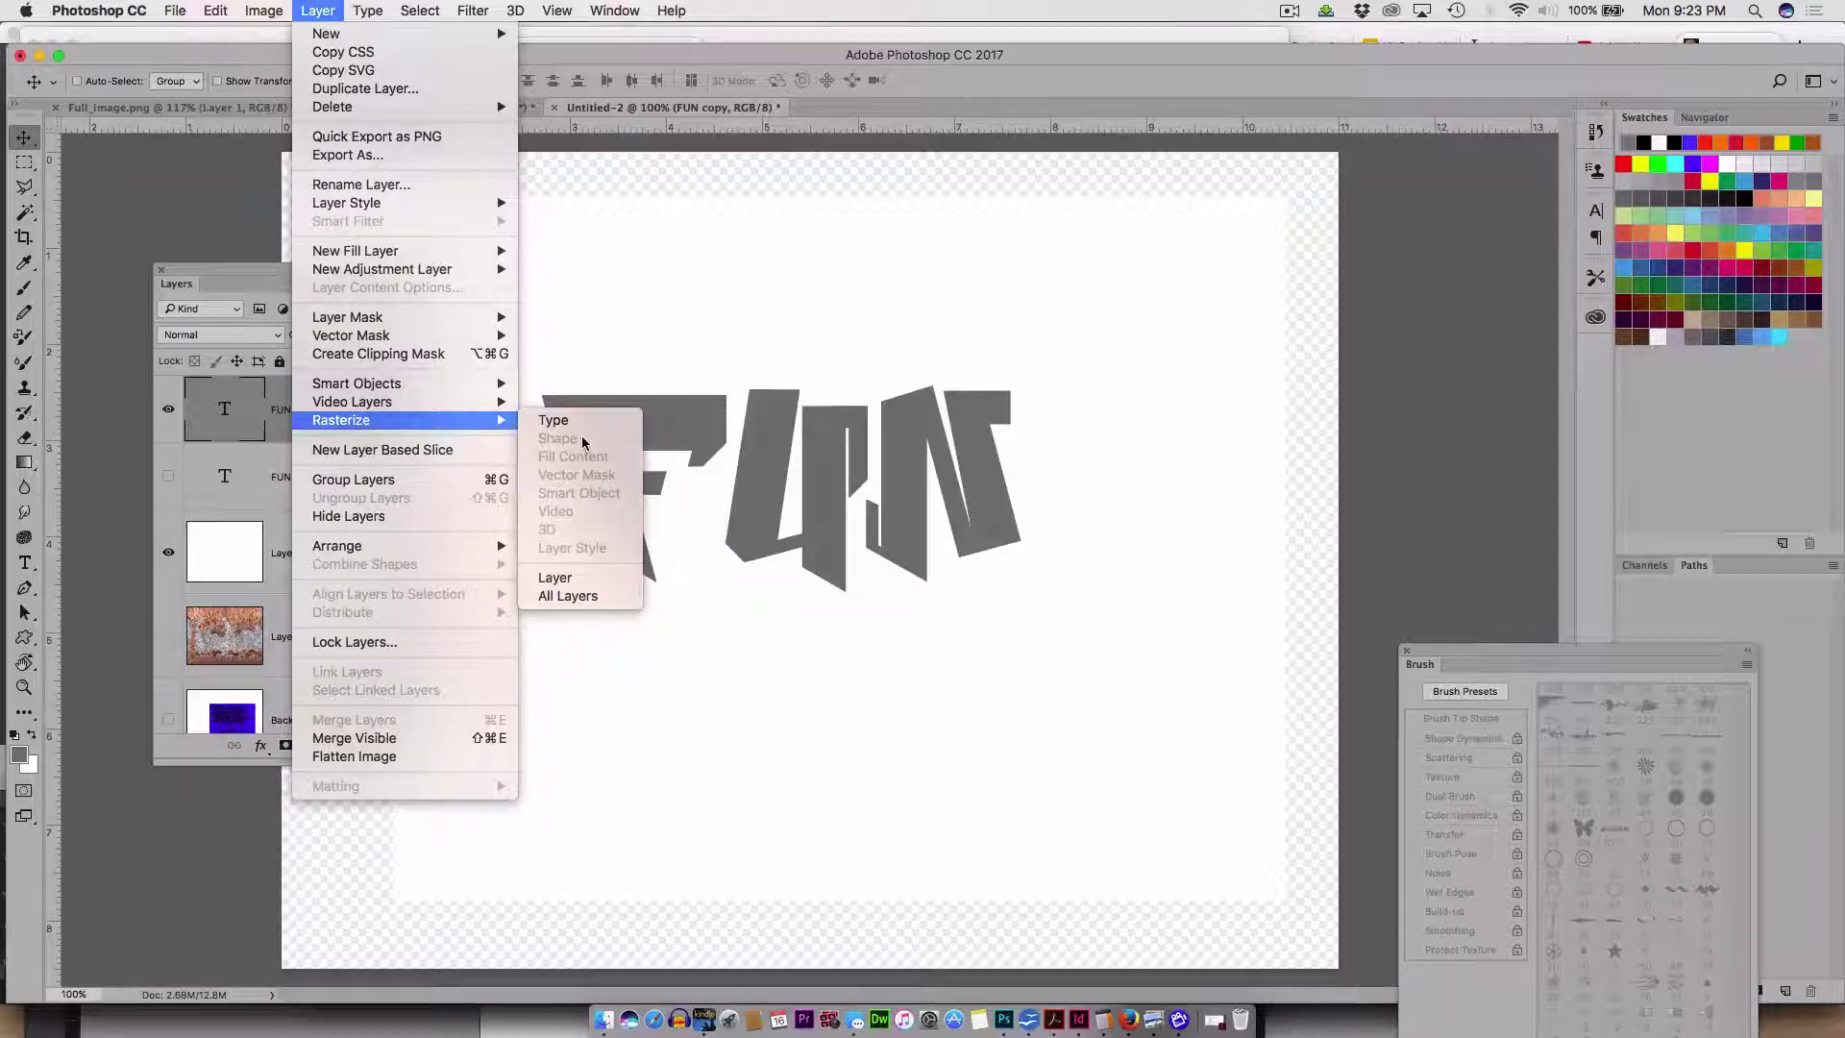
pyautogui.click(555, 422)
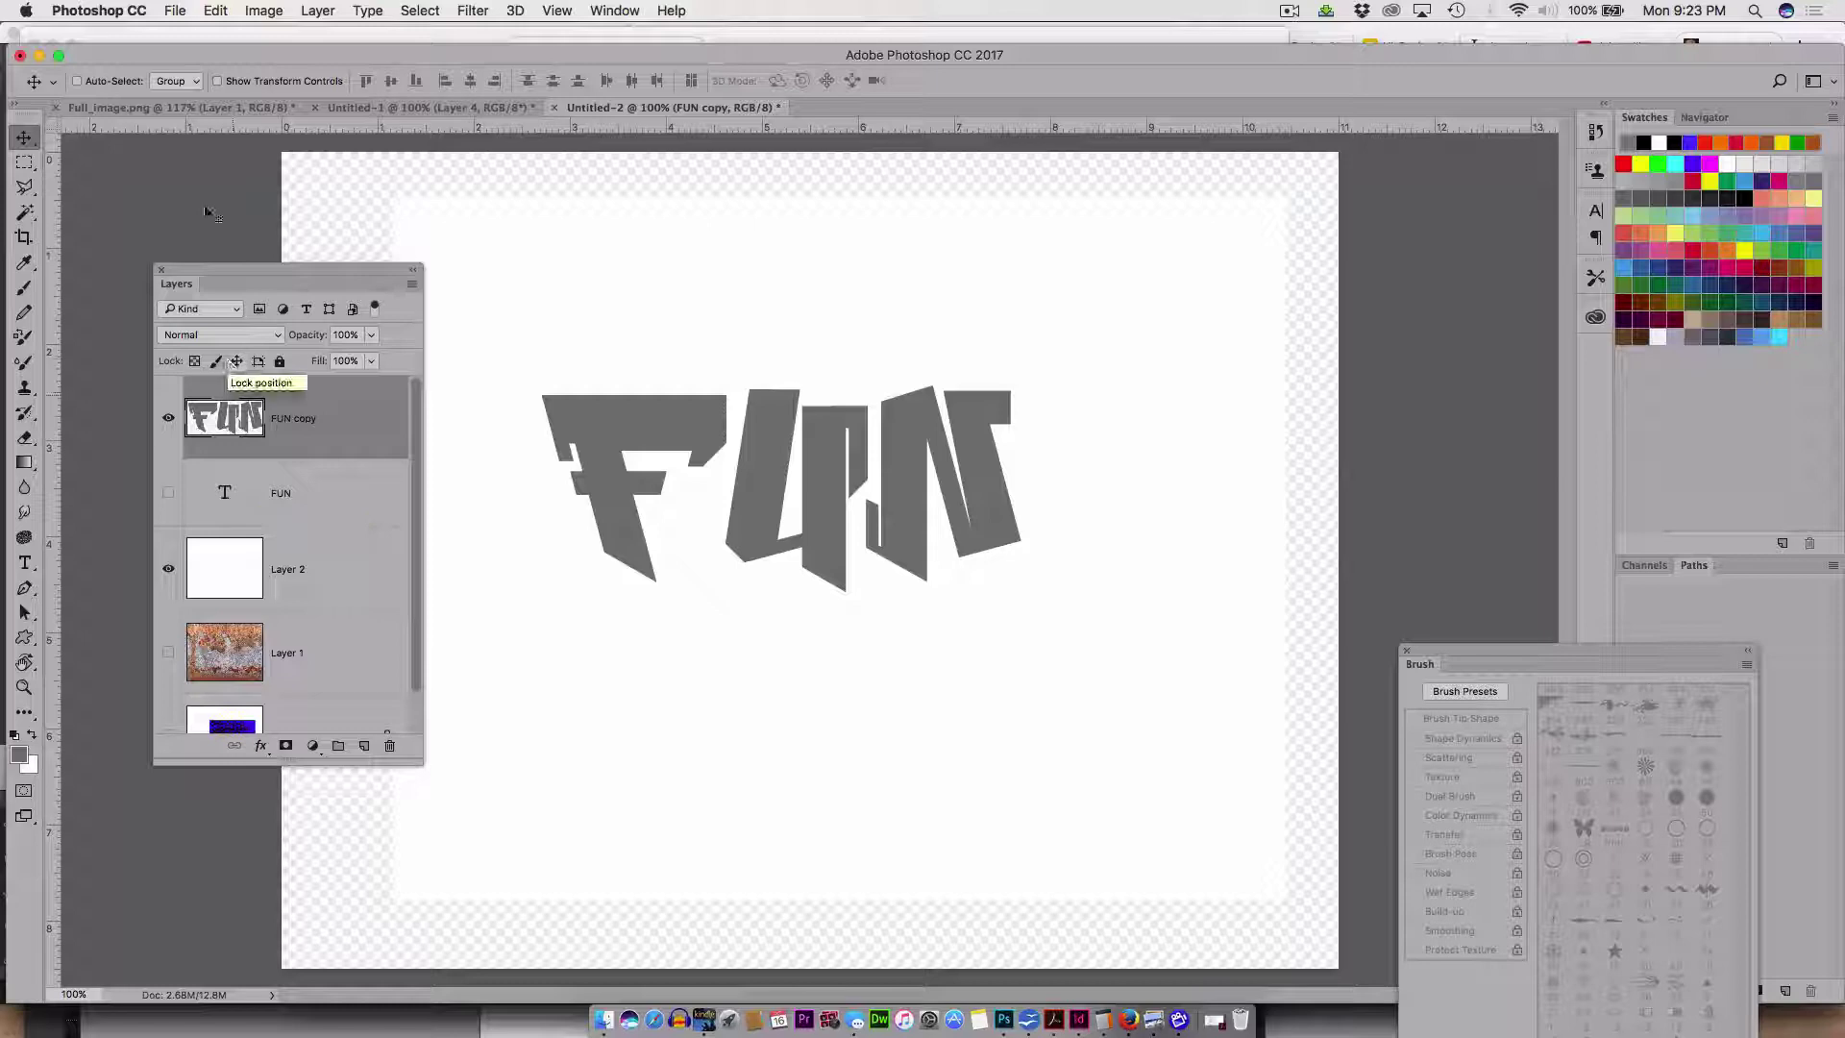
# - Set up the Eraser Tool with the 529 px chain brush tip
pyautogui.click(24, 437)
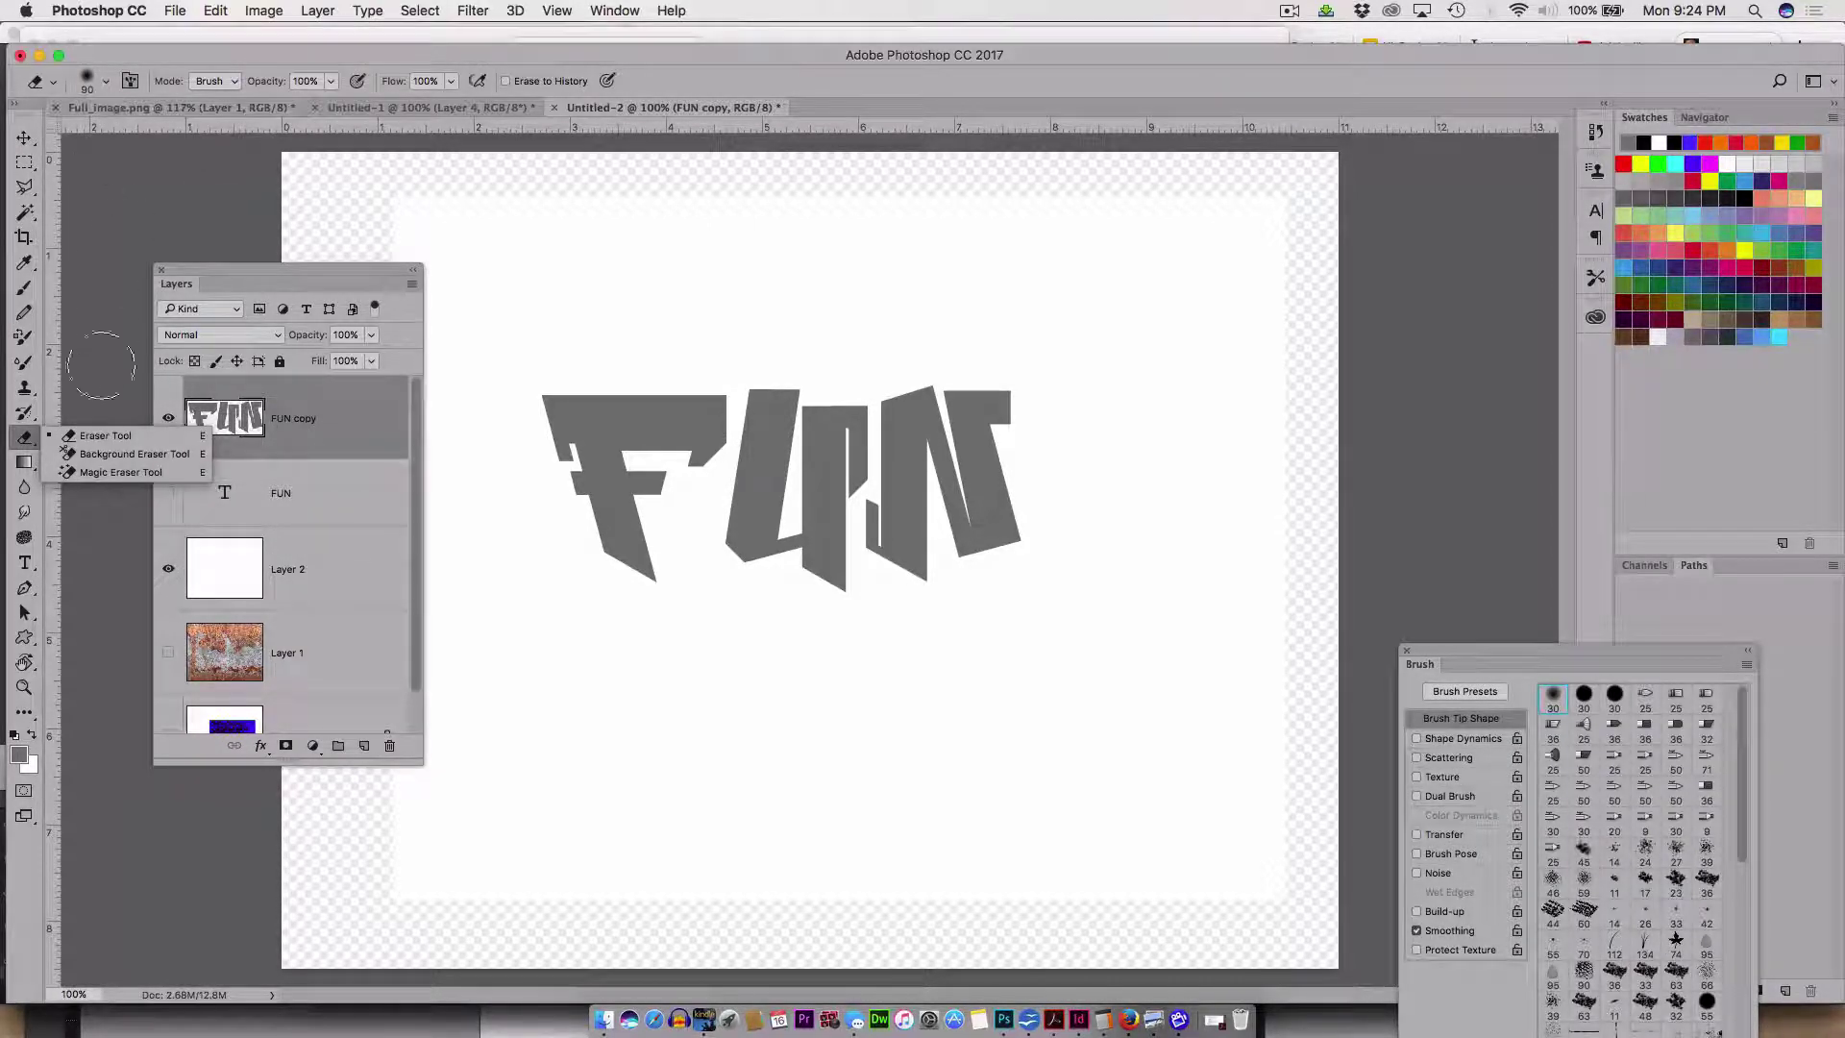
pyautogui.click(101, 435)
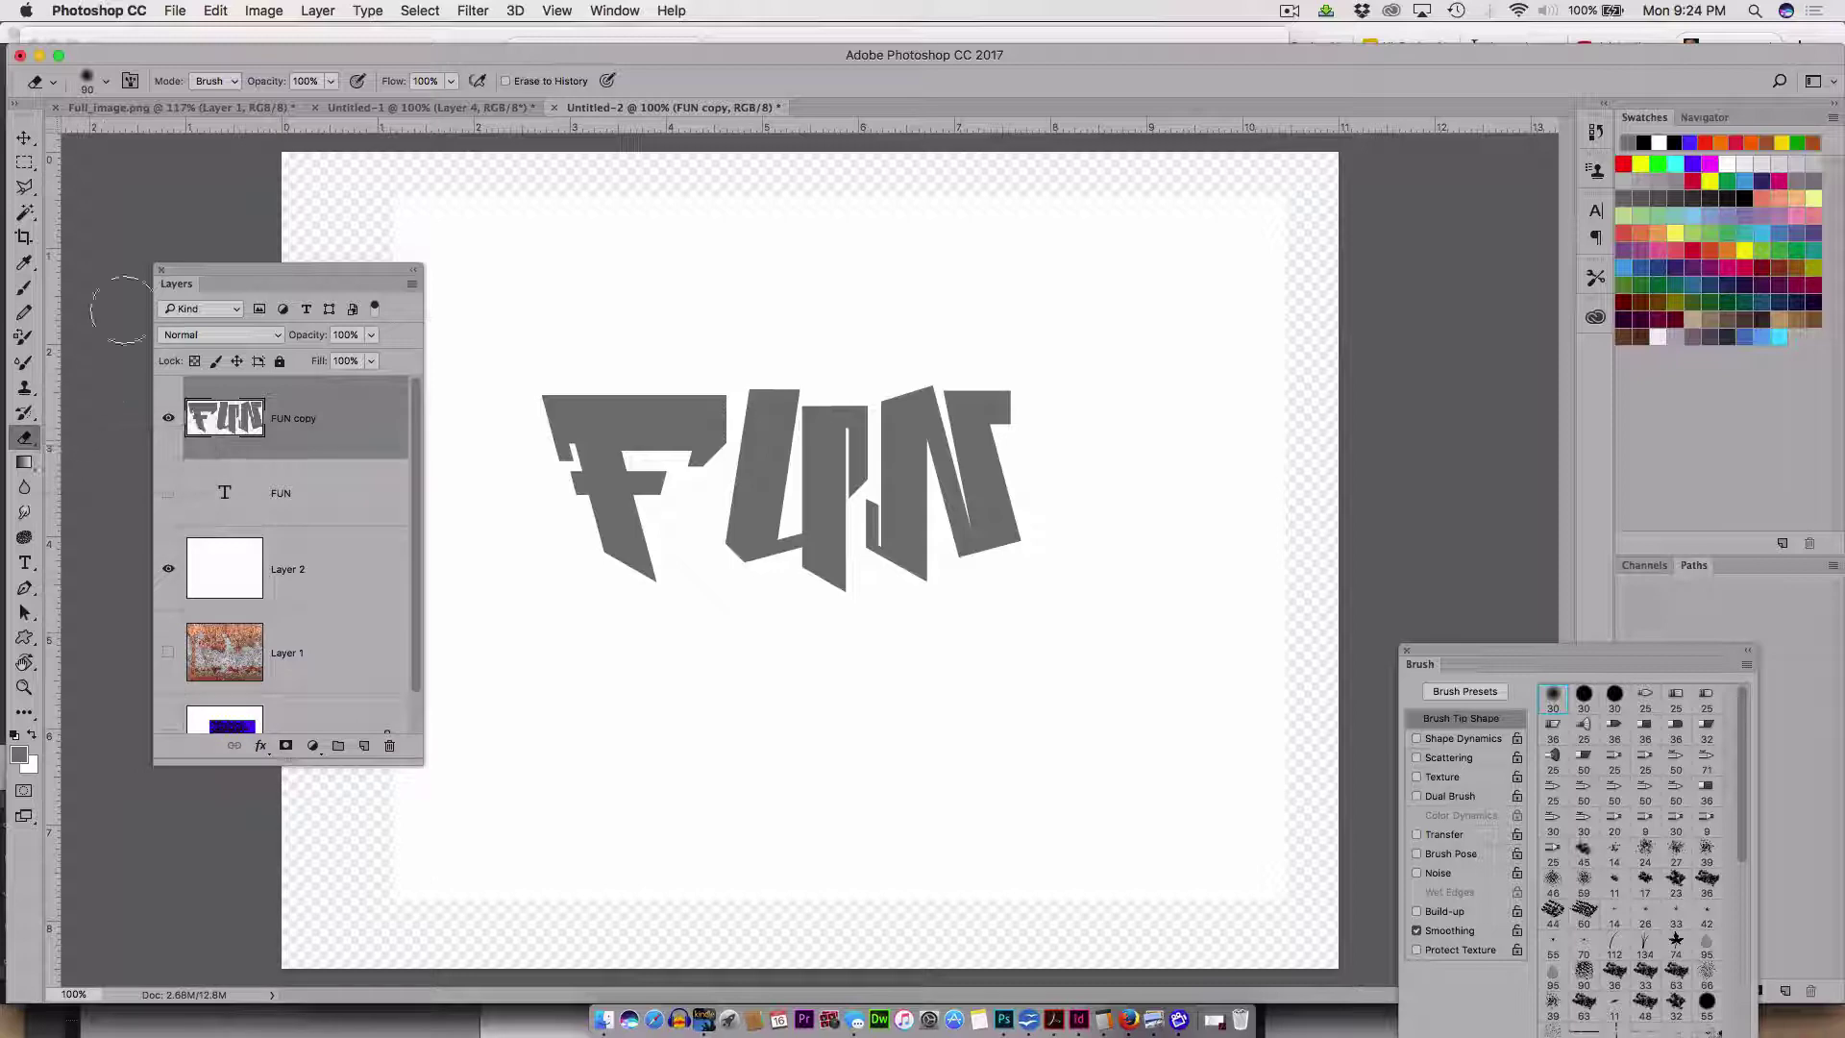
pyautogui.click(106, 82)
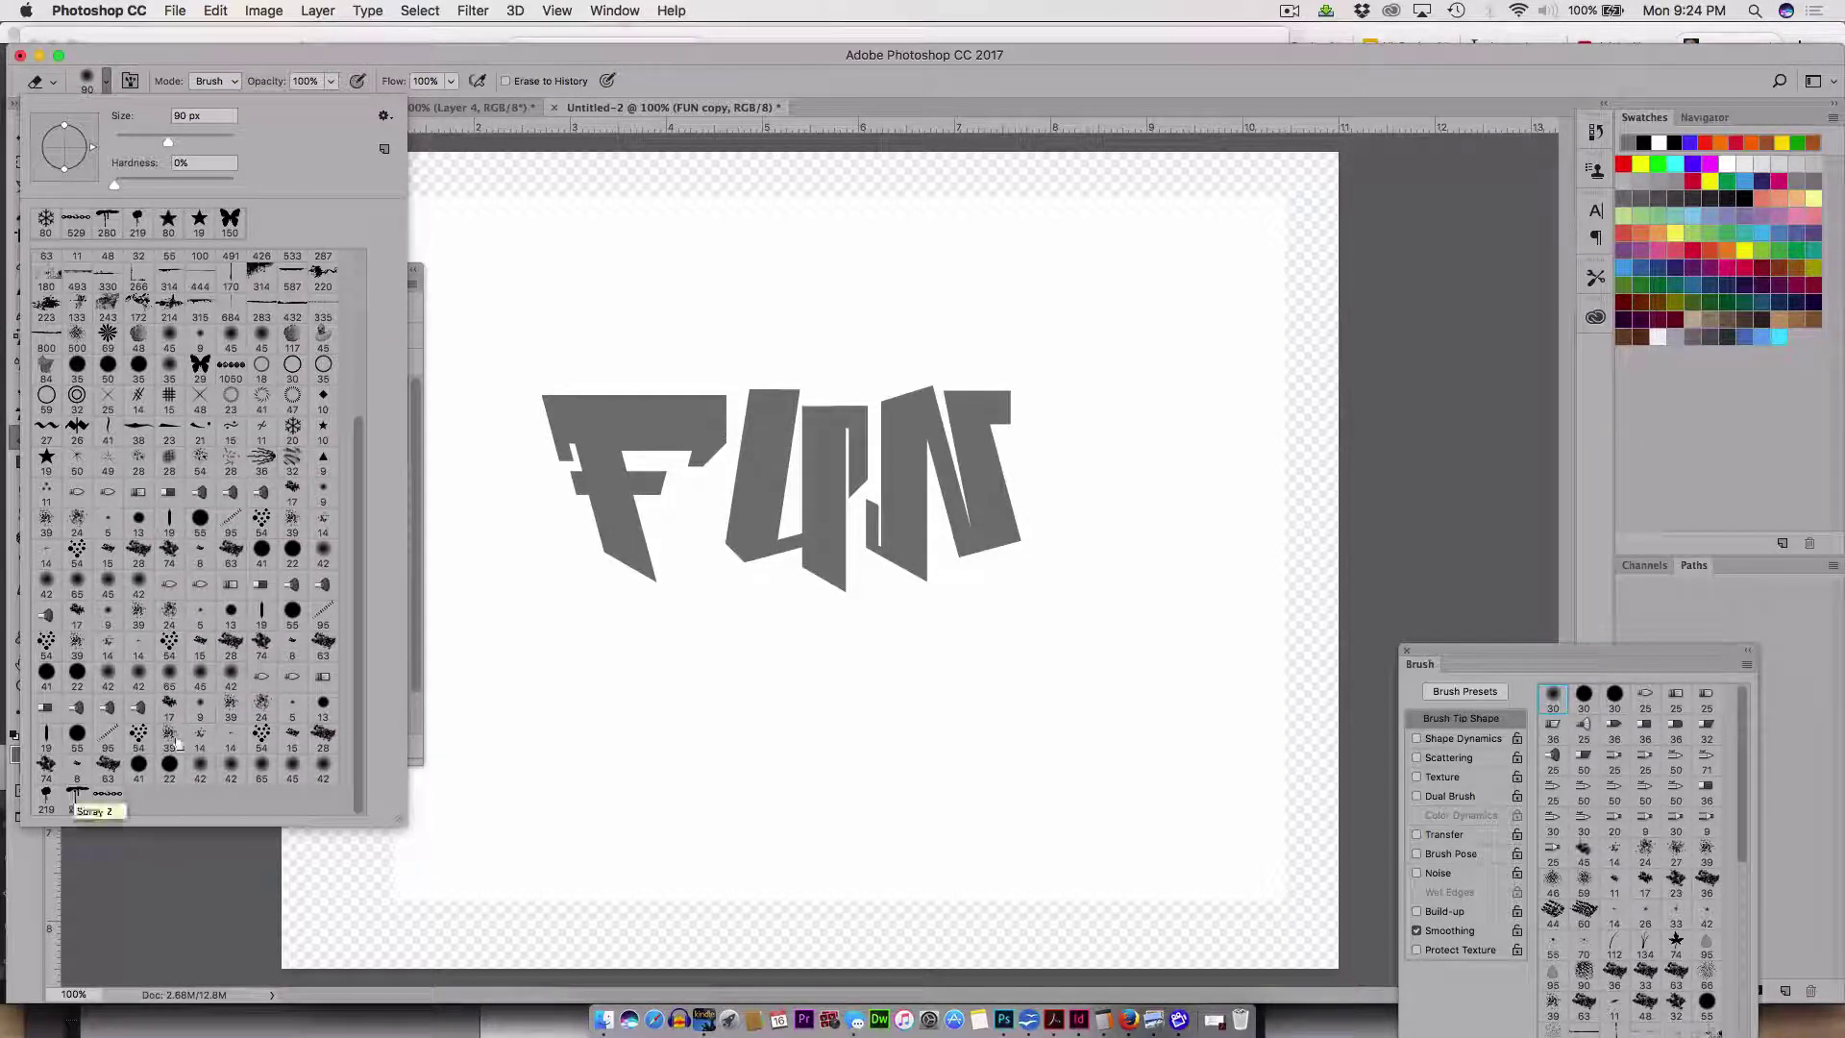
pyautogui.click(107, 798)
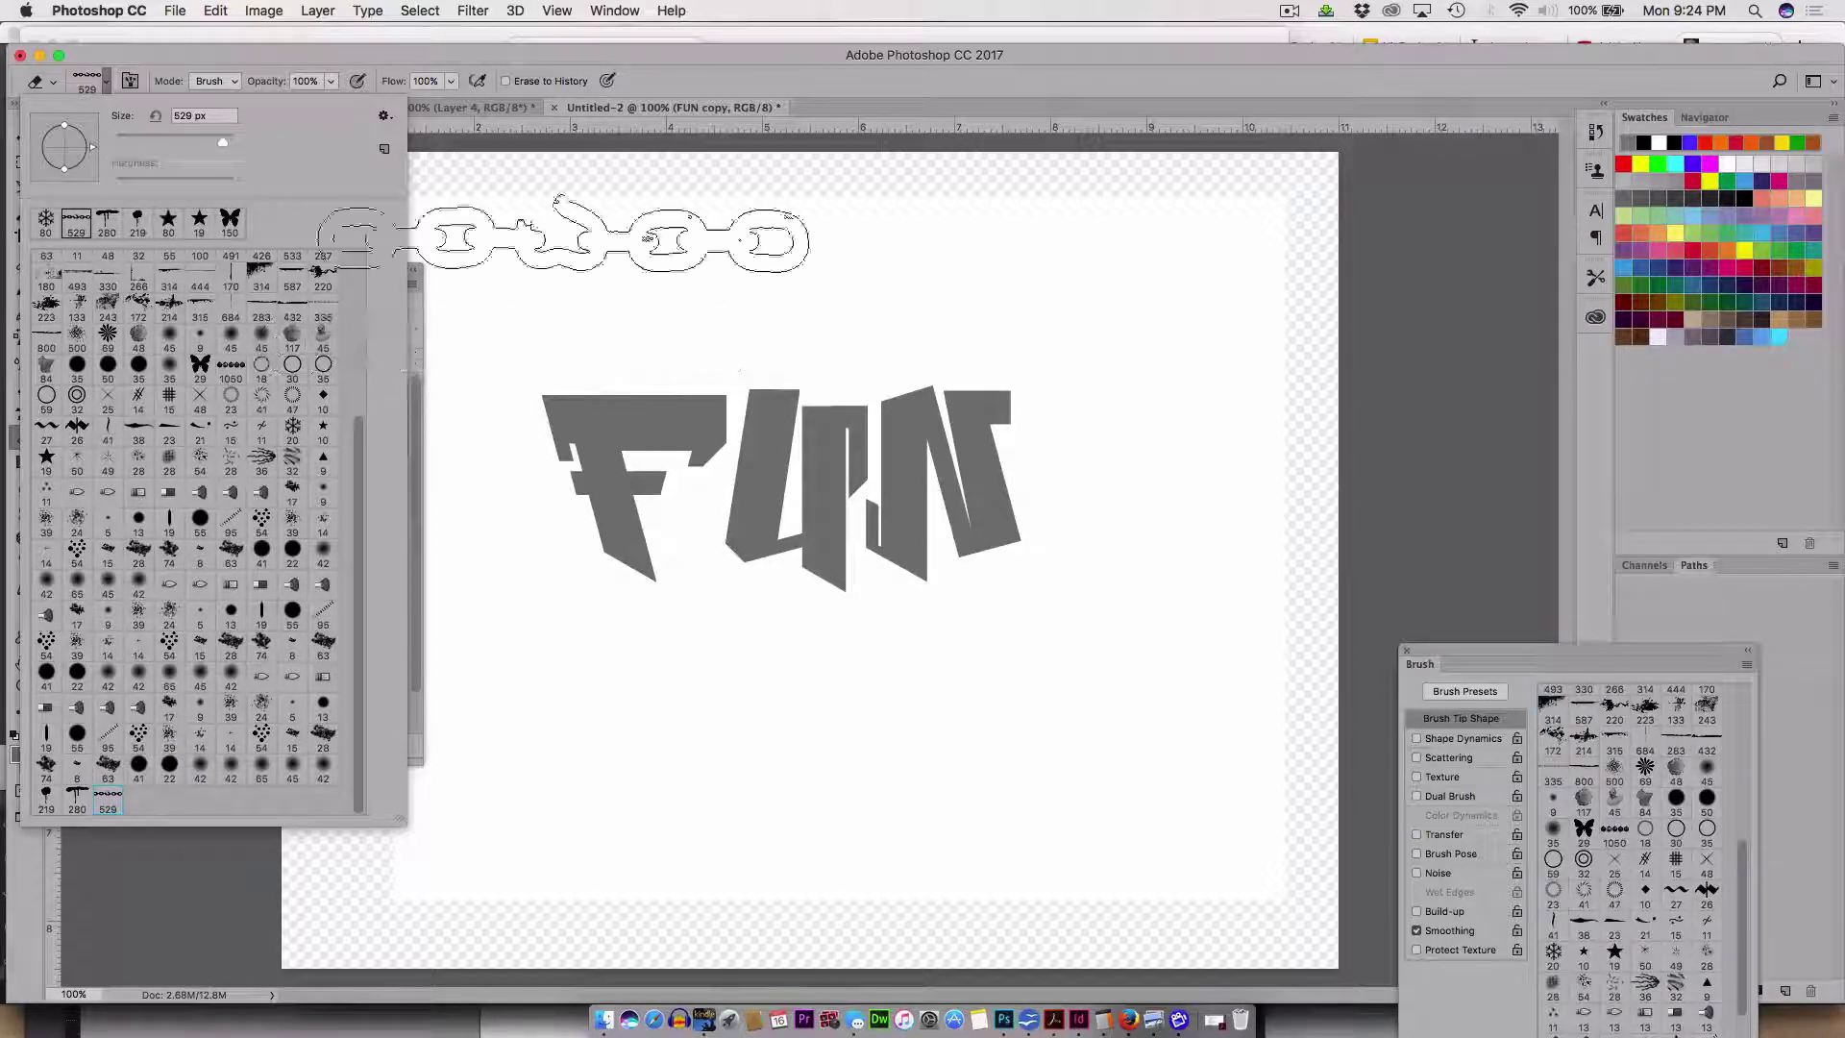
pyautogui.click(659, 132)
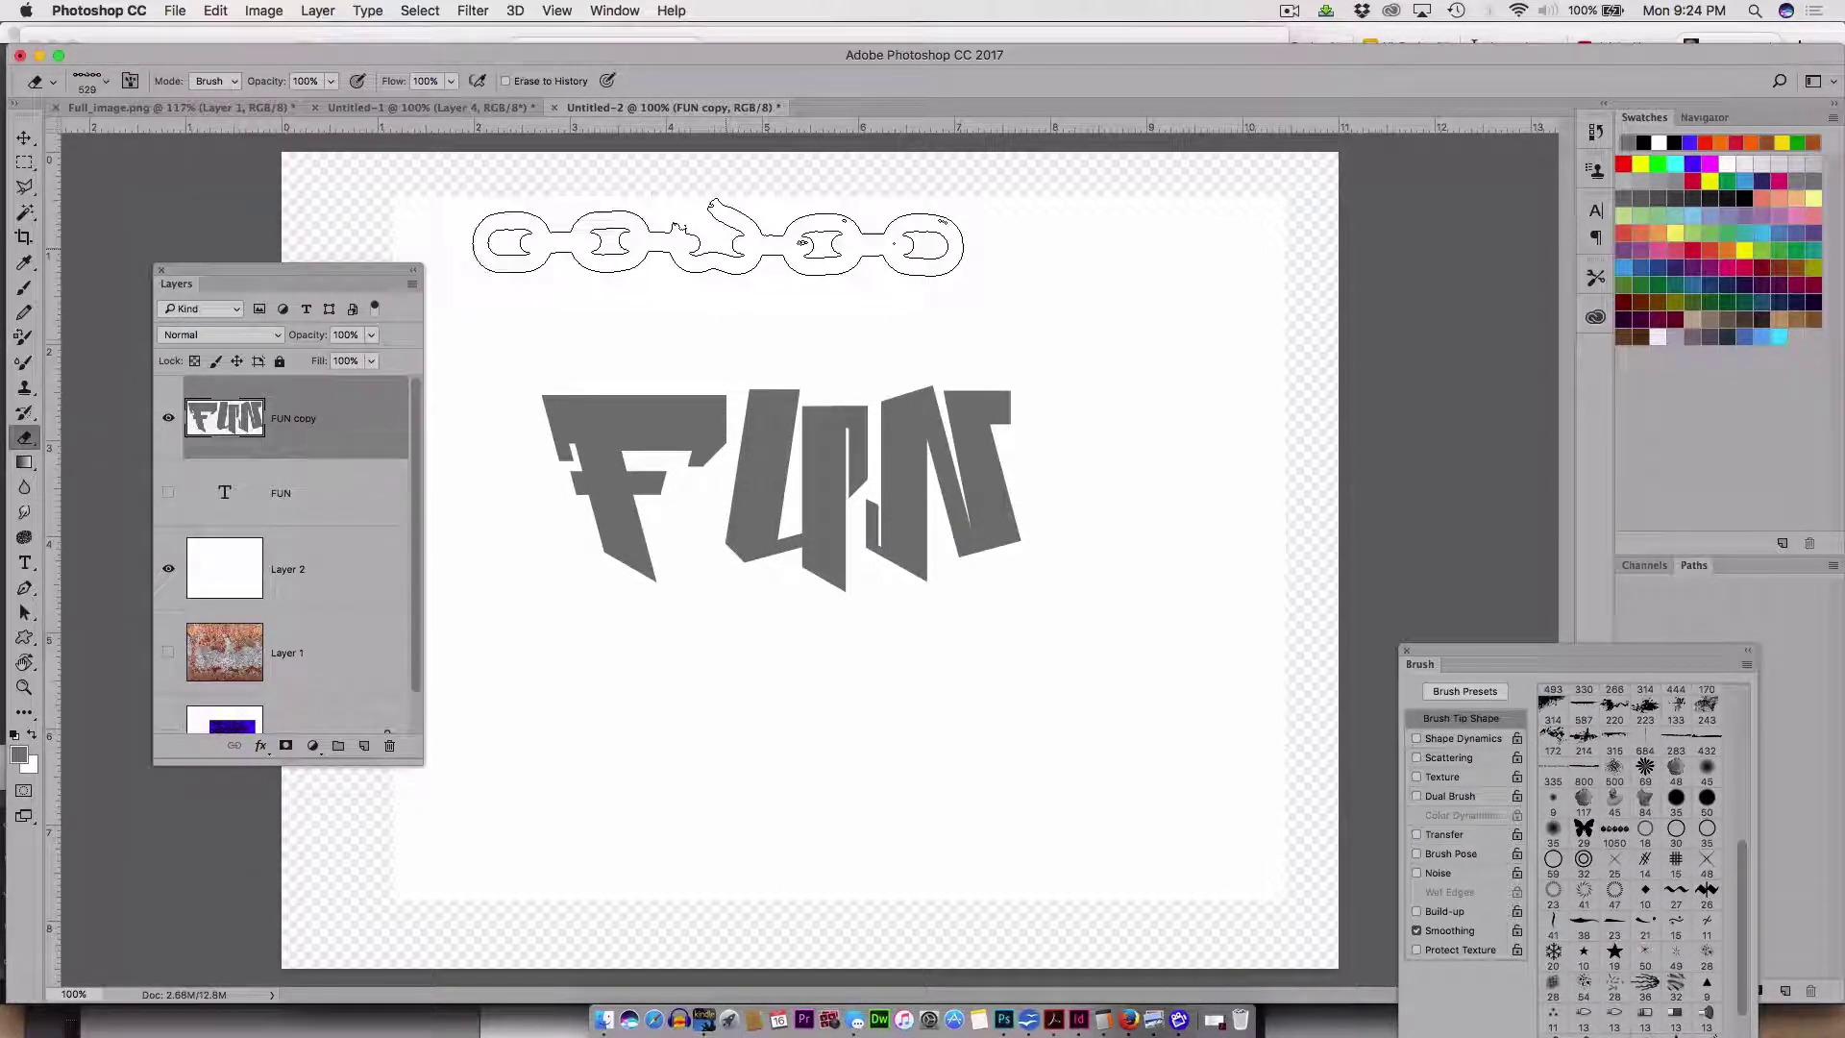
pyautogui.rightClick(734, 370)
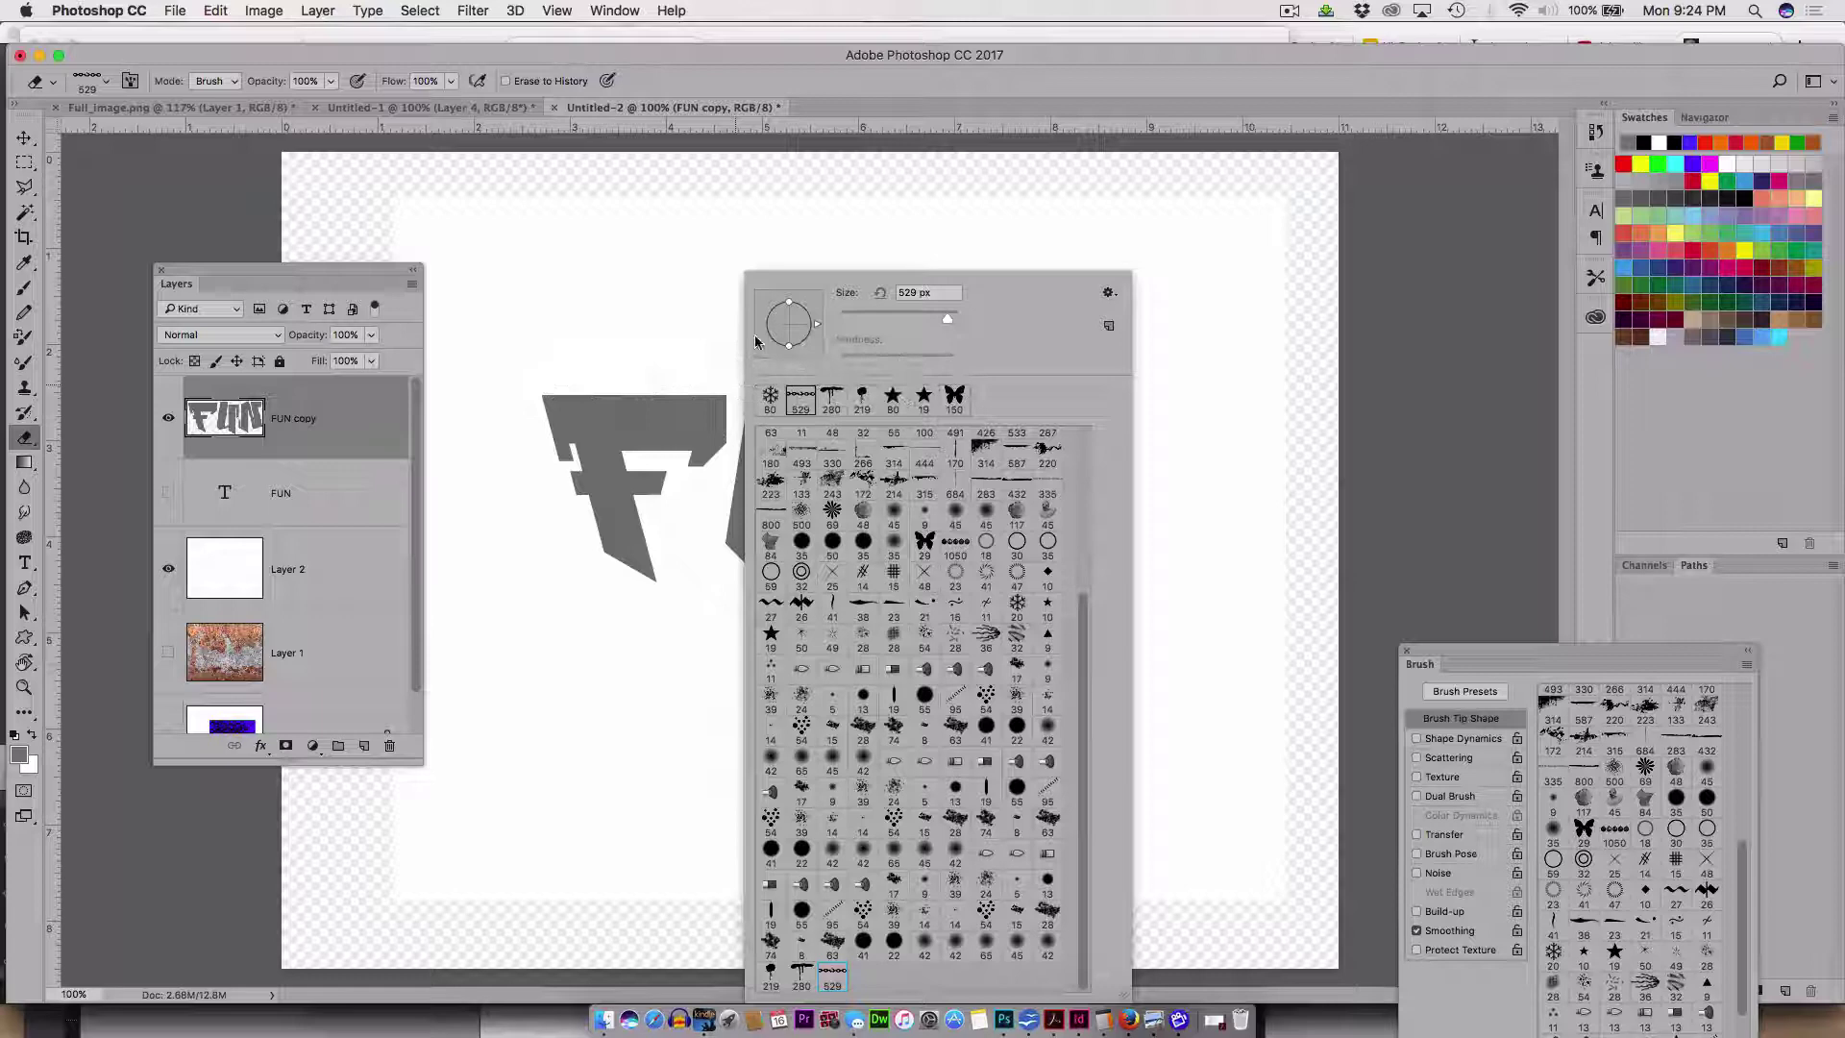
pyautogui.click(576, 234)
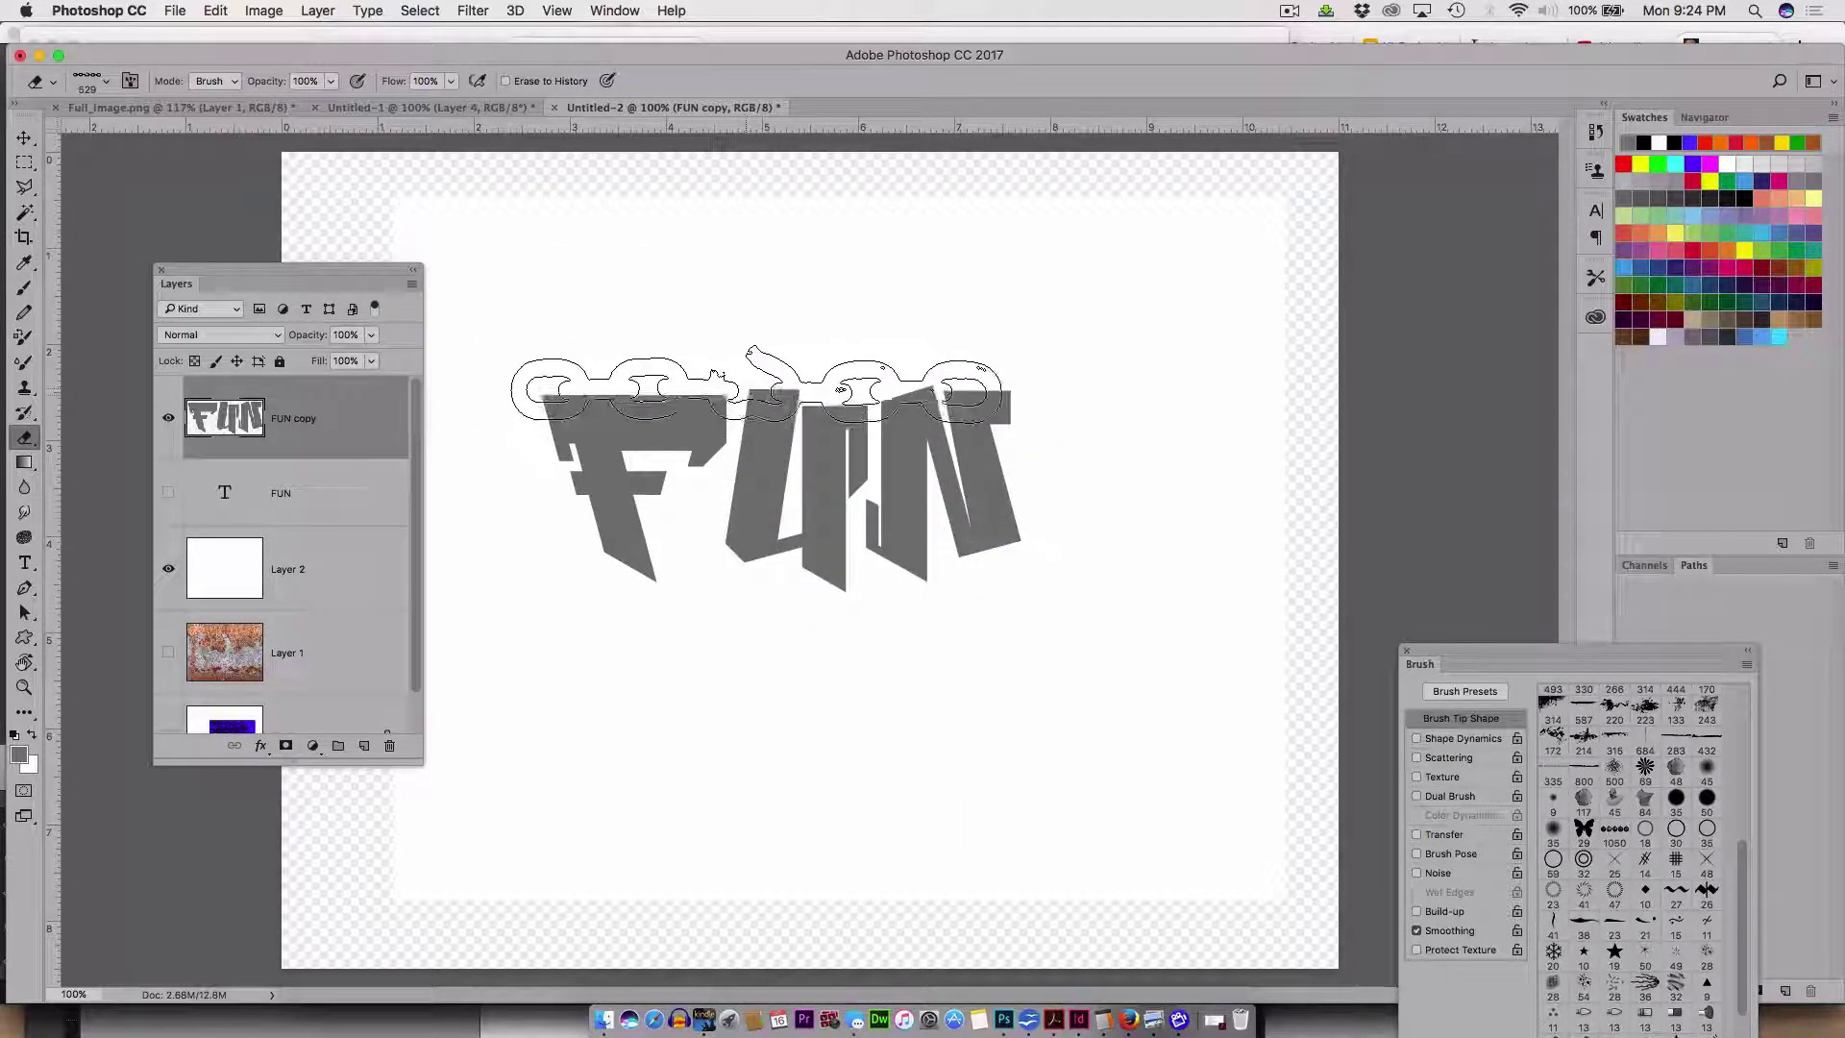
# - Erase chain-link patterns across the top, middle and bottom of the FUN copy letters
pyautogui.click(774, 406)
pyautogui.click(870, 543)
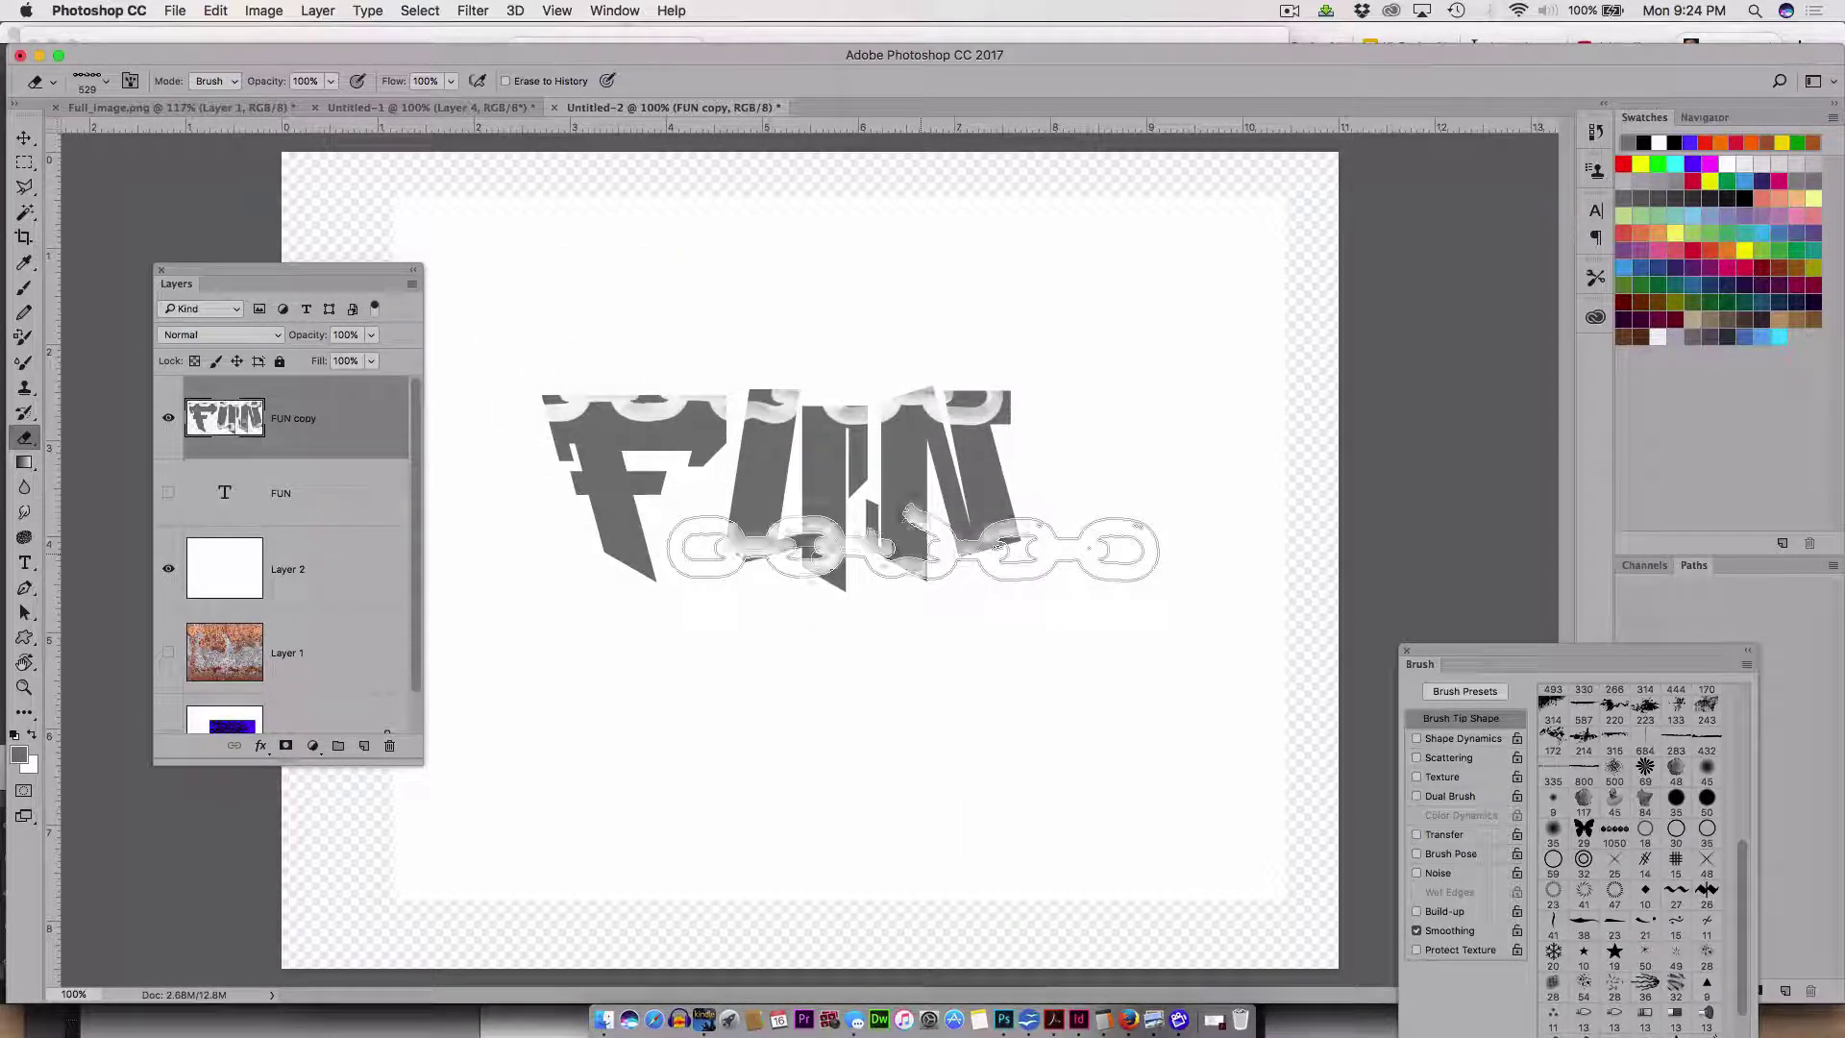
pyautogui.click(812, 569)
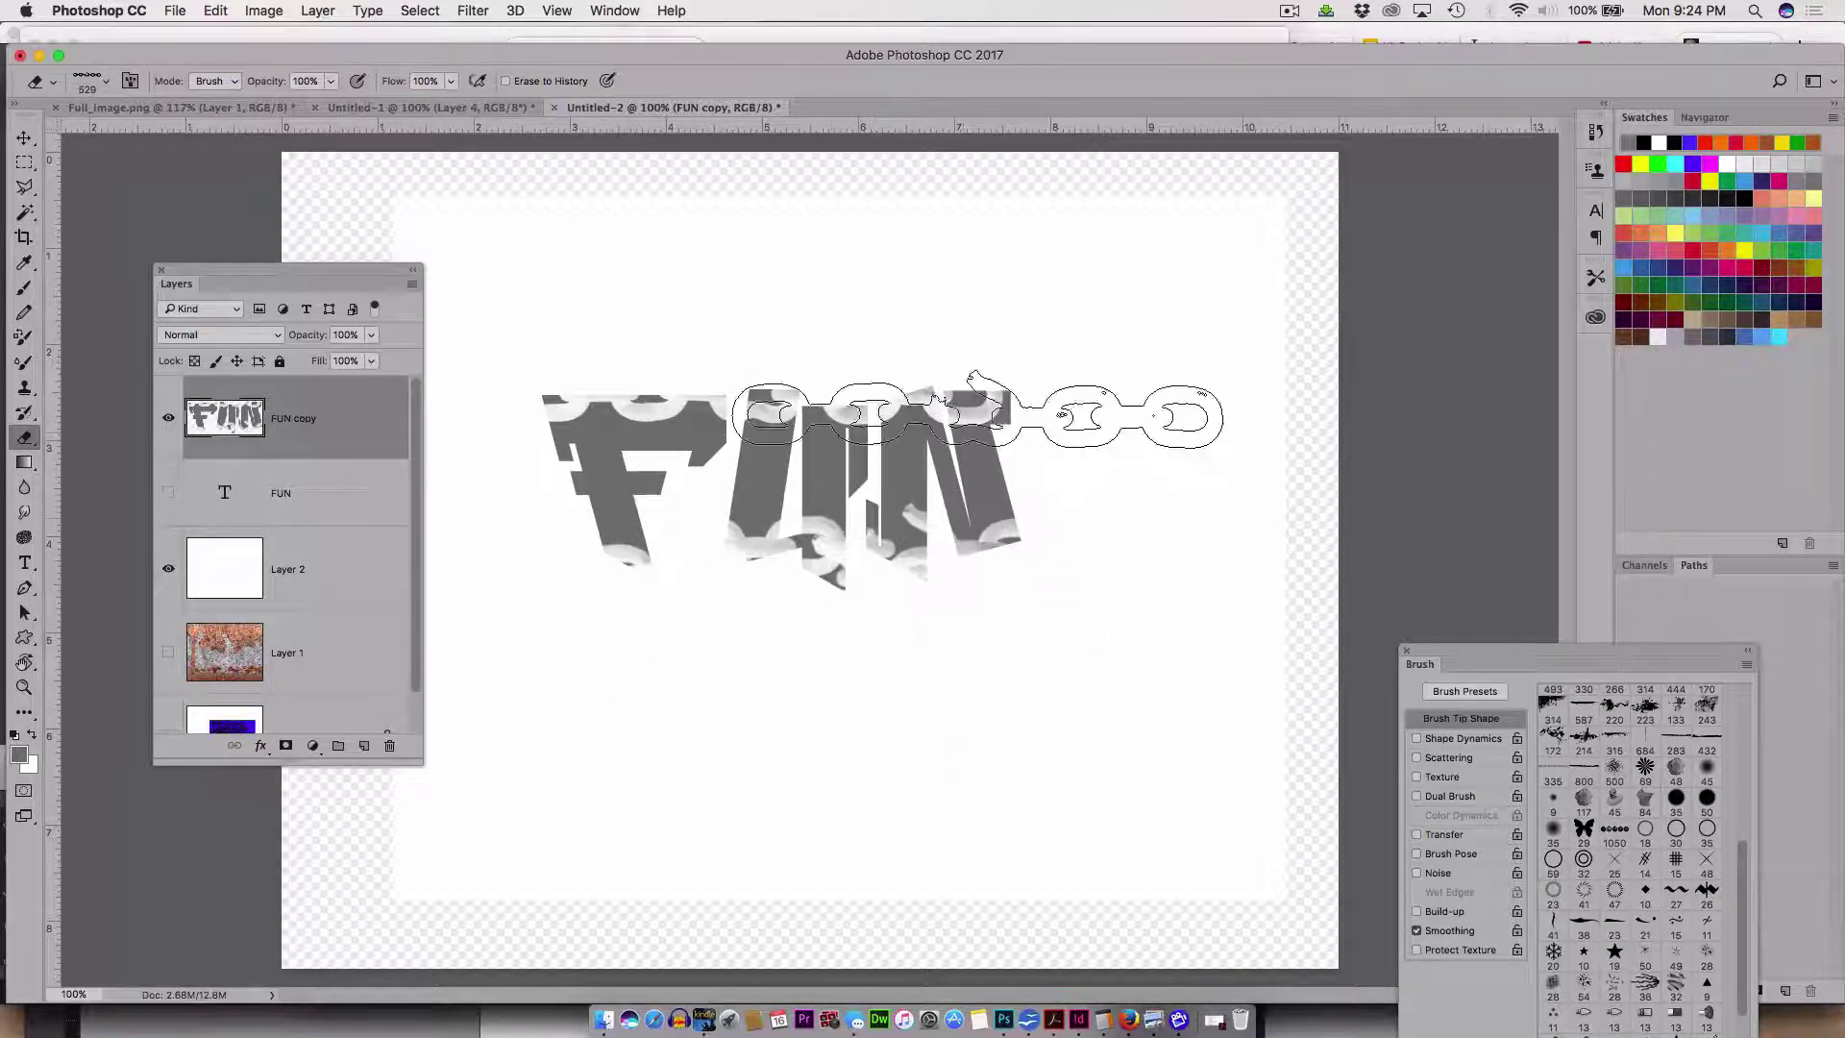
pyautogui.press('super+alt+z')
pyautogui.press('super+alt+z')
pyautogui.press('super+alt+z')
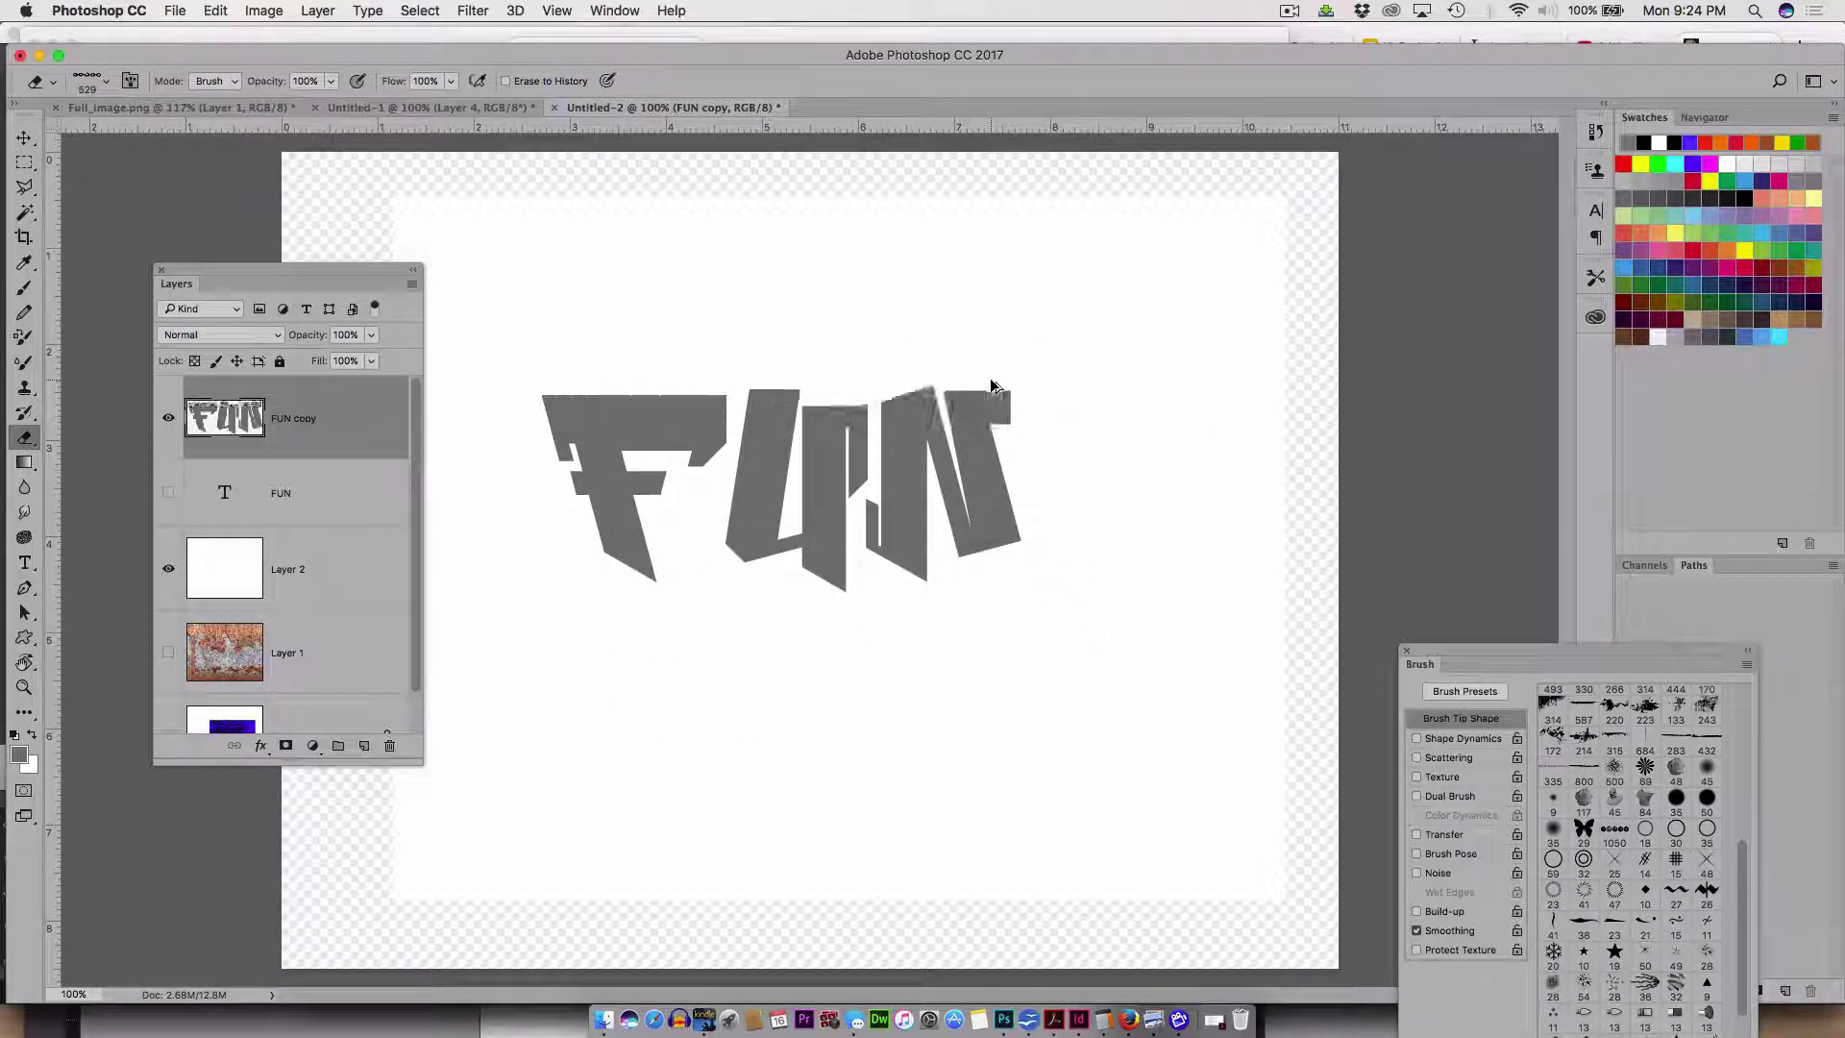
pyautogui.click(781, 423)
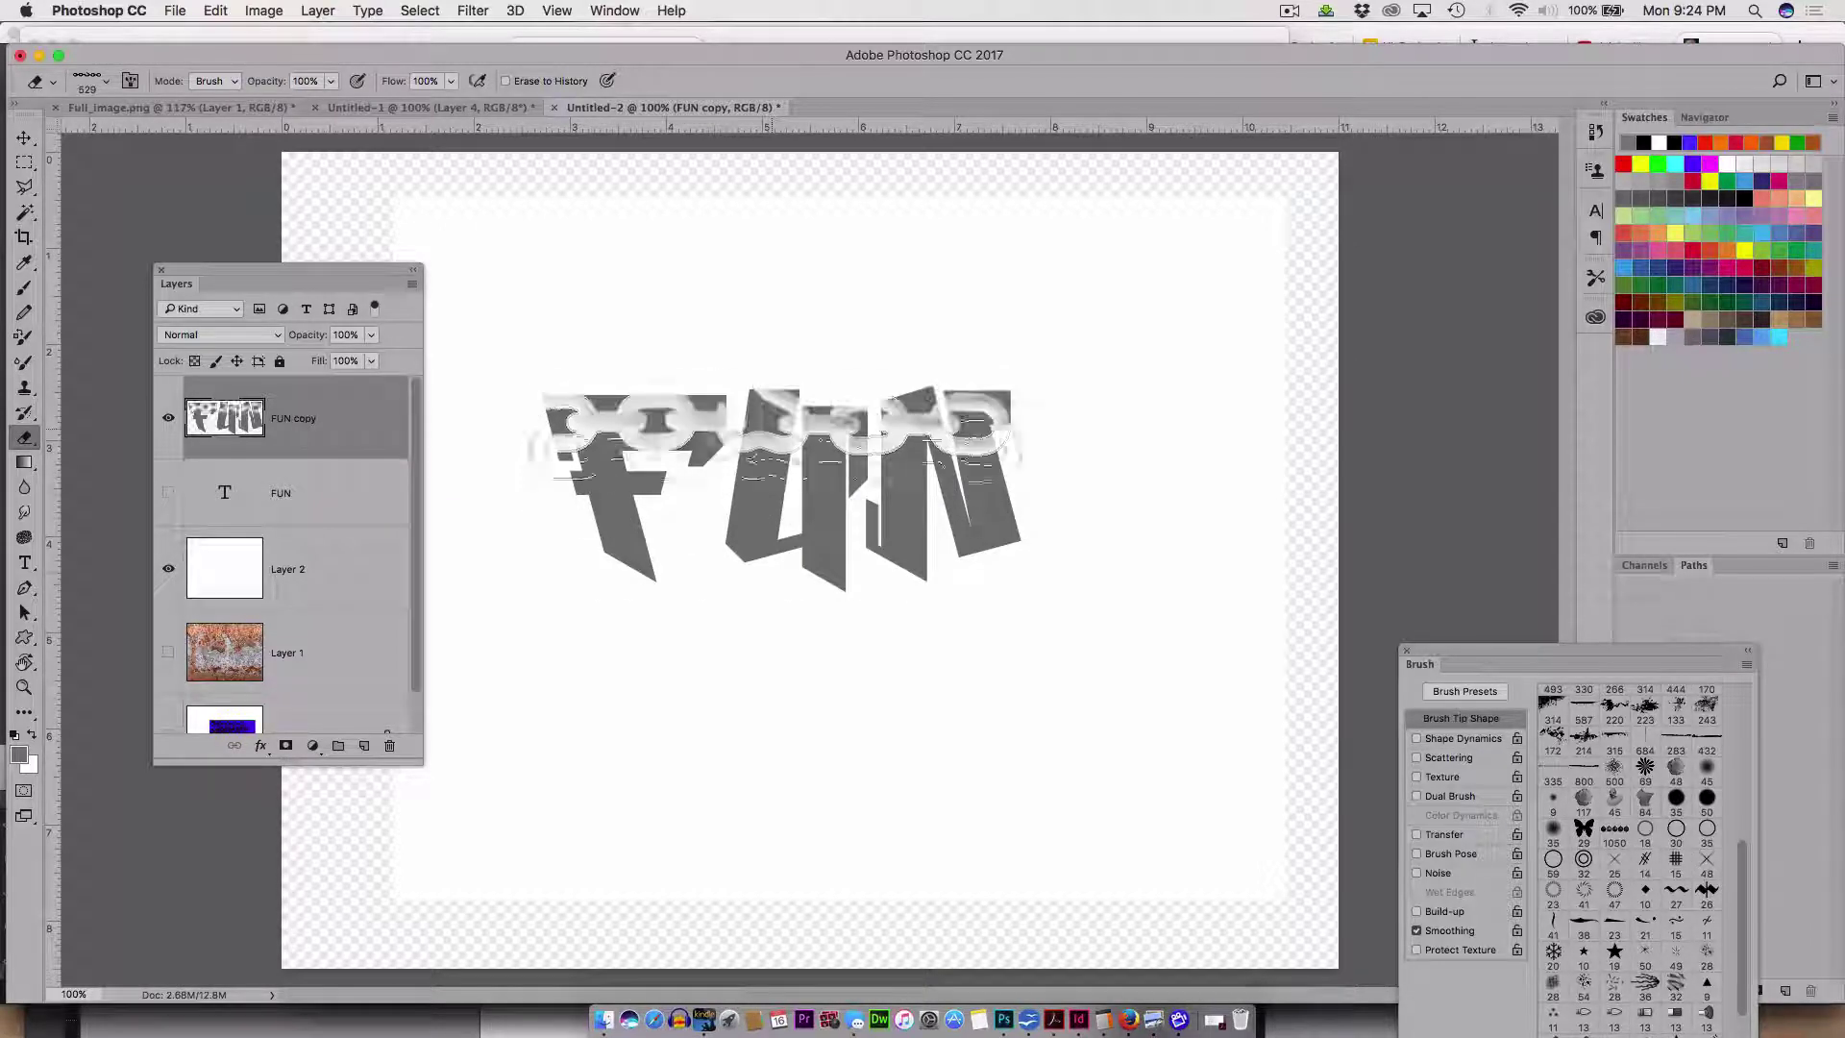
pyautogui.click(787, 492)
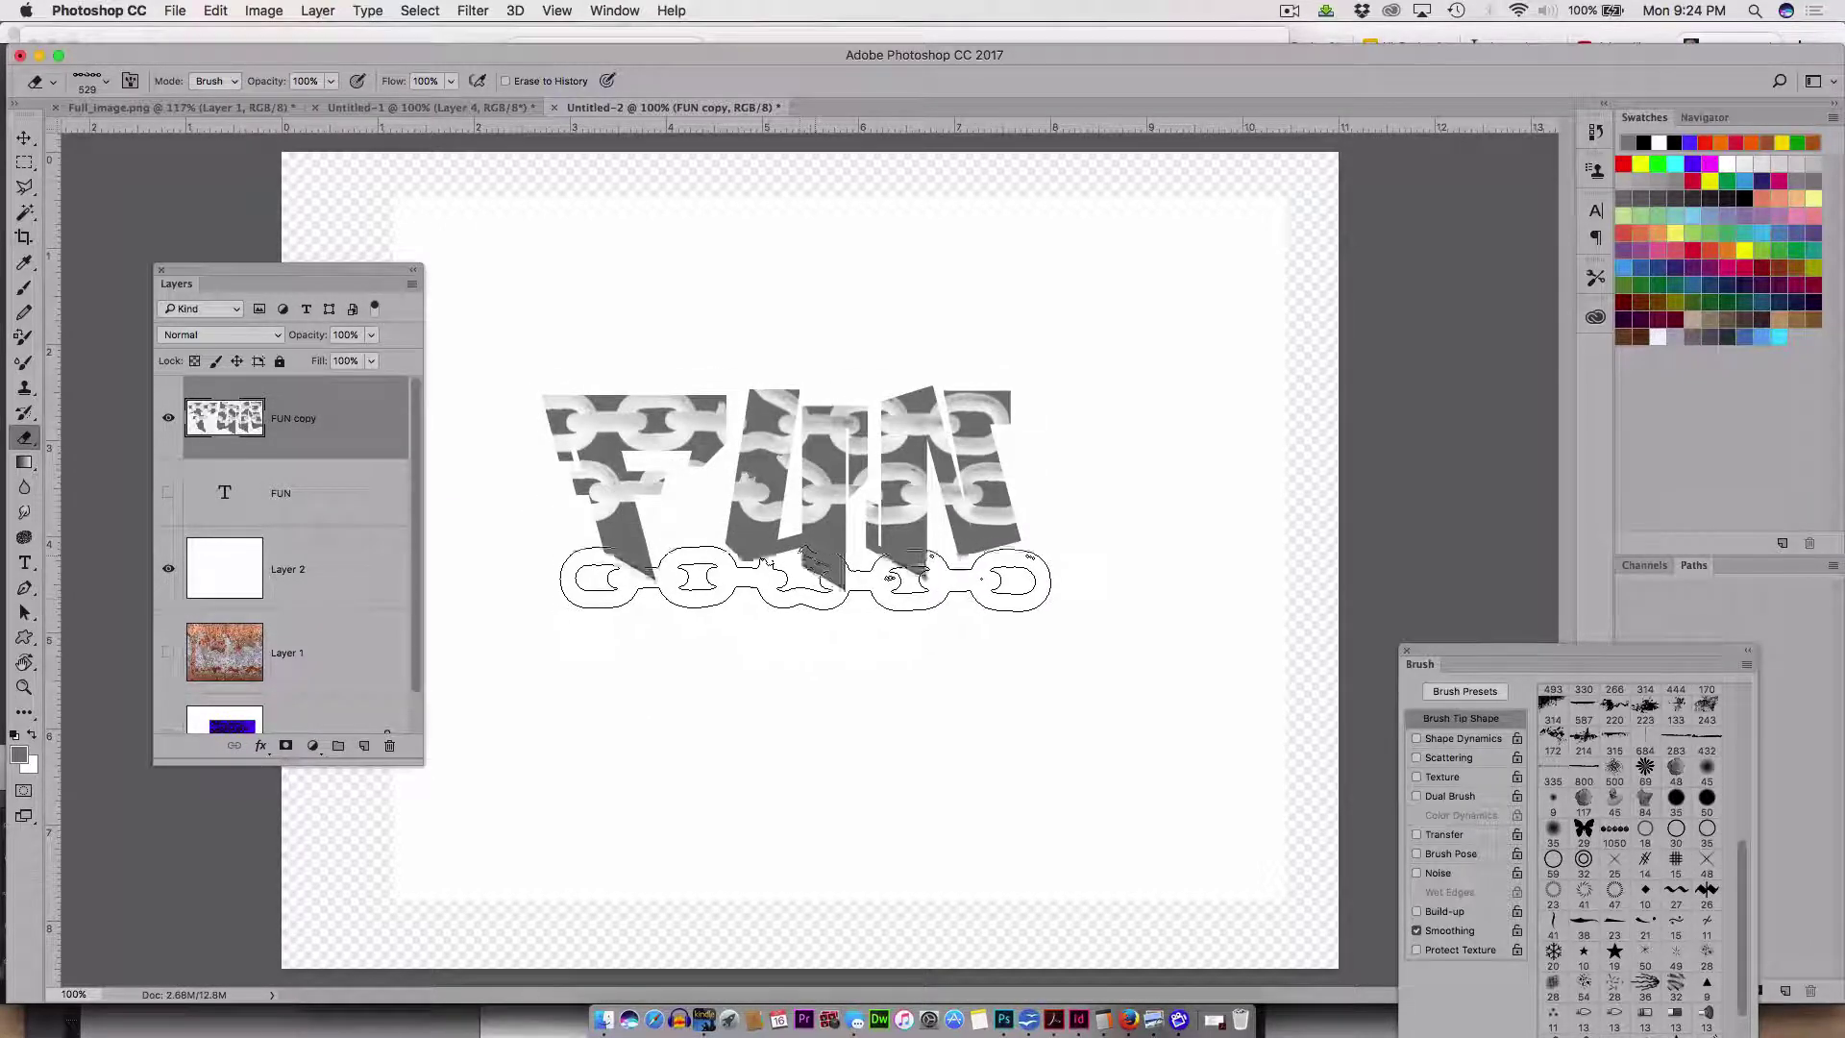
pyautogui.click(759, 585)
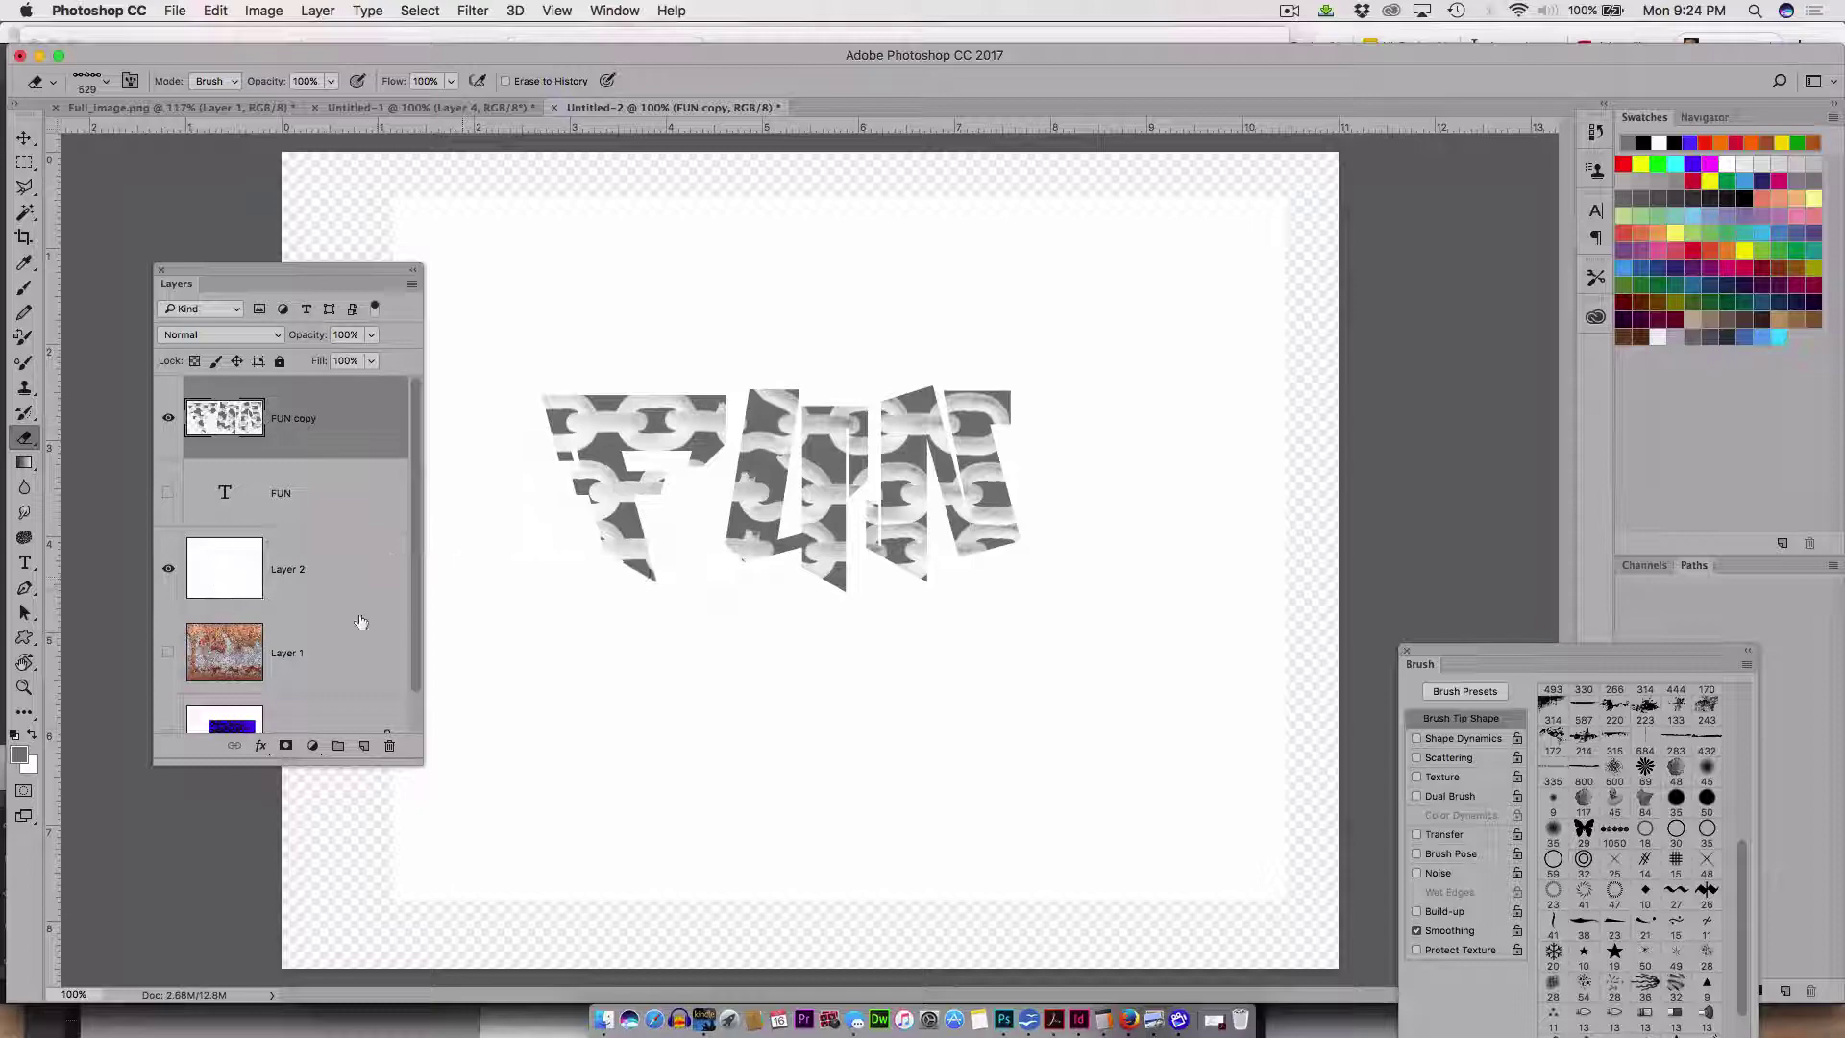
# - Toggle visibility of Layer 2, the rust texture layer and the blue bottom layer to inspect them
pyautogui.click(169, 568)
pyautogui.click(168, 653)
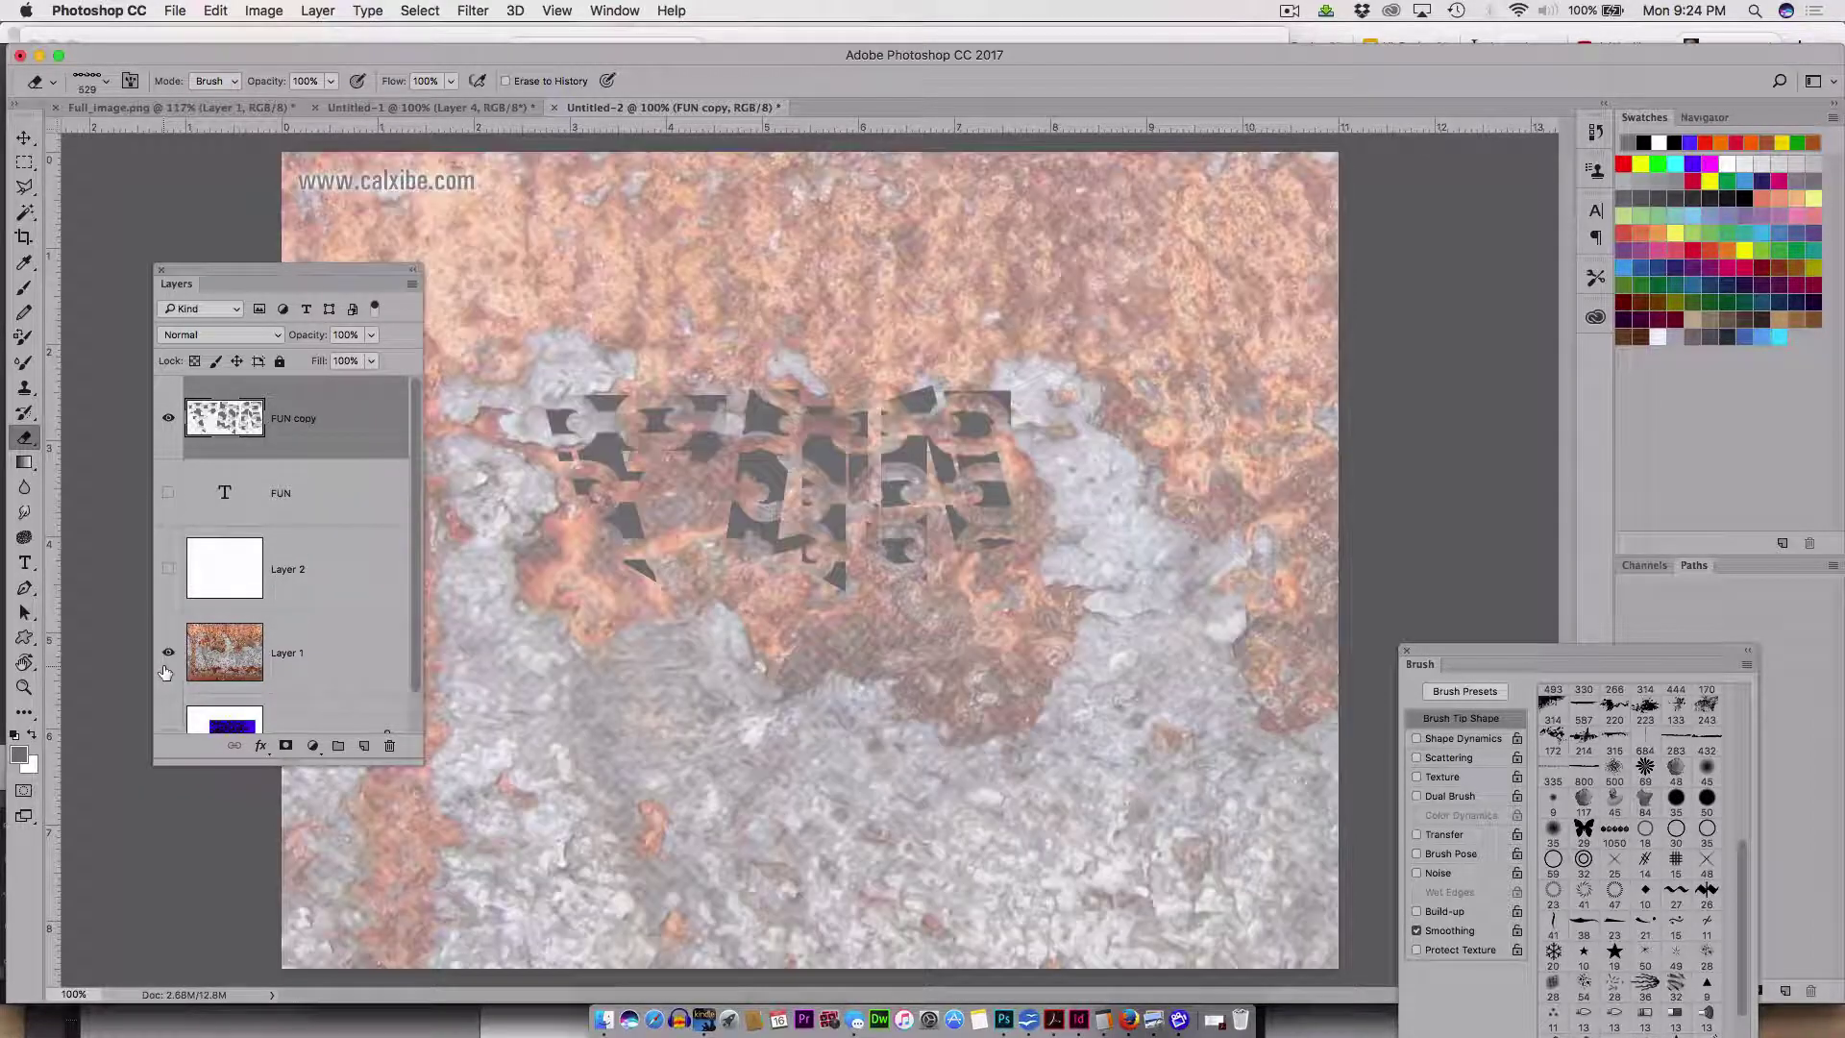
pyautogui.click(169, 652)
pyautogui.click(167, 724)
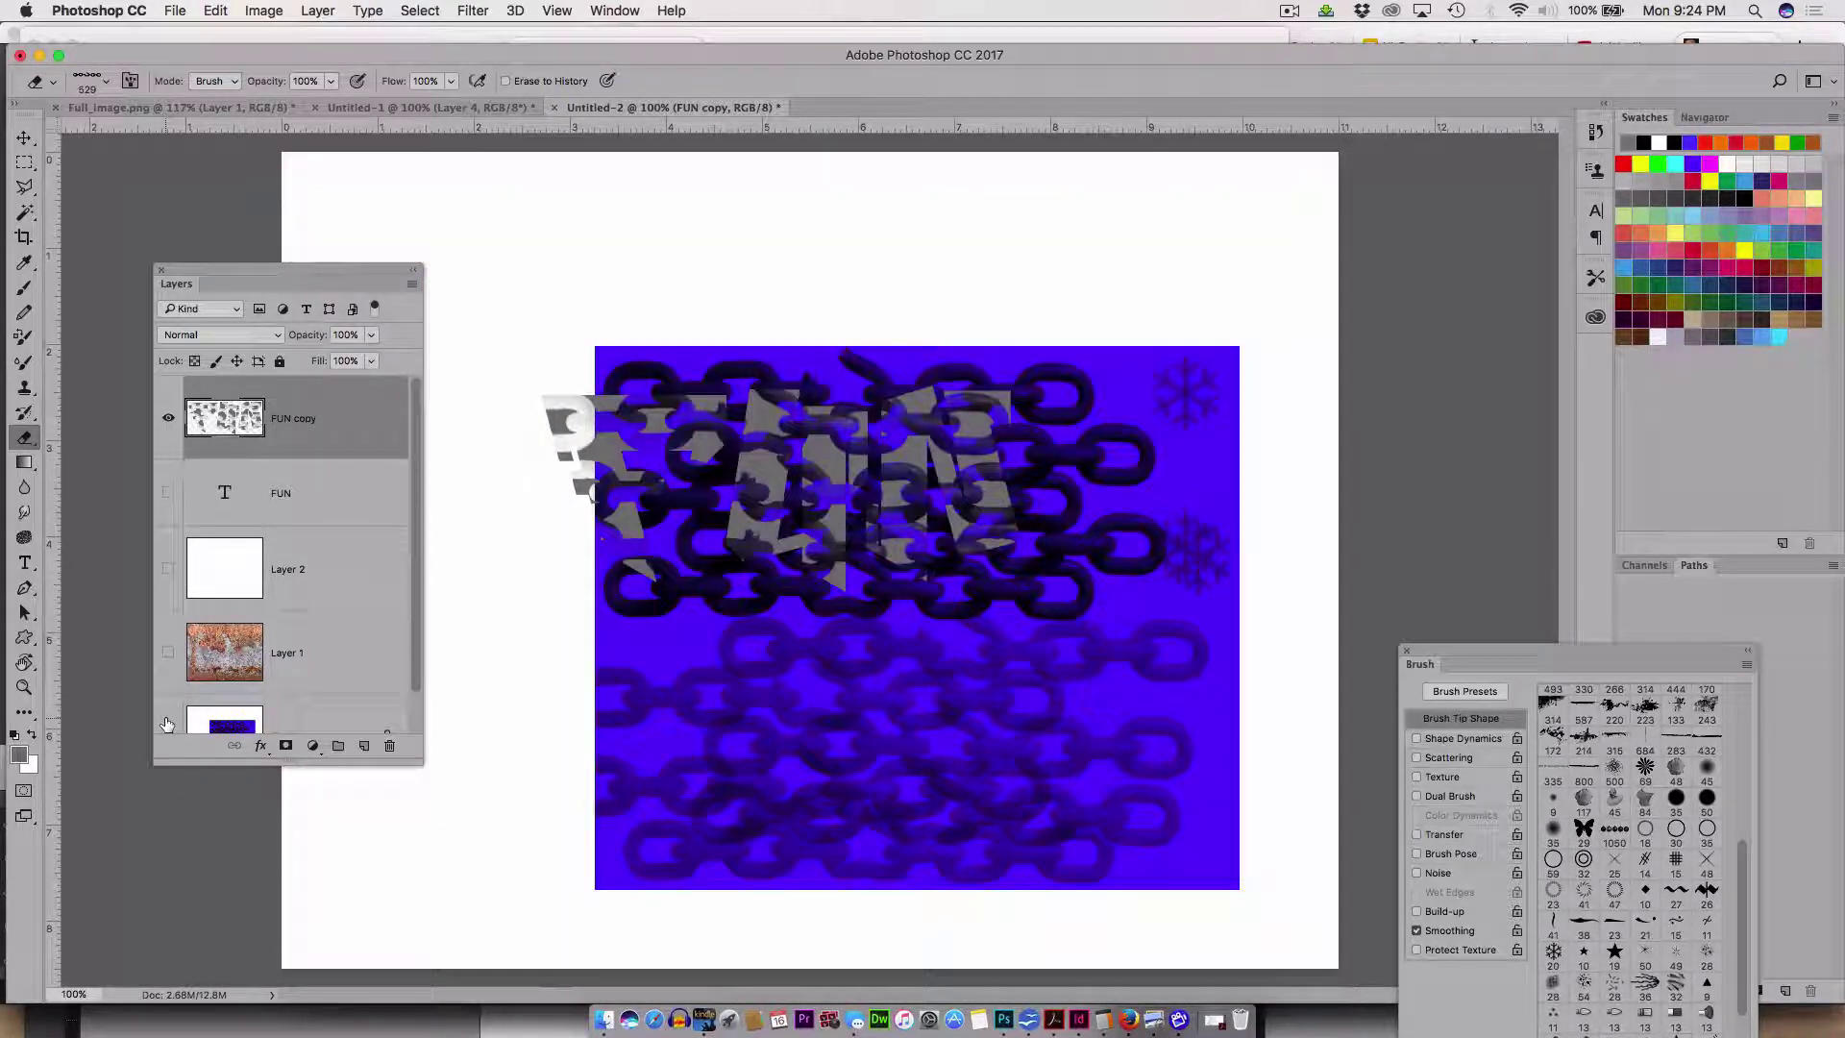
pyautogui.click(167, 724)
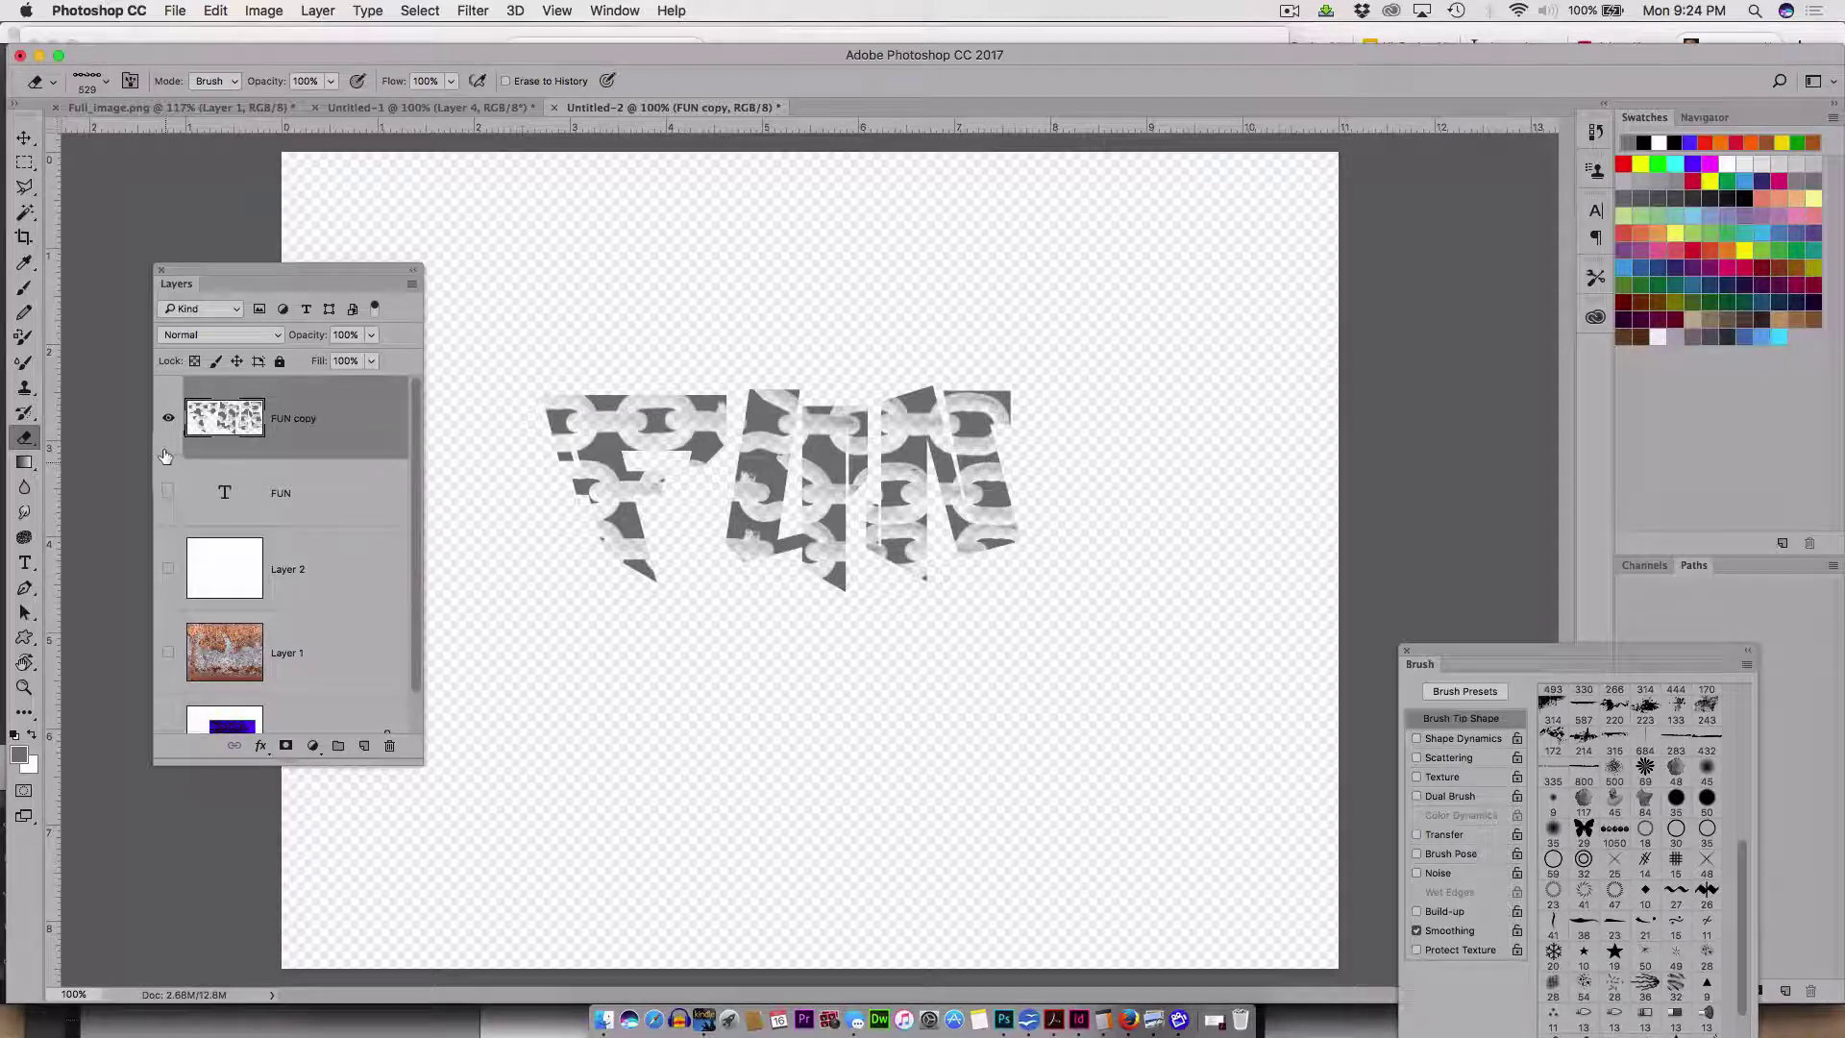
# - Make white Layer 2 active and visible, select the whole canvas, and open the foreground Color Picker
pyautogui.click(193, 571)
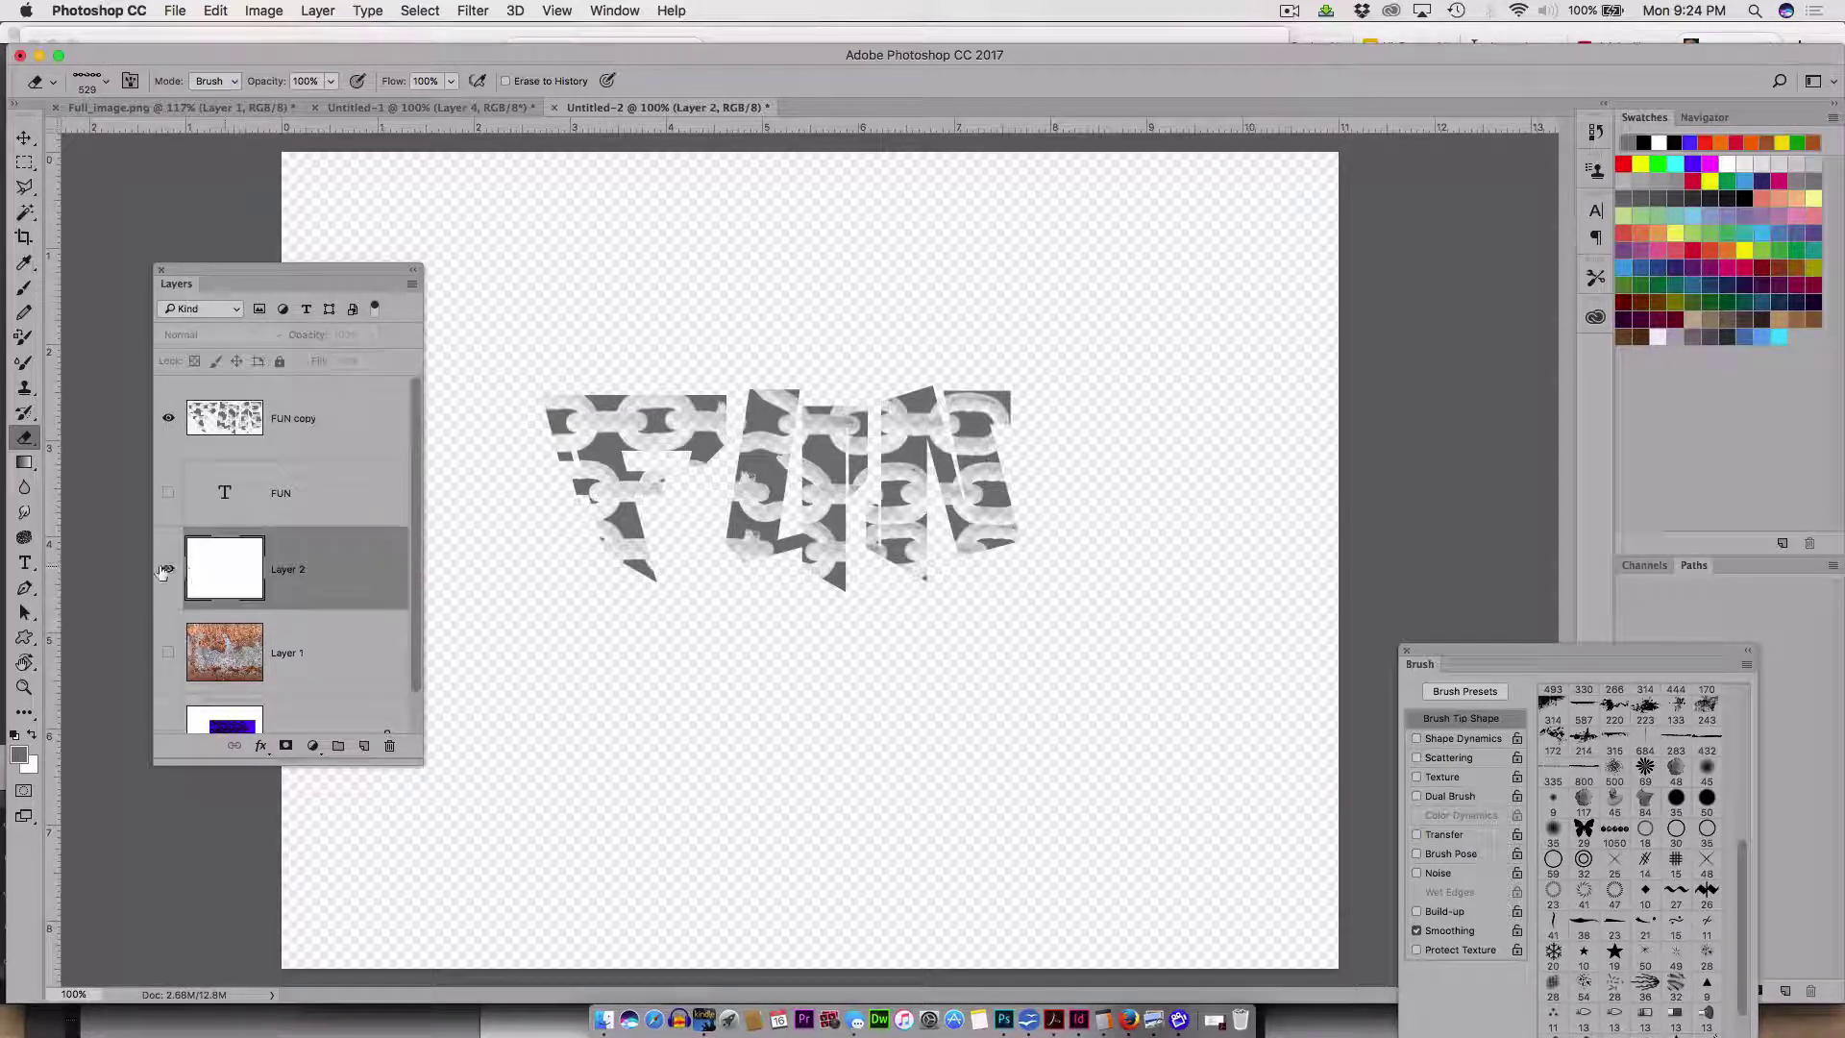
pyautogui.click(167, 570)
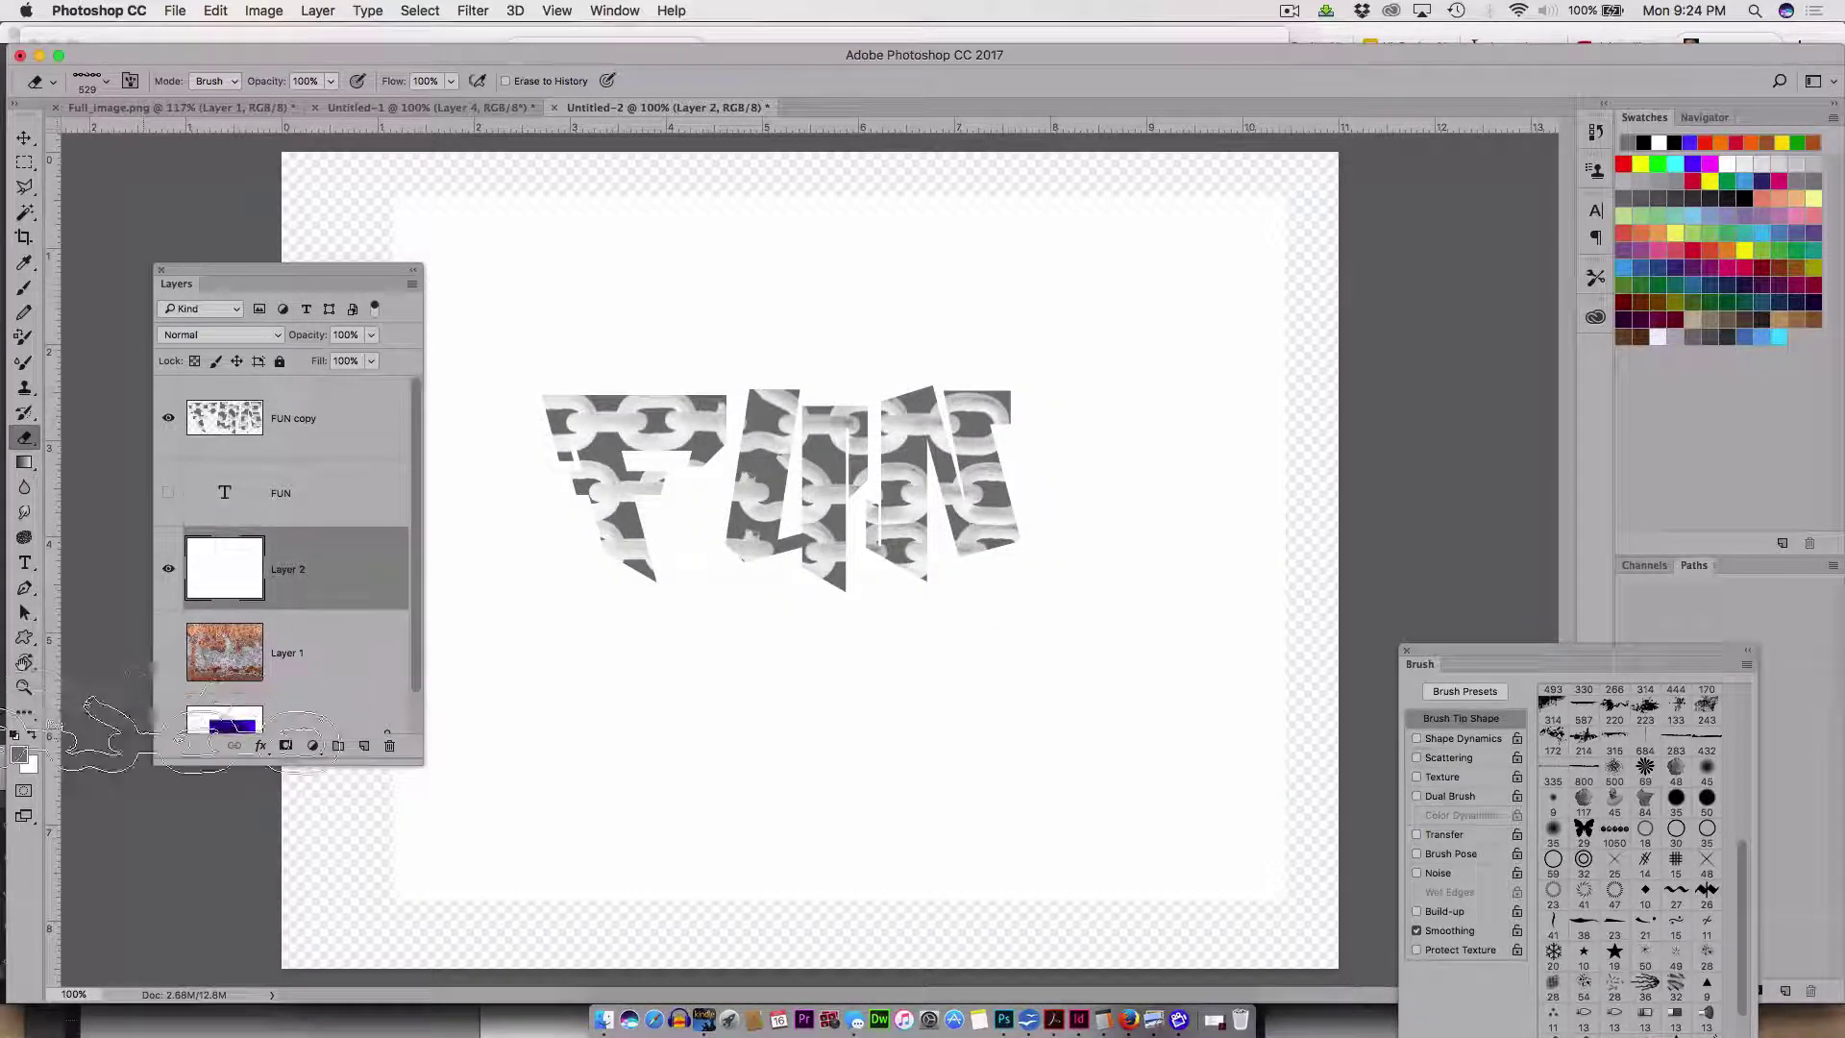
pyautogui.press('super+a')
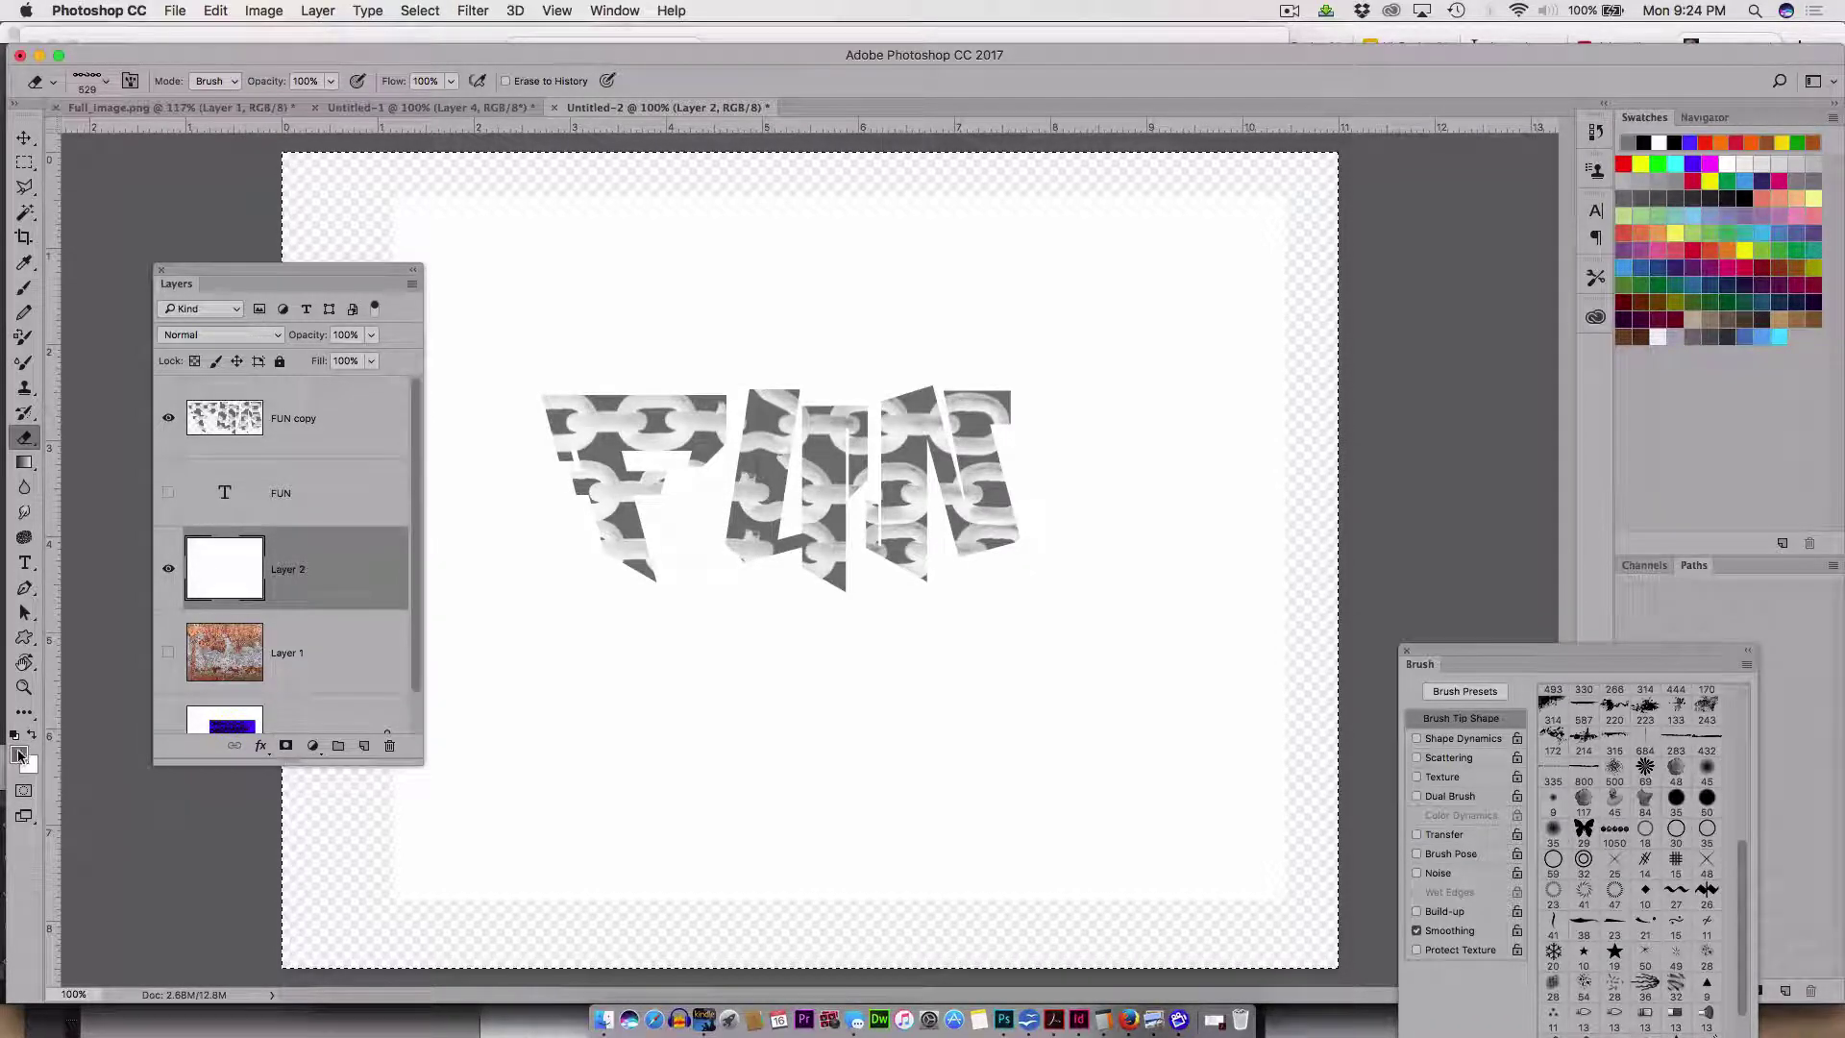
pyautogui.click(18, 755)
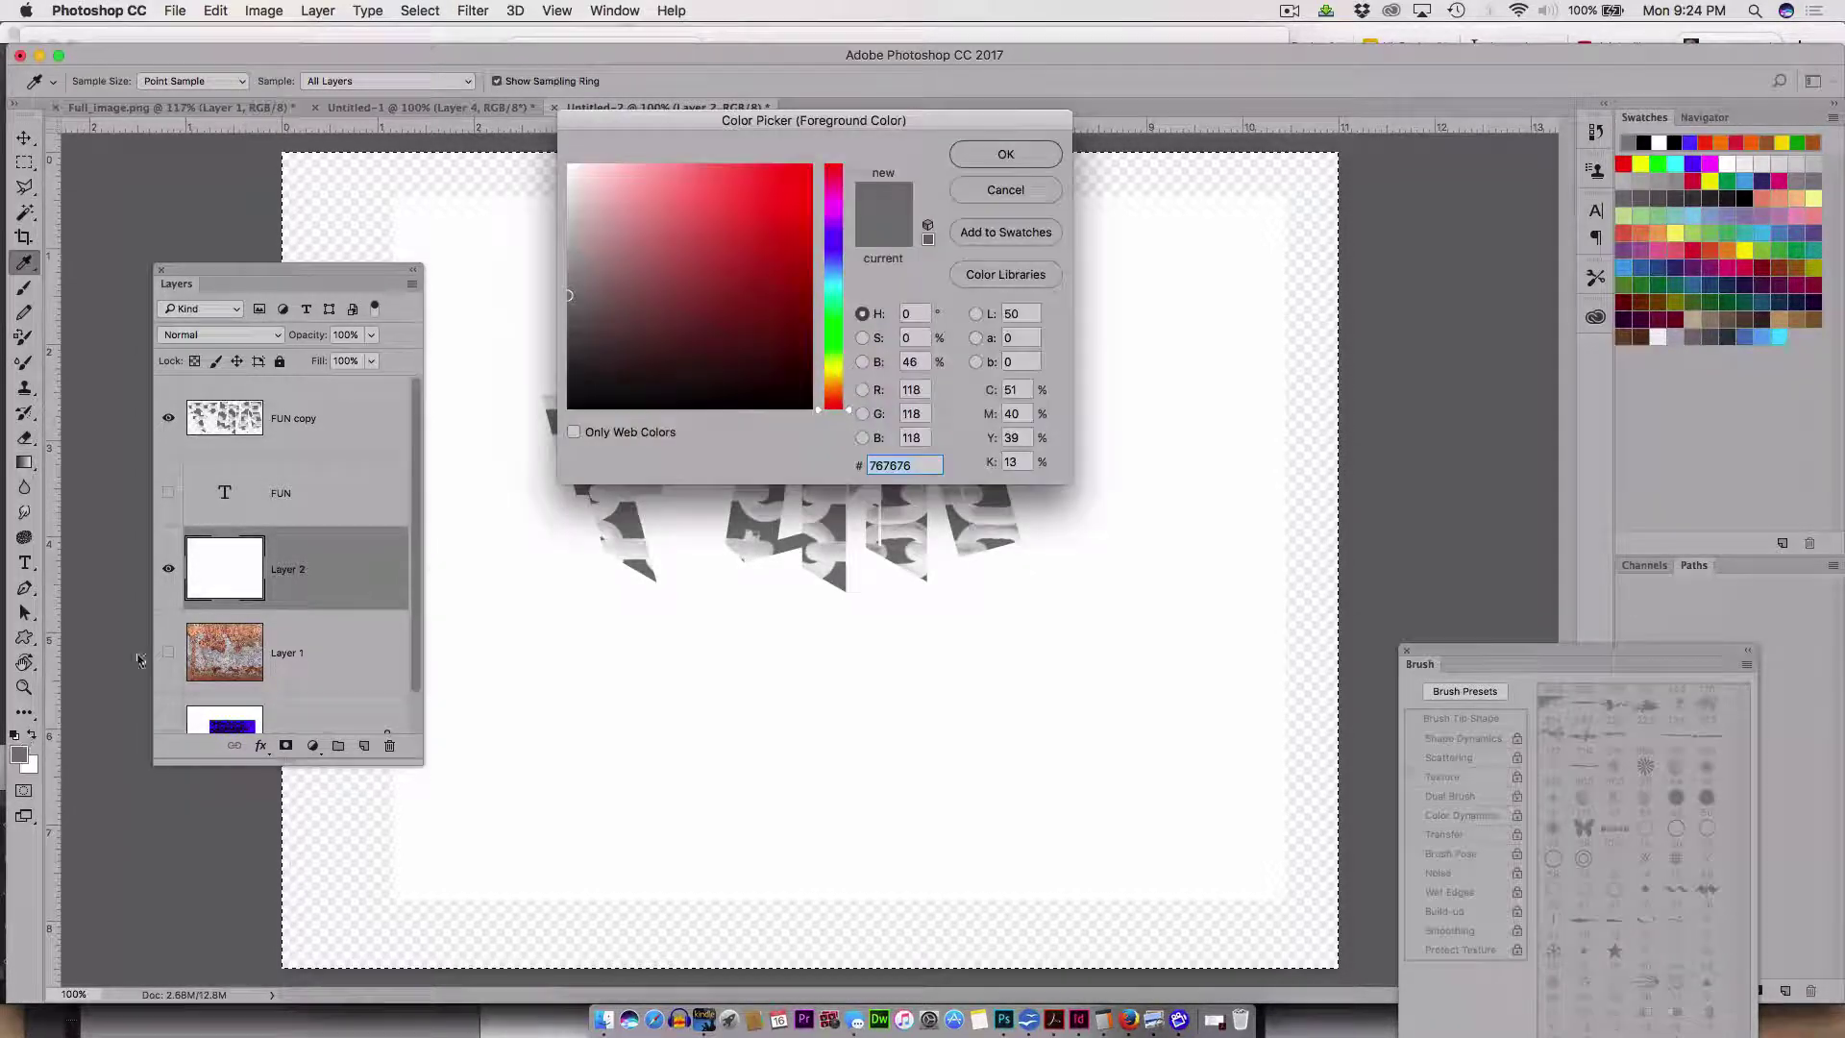
# - Set the foreground colour to pink c576cc using a magenta hue
pyautogui.click(835, 212)
pyautogui.click(776, 197)
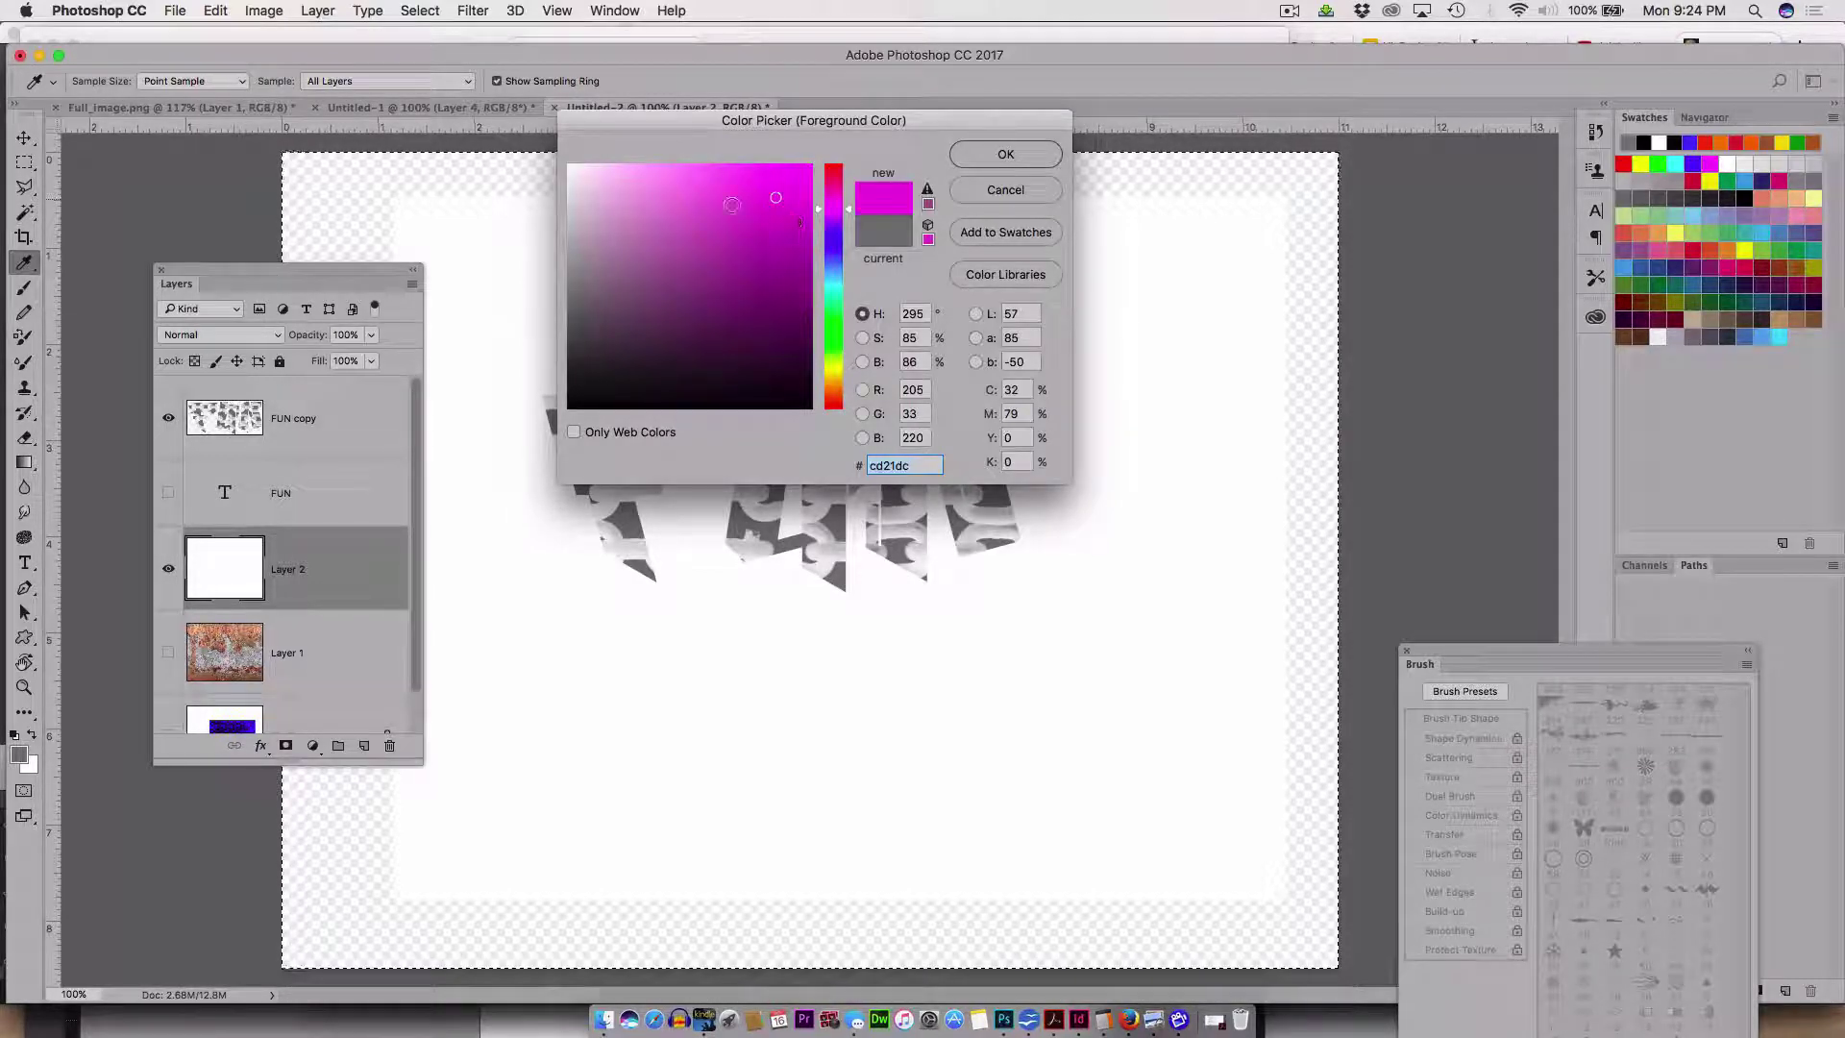
pyautogui.click(671, 213)
pyautogui.click(1020, 161)
# - Fill the selected canvas on Layer 2 with the pink foreground and make FUN copy the active layer
pyautogui.press('e')
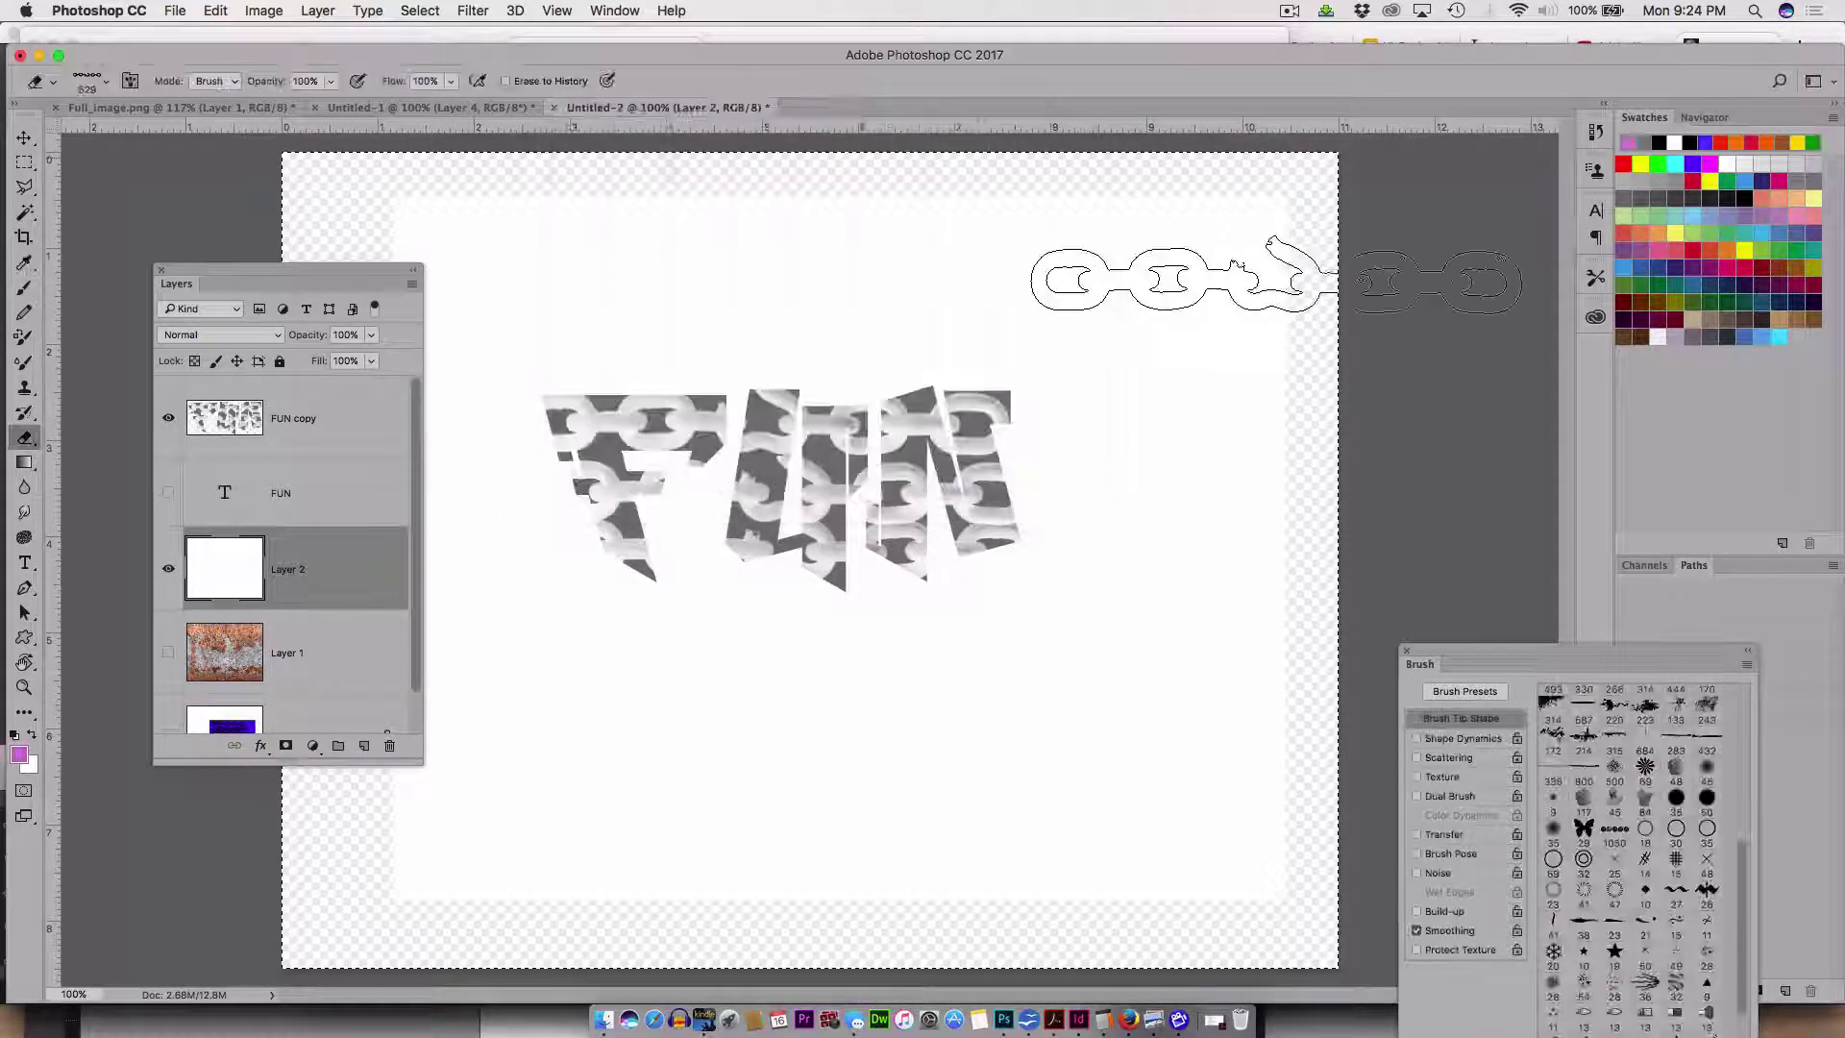
pyautogui.hotkey('alt', 'BackSpace')
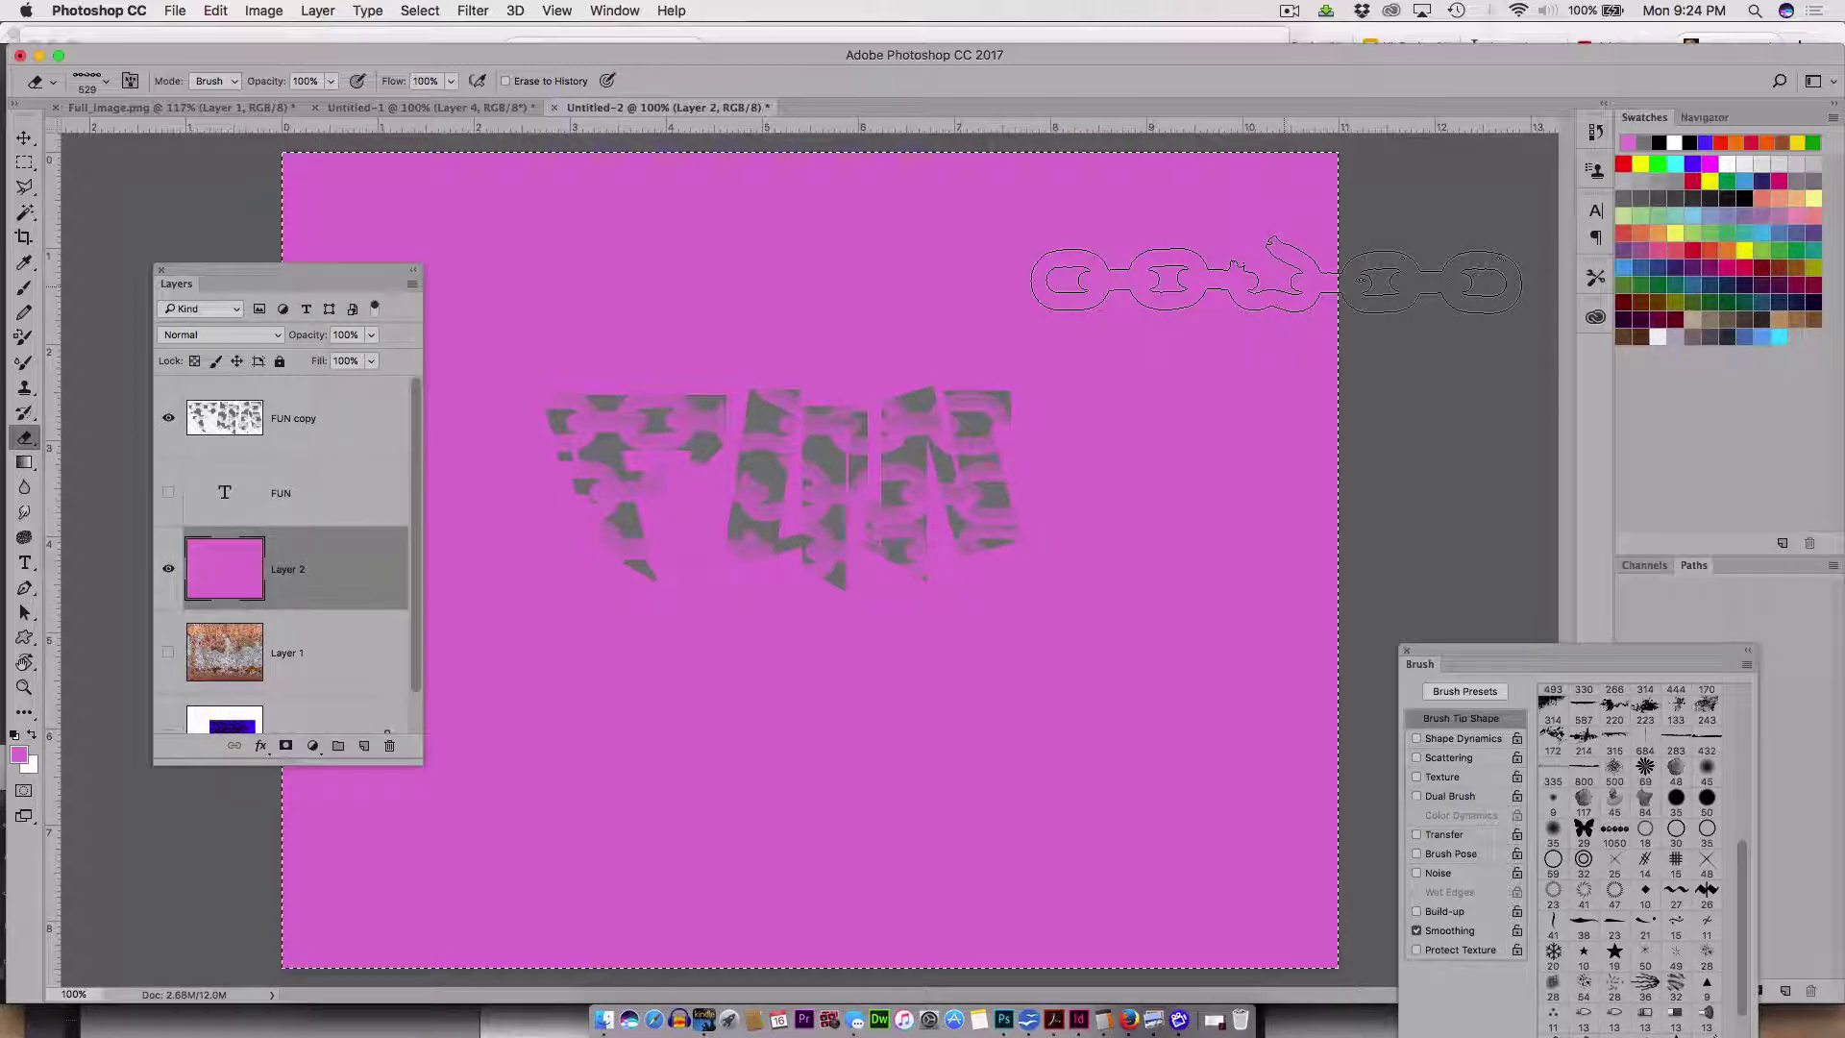
pyautogui.click(335, 427)
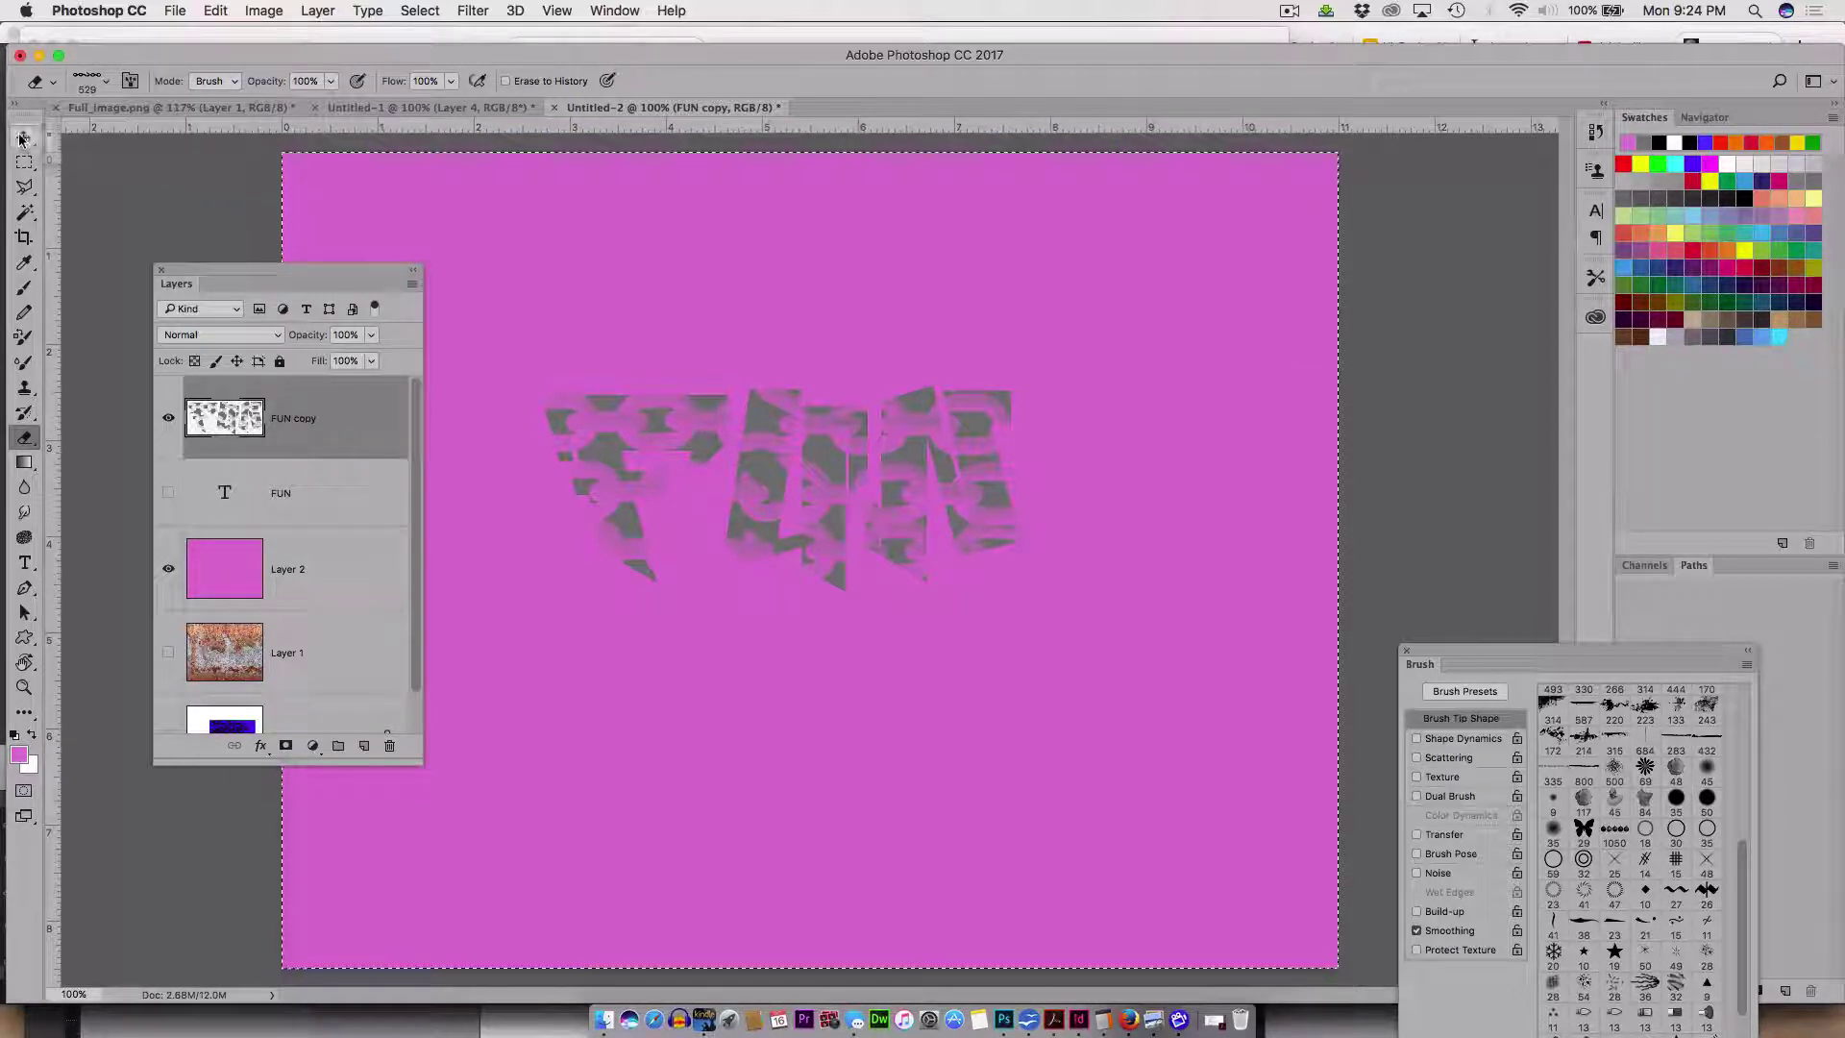
# - Apply Levels to the FUN copy letters with the midtone set to 0.24
pyautogui.press('super+l')
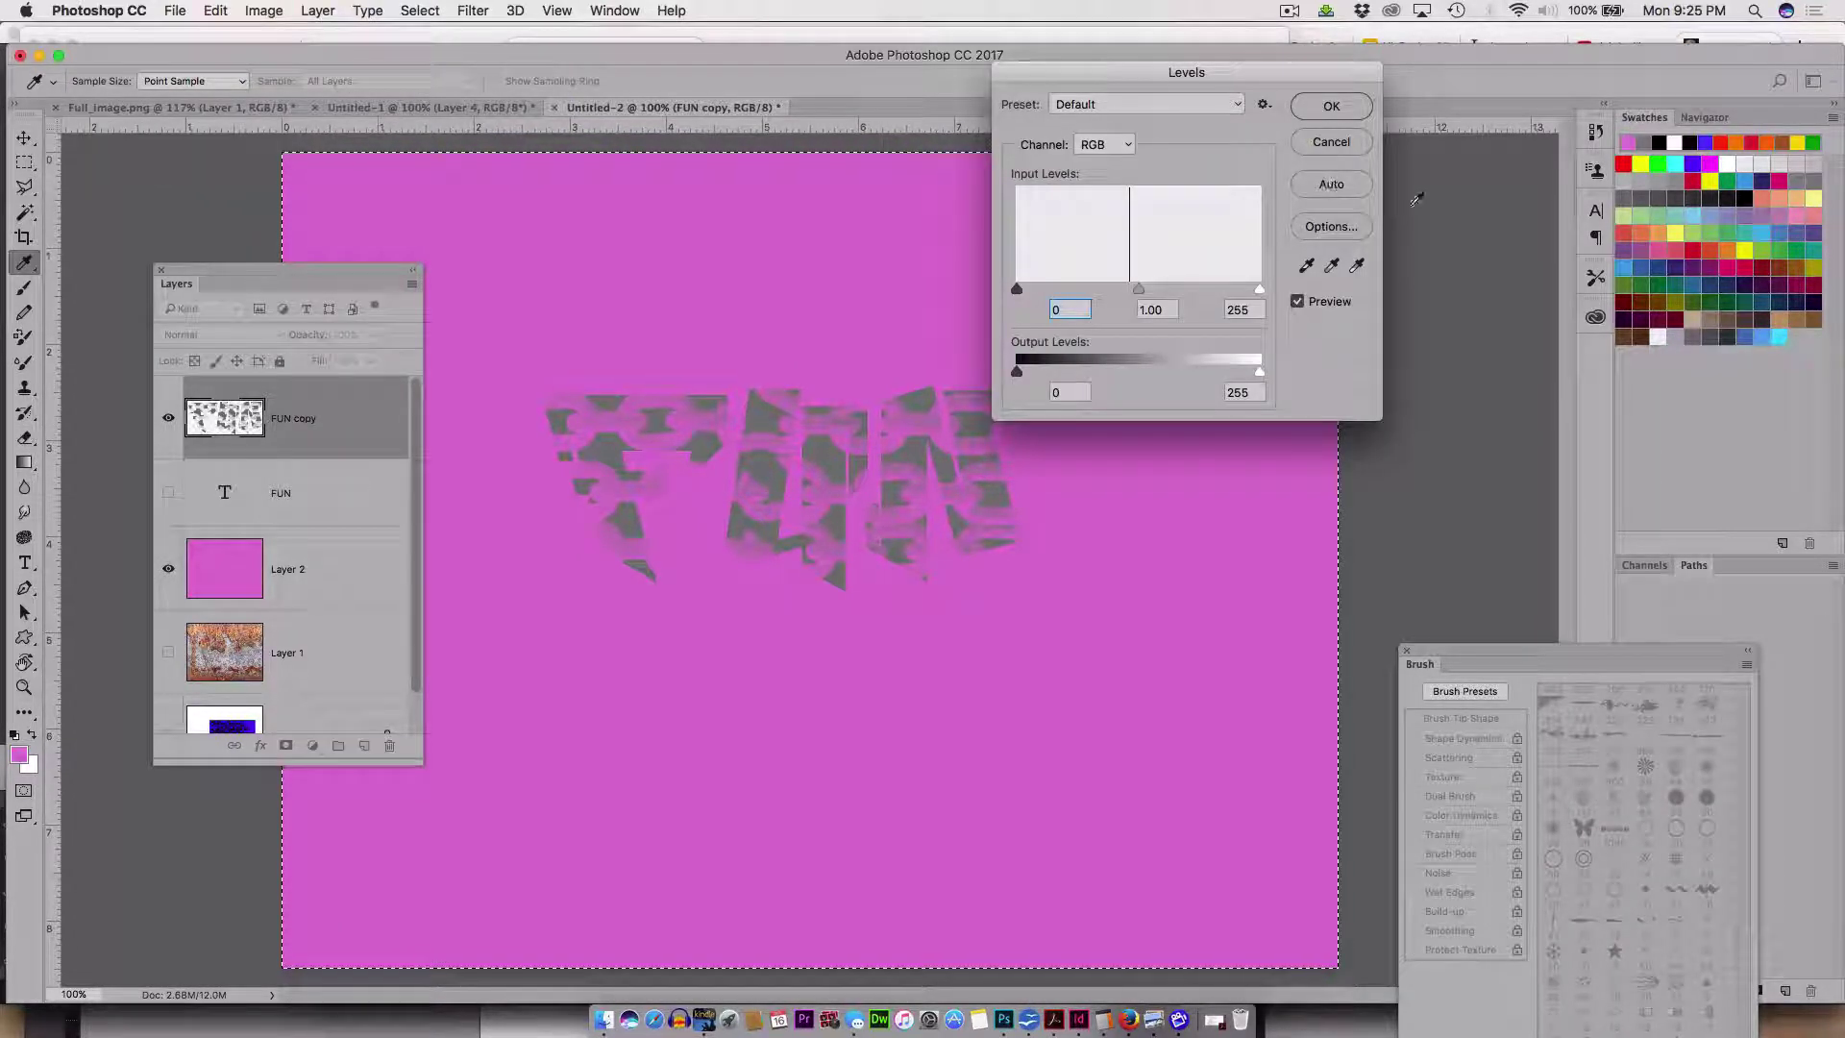
pyautogui.moveTo(1141, 290); pyautogui.dragTo(1222, 288)
pyautogui.press('Tab')
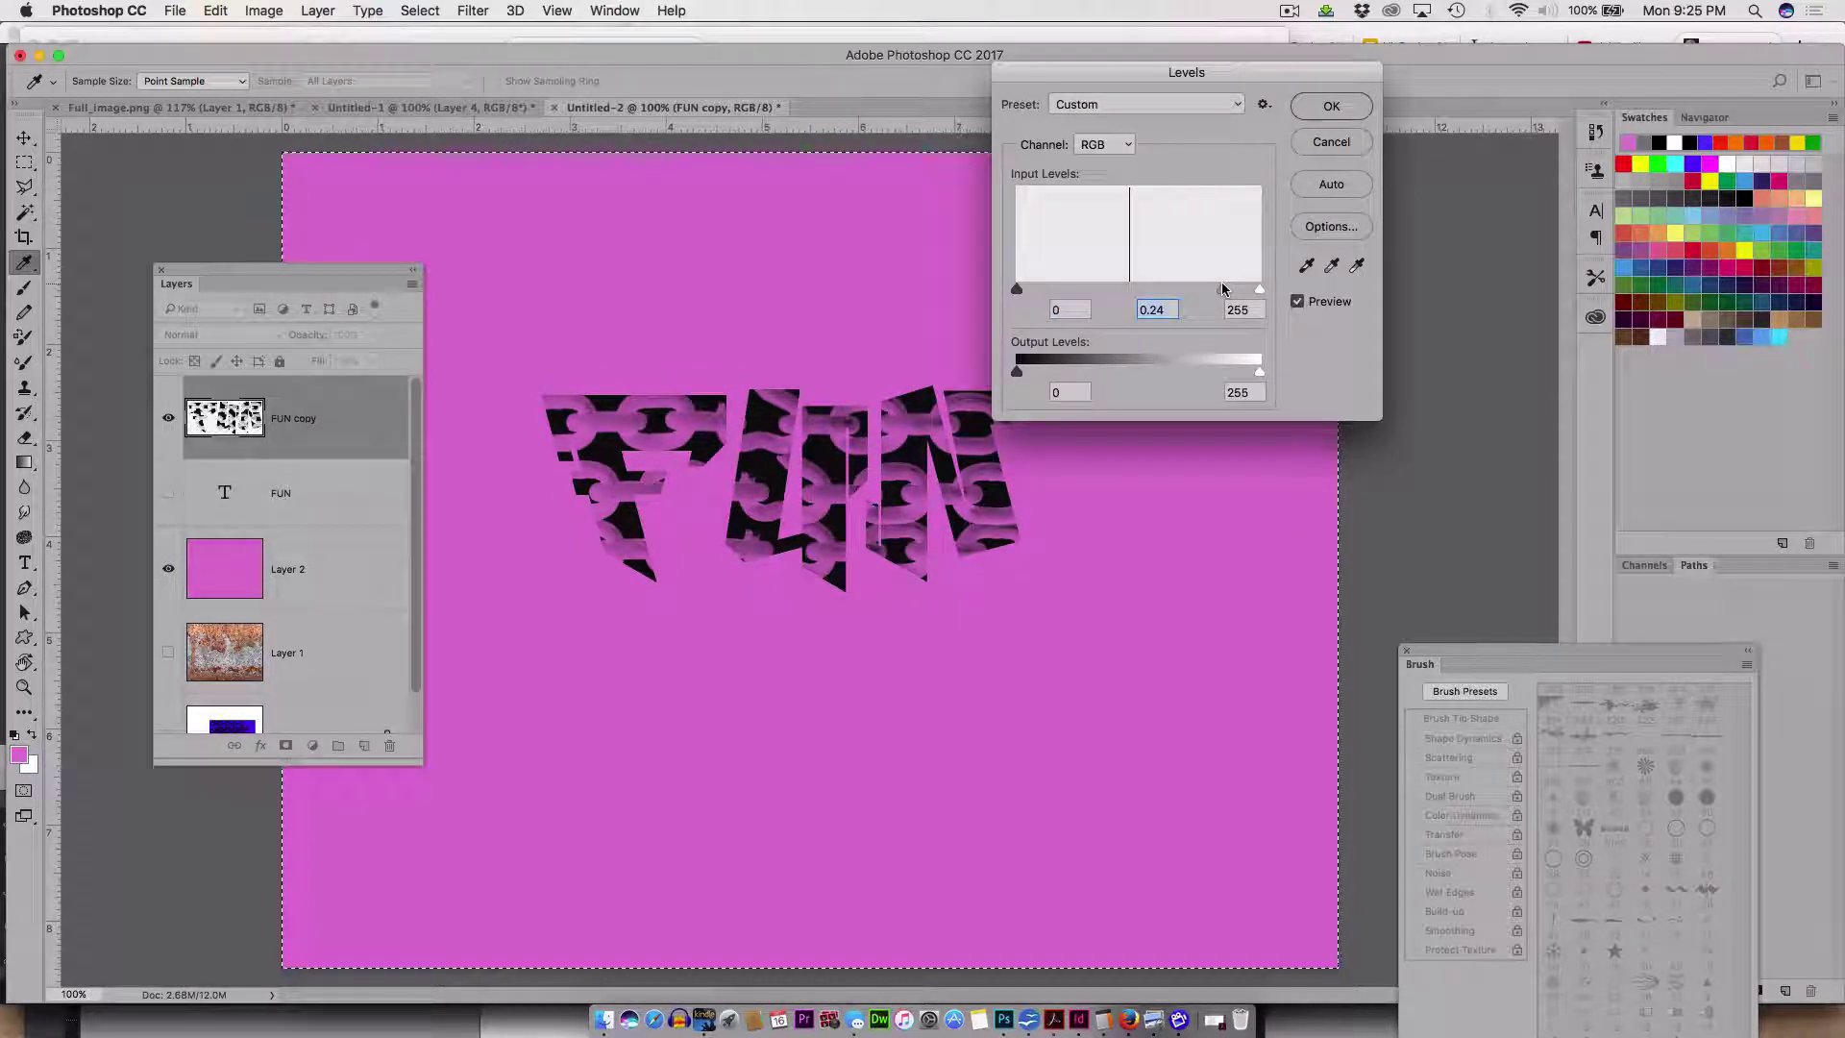
pyautogui.click(1334, 104)
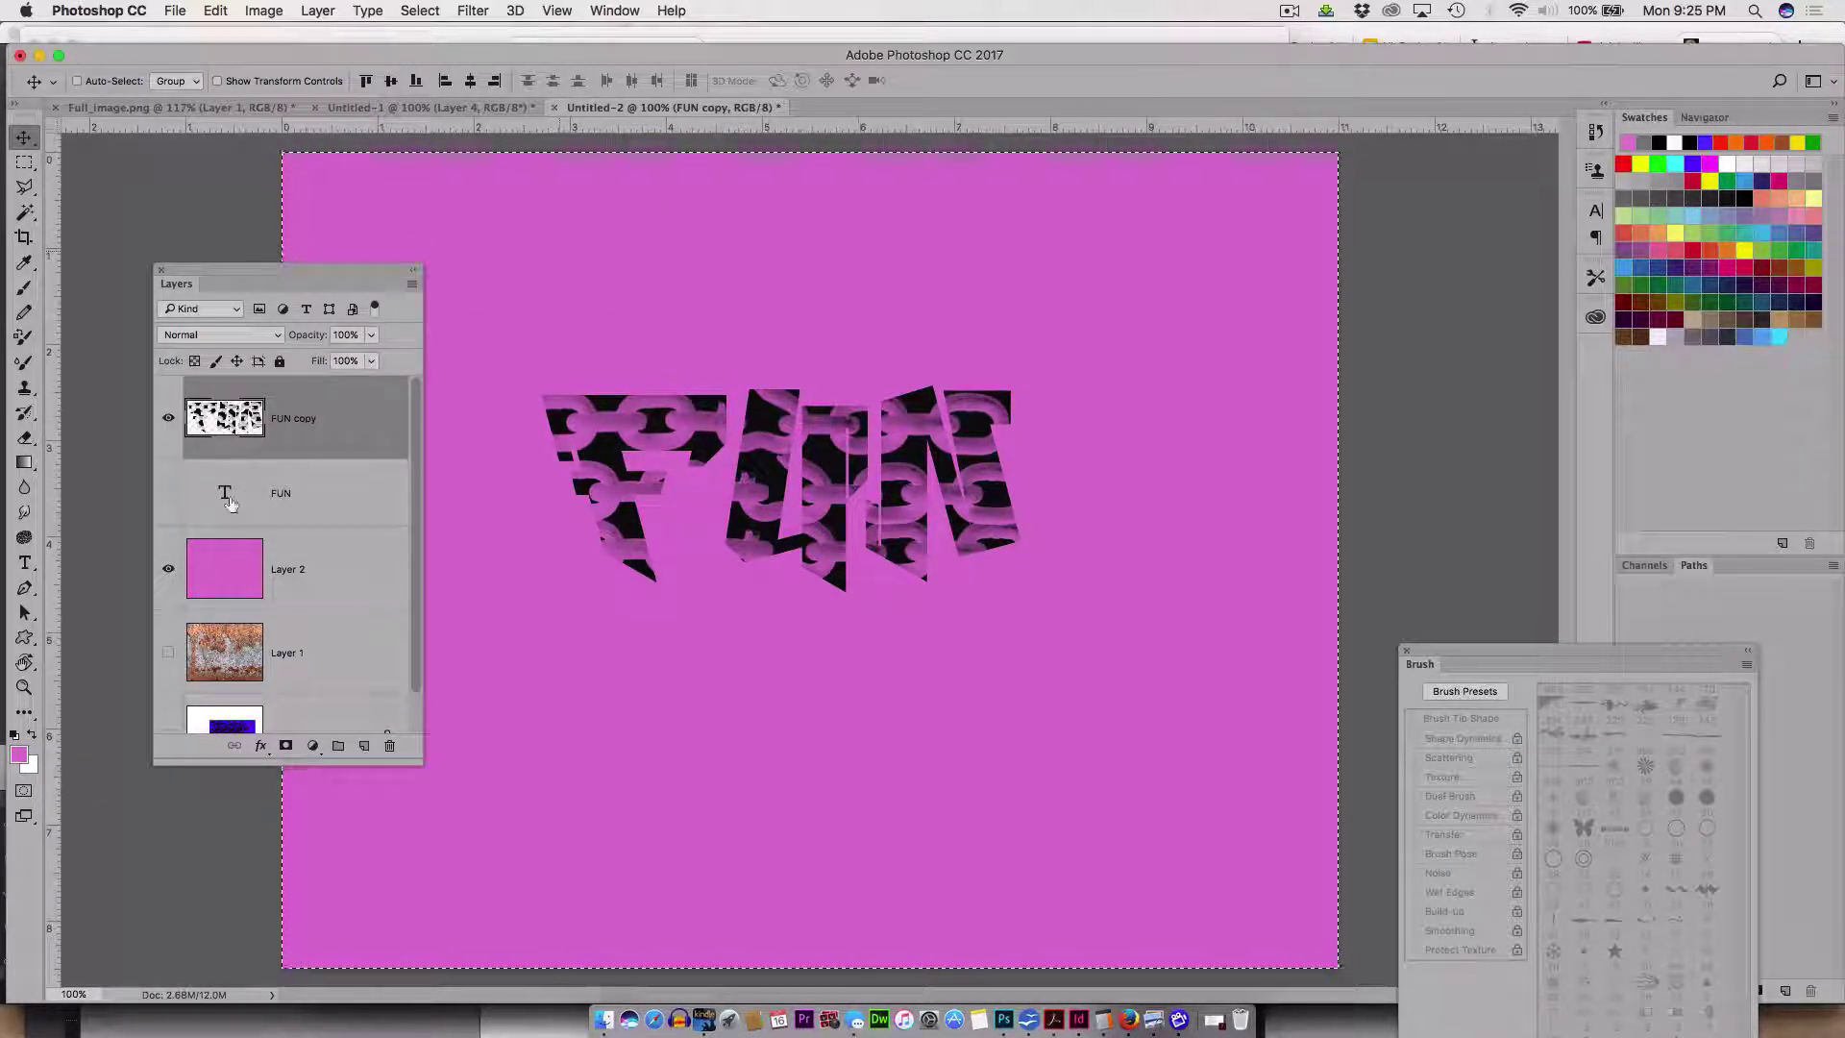
# - Show the original FUN text layer, hide FUN copy, and make FUN the active layer
pyautogui.click(170, 492)
pyautogui.click(168, 417)
pyautogui.click(283, 493)
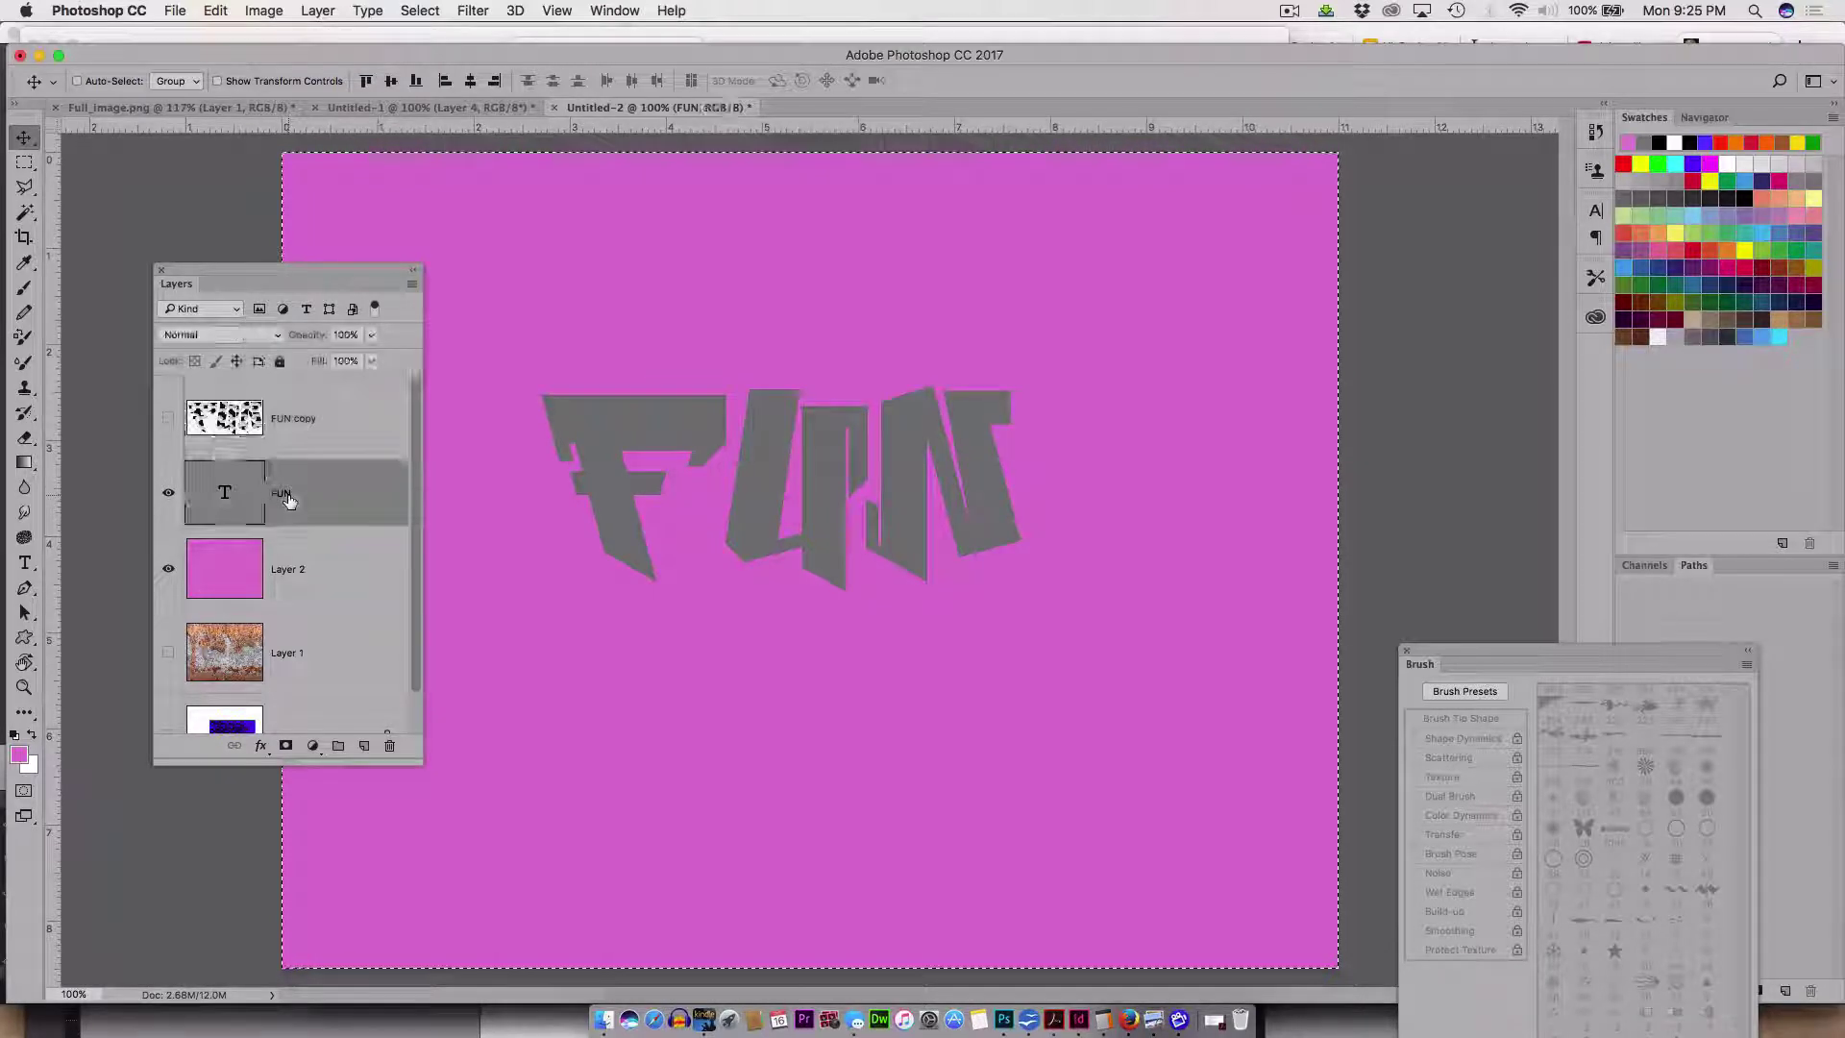
# - Back out of Layer > Rasterize without rasterizing, then bring up the File menu
pyautogui.click(325, 11)
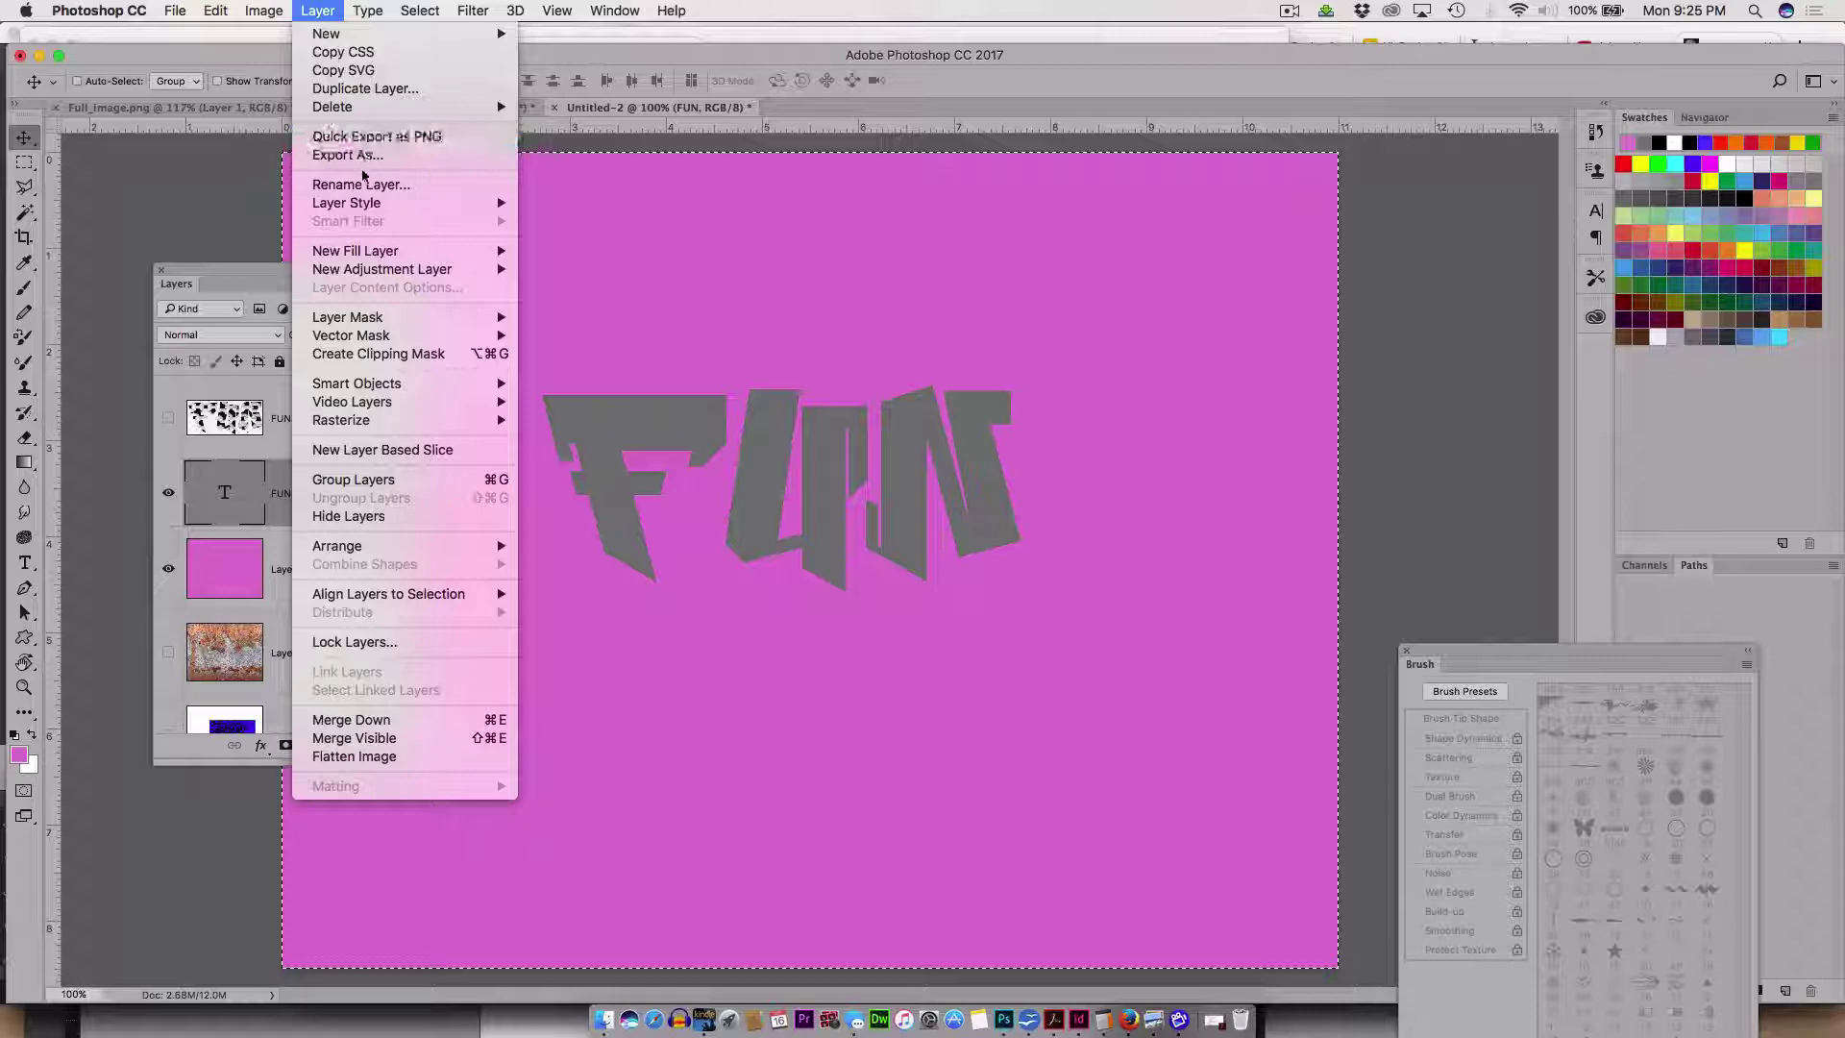
pyautogui.moveTo(377, 420)
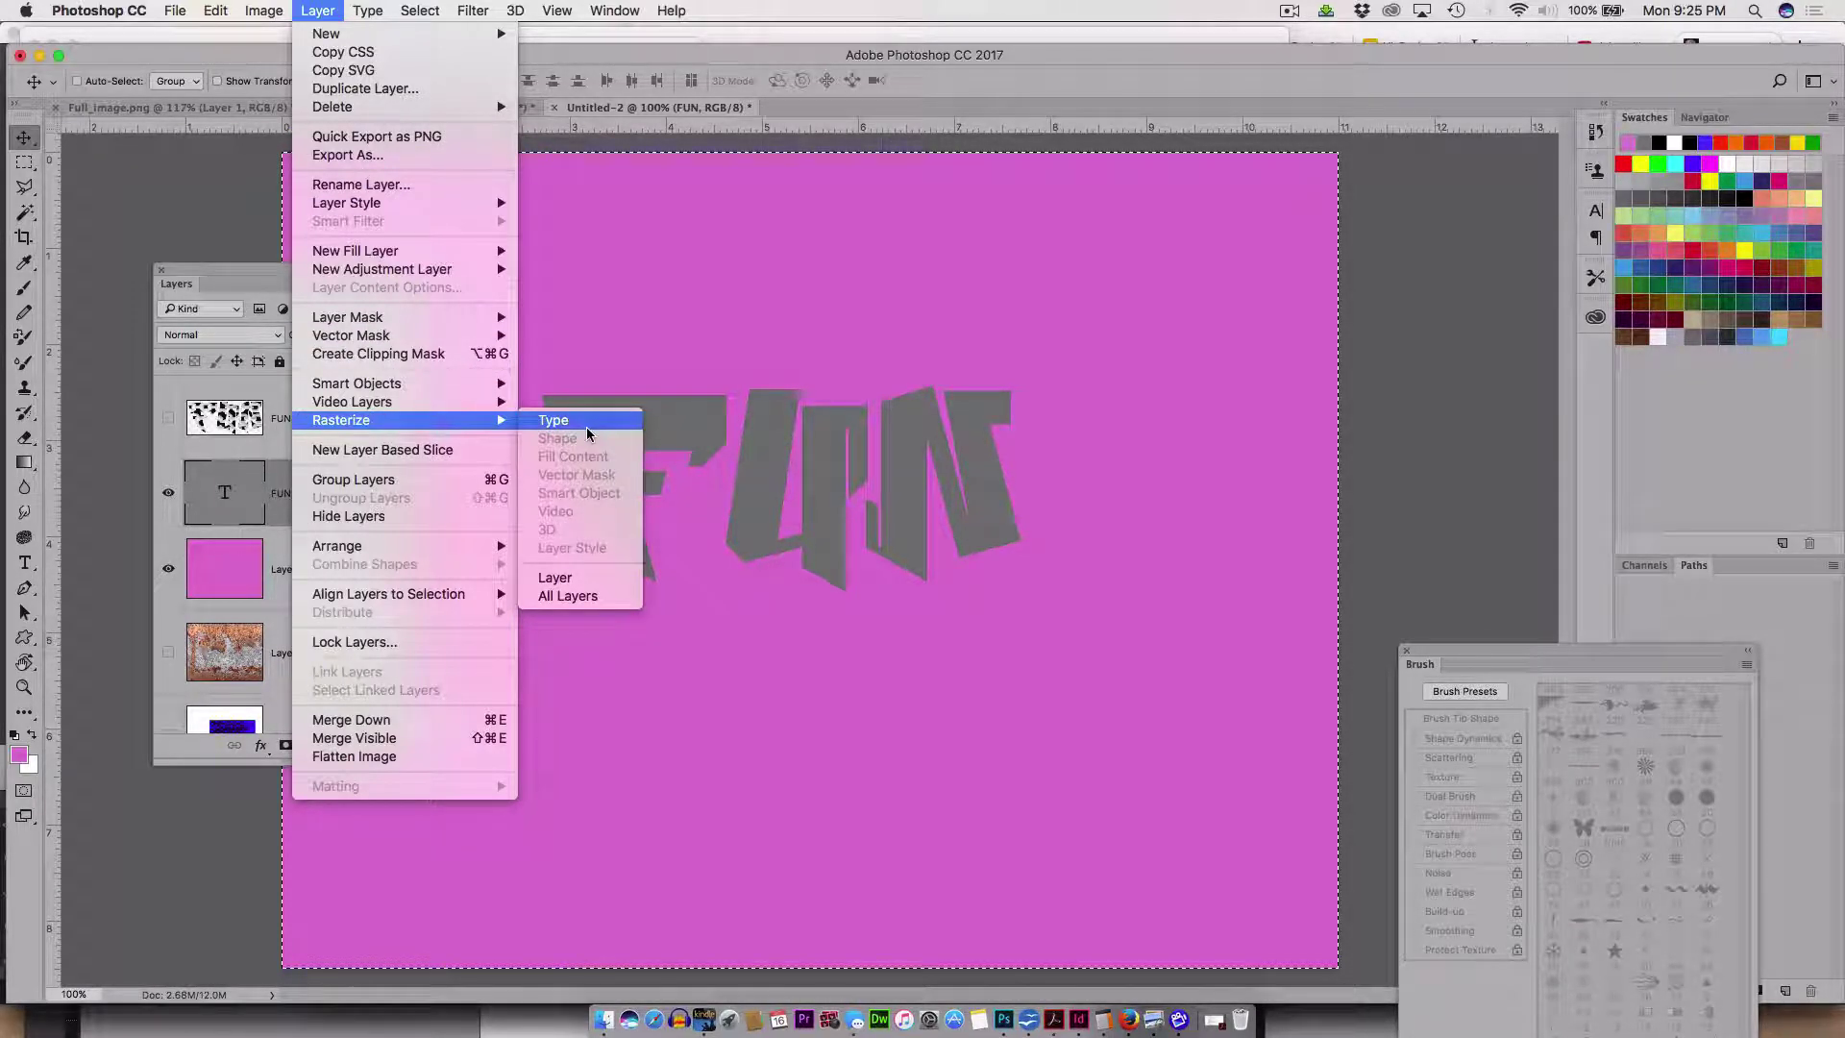
pyautogui.click(999, 146)
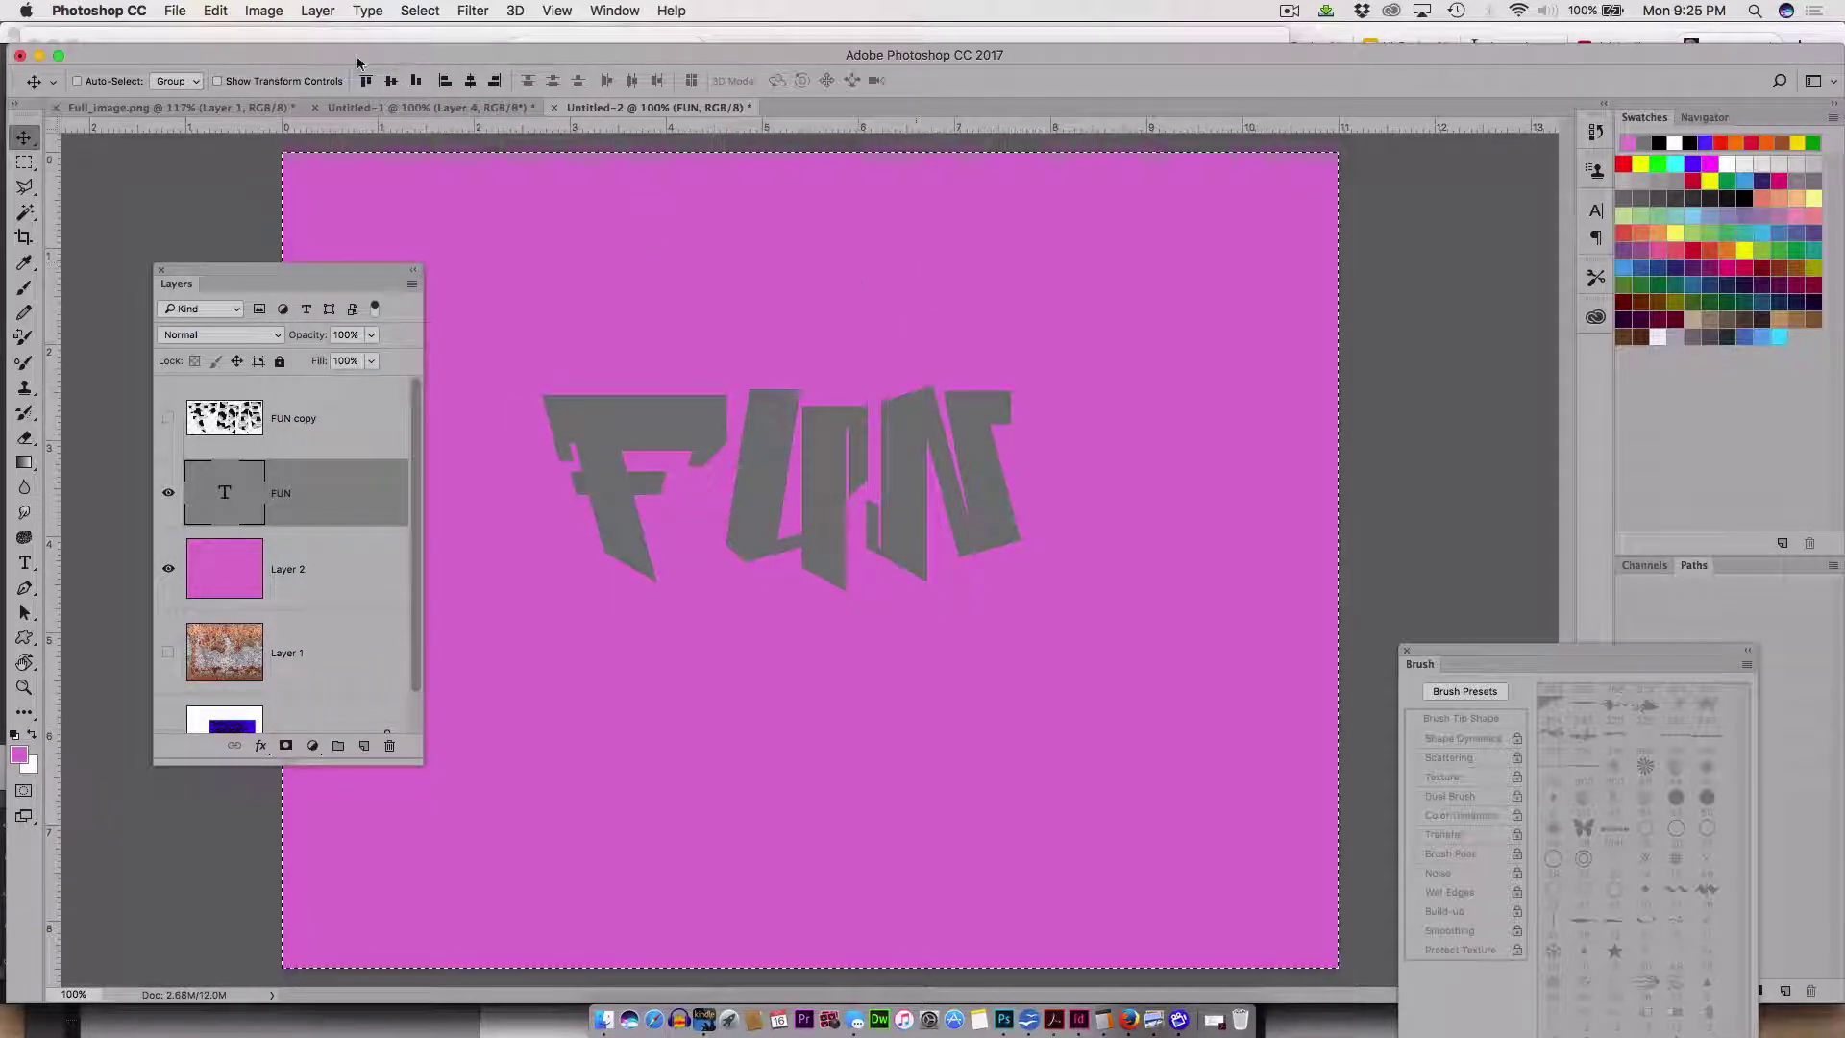
pyautogui.click(174, 10)
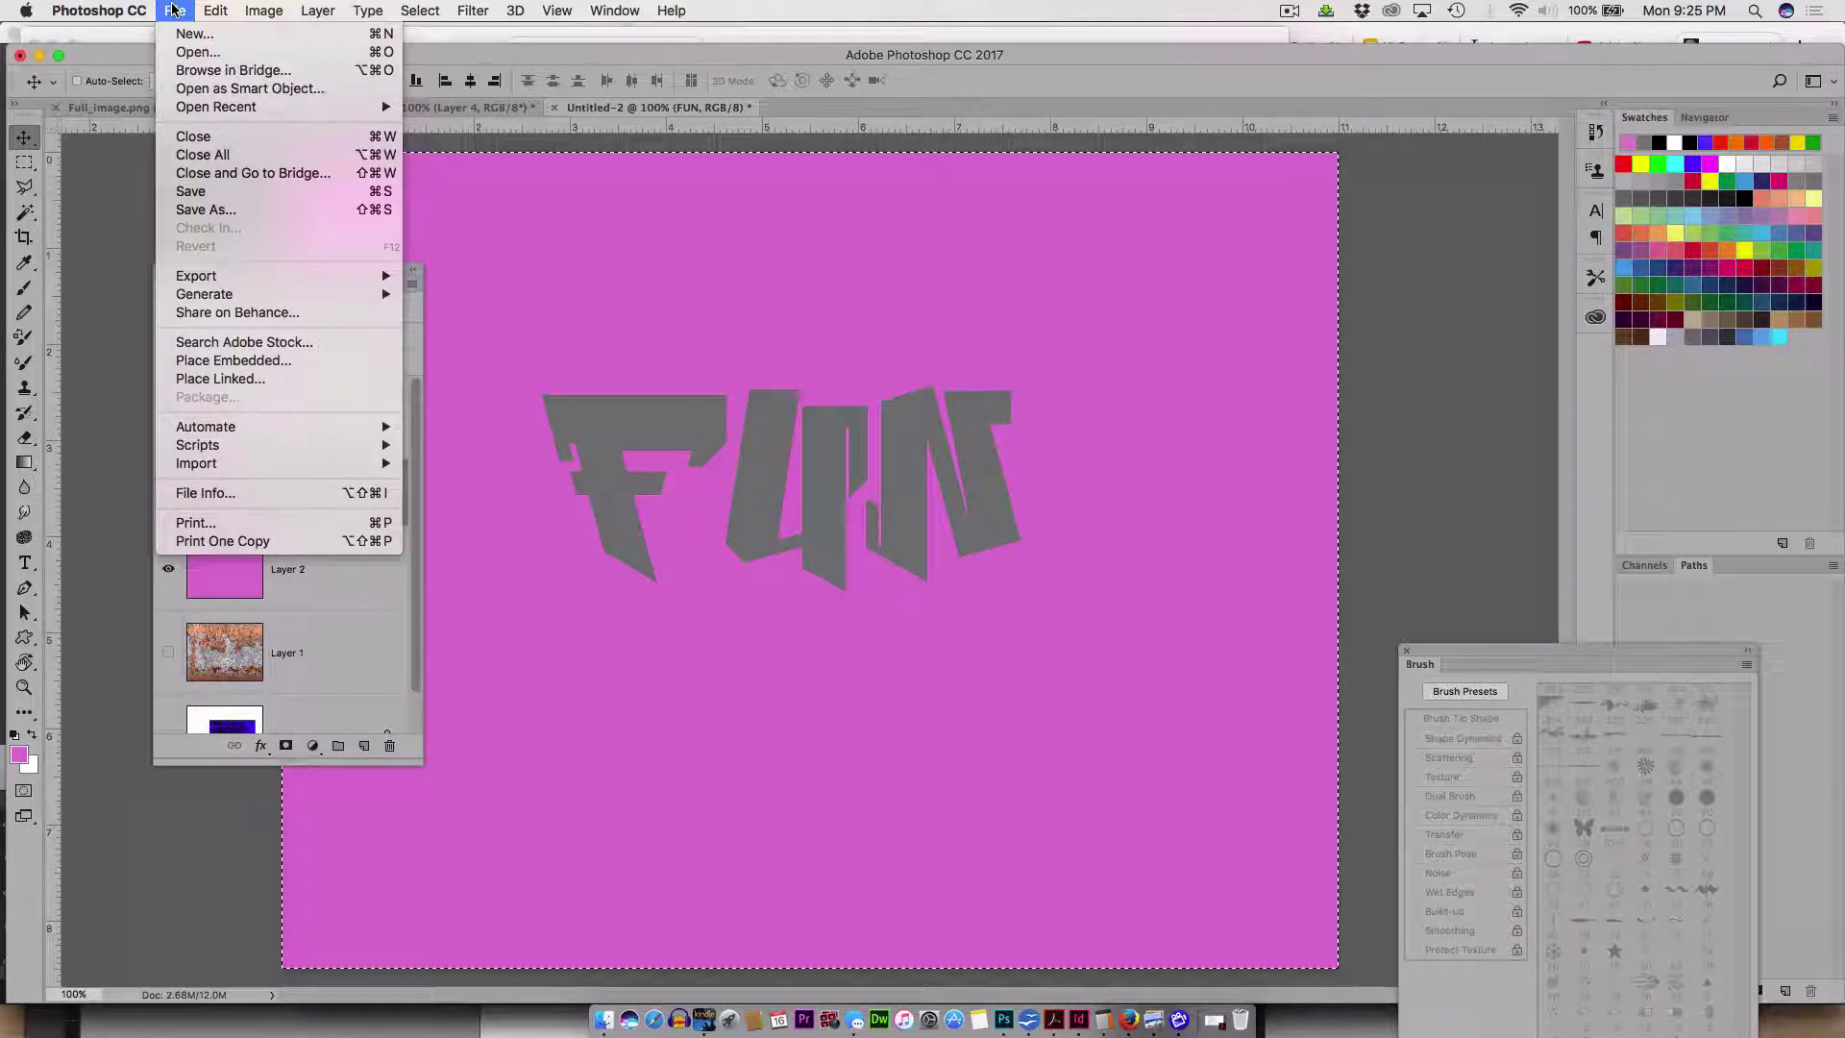
pyautogui.moveTo(240, 281)
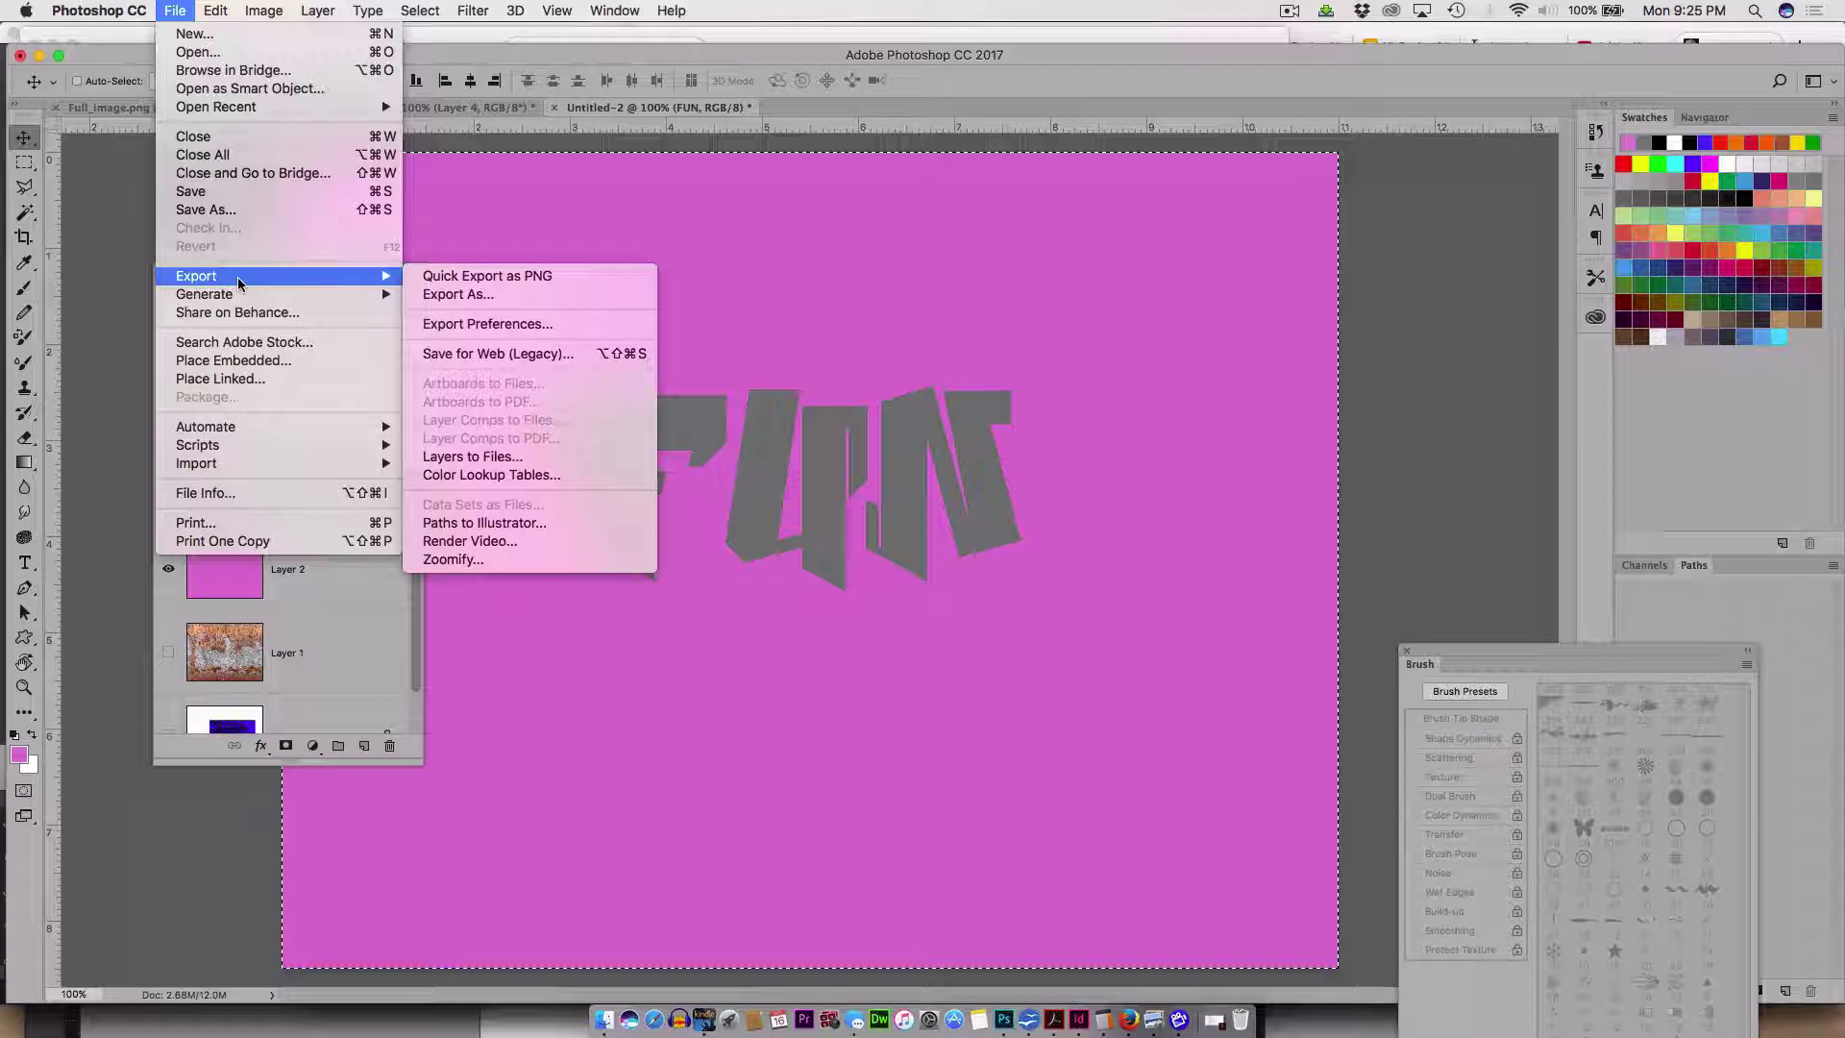
pyautogui.click(491, 306)
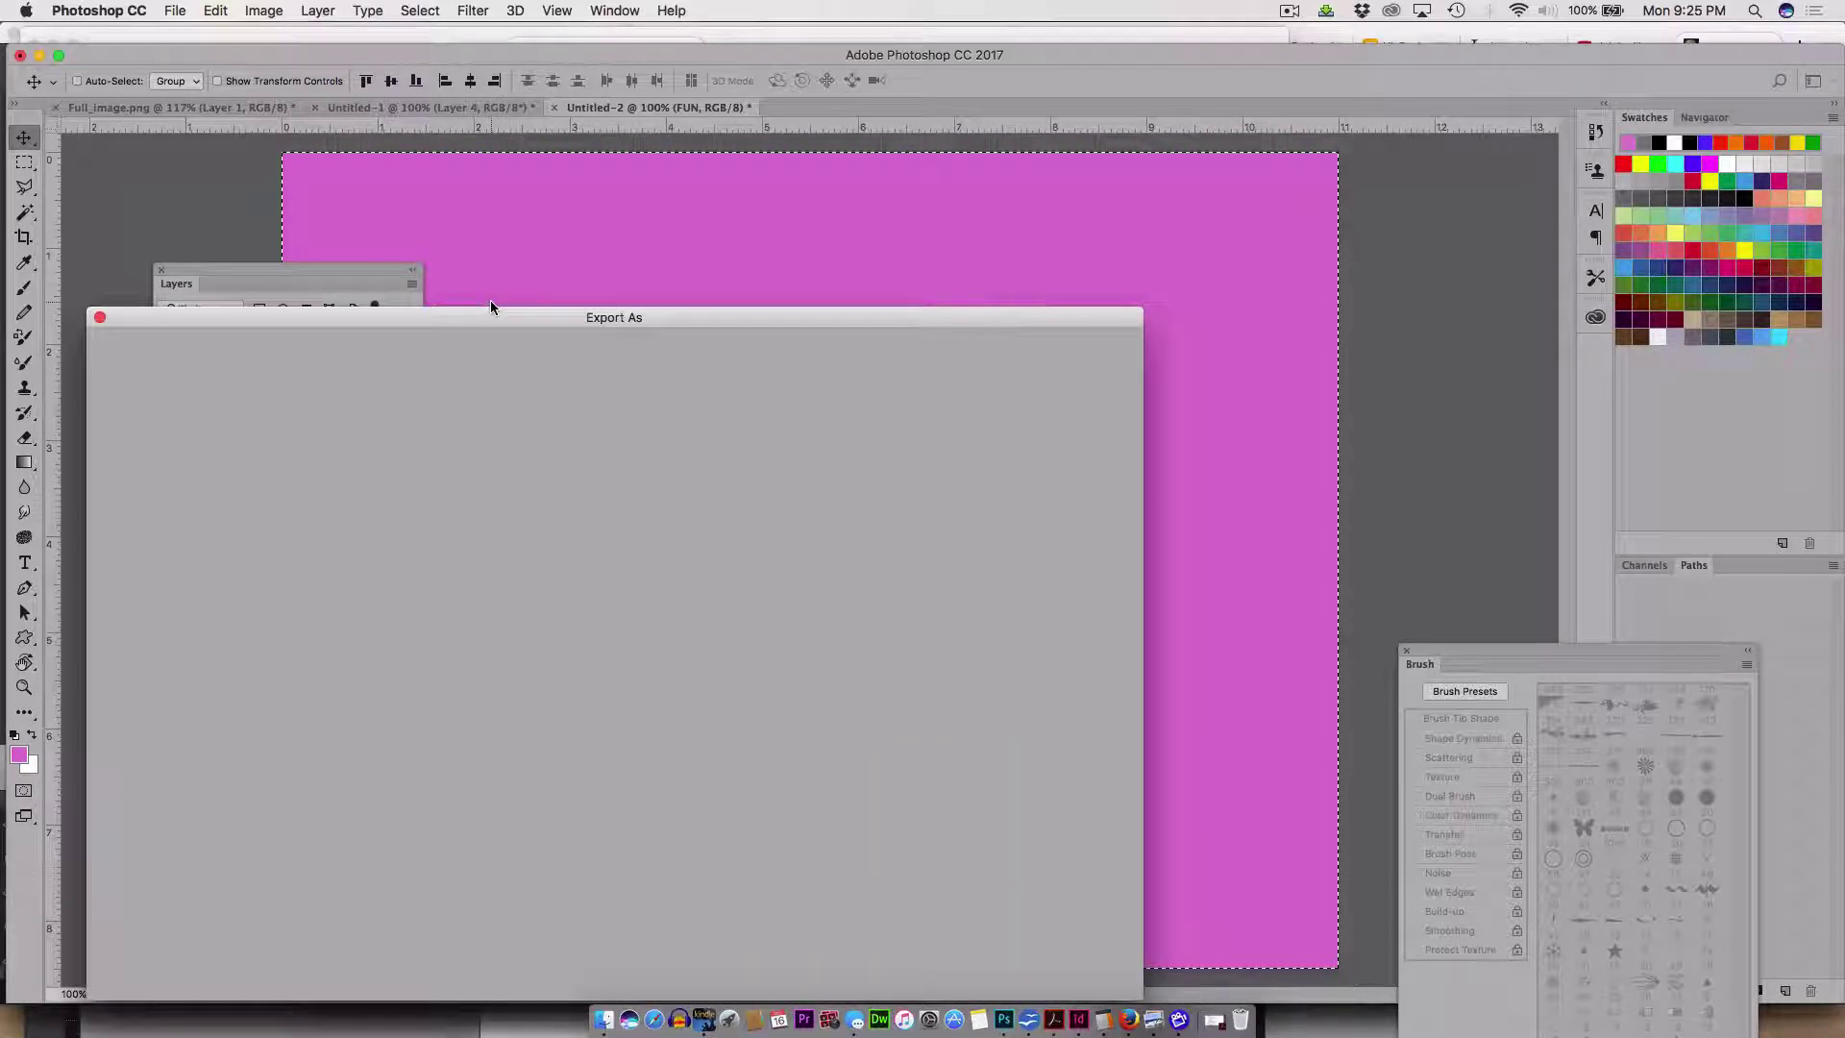
pyautogui.moveTo(468, 313); pyautogui.dragTo(530, 133)
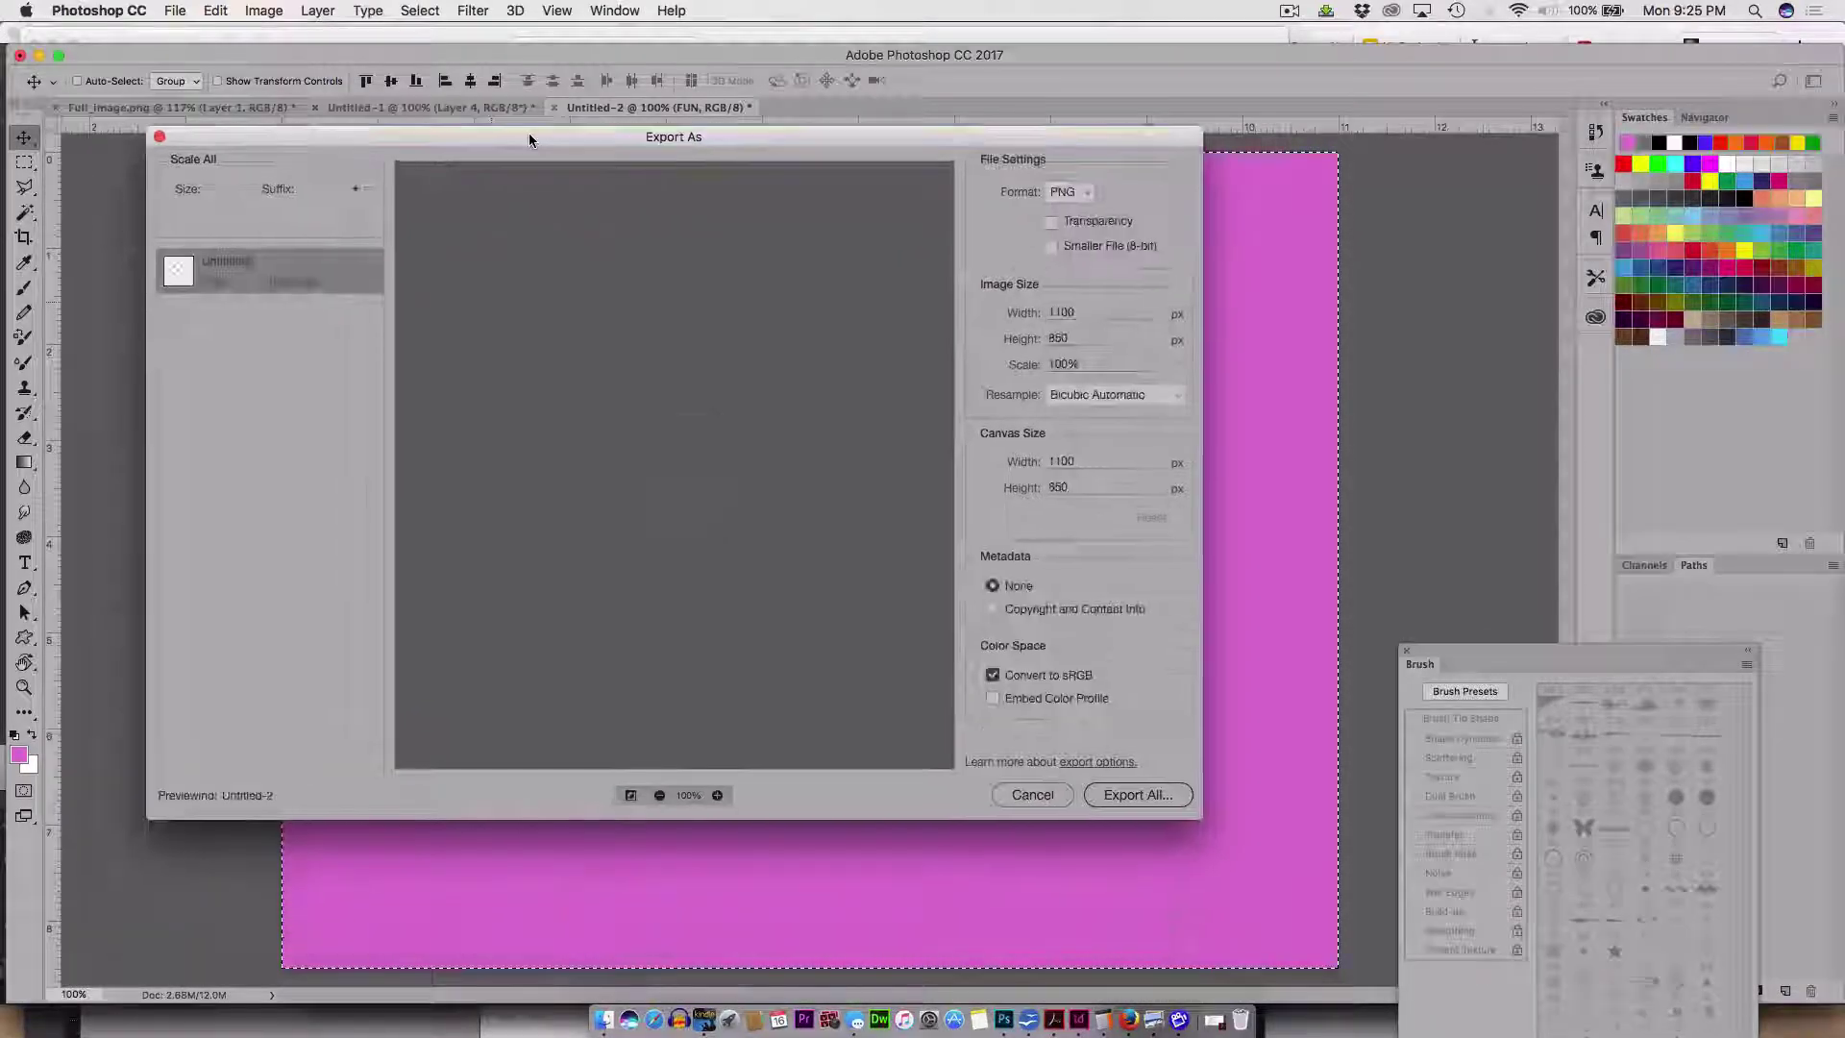
pyautogui.click(1075, 193)
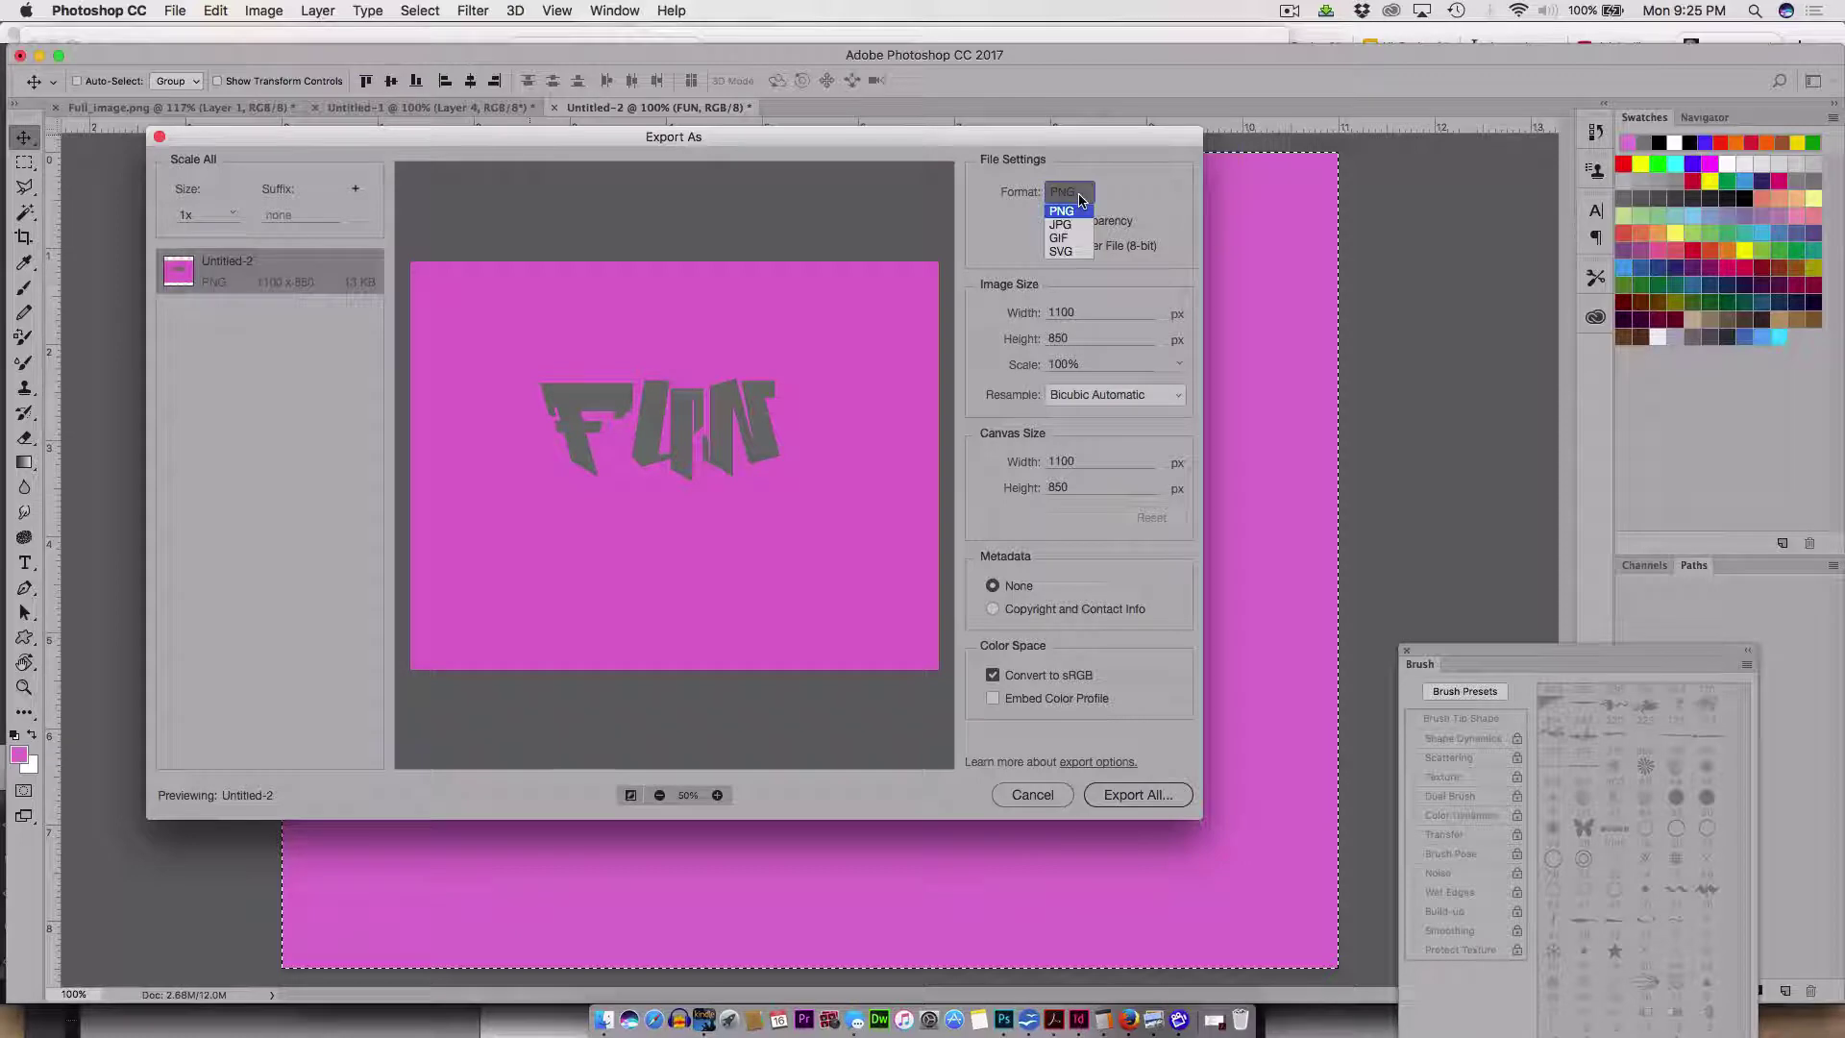
pyautogui.click(1021, 810)
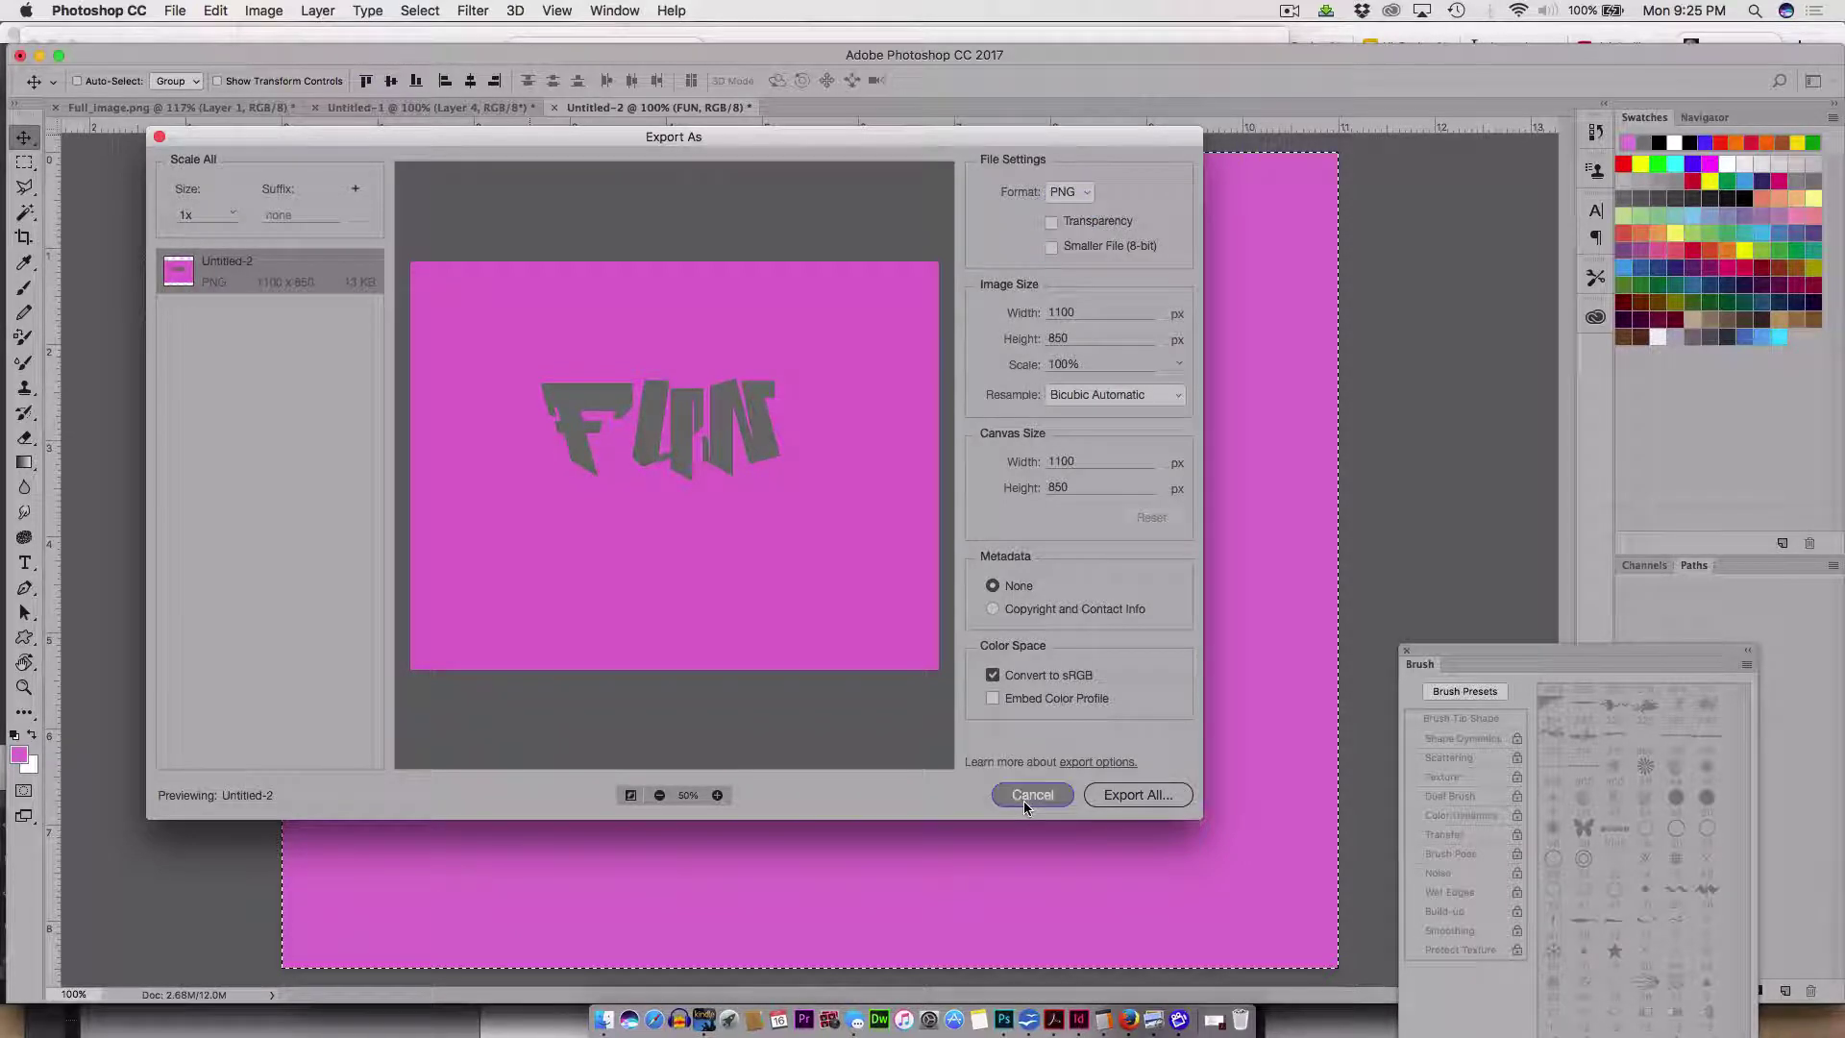
pyautogui.click(1024, 800)
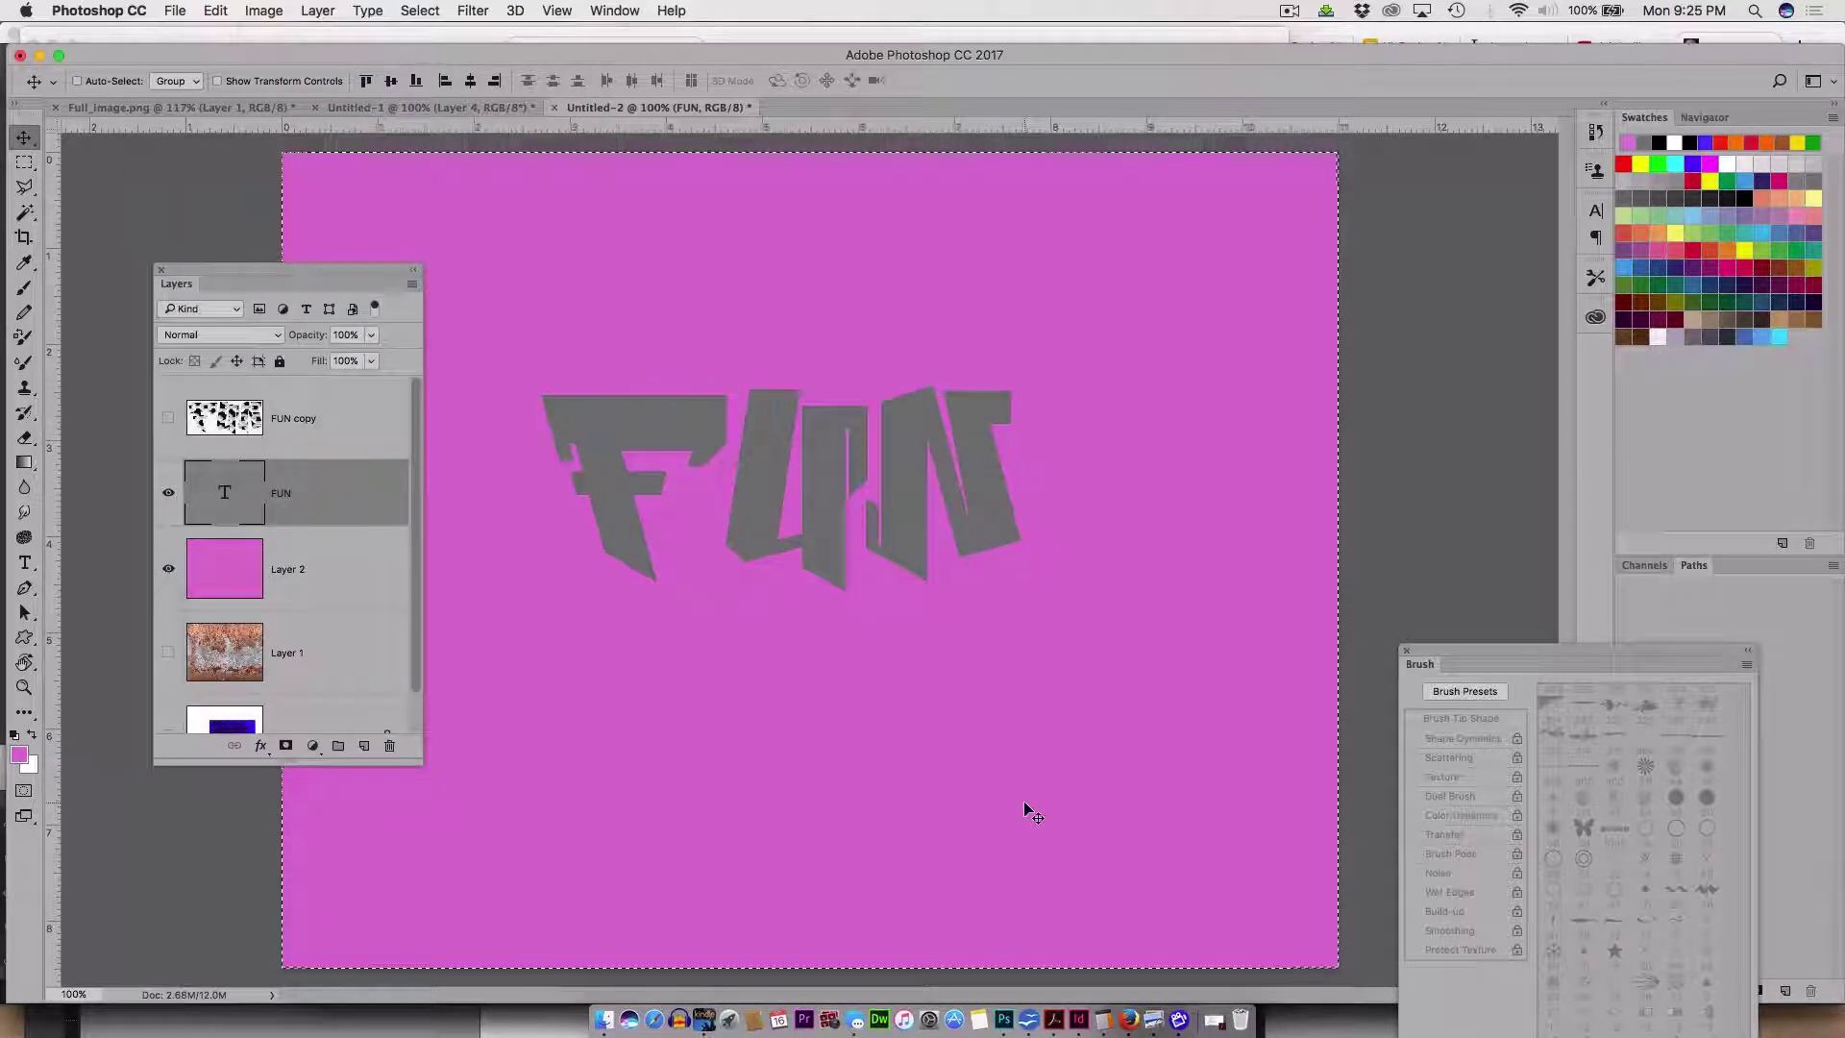
# - Start a Save As with the format set to Photoshop PDF
pyautogui.click(175, 11)
pyautogui.click(209, 219)
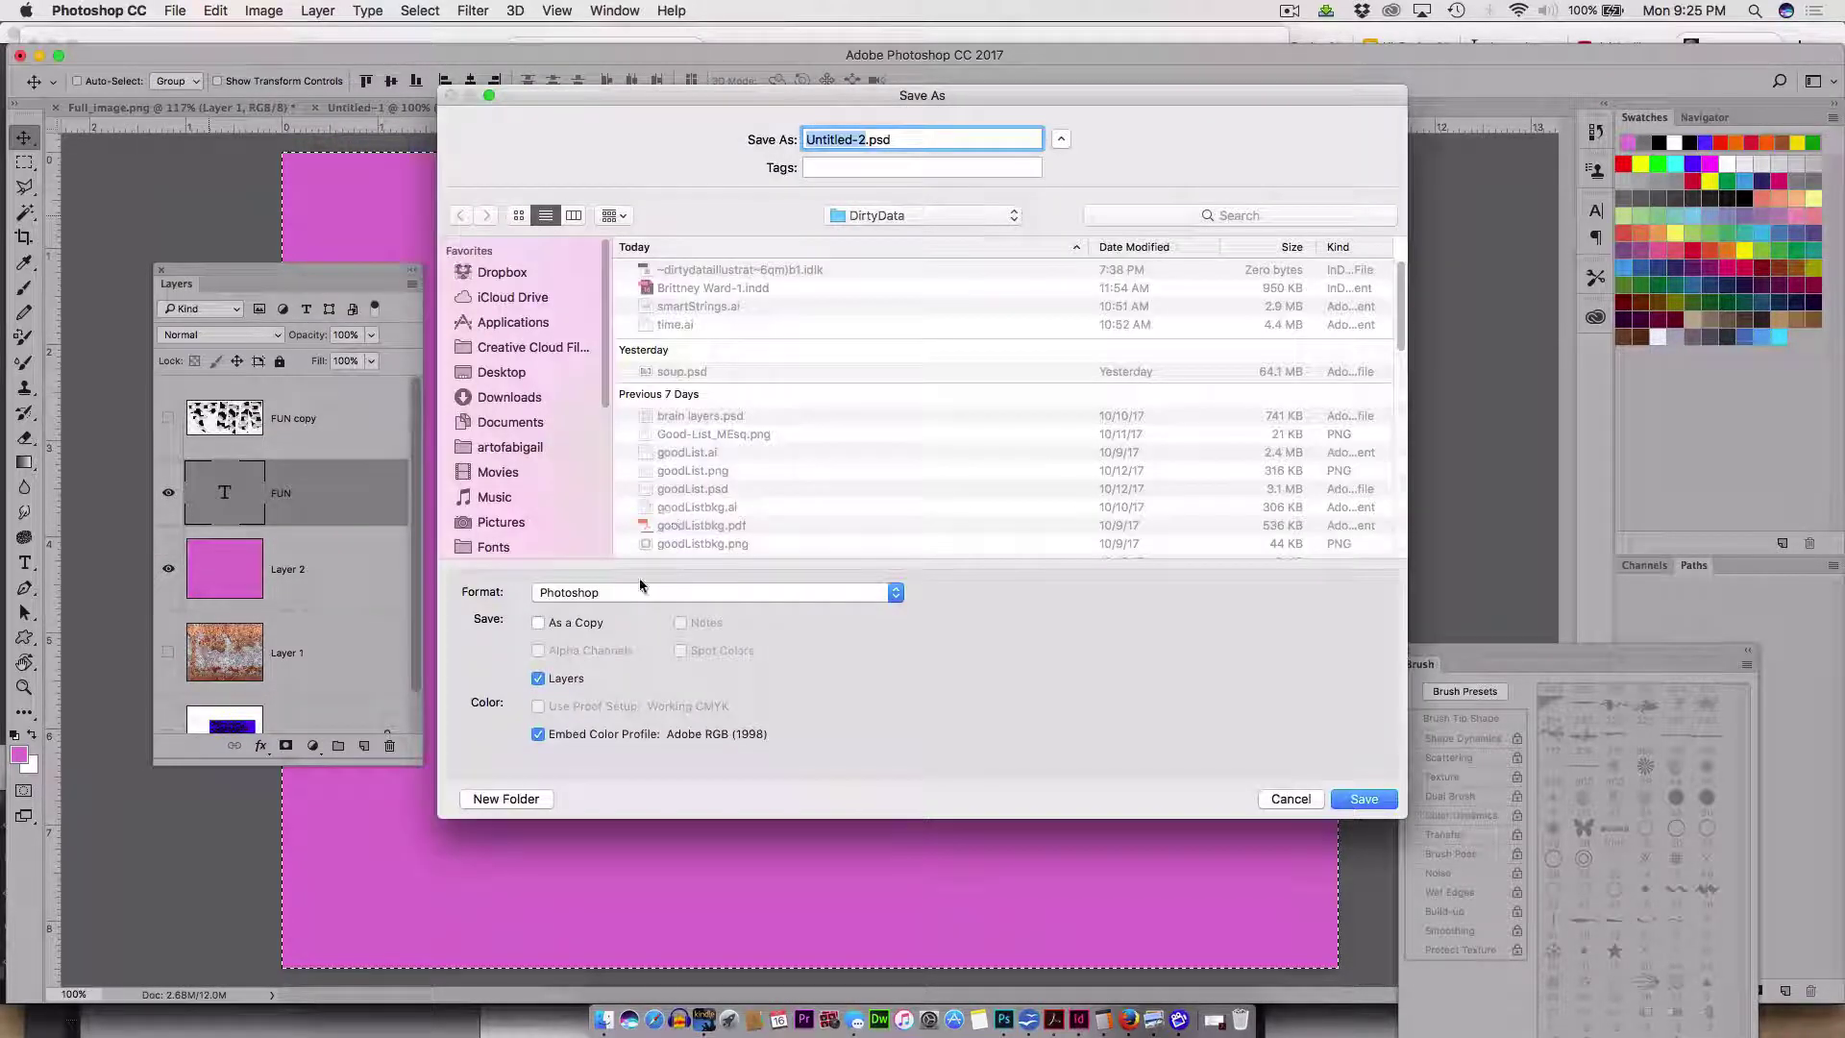
pyautogui.click(637, 592)
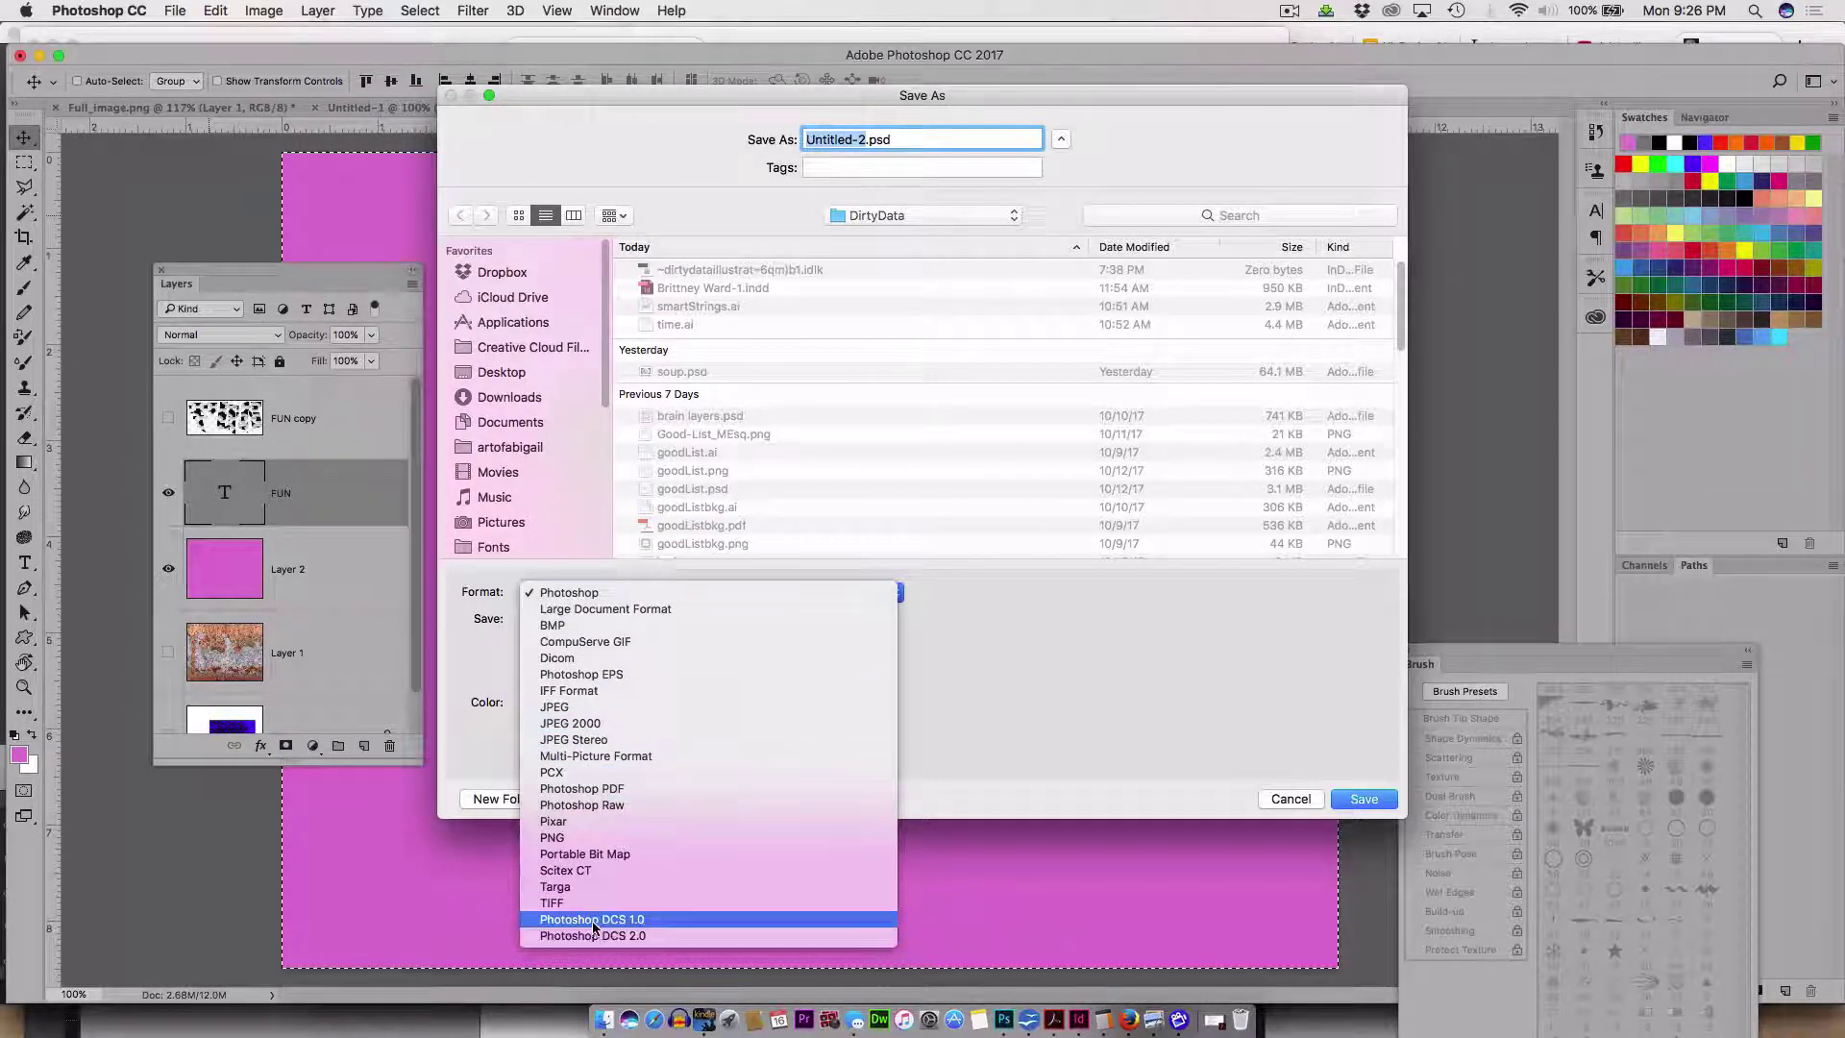
pyautogui.click(582, 790)
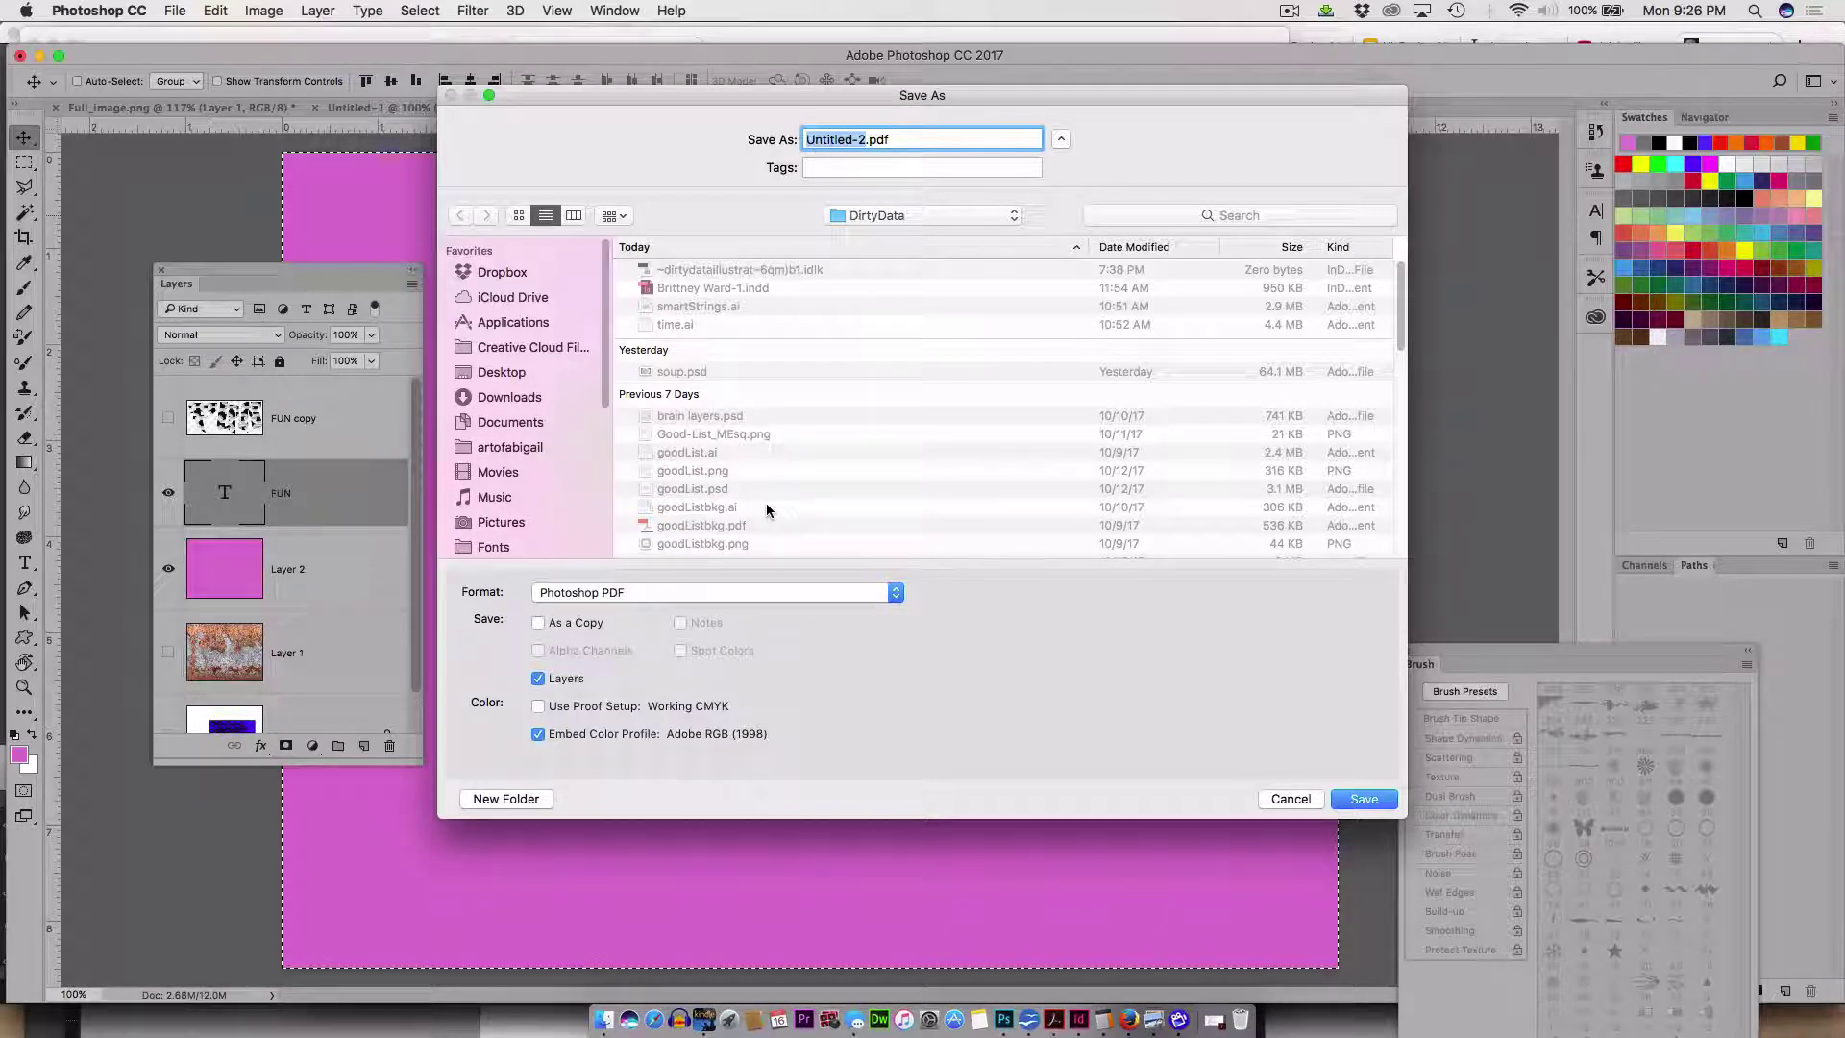
# - Name the file compresss_me, target the Desktop, uncheck Layers, and save
pyautogui.write('compree')
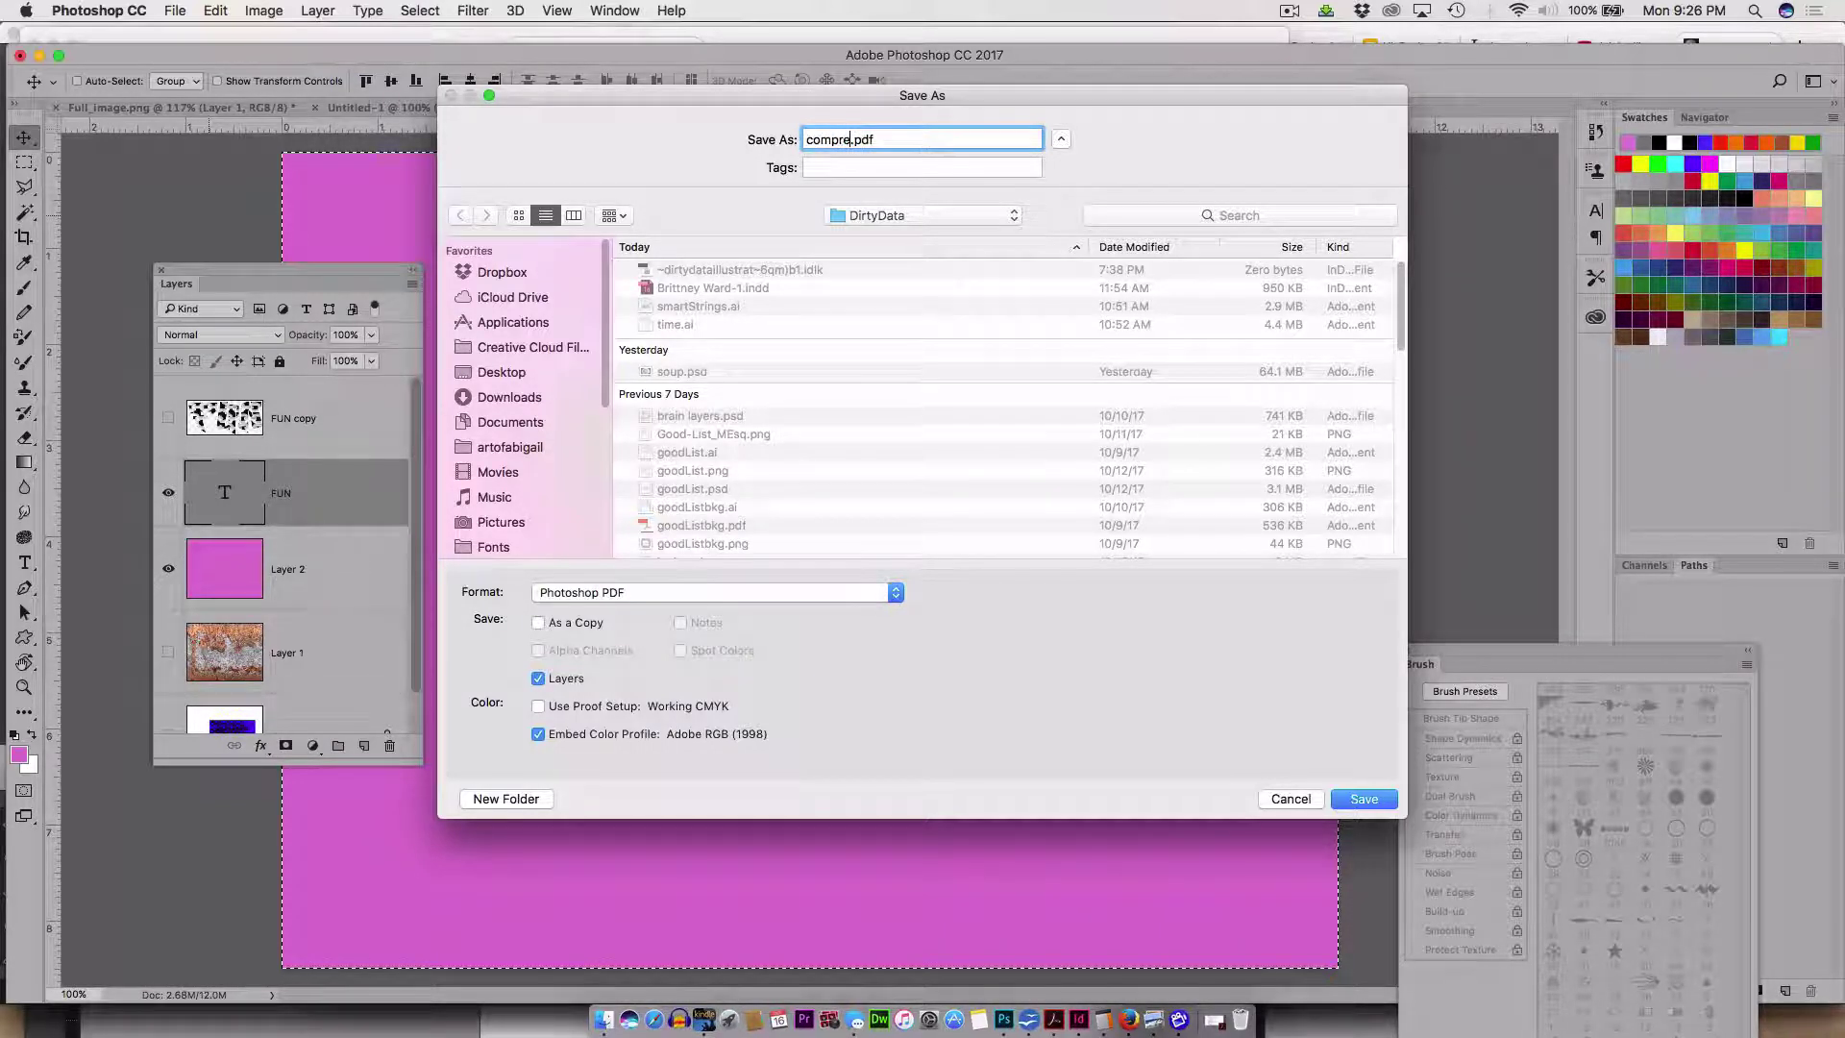
pyautogui.press('BackSpace')
pyautogui.write('sss_me')
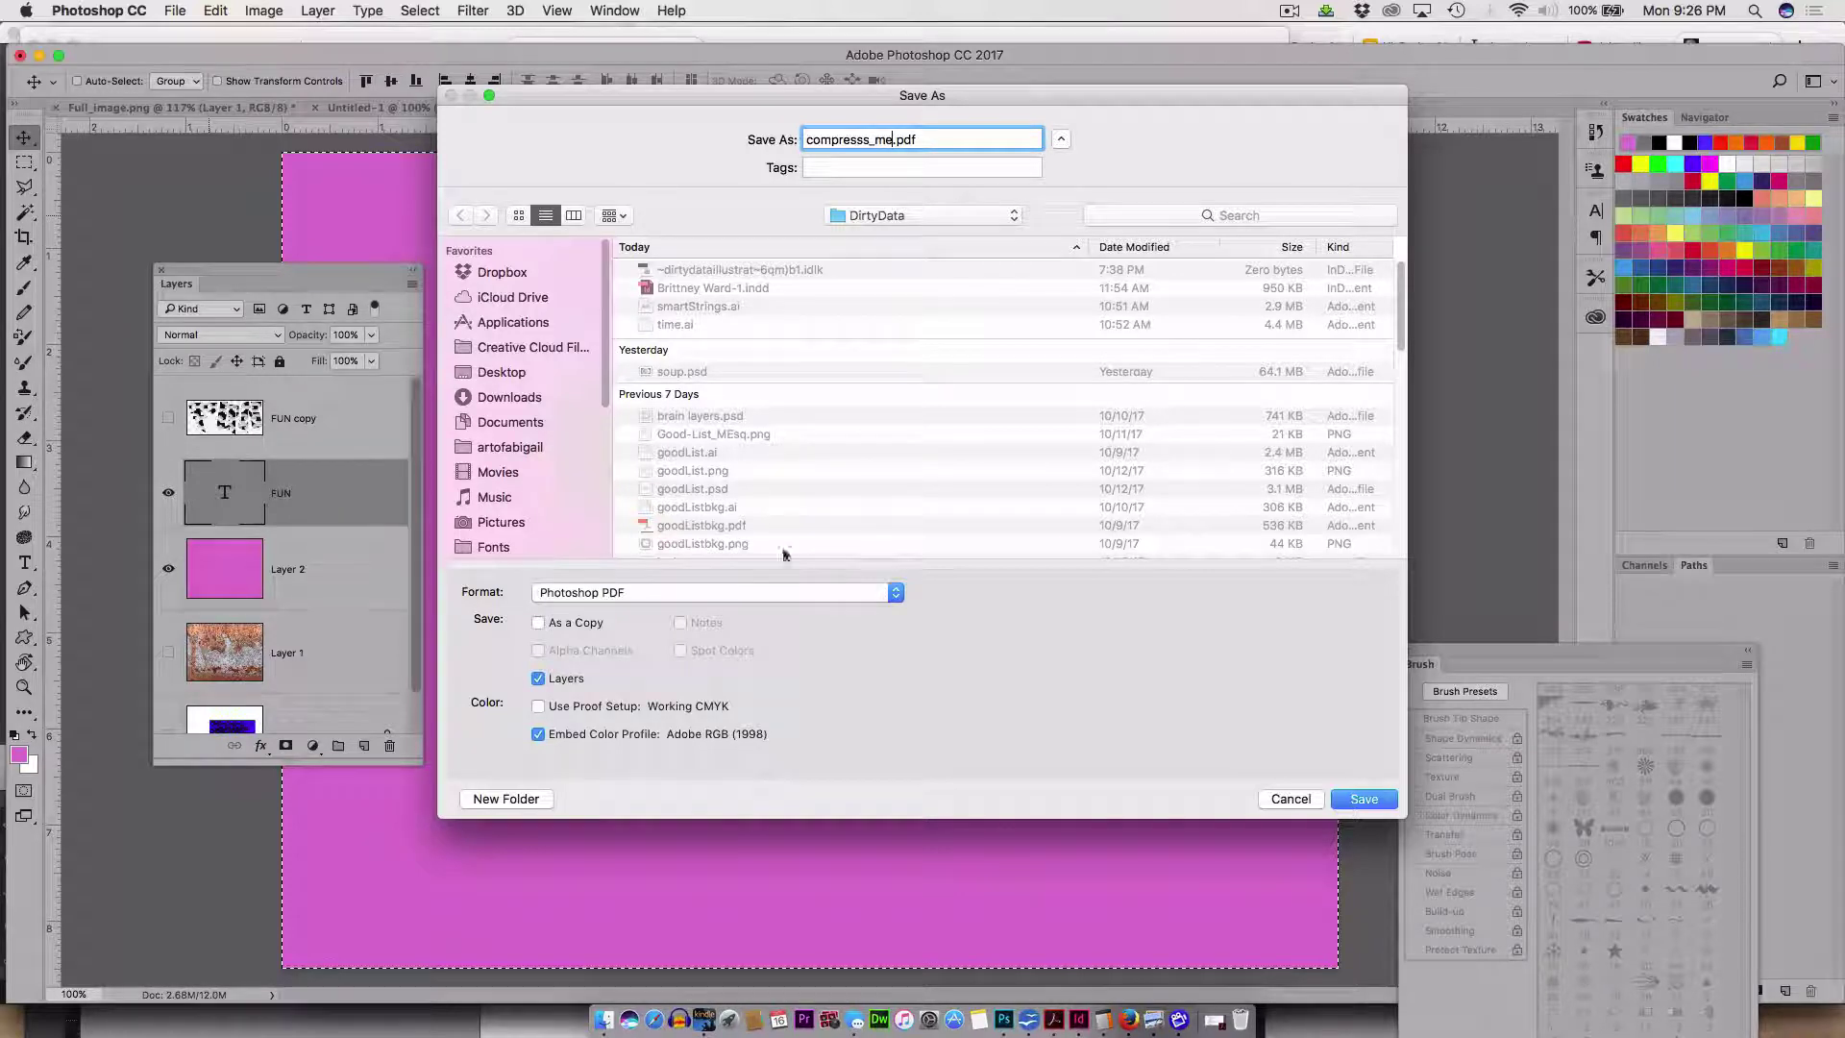
pyautogui.click(488, 370)
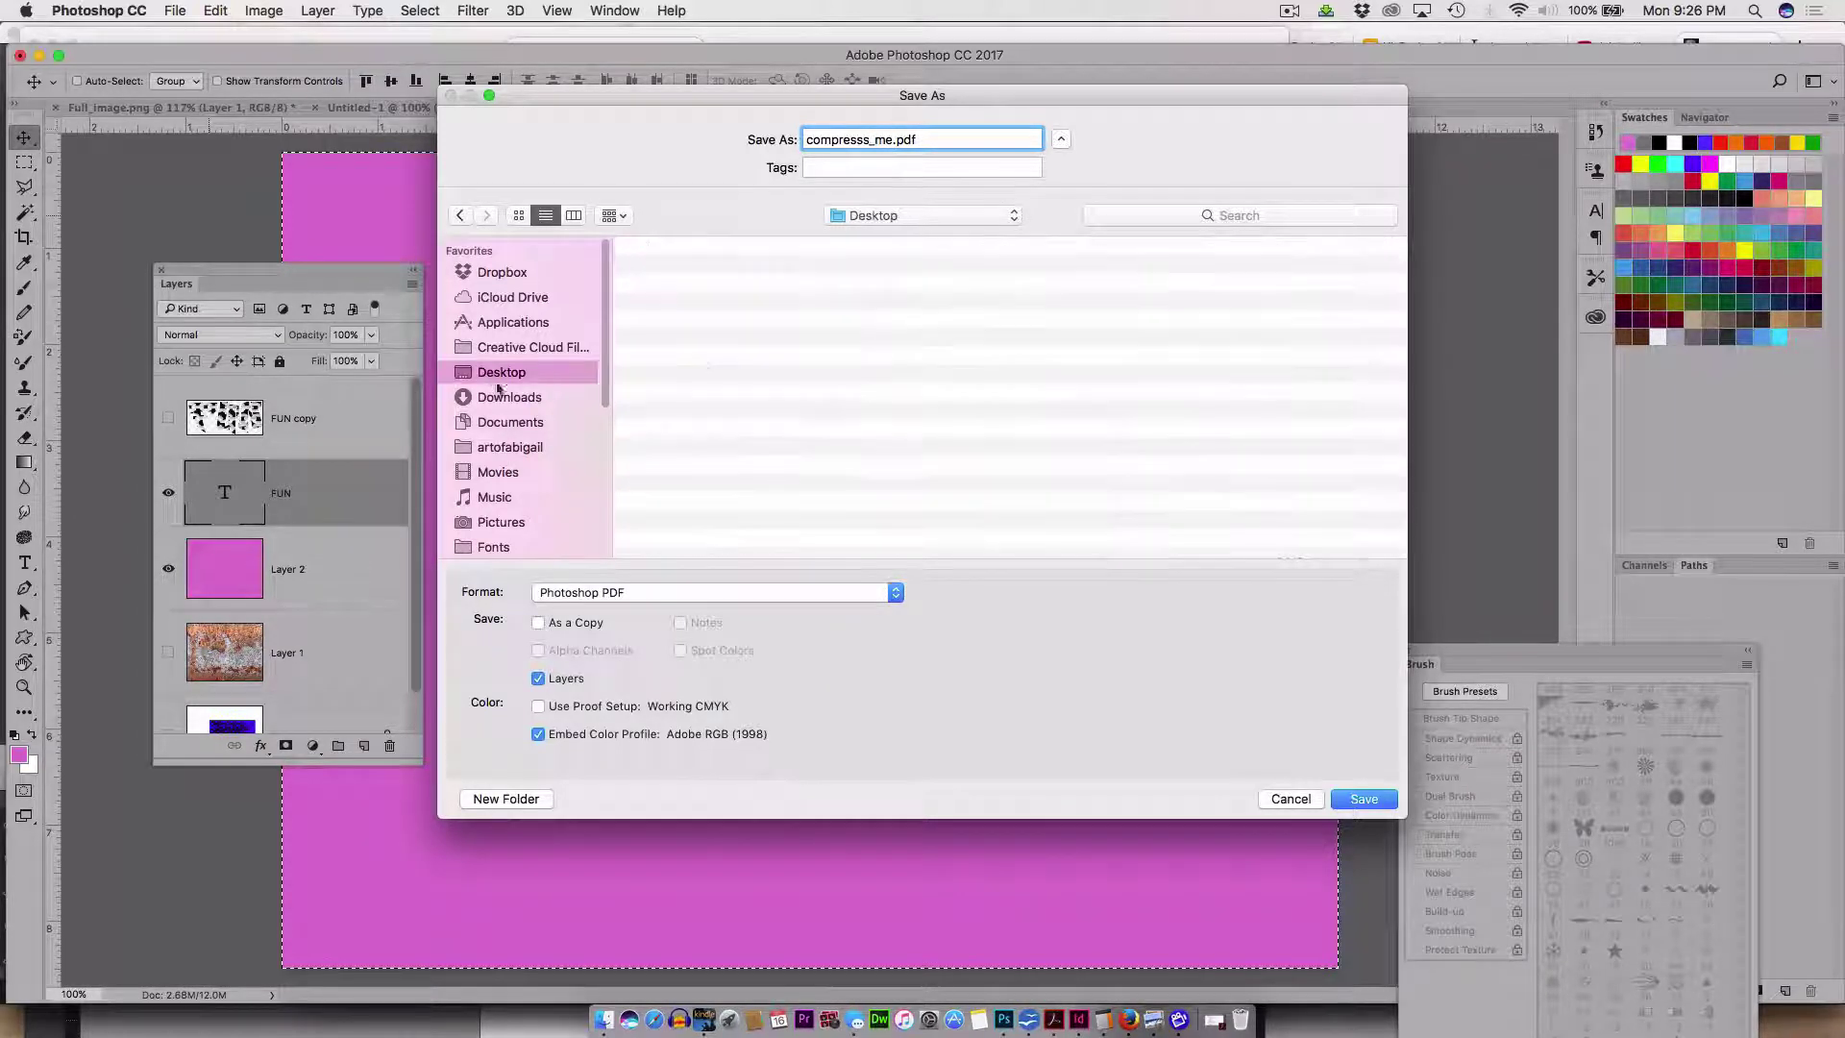
pyautogui.click(539, 679)
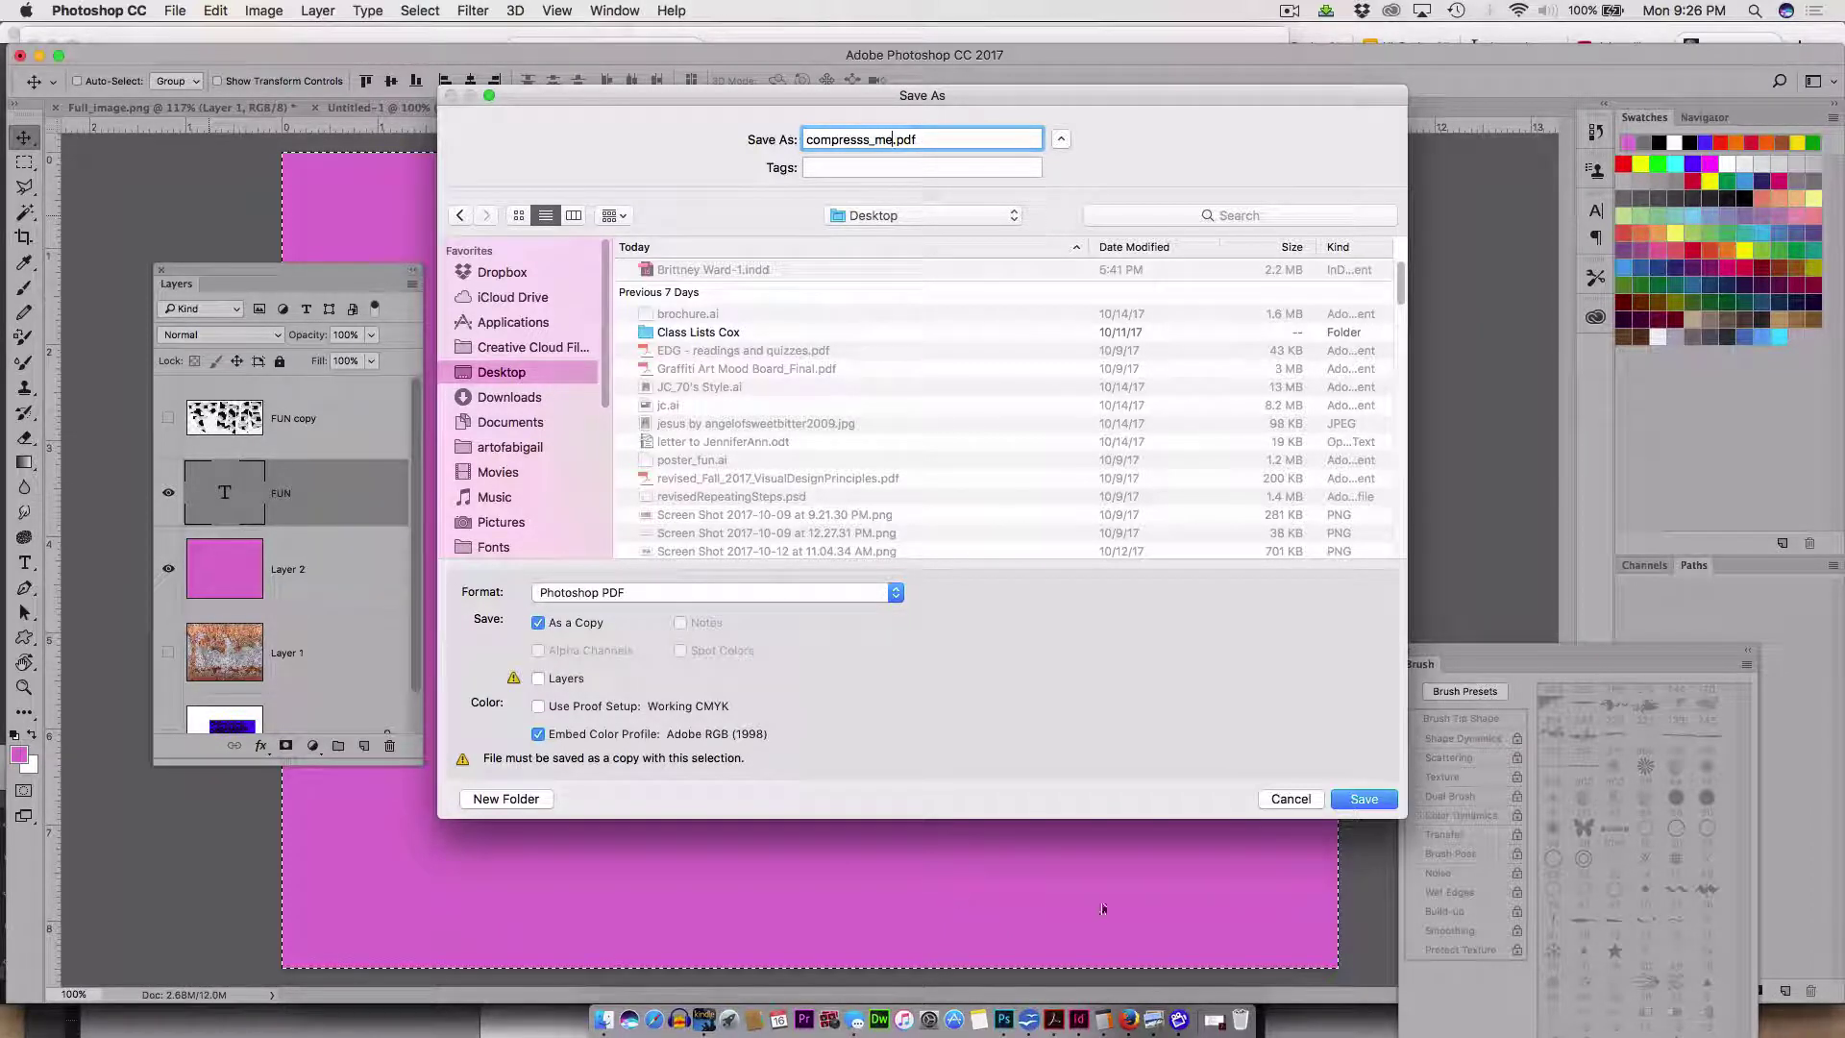
pyautogui.click(1365, 799)
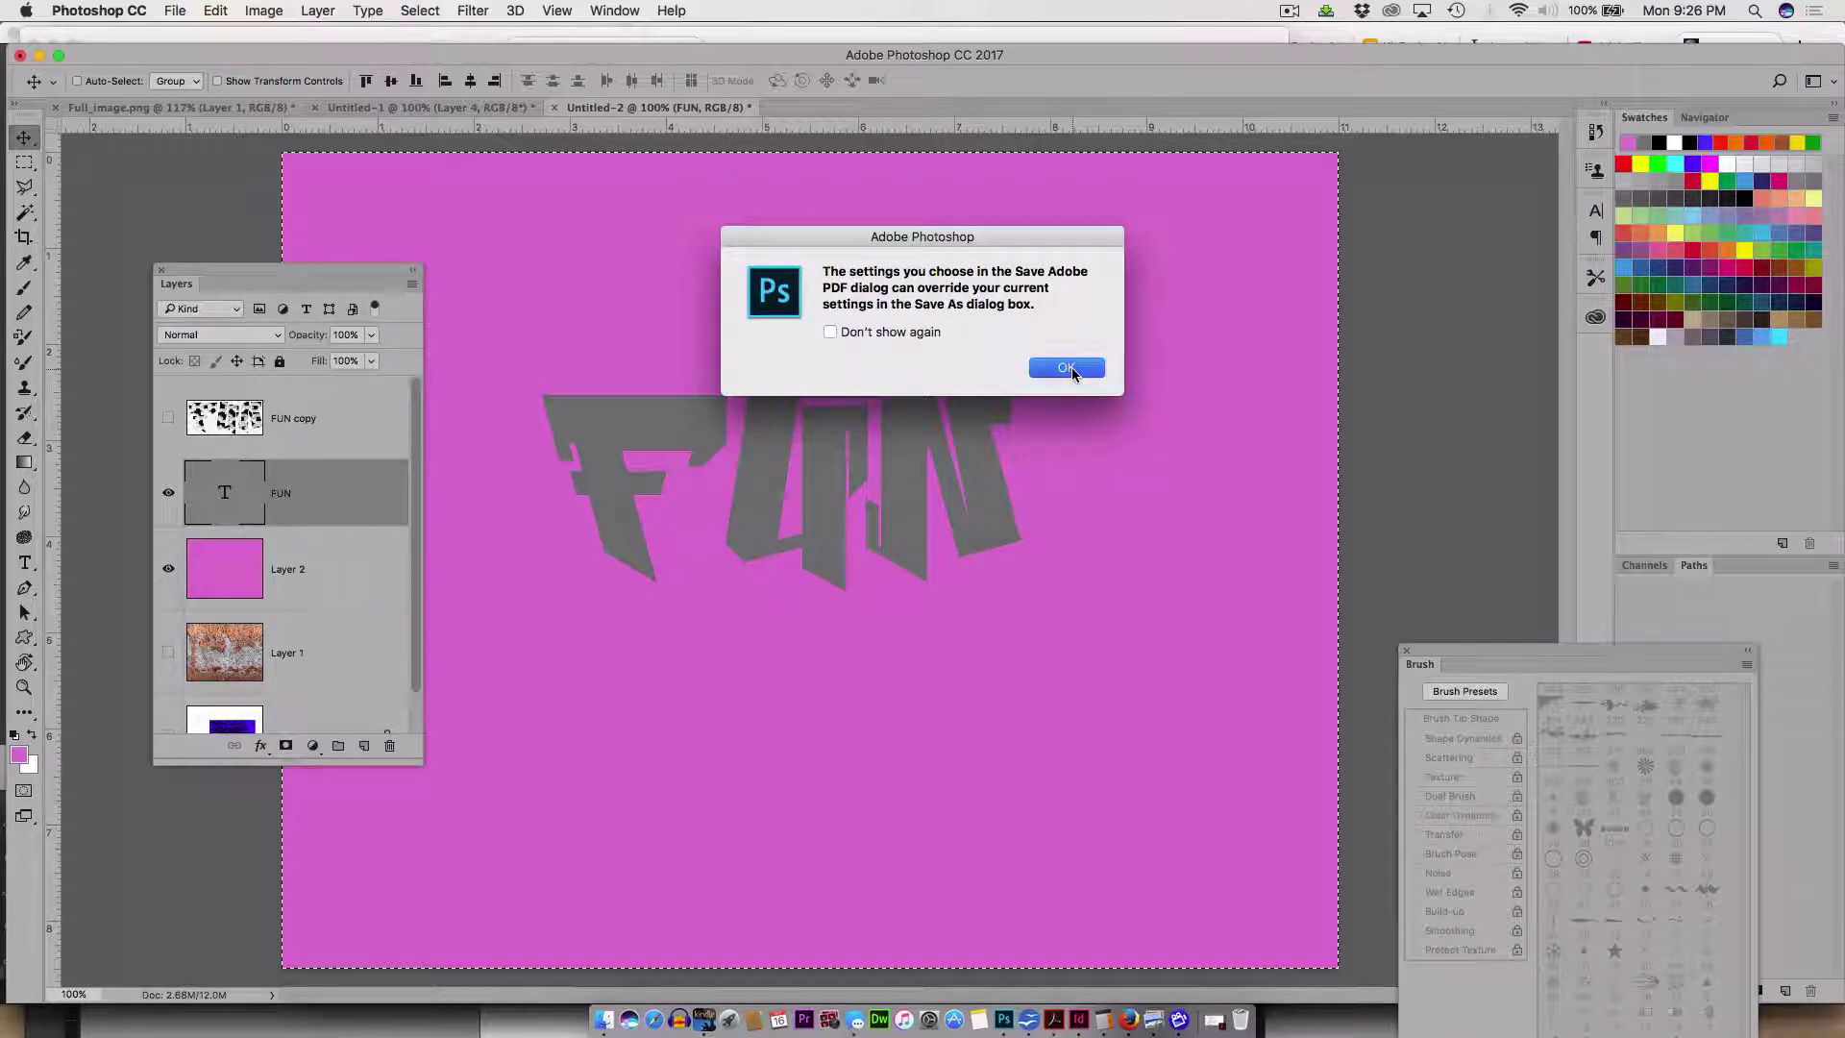
# - Set the PDF compression's bicubic downsampling target to 150 pixels/inch
pyautogui.click(1069, 368)
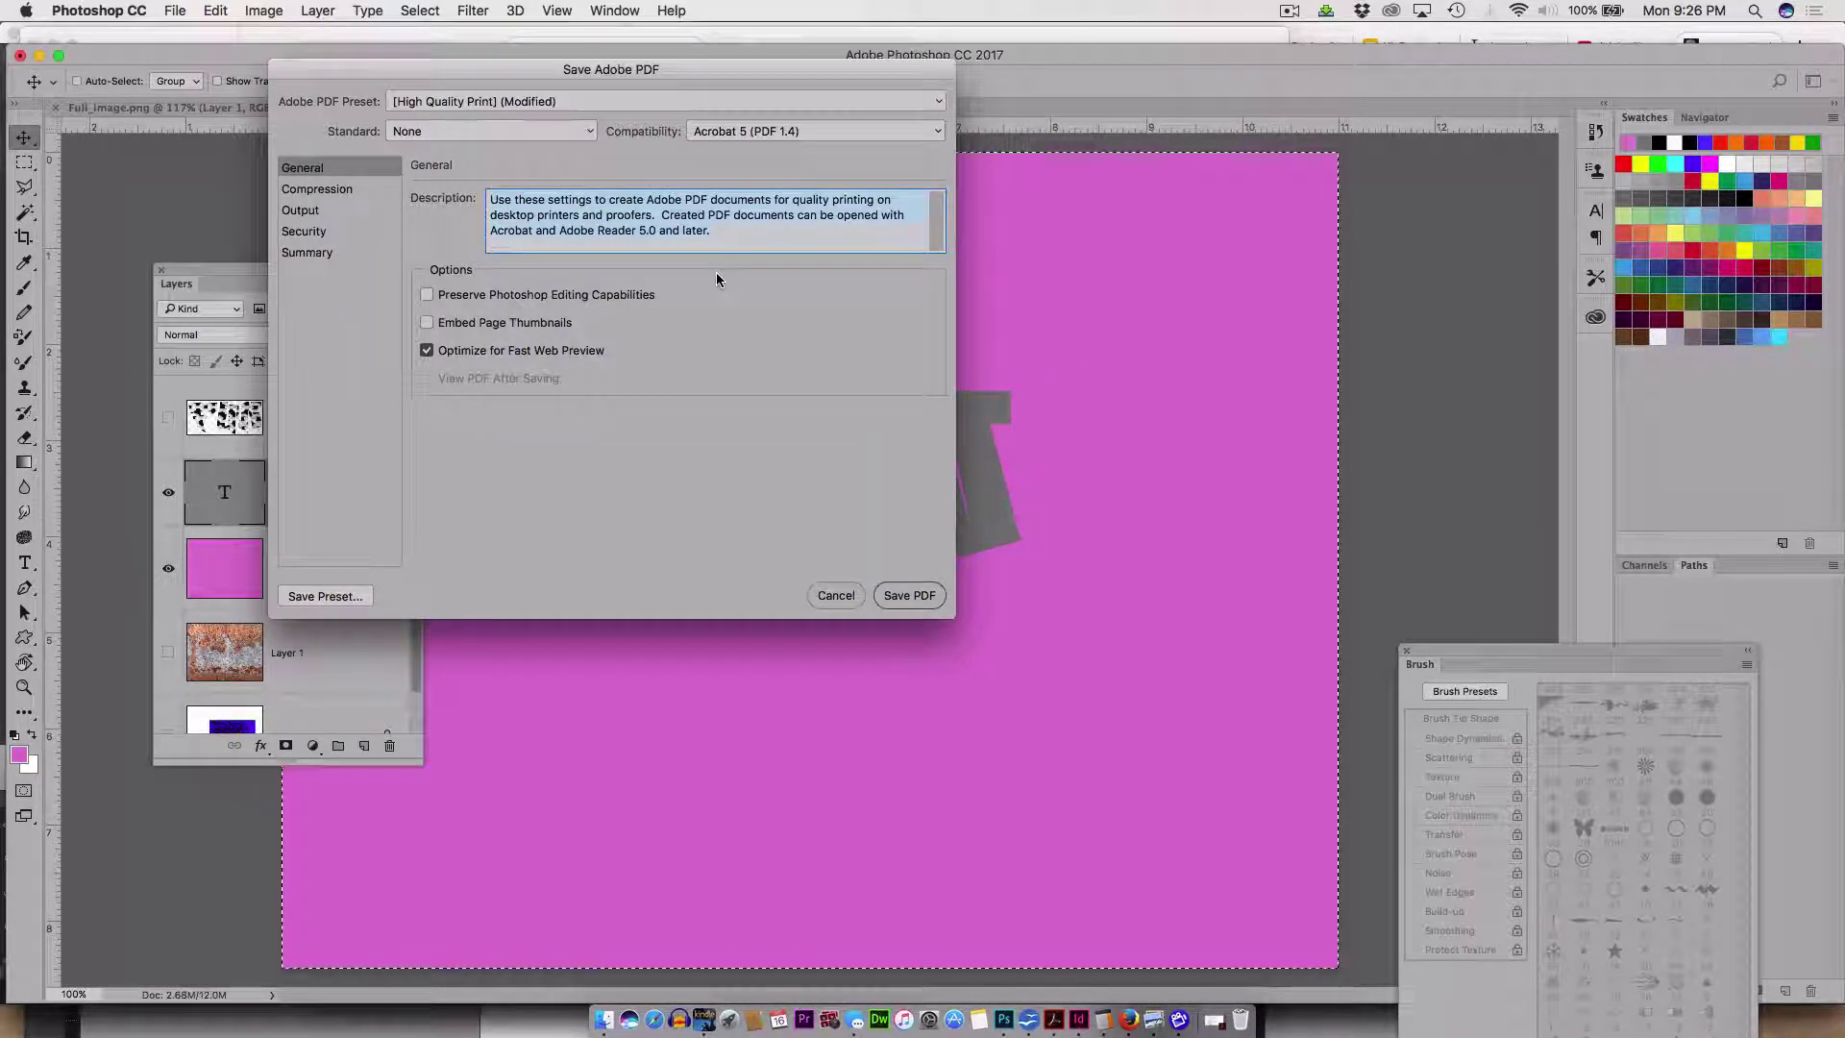
pyautogui.click(326, 189)
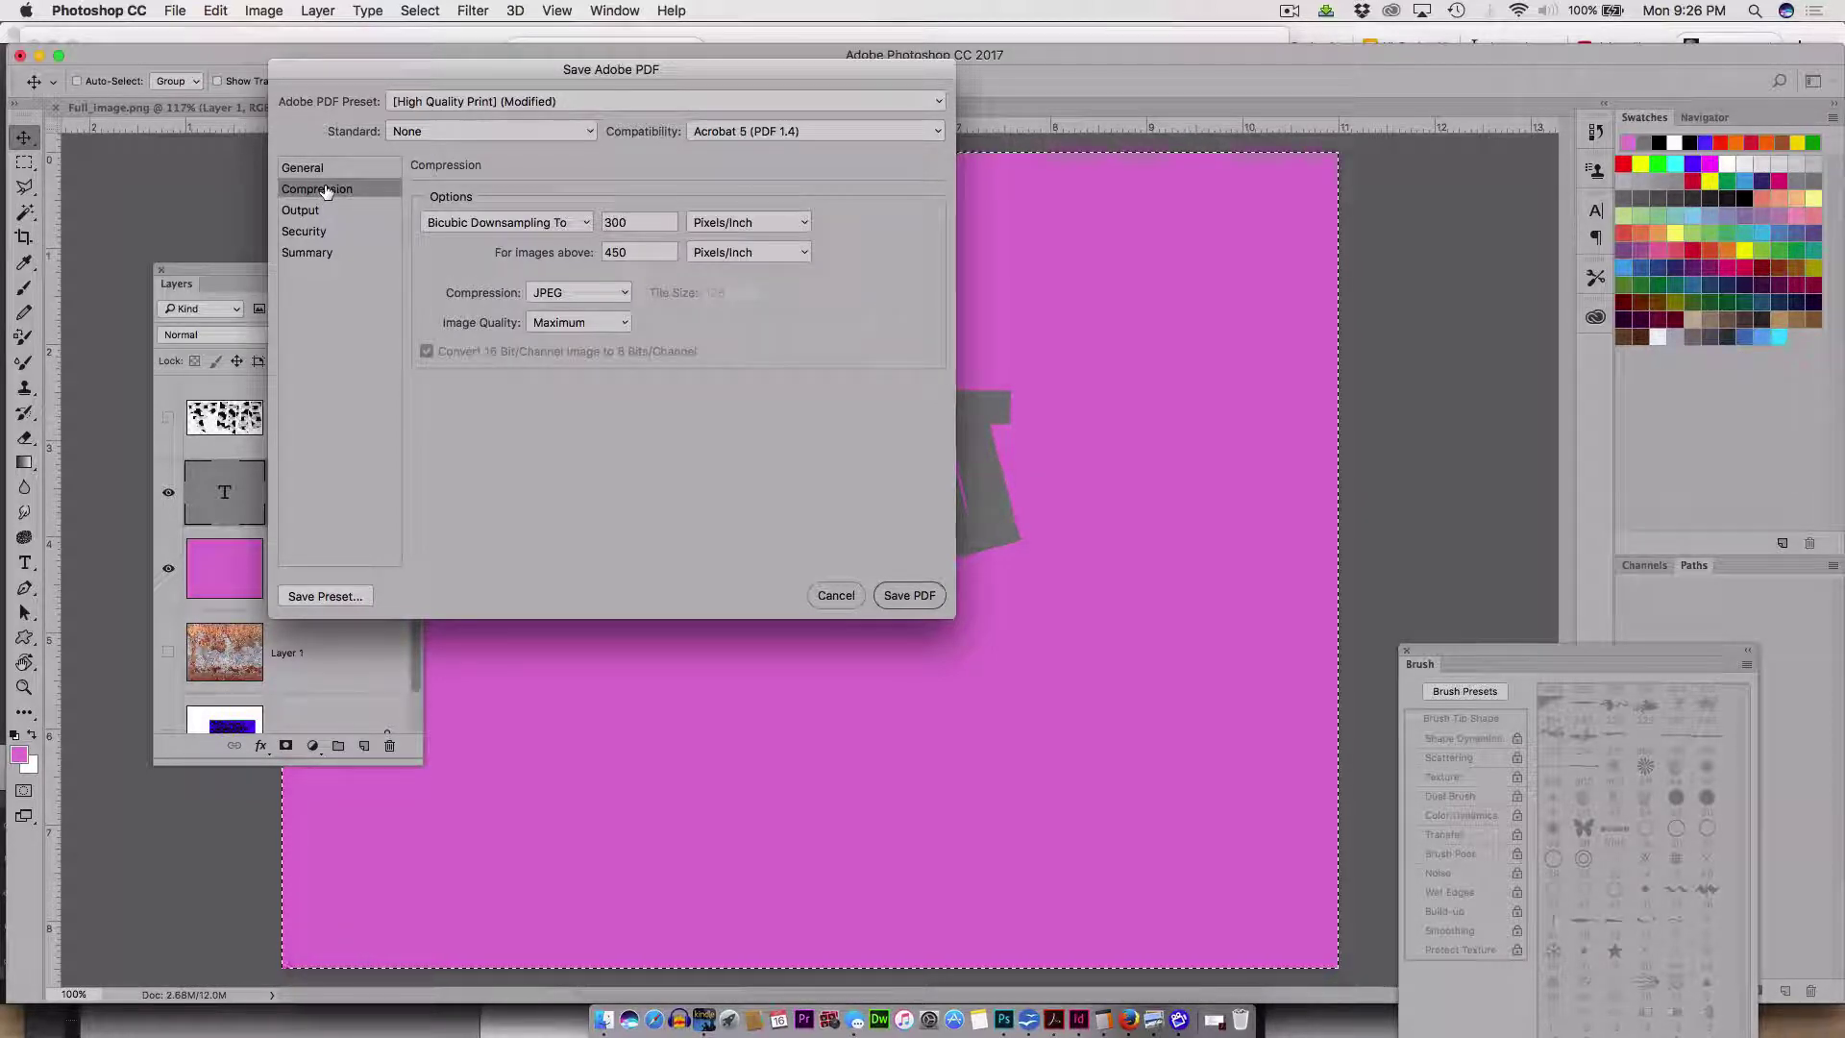
pyautogui.click(630, 222)
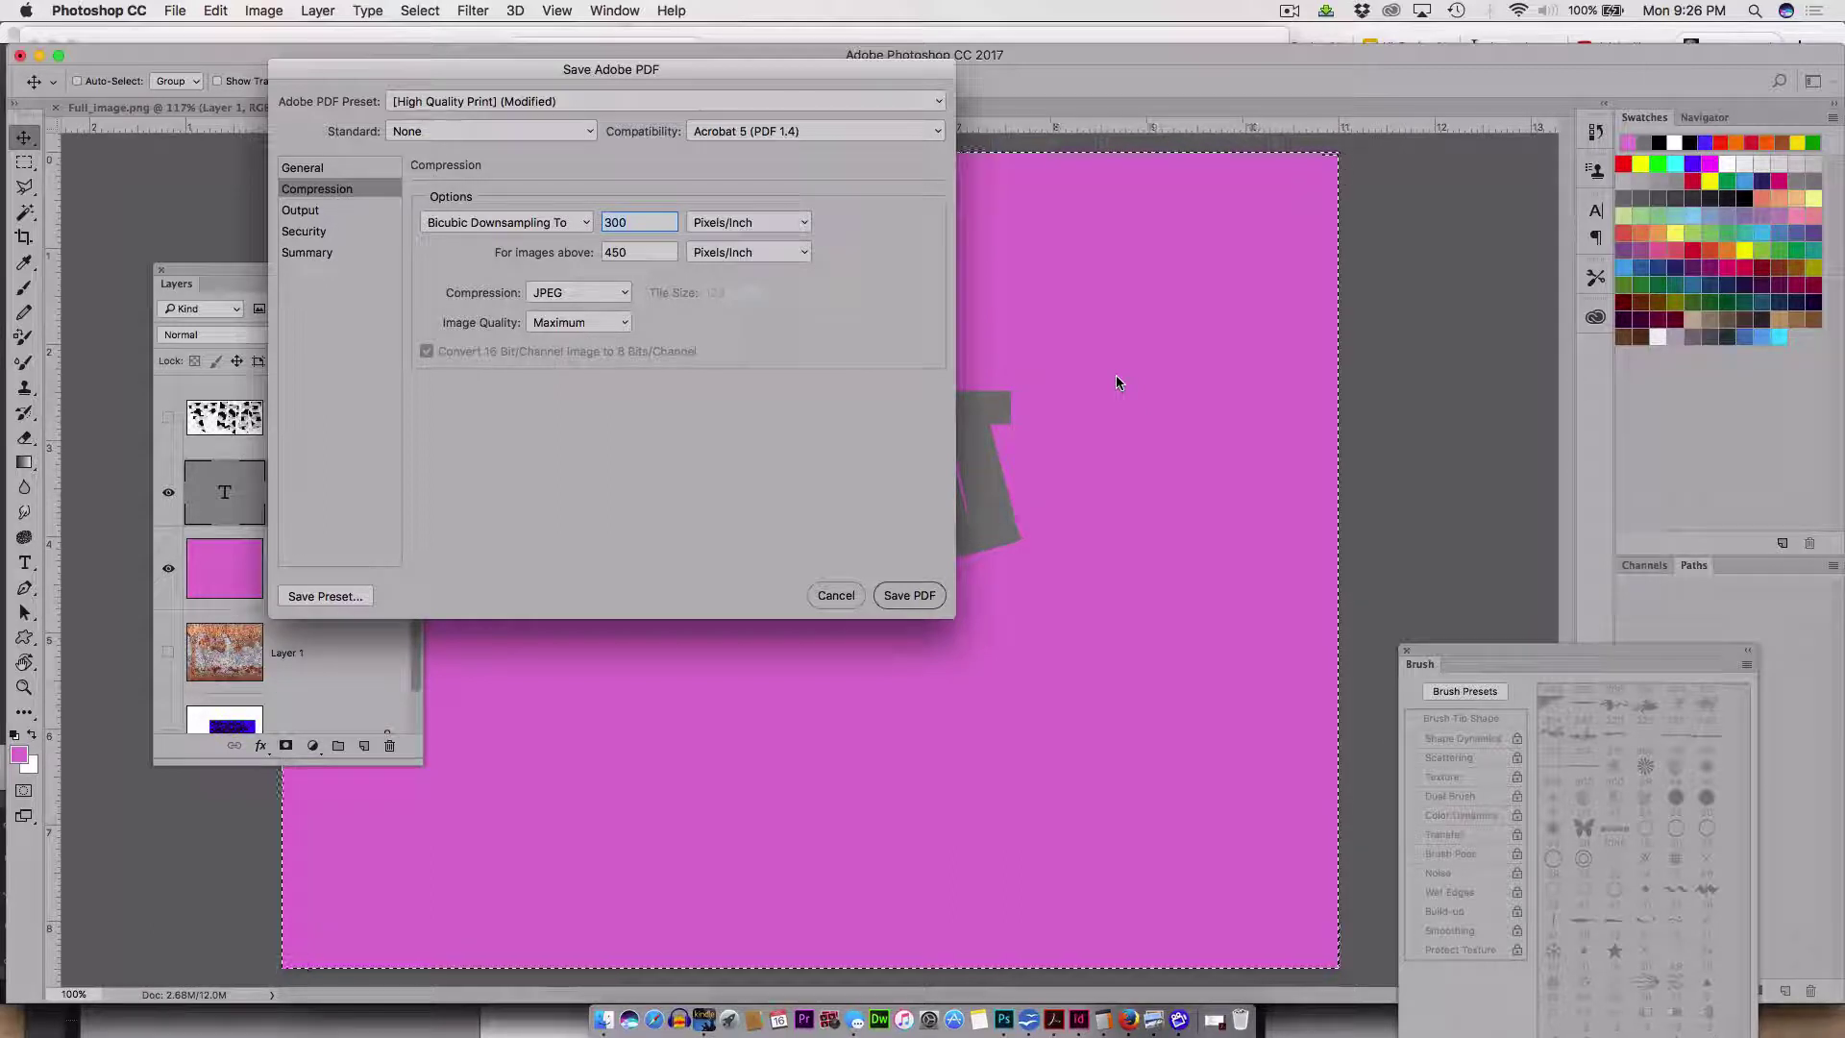
pyautogui.write('150')
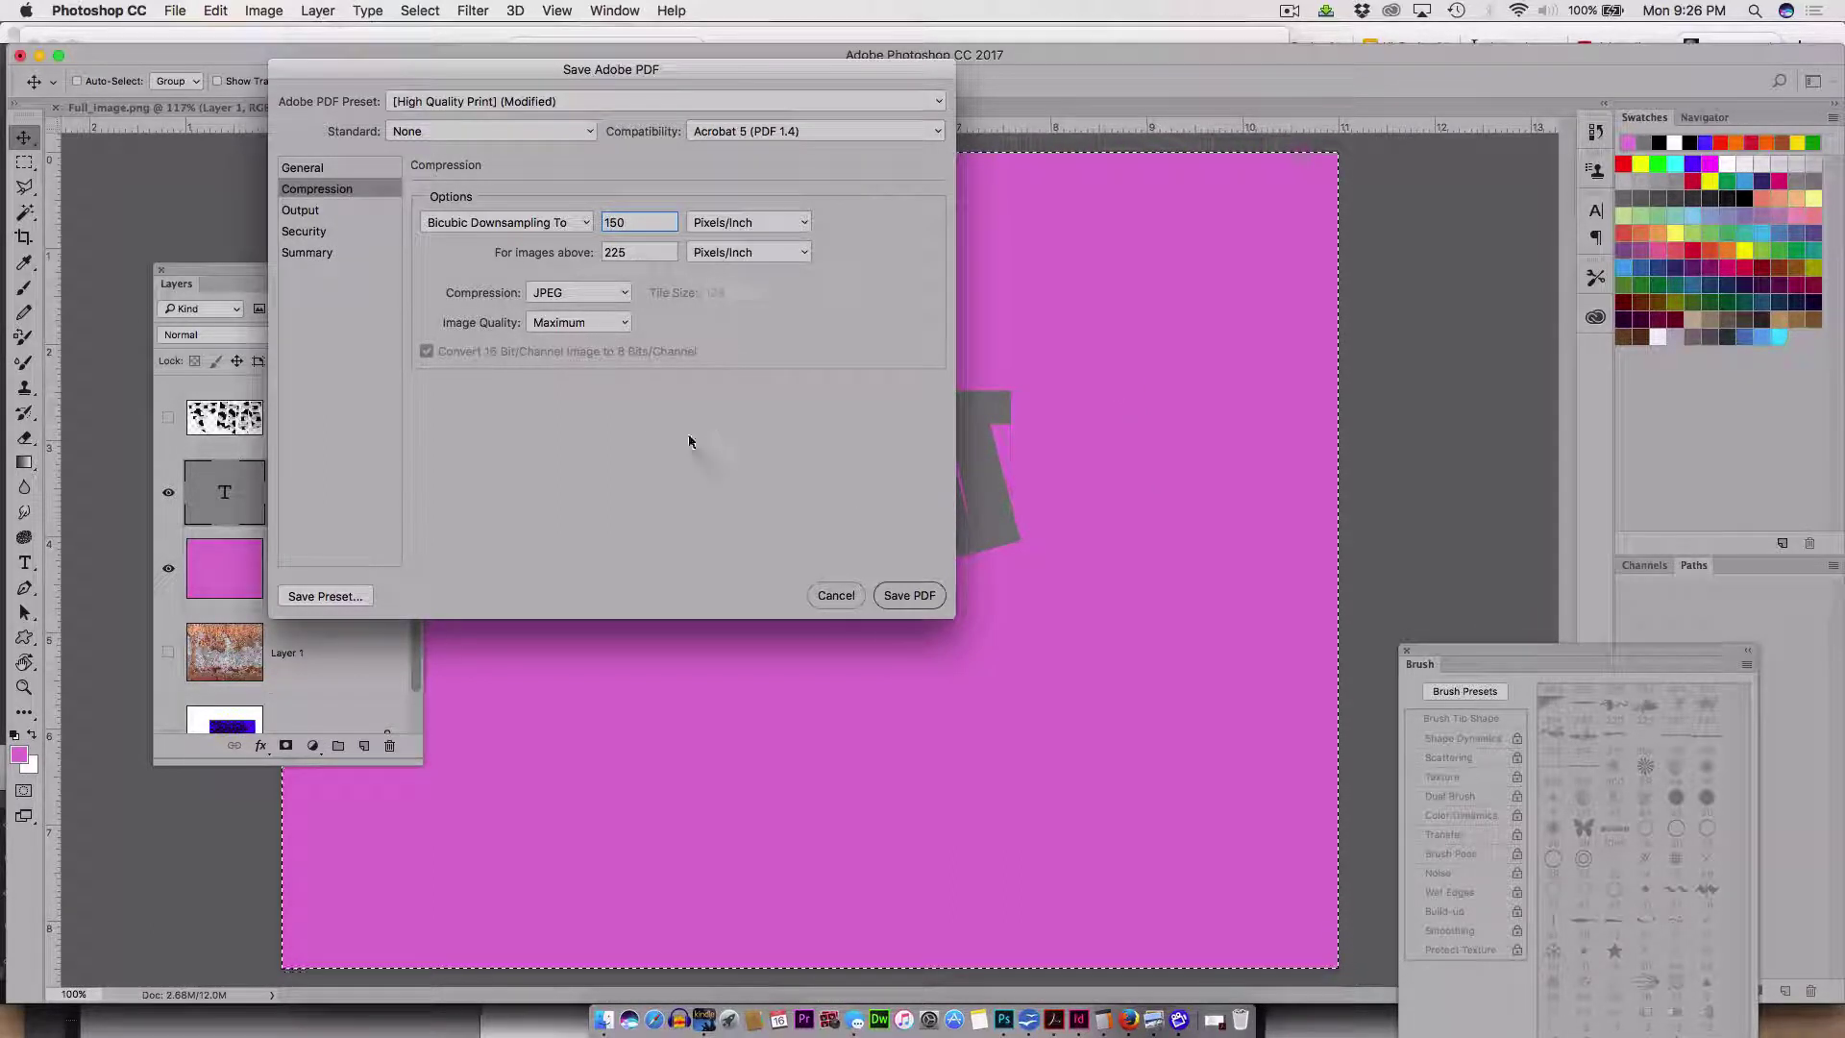
# - Review the Output, Security and Summary PDF settings, then return to Compression
pyautogui.click(301, 210)
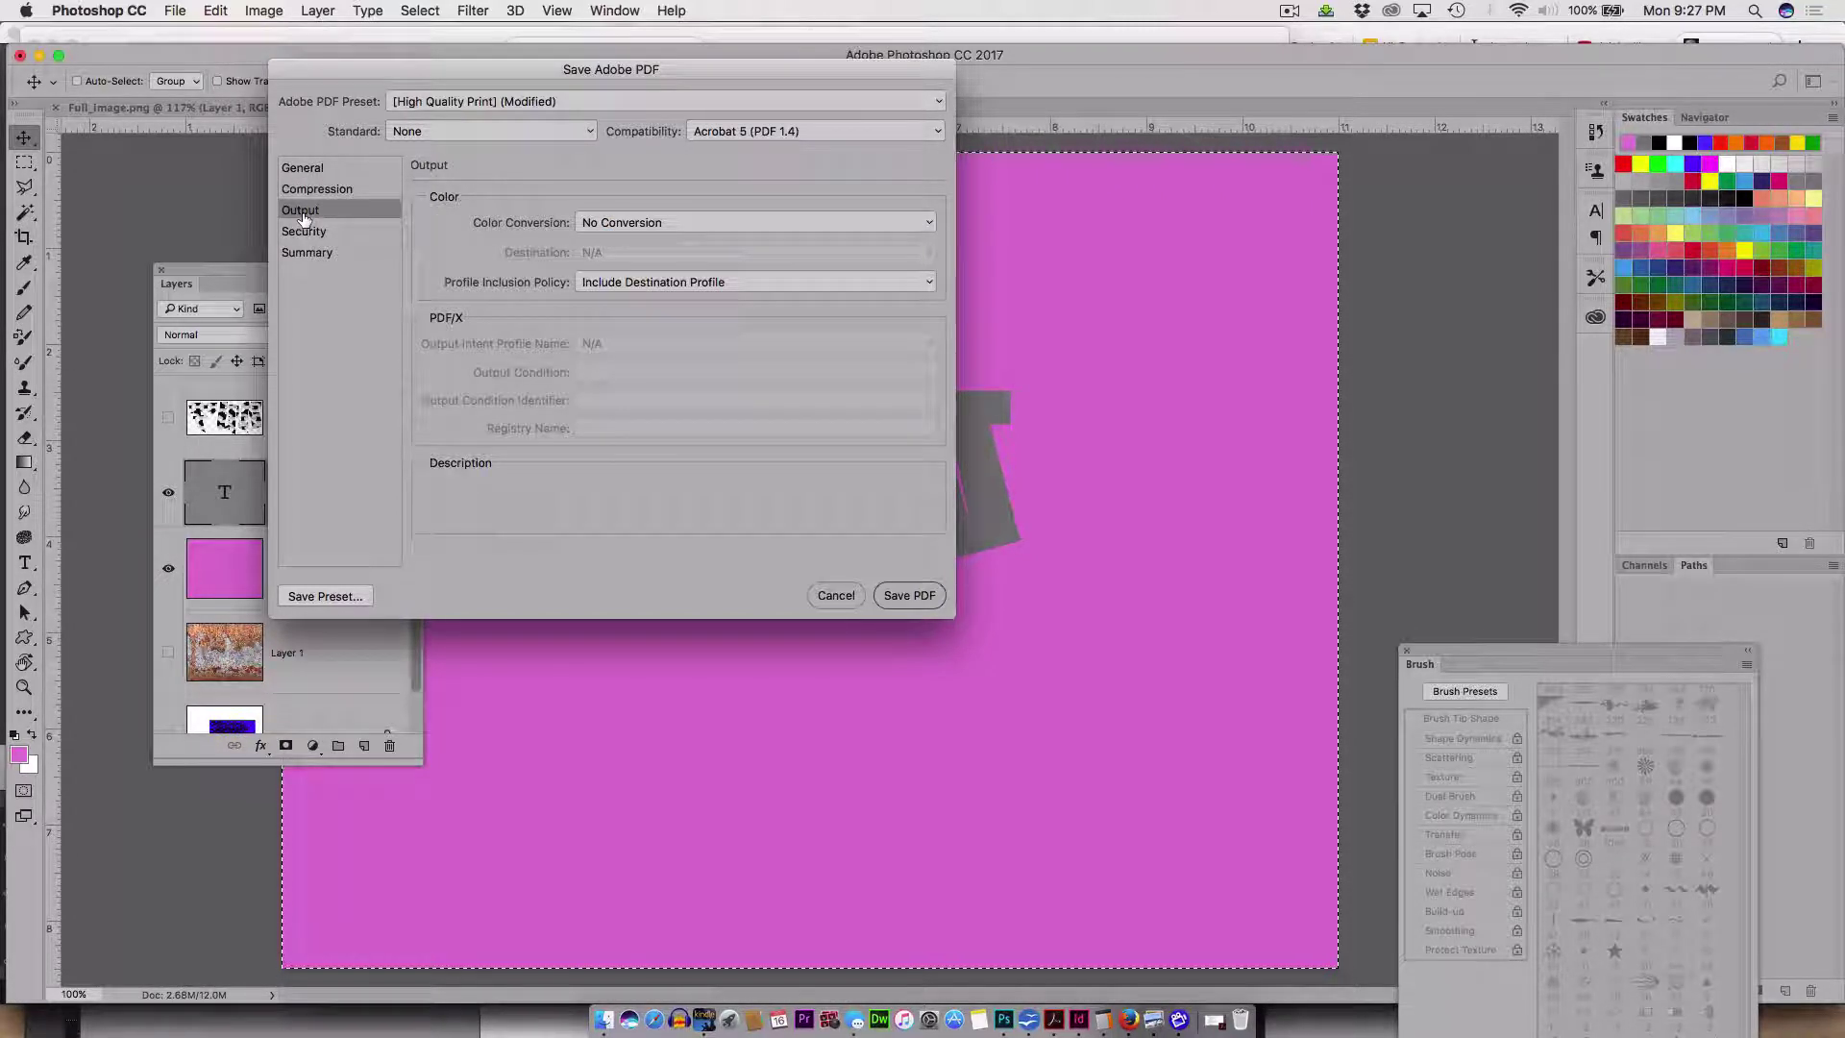
pyautogui.click(312, 232)
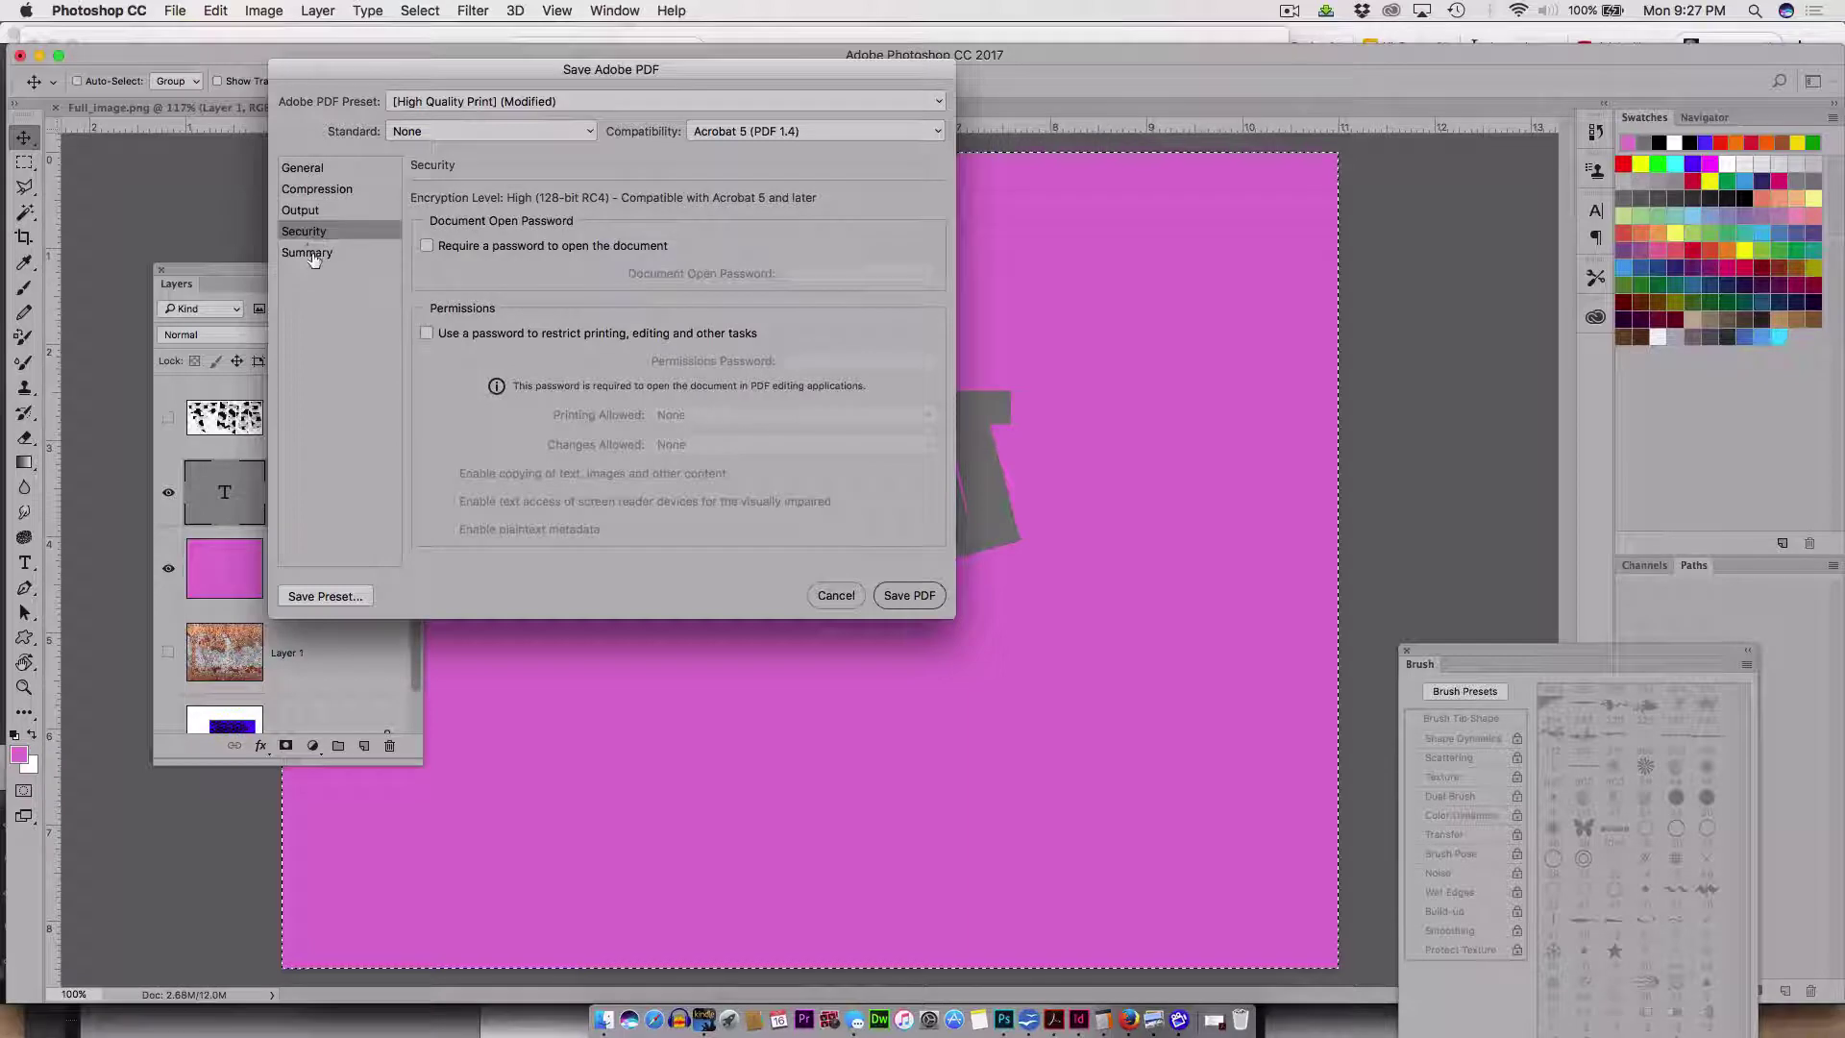
pyautogui.click(311, 253)
pyautogui.click(309, 189)
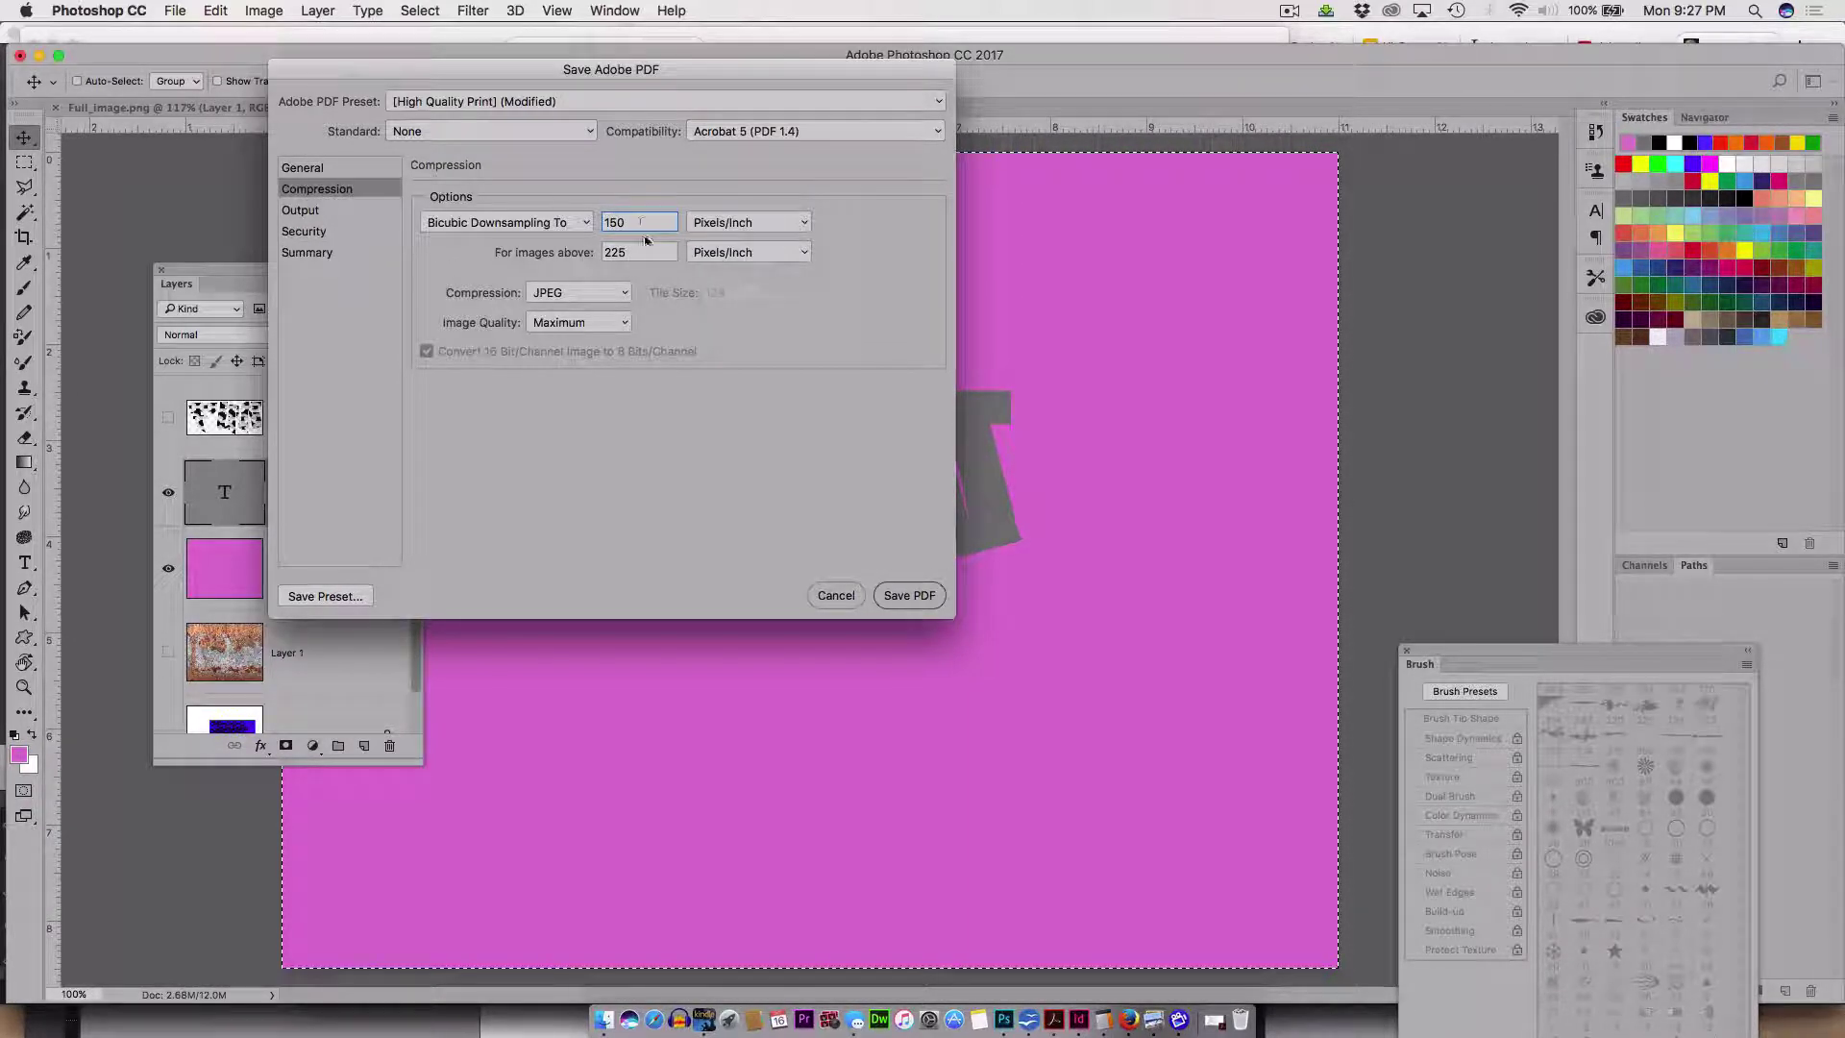
pyautogui.click(903, 595)
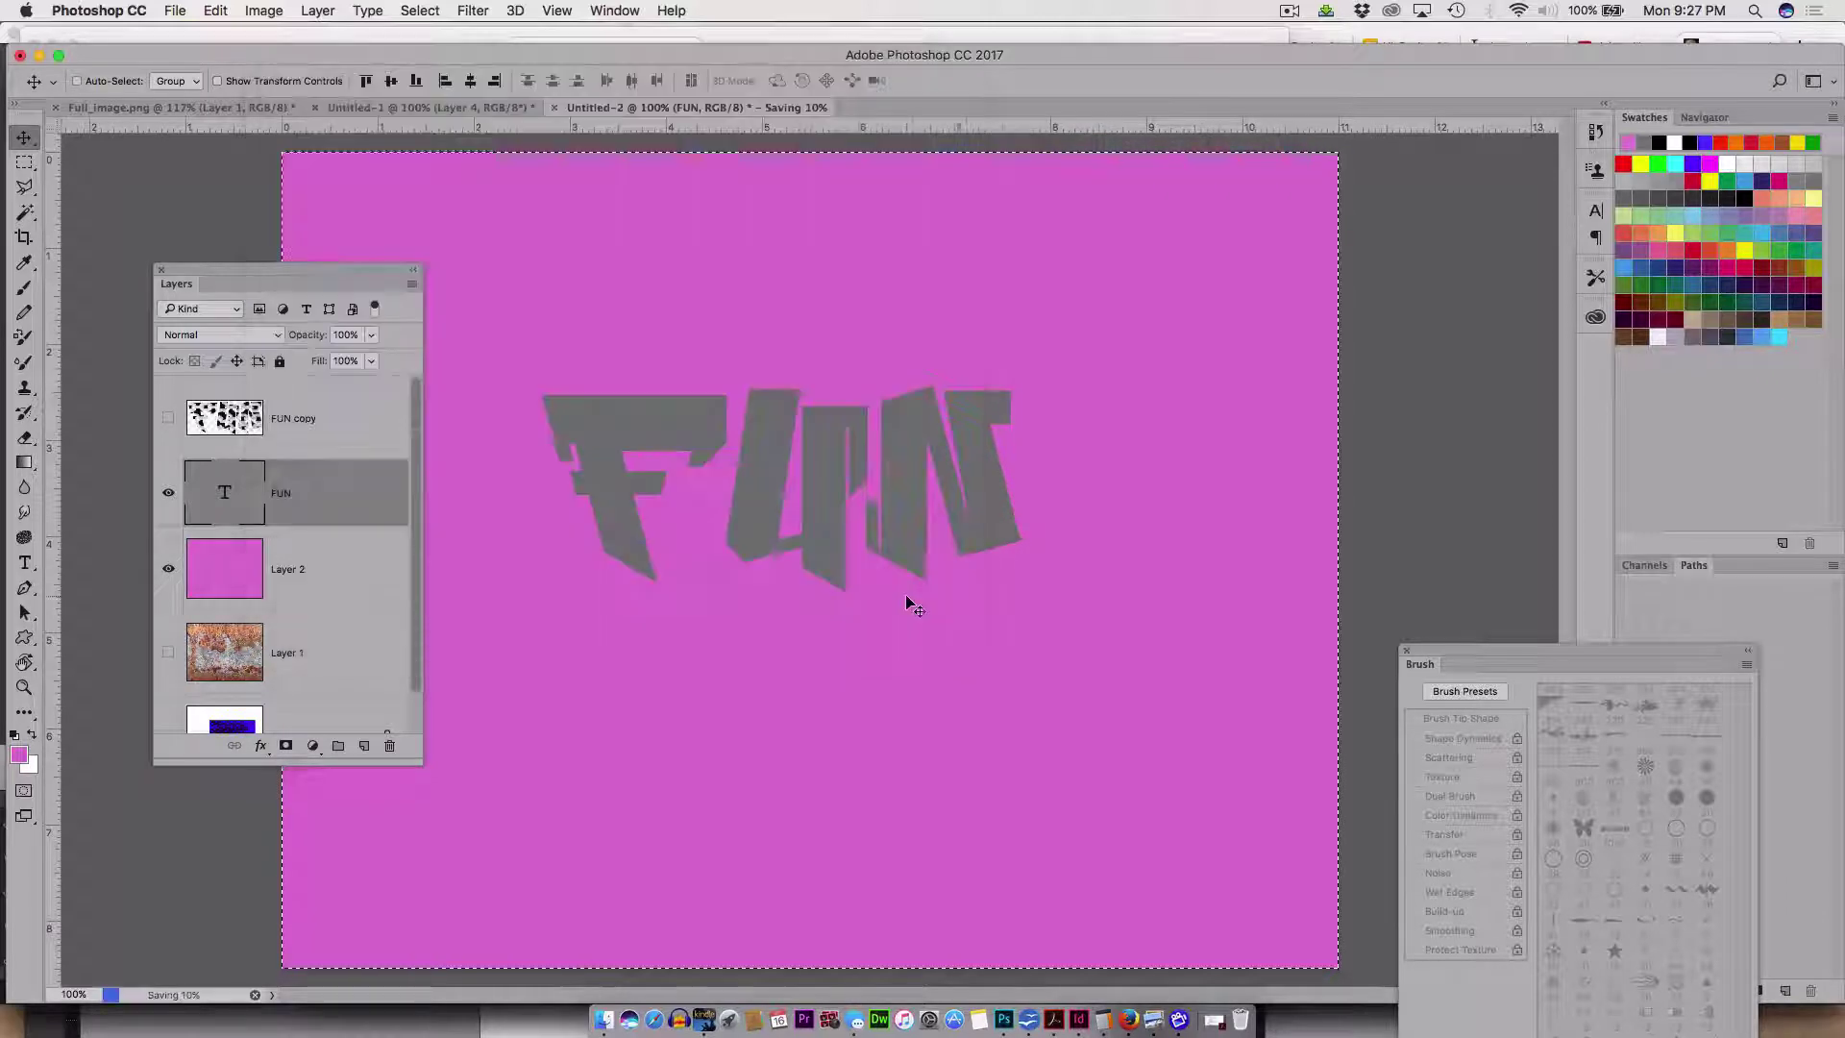
pyautogui.press('x')
pyautogui.press('super+Tab')
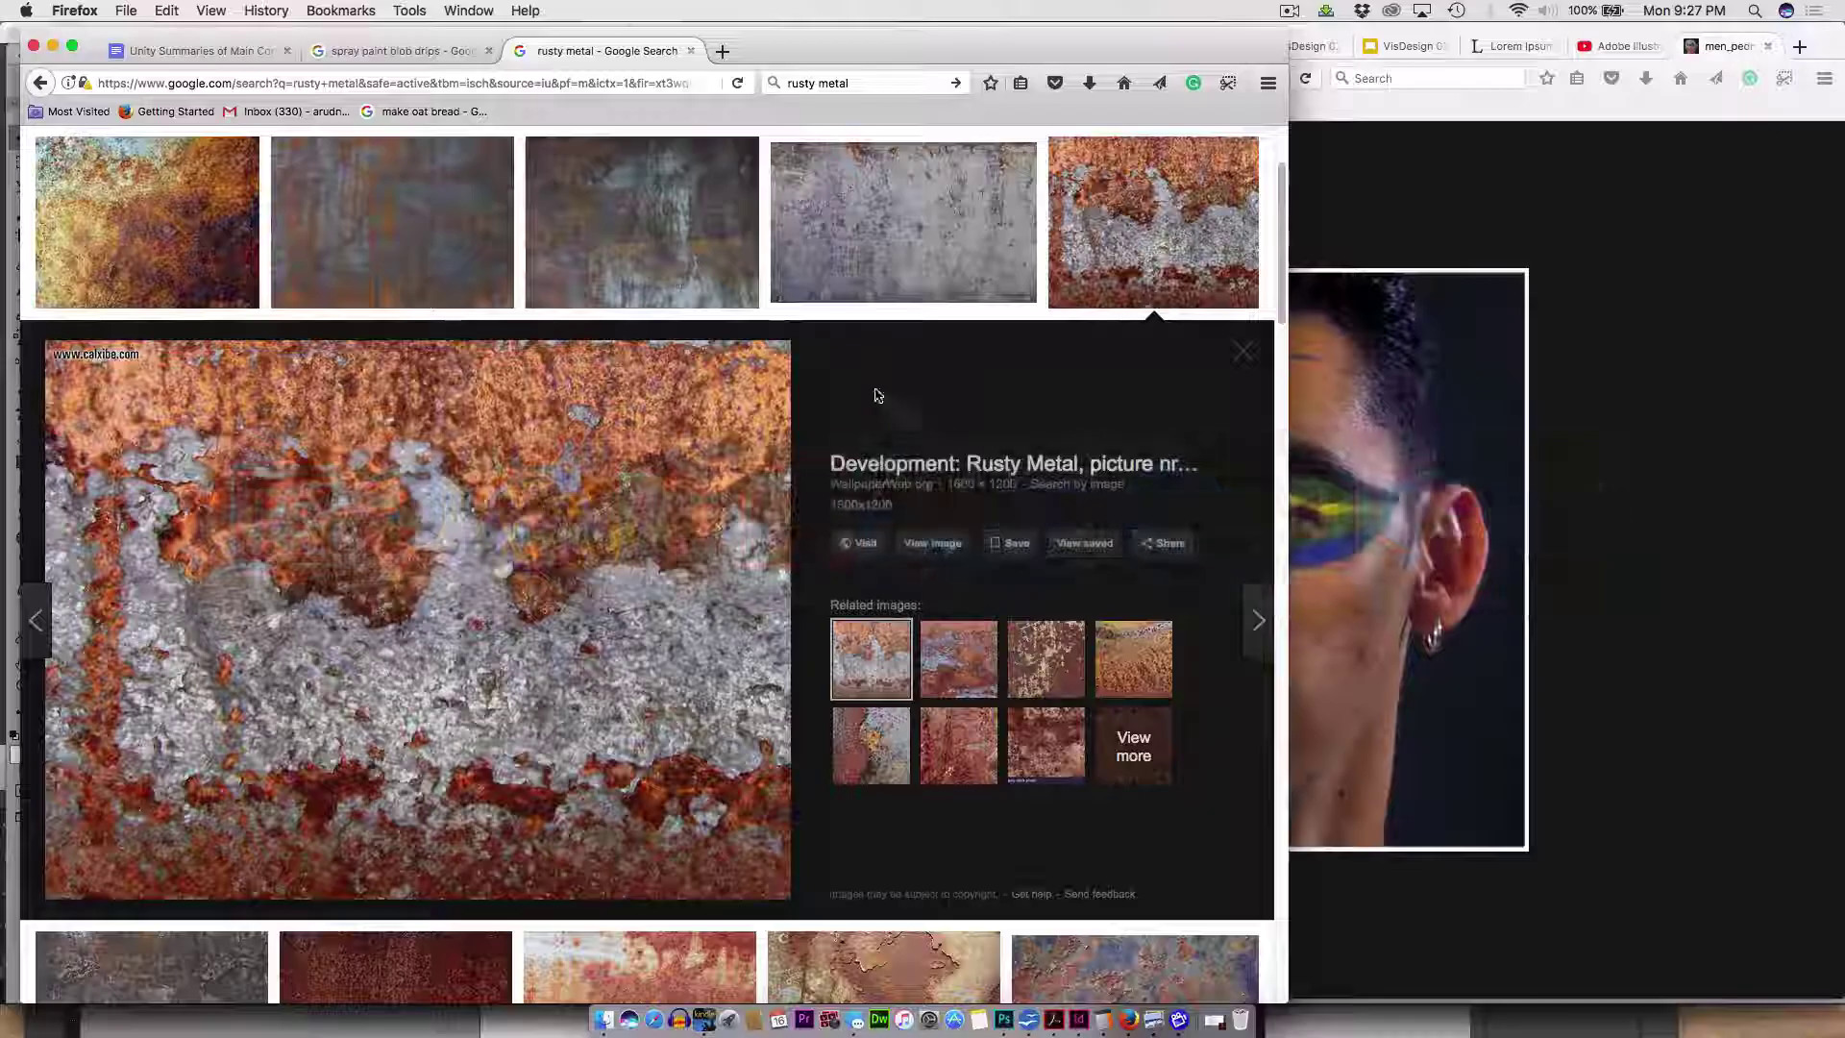
pyautogui.press('super+Tab')
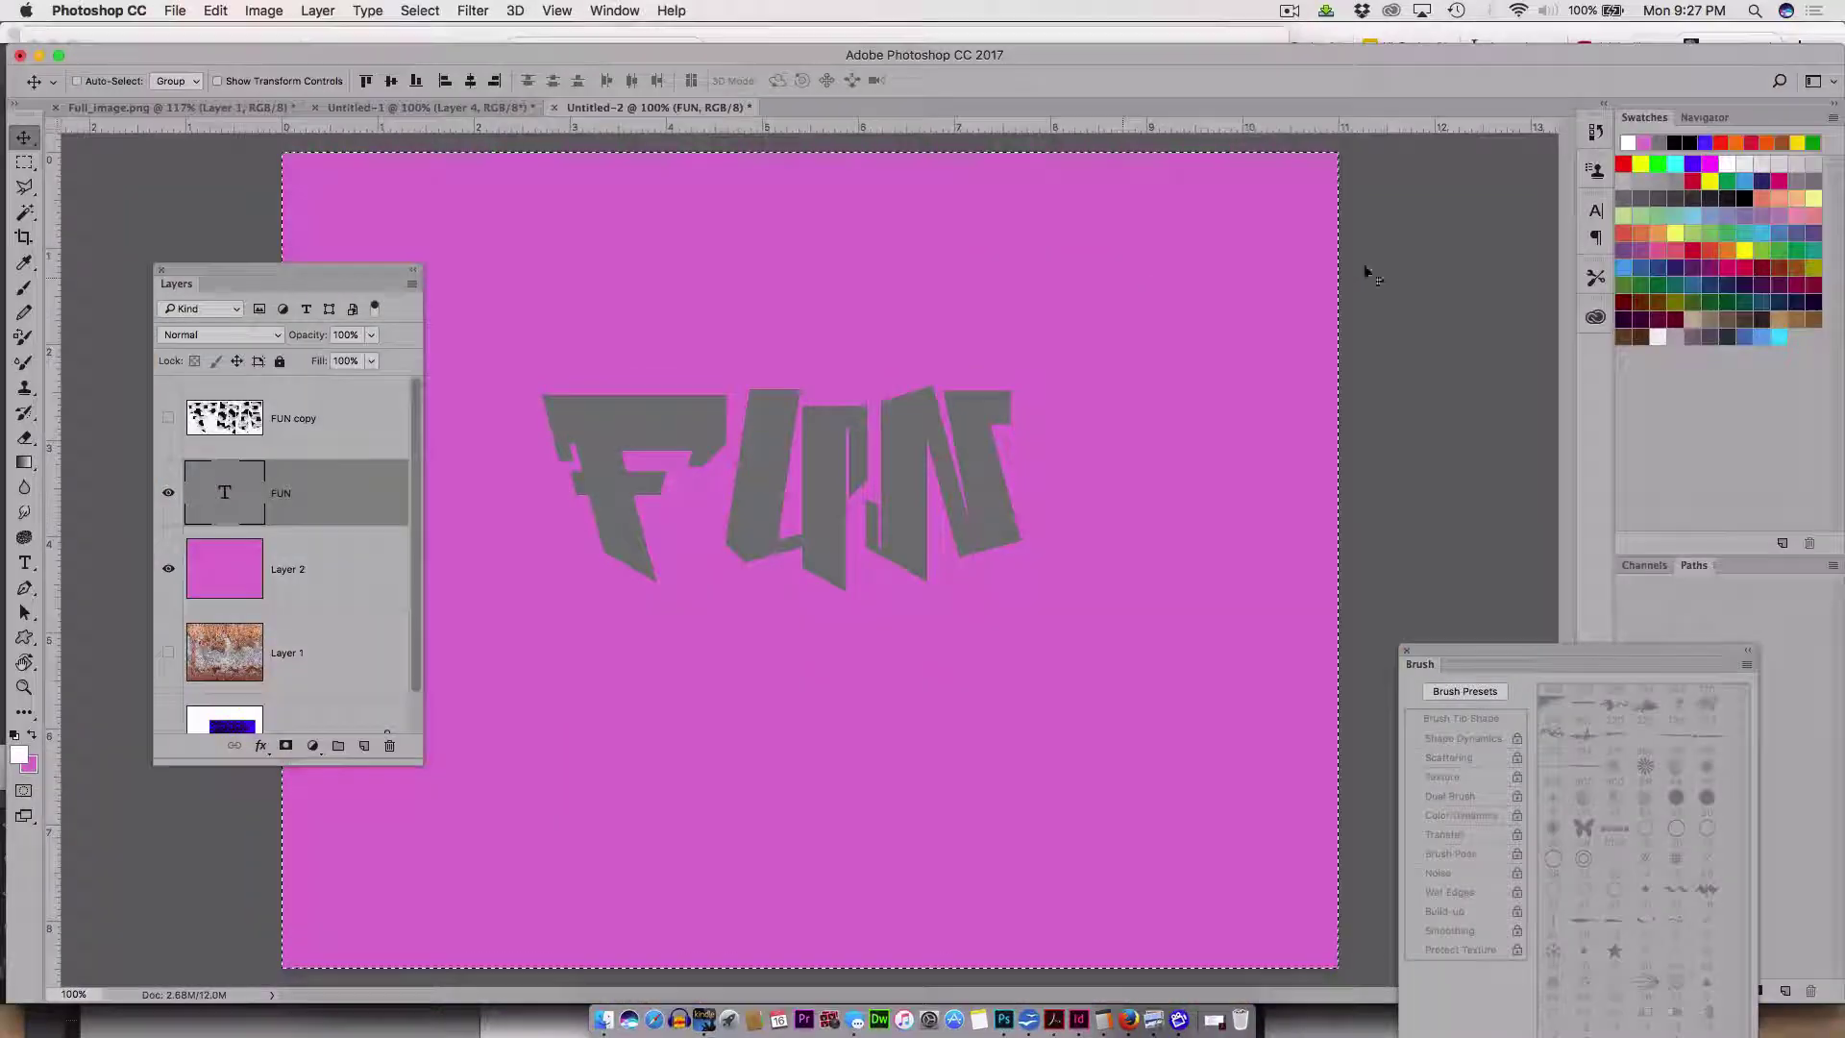
pyautogui.click(1299, 12)
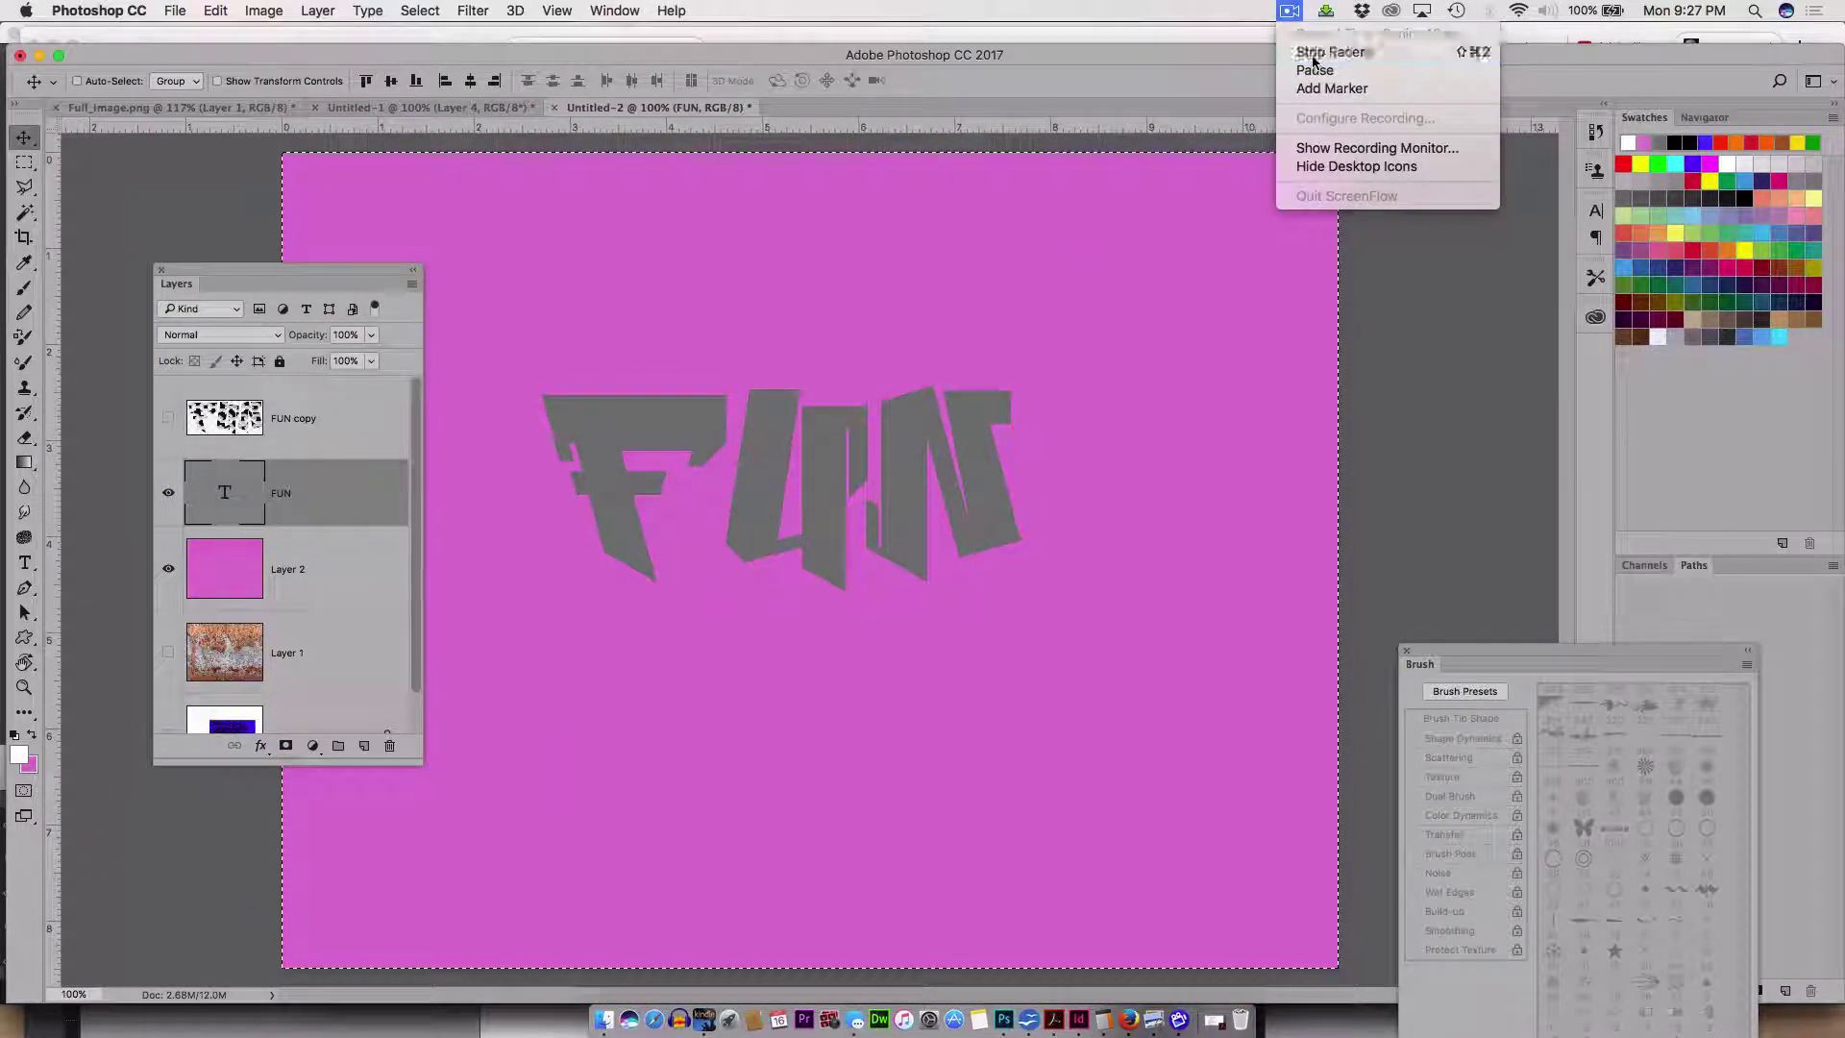